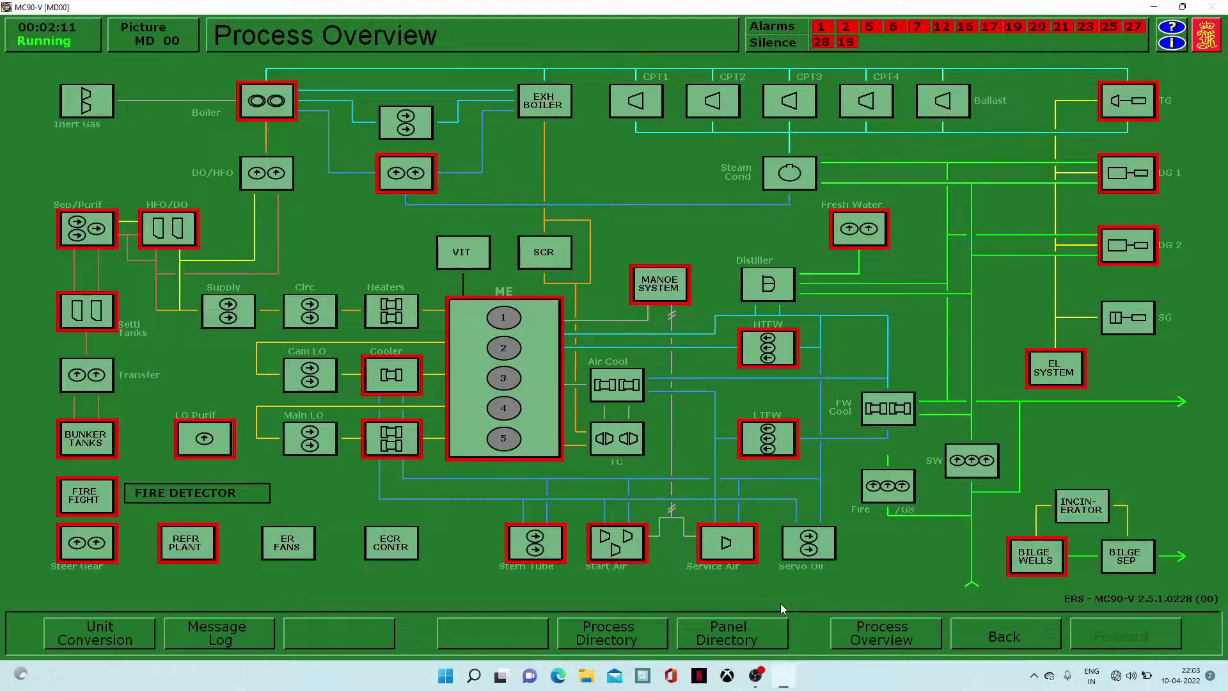
Bring up the Emergency Generator display and start the emergency generator engine in manual mode
{"action": "left_click", "coordinate": [630, 641]}
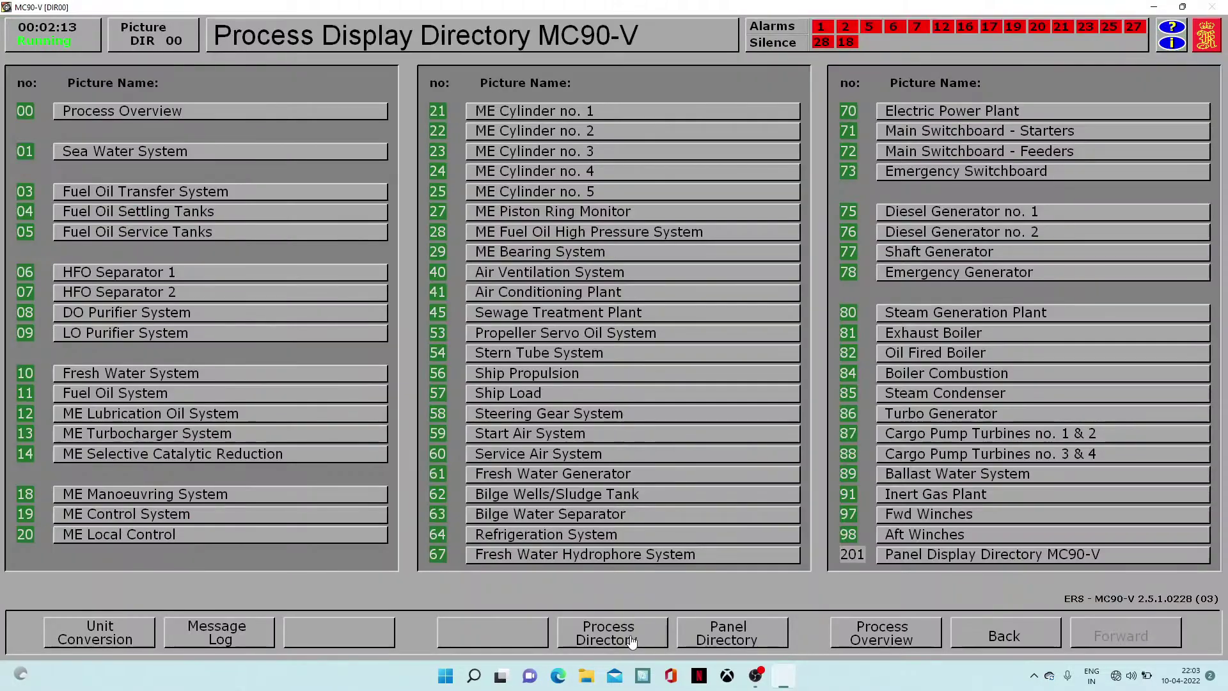
{"action": "left_click", "coordinate": [955, 275]}
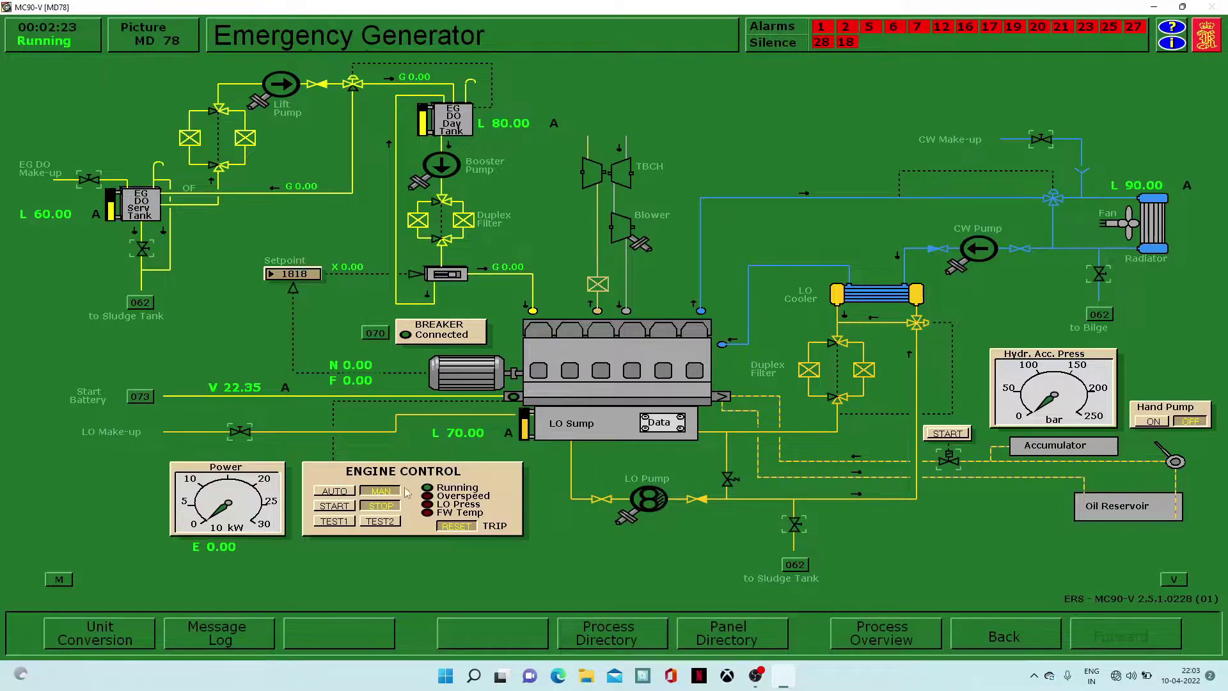
{"action": "mouse_move", "coordinate": [1023, 394]}
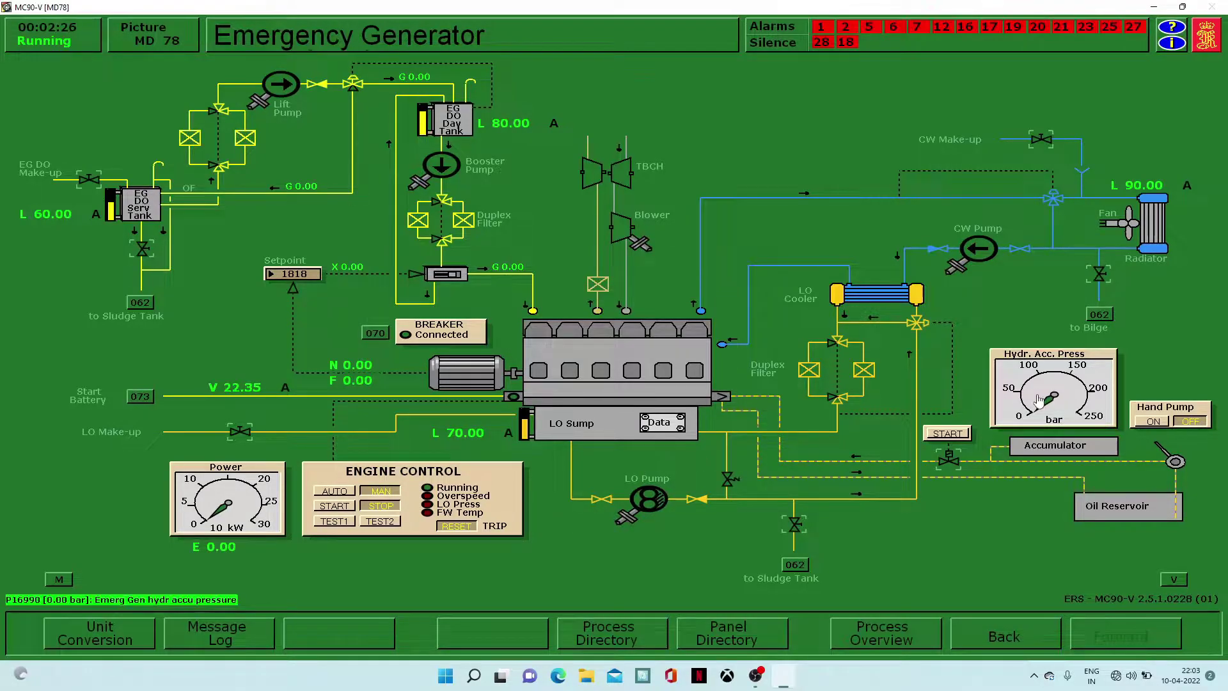
{"action": "left_click", "coordinate": [338, 506]}
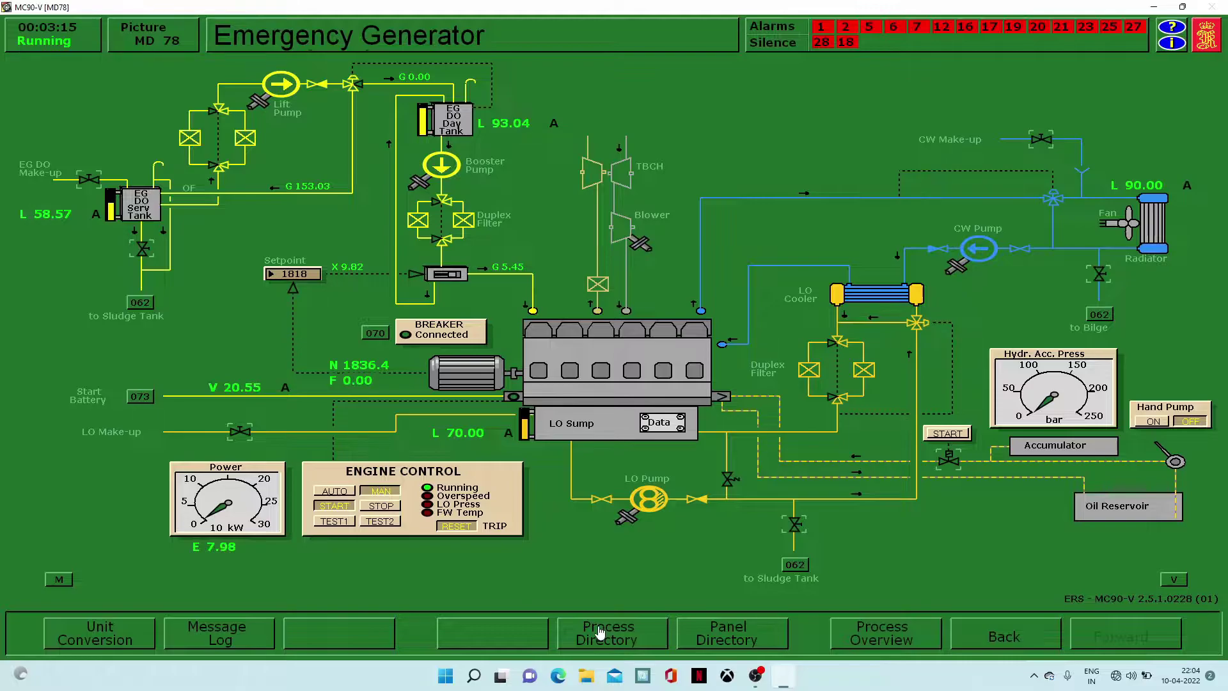
On the Electric Power Plant display, turn on the emergency generator's voltage control and connect its breaker to the emergency bus bar
{"action": "left_click", "coordinate": [600, 632]}
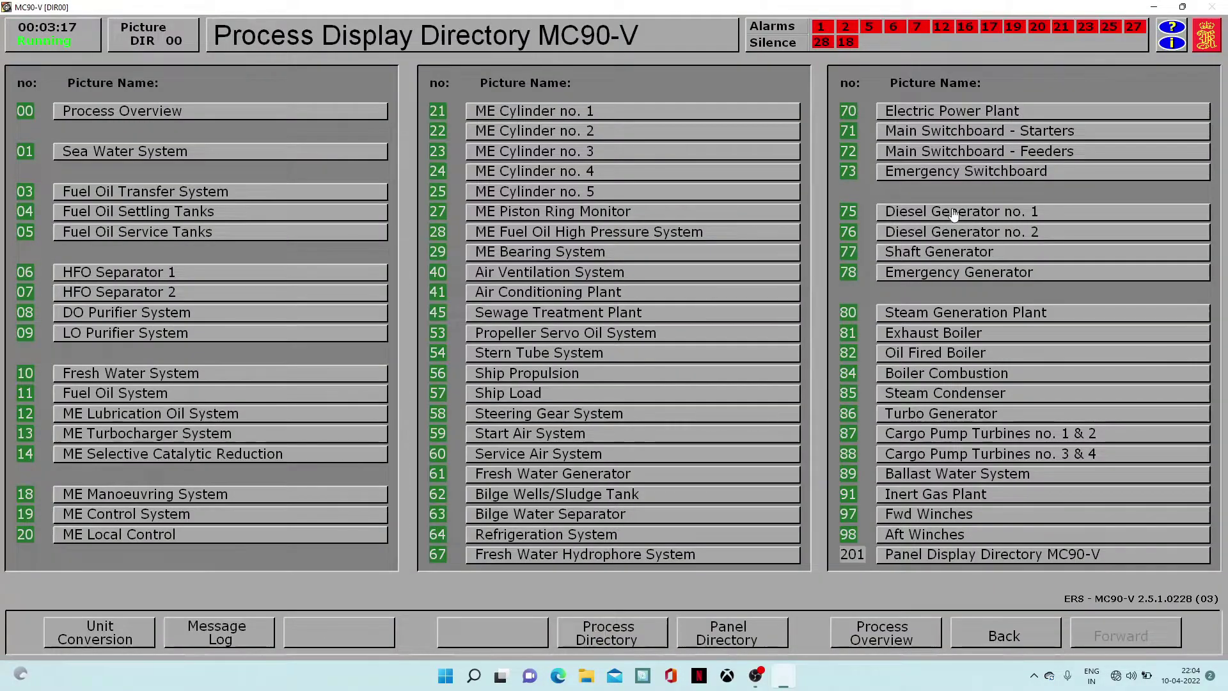
{"action": "left_click", "coordinate": [931, 110]}
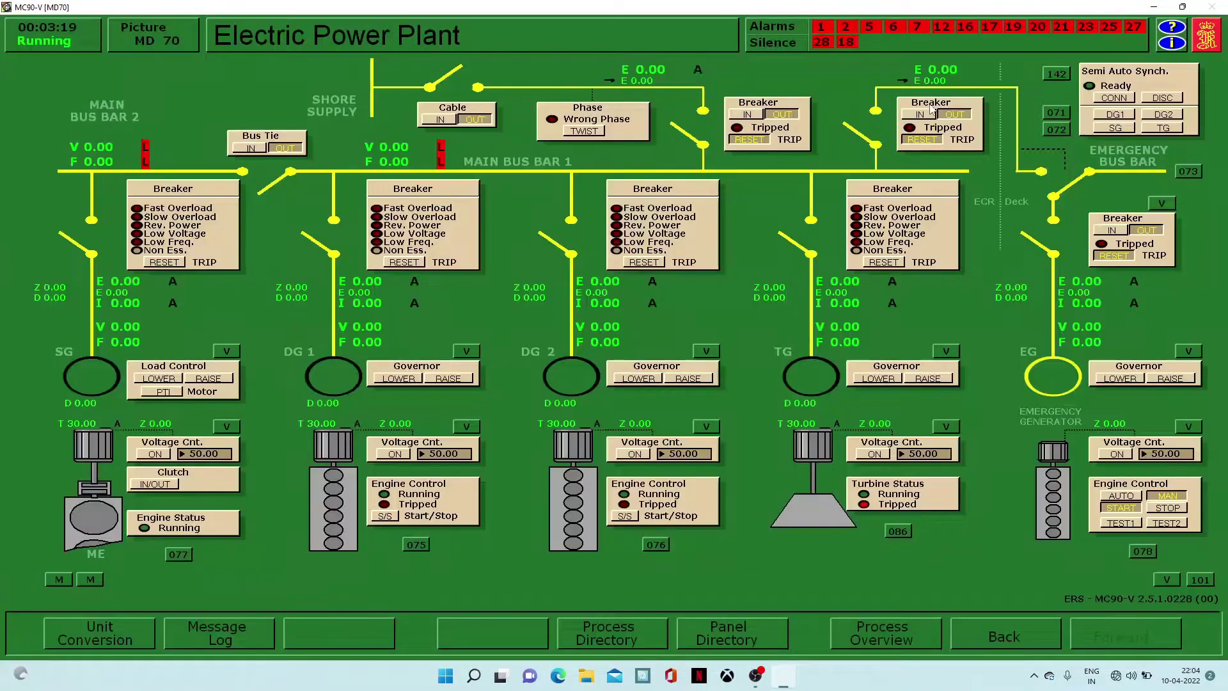
{"action": "left_click", "coordinate": [1116, 454]}
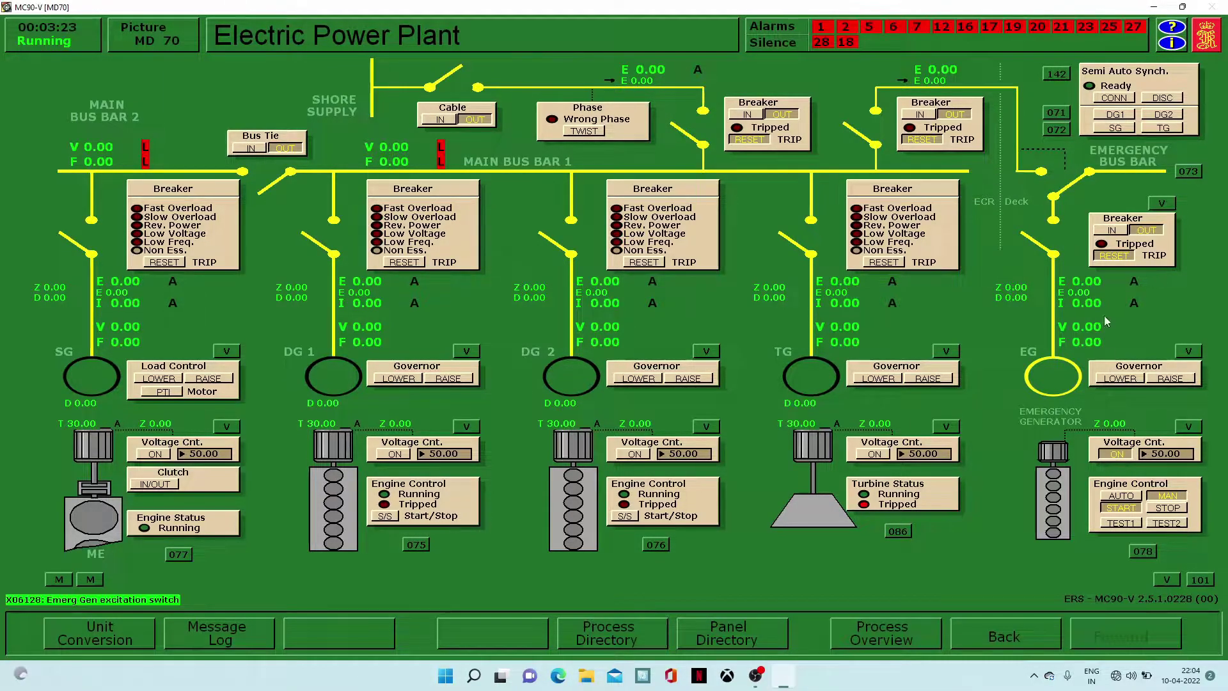
{"action": "left_click", "coordinate": [1110, 232]}
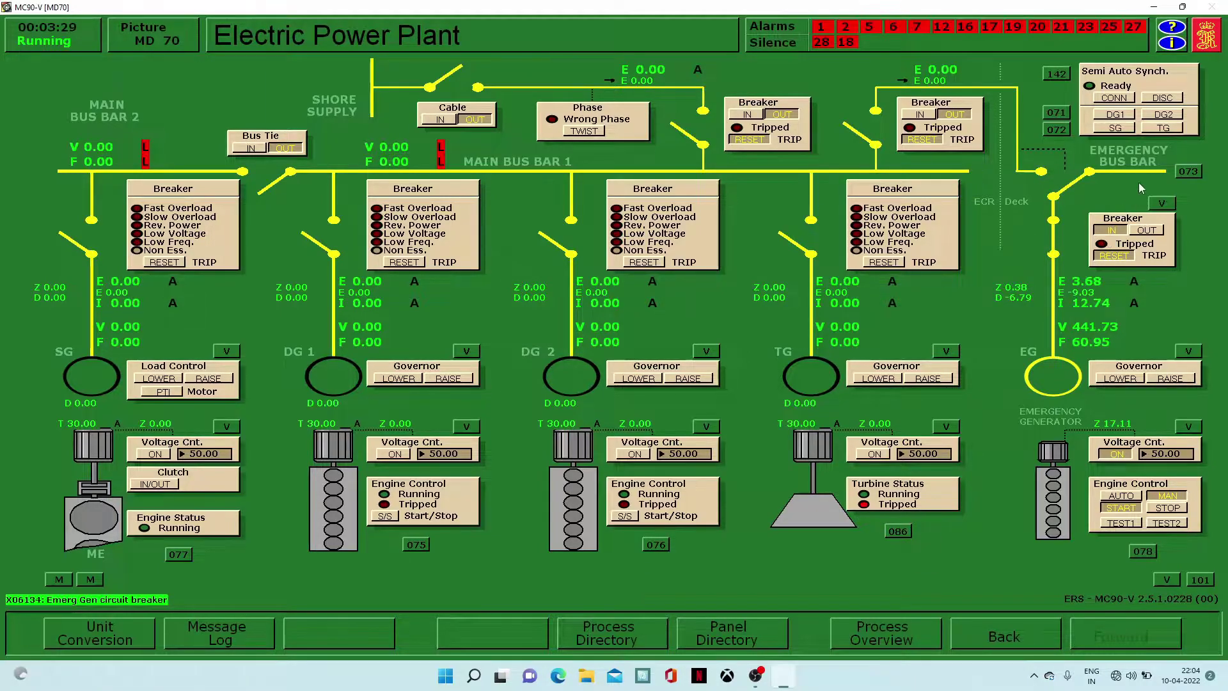
On the Emergency Switchboard, connect all ten Section A1 feeder breakers, from Steering Gear 2 to Elevator System
{"action": "left_click", "coordinate": [1188, 172]}
{"action": "left_click", "coordinate": [293, 122]}
{"action": "left_click", "coordinate": [294, 135]}
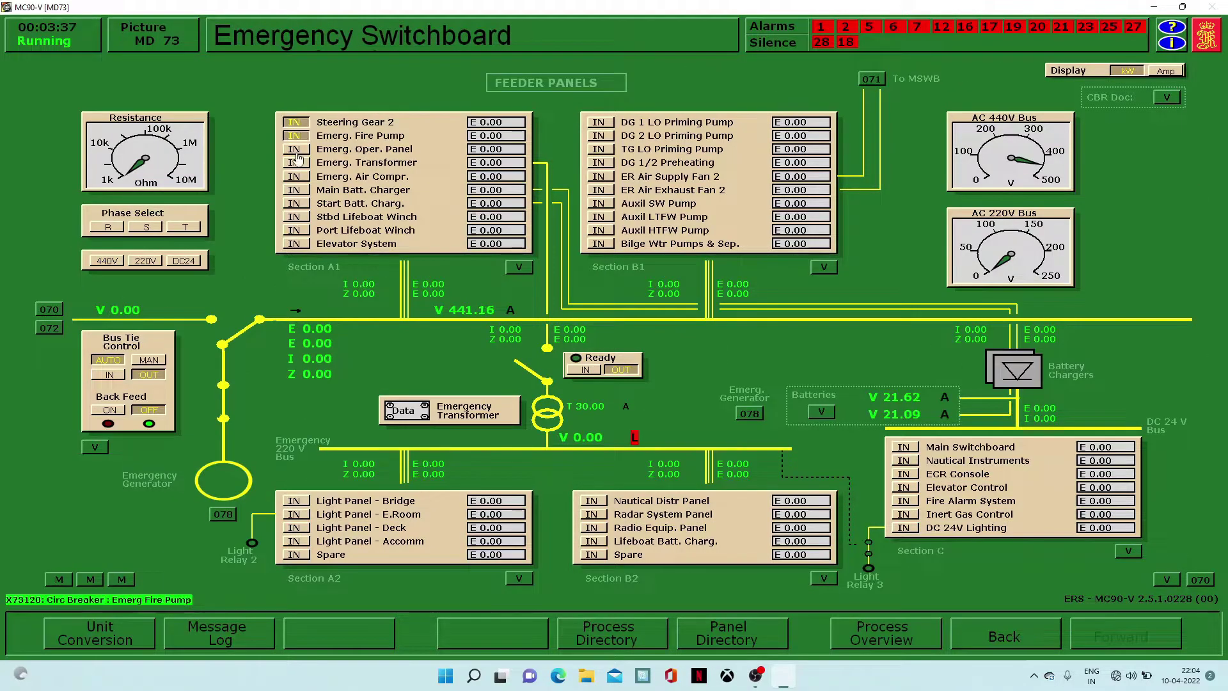
{"action": "left_click", "coordinate": [295, 149]}
{"action": "left_click", "coordinate": [296, 162]}
{"action": "left_click", "coordinate": [296, 177]}
{"action": "left_click", "coordinate": [296, 190]}
{"action": "left_click", "coordinate": [296, 204]}
{"action": "left_click", "coordinate": [300, 219]}
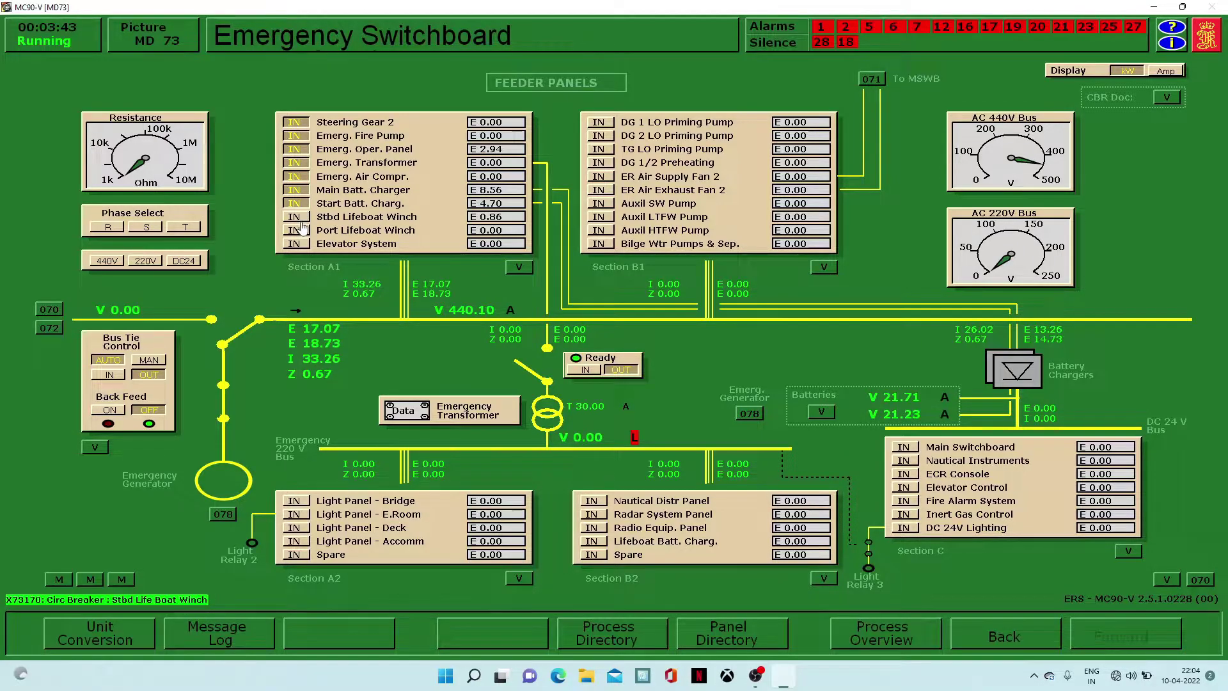
{"action": "left_click", "coordinate": [300, 231]}
{"action": "left_click", "coordinate": [296, 244]}
Connect all ten Section B1 feeder breakers, from DG 1 LO Priming Pump to Bilge Wtr Pumps & Sep
{"action": "left_click", "coordinate": [597, 122]}
{"action": "left_click", "coordinate": [598, 136]}
{"action": "left_click", "coordinate": [598, 149]}
{"action": "left_click", "coordinate": [599, 163]}
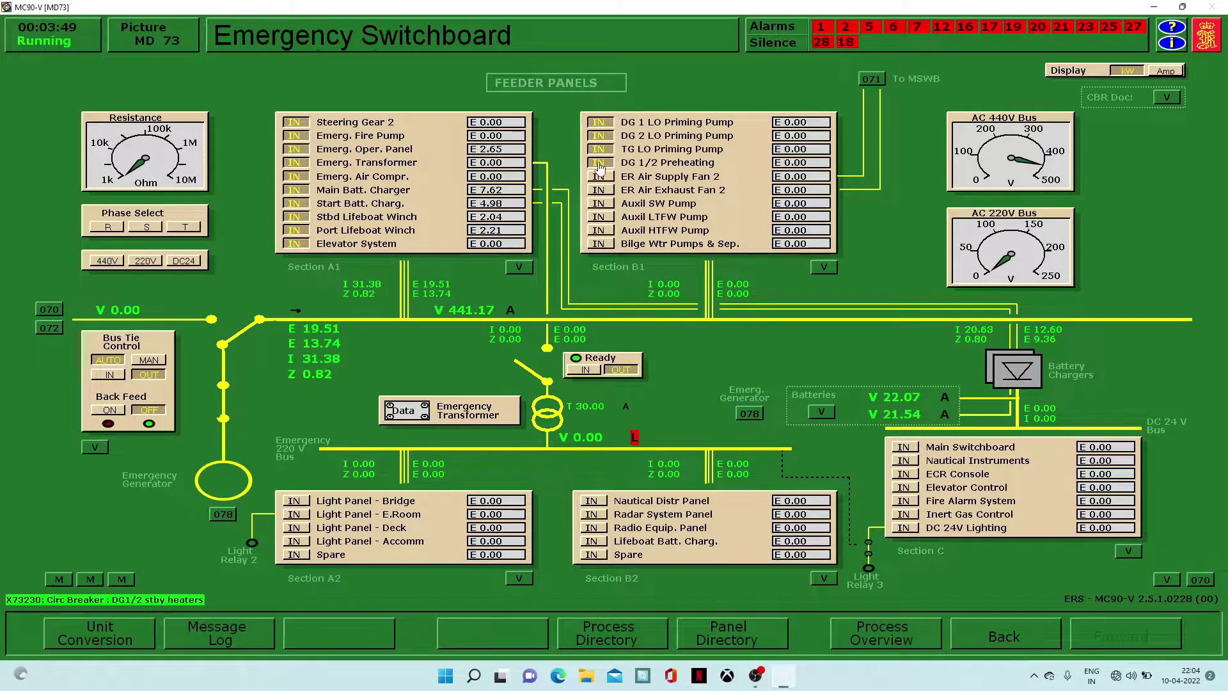
{"action": "left_click", "coordinate": [600, 177]}
{"action": "left_click", "coordinate": [600, 190]}
{"action": "left_click", "coordinate": [600, 204]}
{"action": "left_click", "coordinate": [600, 217]}
{"action": "left_click", "coordinate": [598, 231]}
{"action": "left_click", "coordinate": [599, 244]}
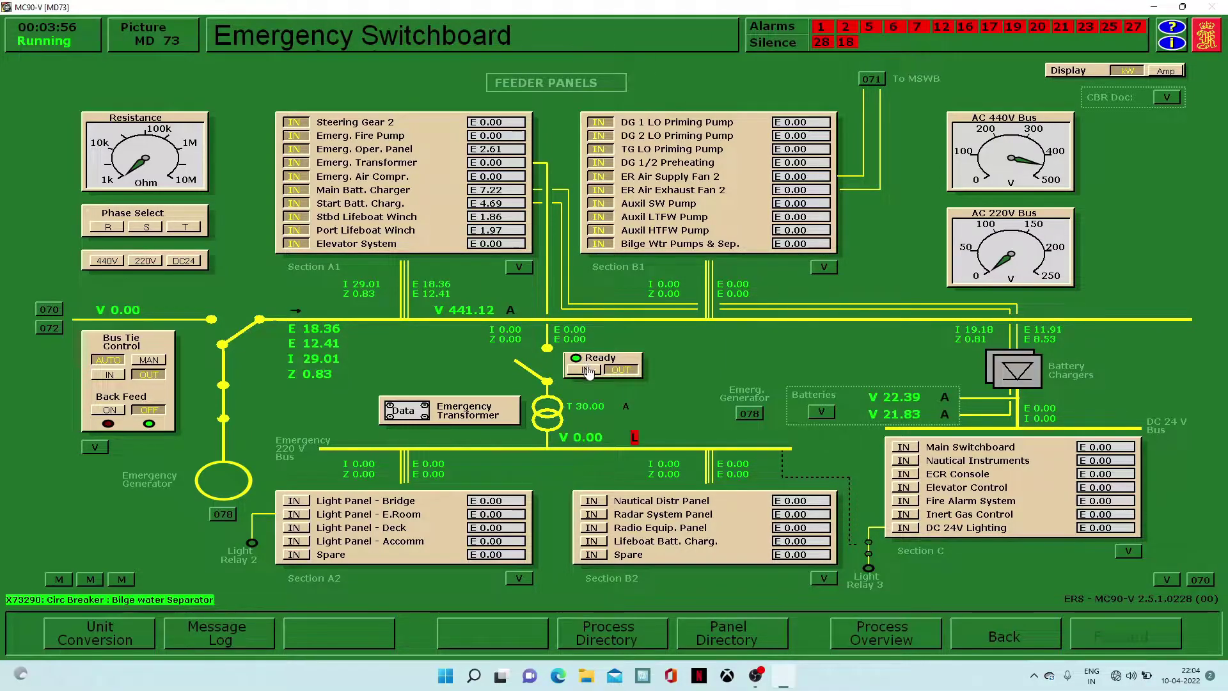
Connect the emergency transformer inlet breaker and the Bridge, E.Room, Deck and Accomm light panel breakers in Section A2
{"action": "left_click", "coordinate": [587, 369]}
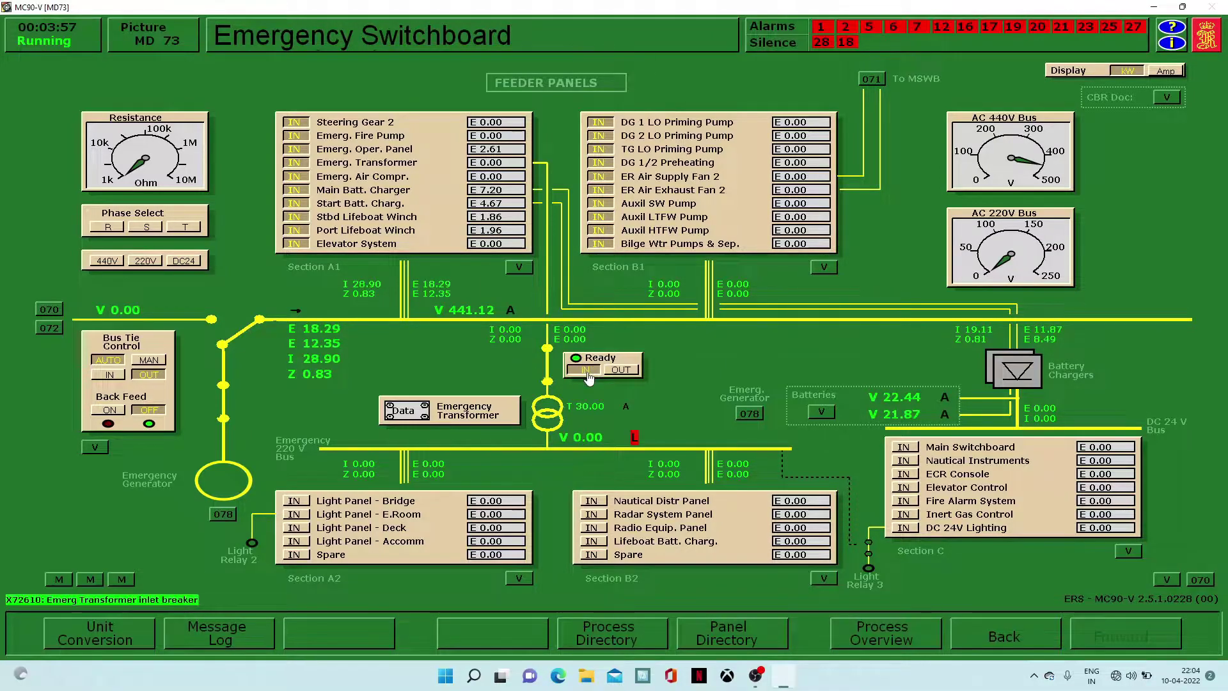
{"action": "left_click", "coordinate": [295, 502]}
{"action": "left_click", "coordinate": [296, 515]}
{"action": "left_click", "coordinate": [299, 528]}
{"action": "left_click", "coordinate": [296, 541]}
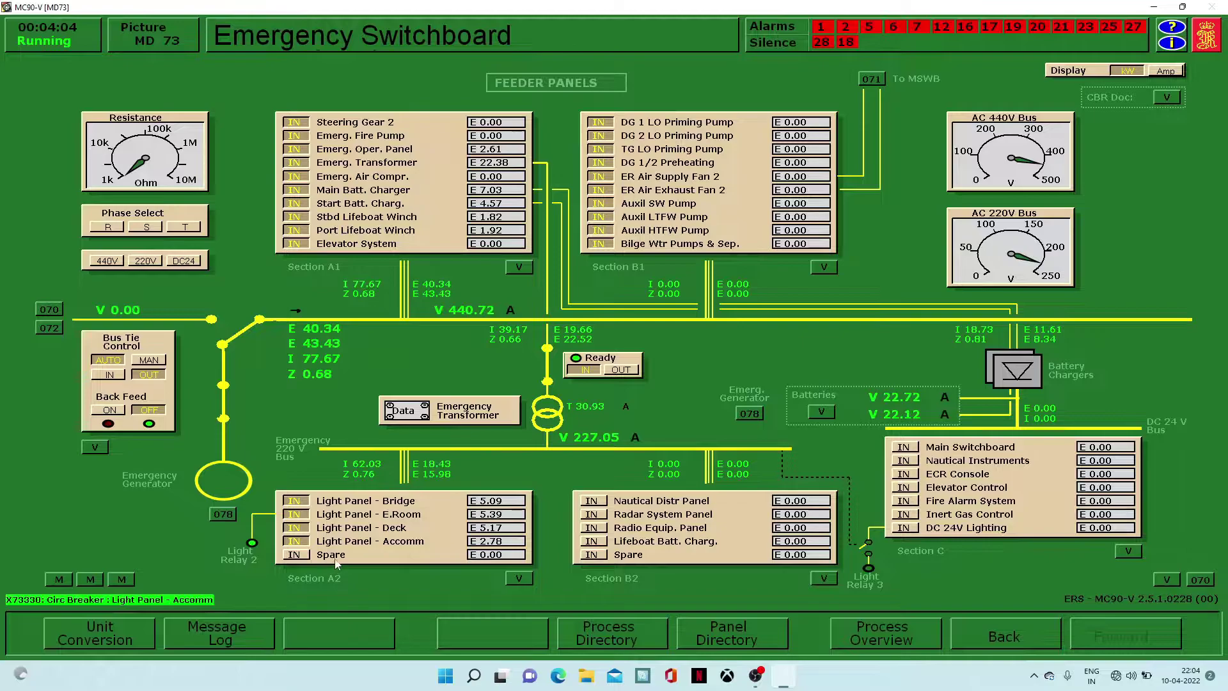
Connect the Nautical Distr Panel, Radar System Panel, Radio Equip. Panel and Lifeboat Batt. Charg. breakers in Section B2
{"action": "left_click", "coordinate": [591, 501]}
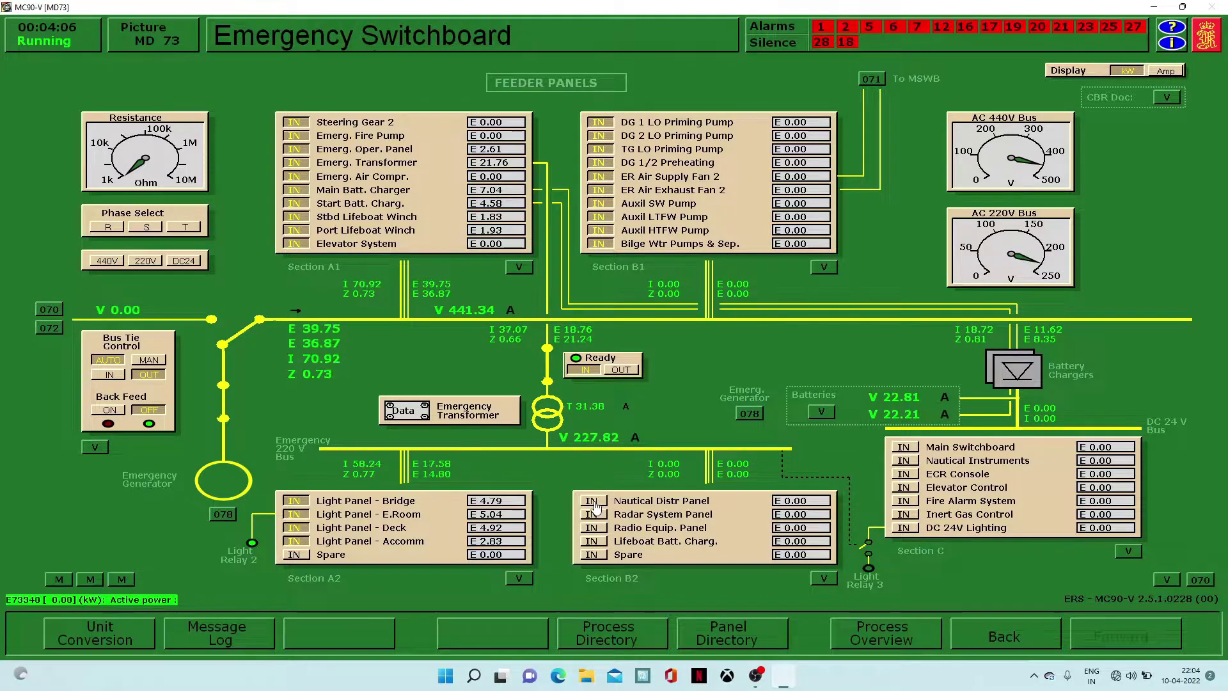
{"action": "left_click", "coordinate": [592, 515]}
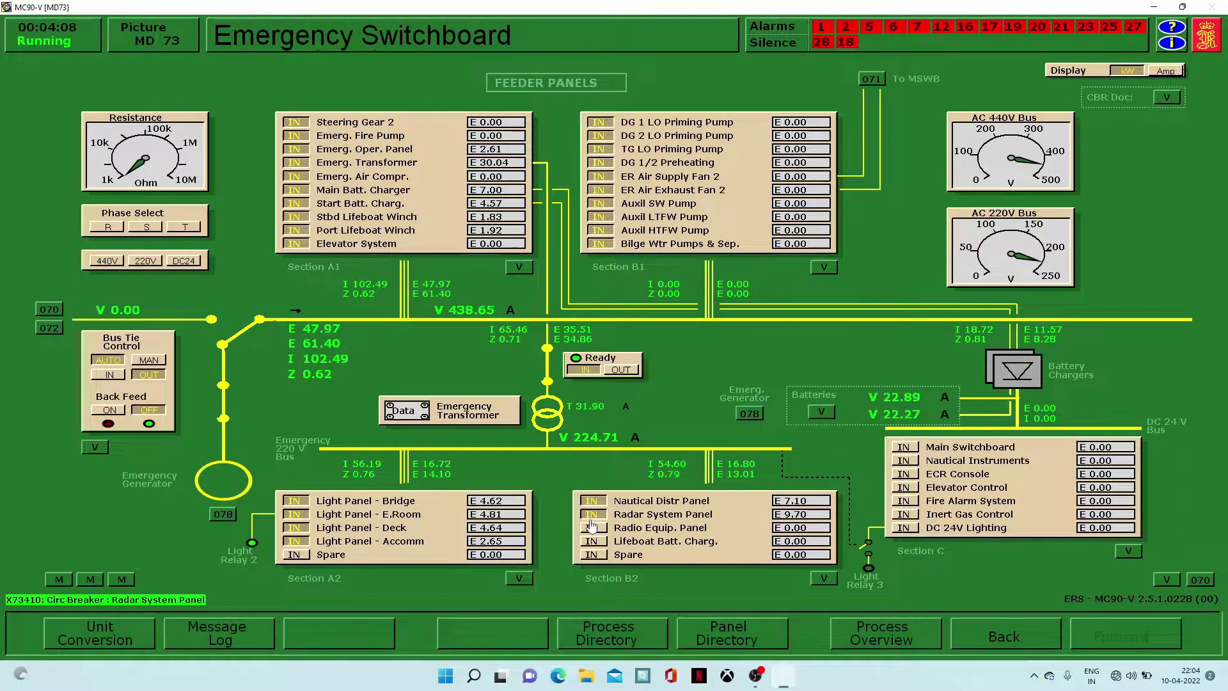
{"action": "left_click", "coordinate": [591, 528]}
{"action": "left_click", "coordinate": [602, 543]}
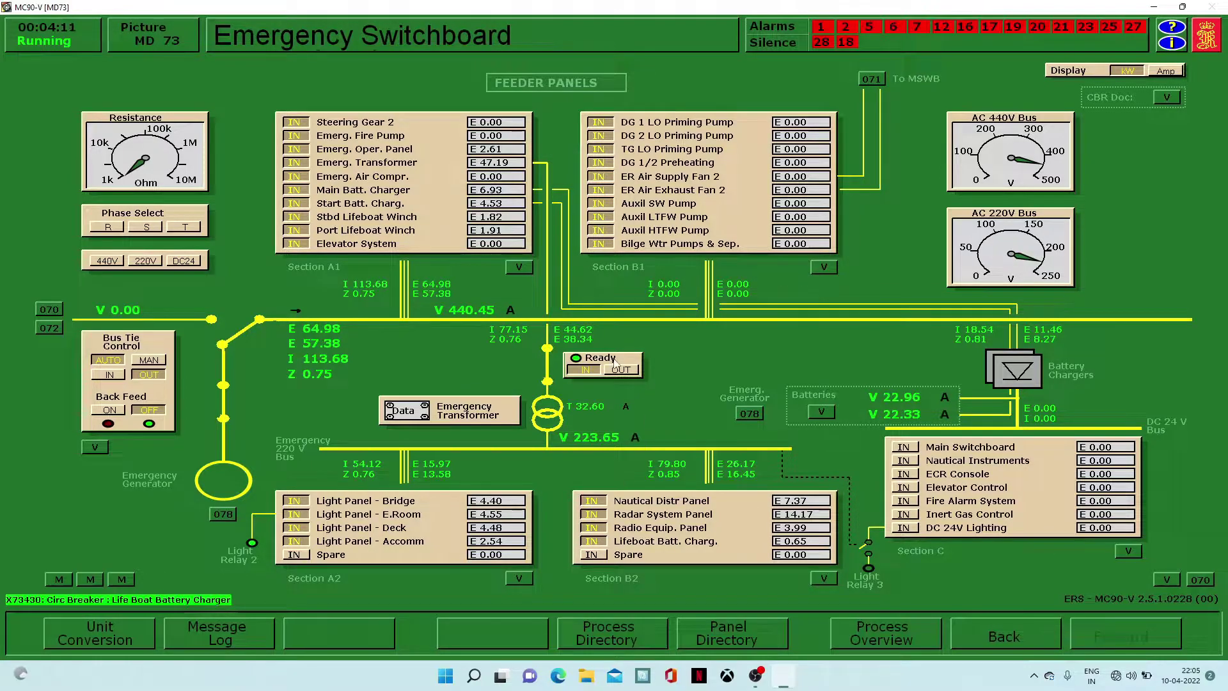
Connect all seven DC 24 V feeder breakers in Section C, from Main Switchboard to DC 24V Lighting
{"action": "left_click", "coordinate": [905, 447]}
{"action": "left_click", "coordinate": [905, 460]}
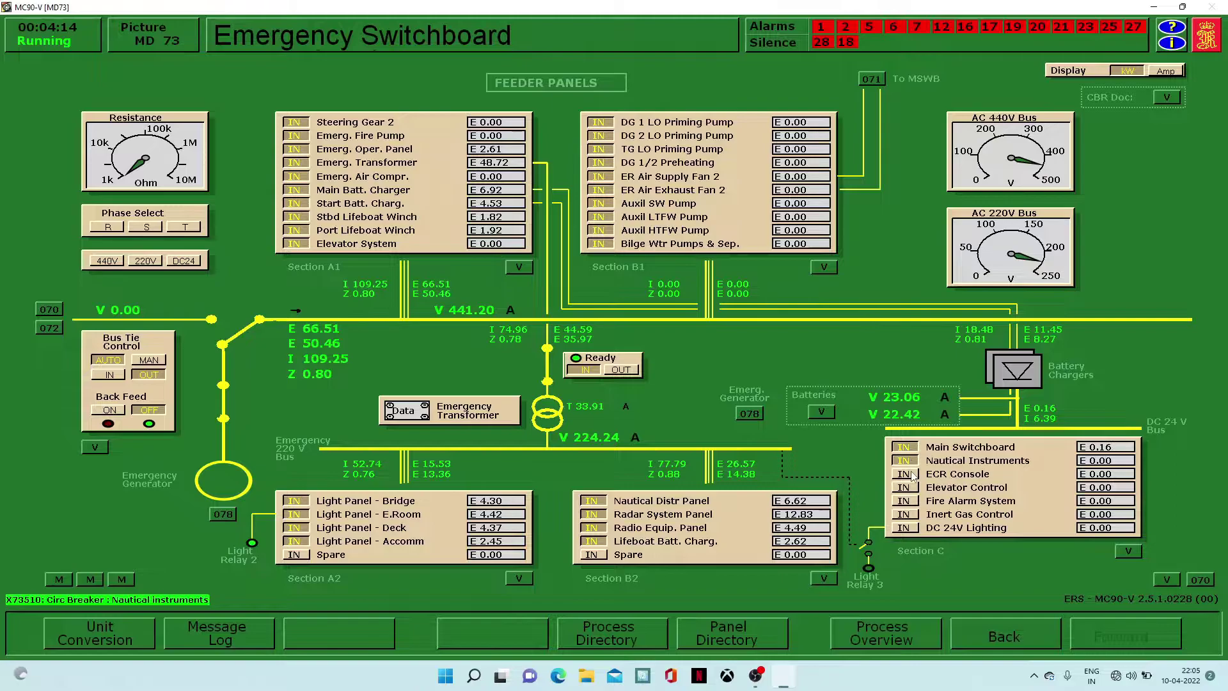
{"action": "left_click", "coordinate": [911, 489]}
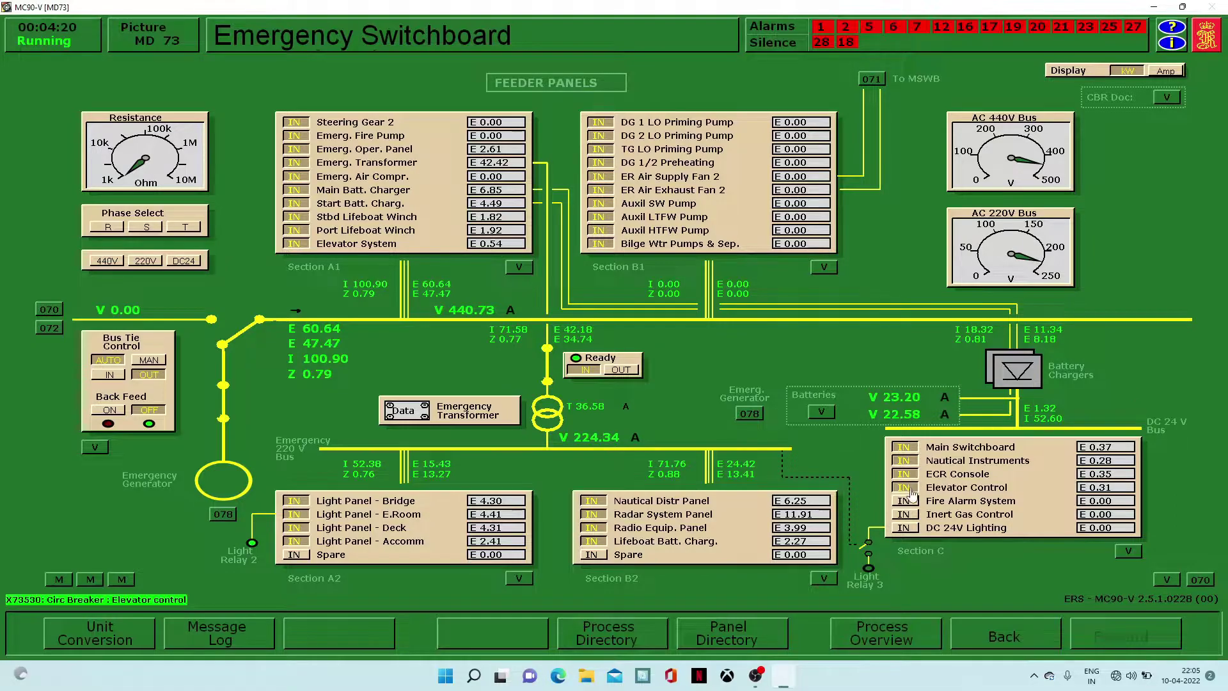
{"action": "left_click", "coordinate": [911, 502]}
{"action": "left_click", "coordinate": [911, 515]}
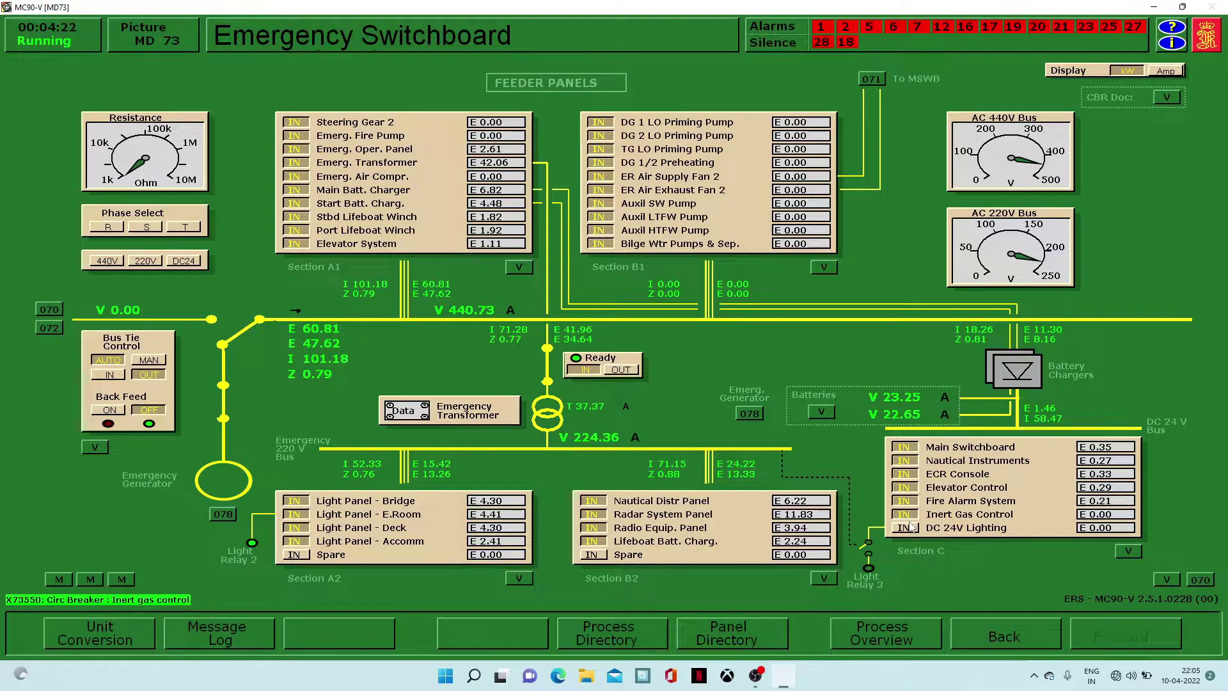
{"action": "left_click", "coordinate": [911, 530]}
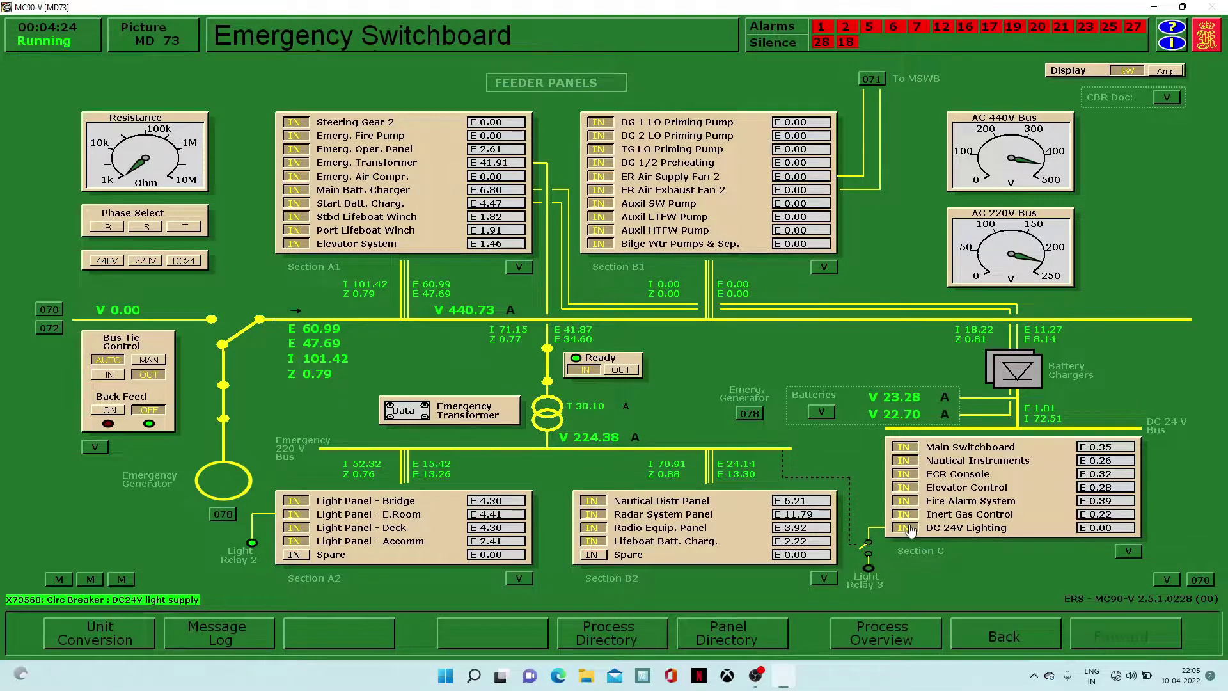
Bring up the Diesel Generator no. 1 display and open the fuel oil inlet valve ahead of the FO pump
{"action": "left_click", "coordinate": [644, 635]}
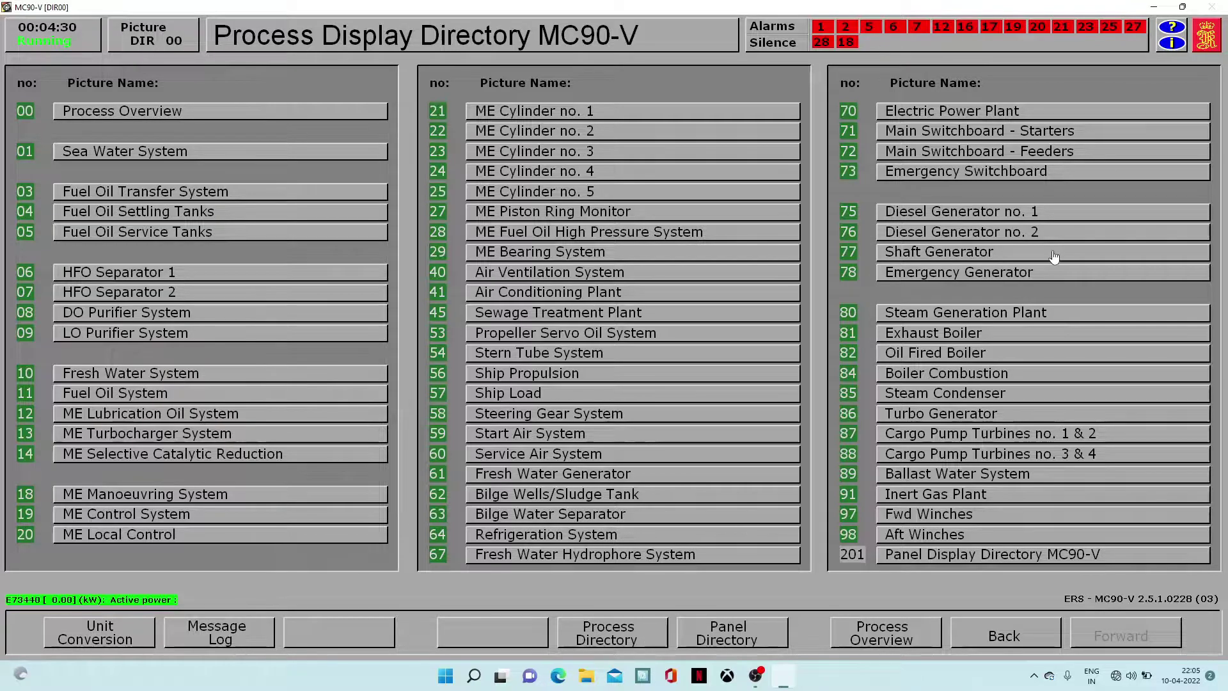
{"action": "left_click", "coordinate": [996, 219]}
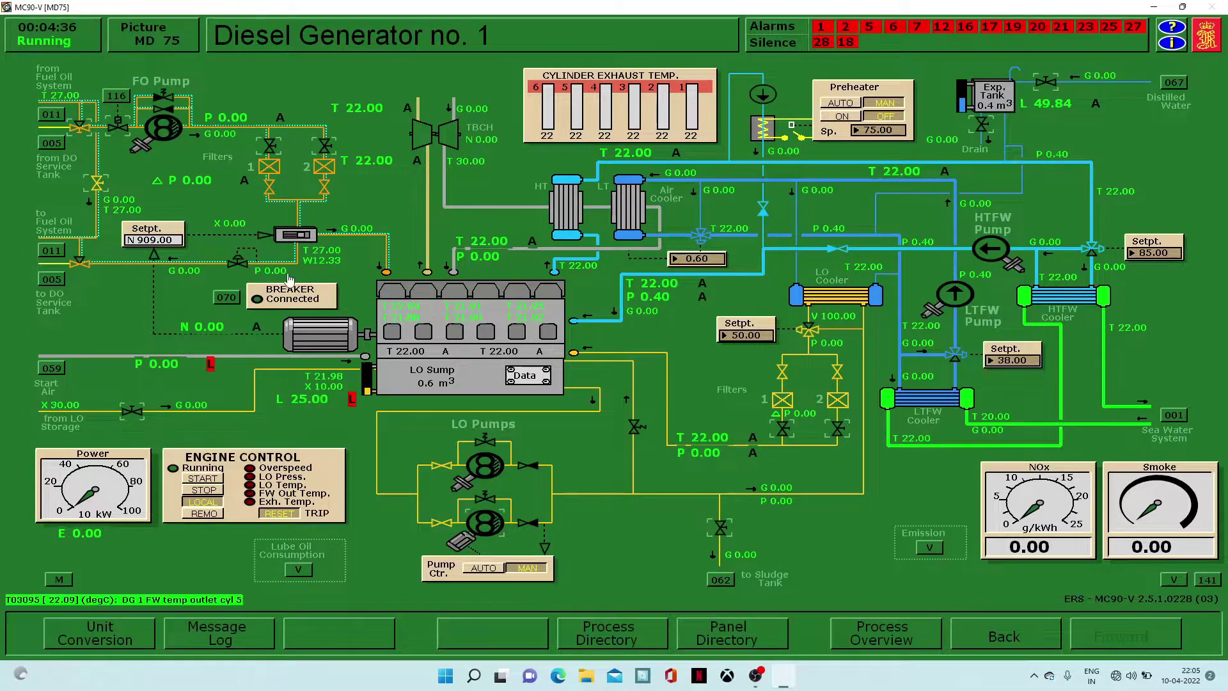
{"action": "left_click", "coordinate": [118, 126]}
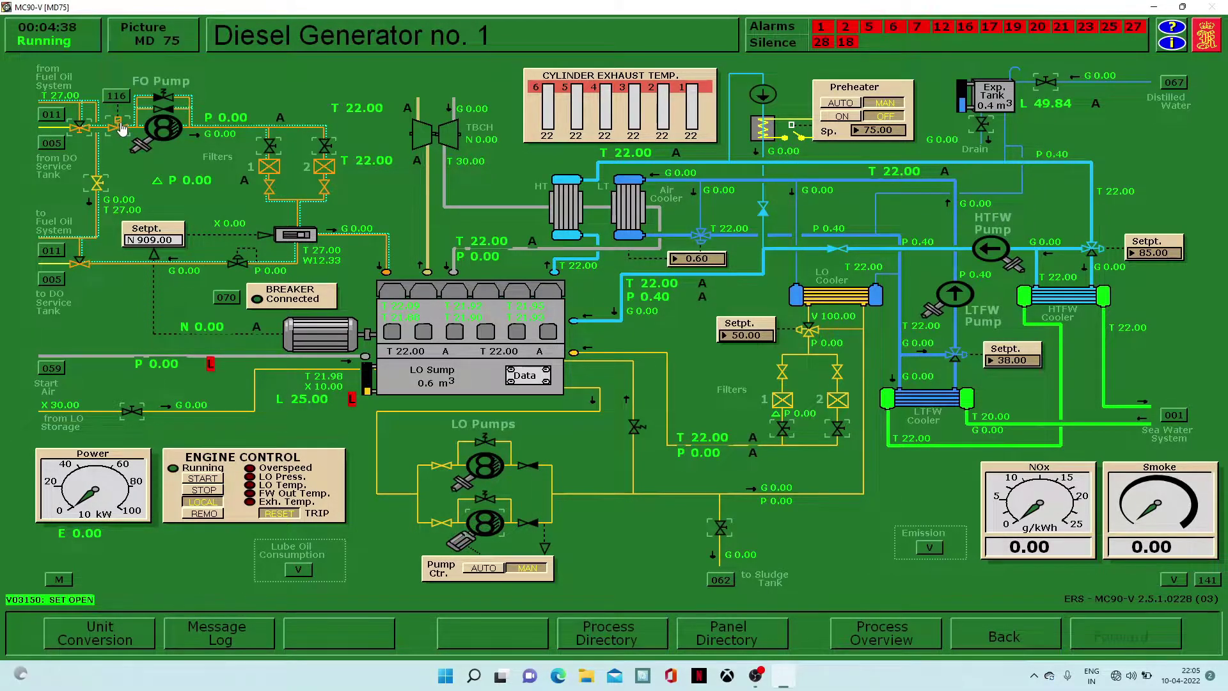
Top up the DG 1 LO sump to about 74% through the make-up valve, and start the LO priming pump with filter 1 open
{"action": "left_click", "coordinate": [139, 415]}
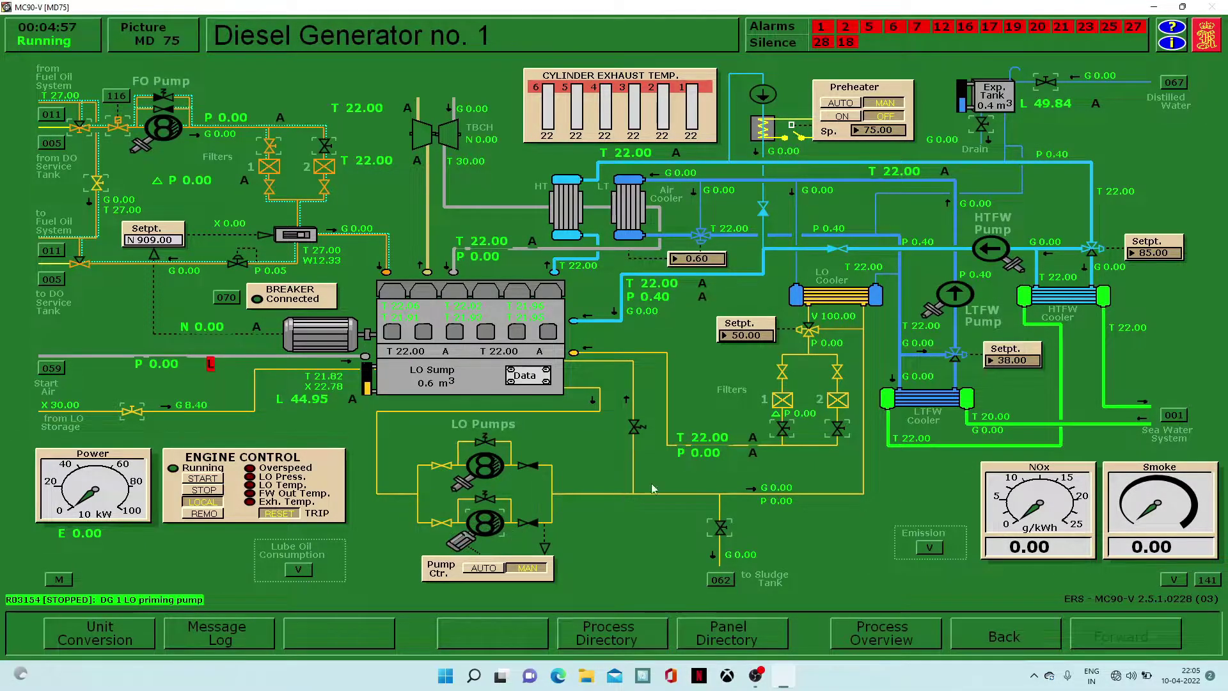
{"action": "left_click", "coordinate": [784, 435]}
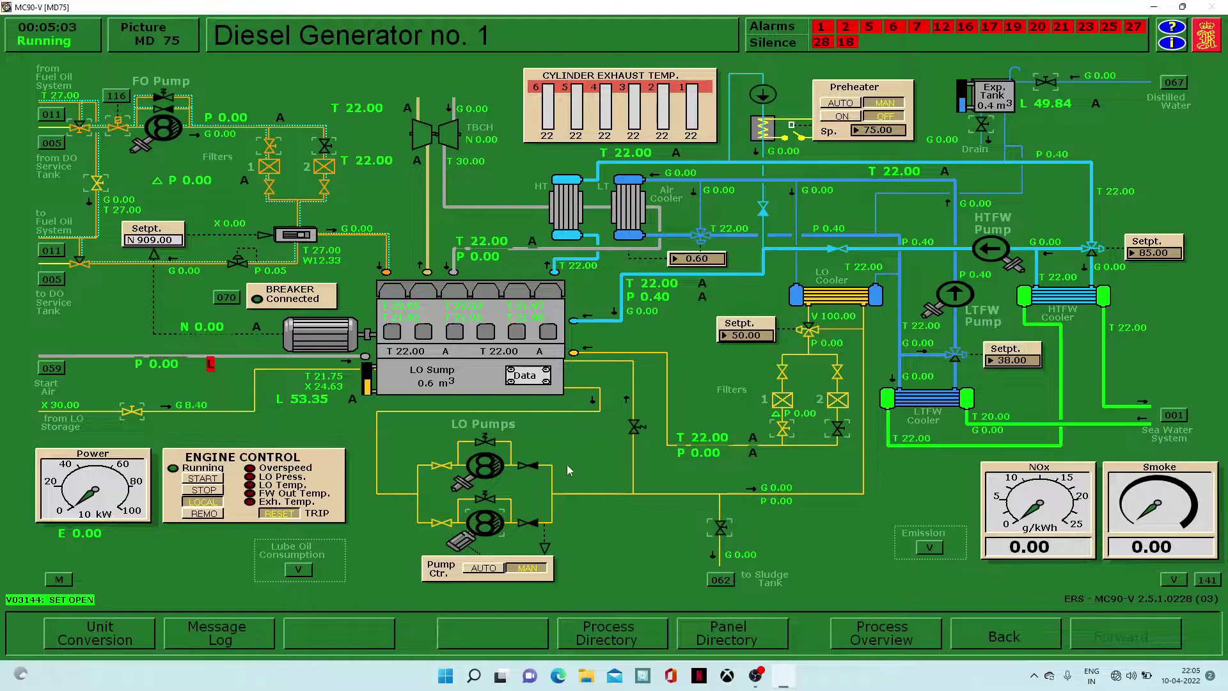
{"action": "left_click", "coordinate": [476, 522]}
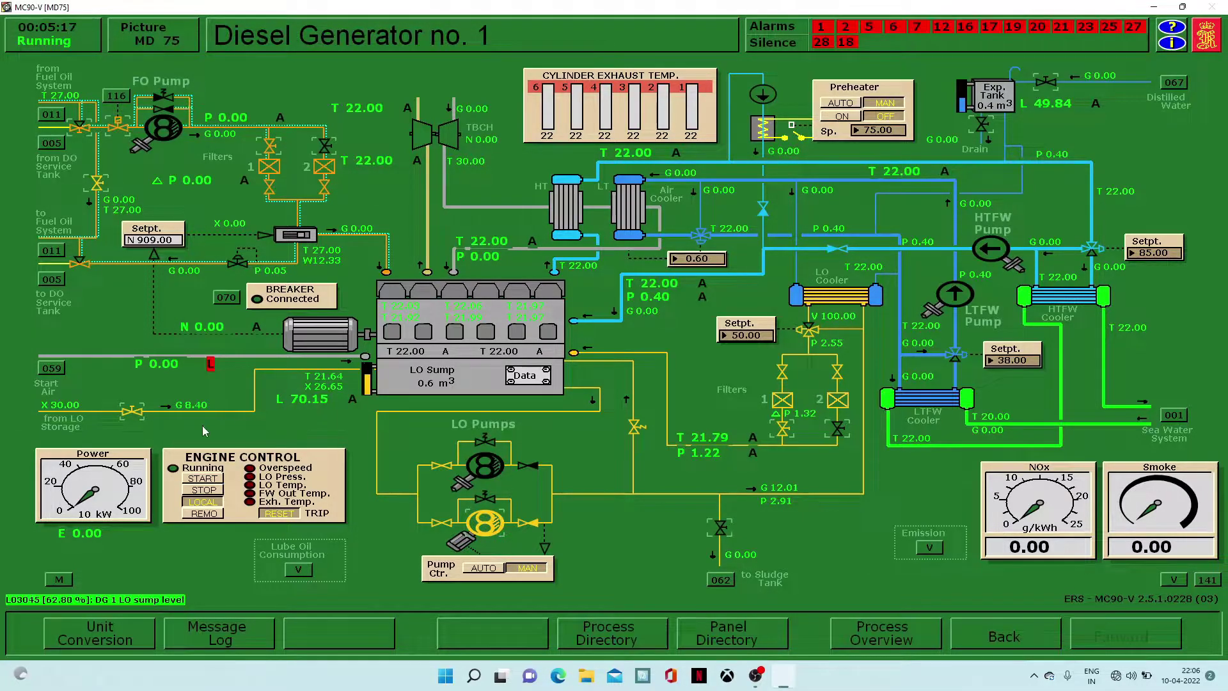
{"action": "left_click", "coordinate": [133, 416]}
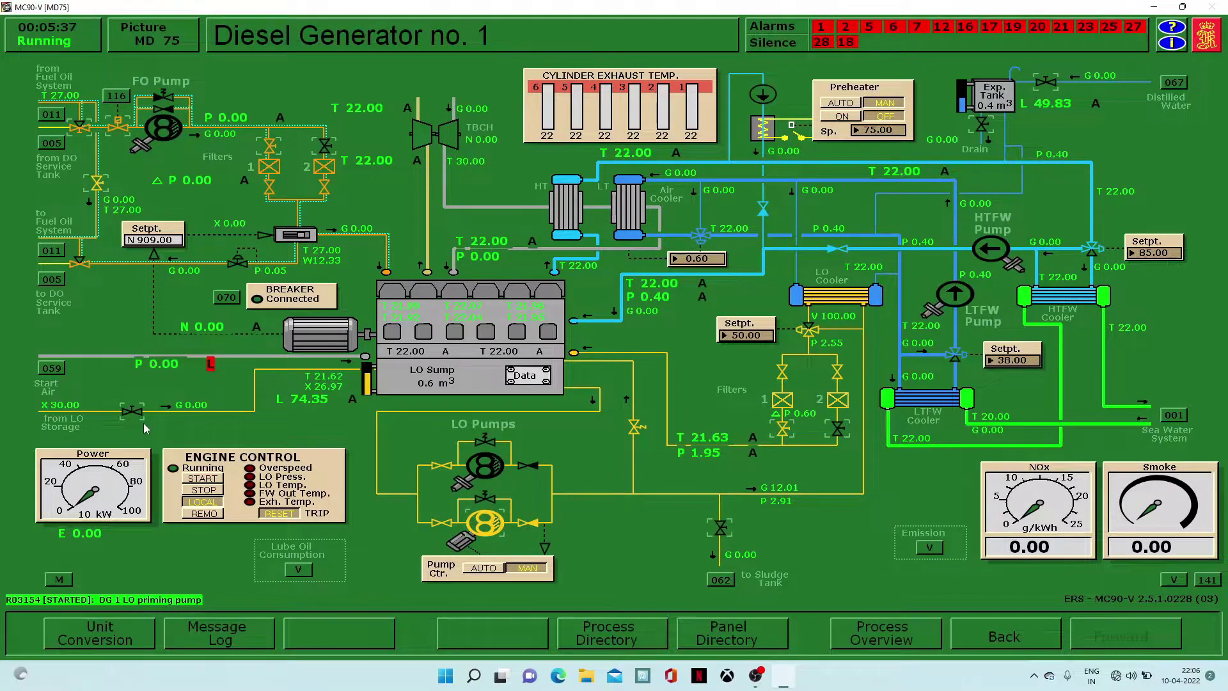
On the Start Air System display, run the emergency compressor with both its drain valves closed and the emergency receiver's inlet valve open
{"action": "left_click", "coordinate": [53, 369]}
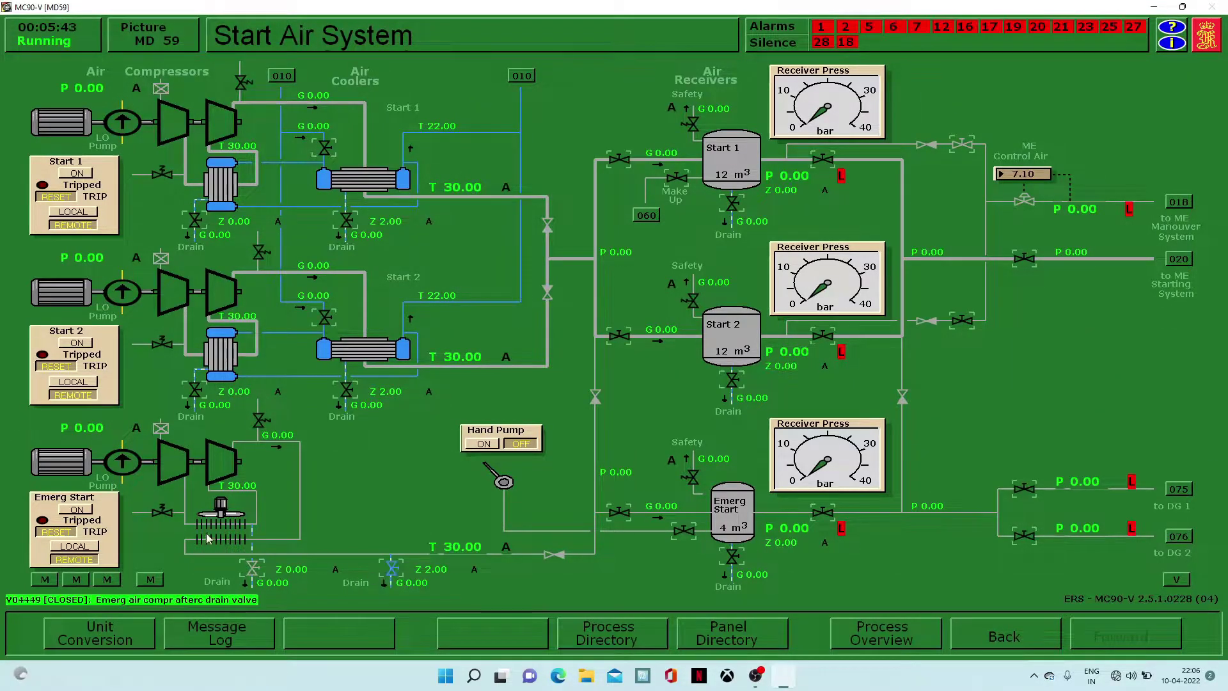
{"action": "left_click", "coordinate": [84, 509]}
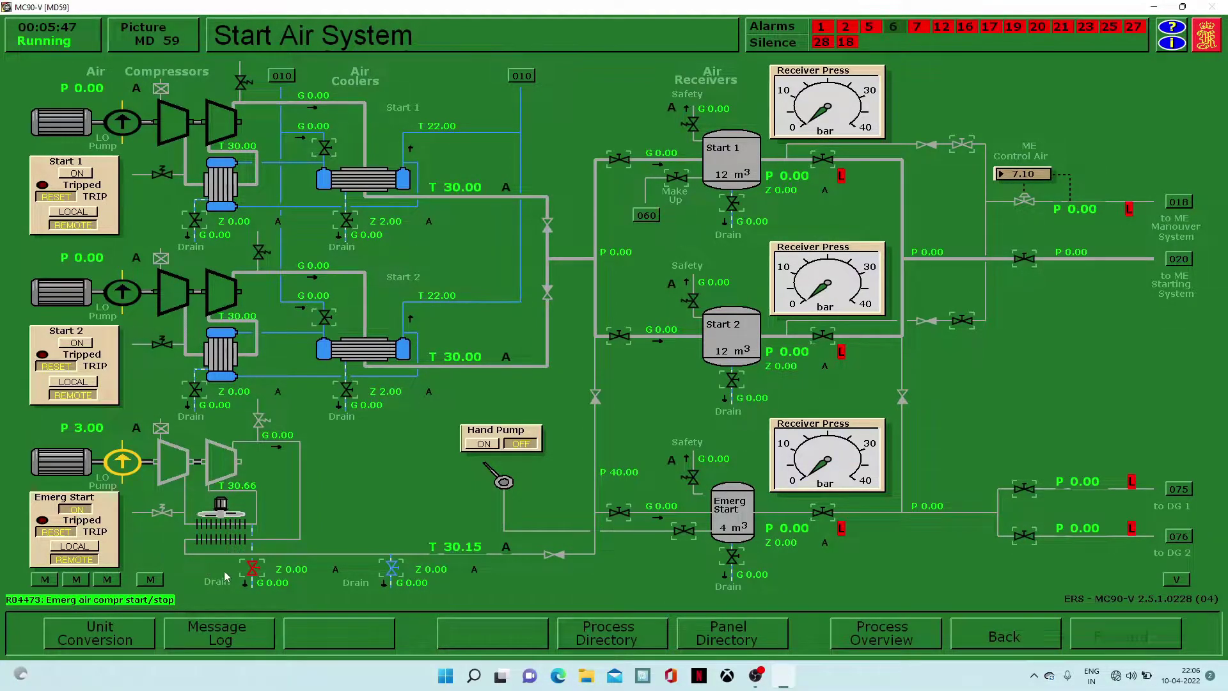
{"action": "left_click", "coordinate": [250, 574]}
{"action": "left_click", "coordinate": [250, 573]}
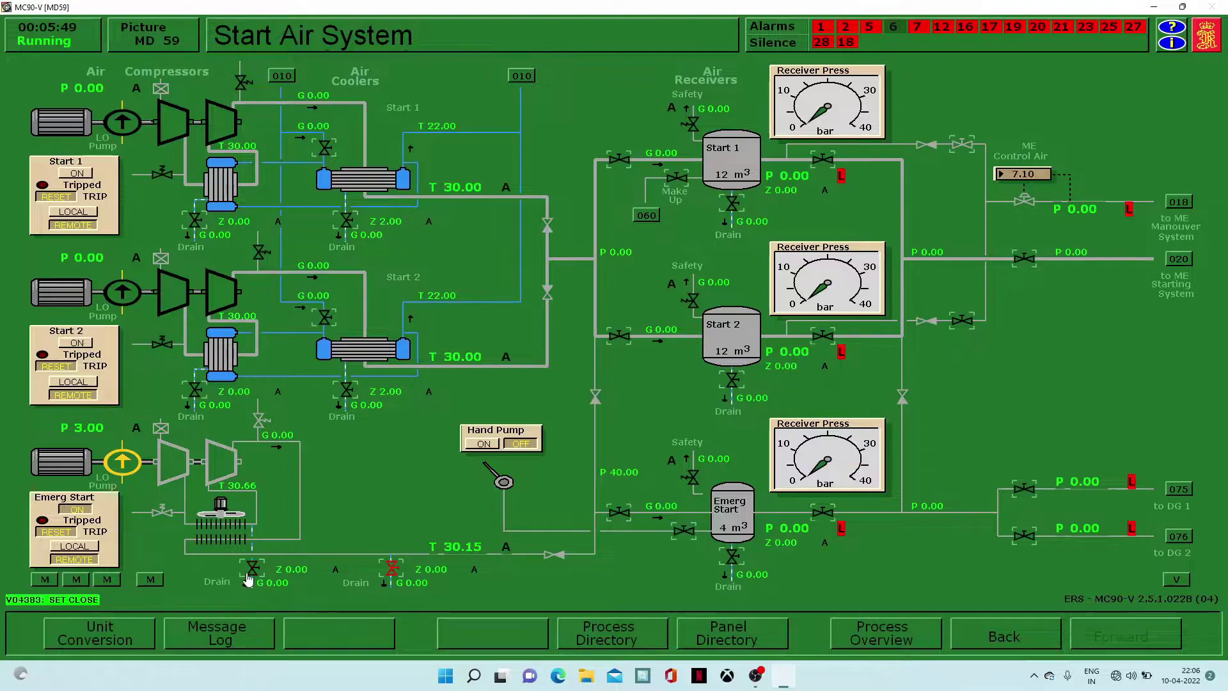
{"action": "left_click", "coordinate": [394, 572]}
{"action": "left_click", "coordinate": [619, 511]}
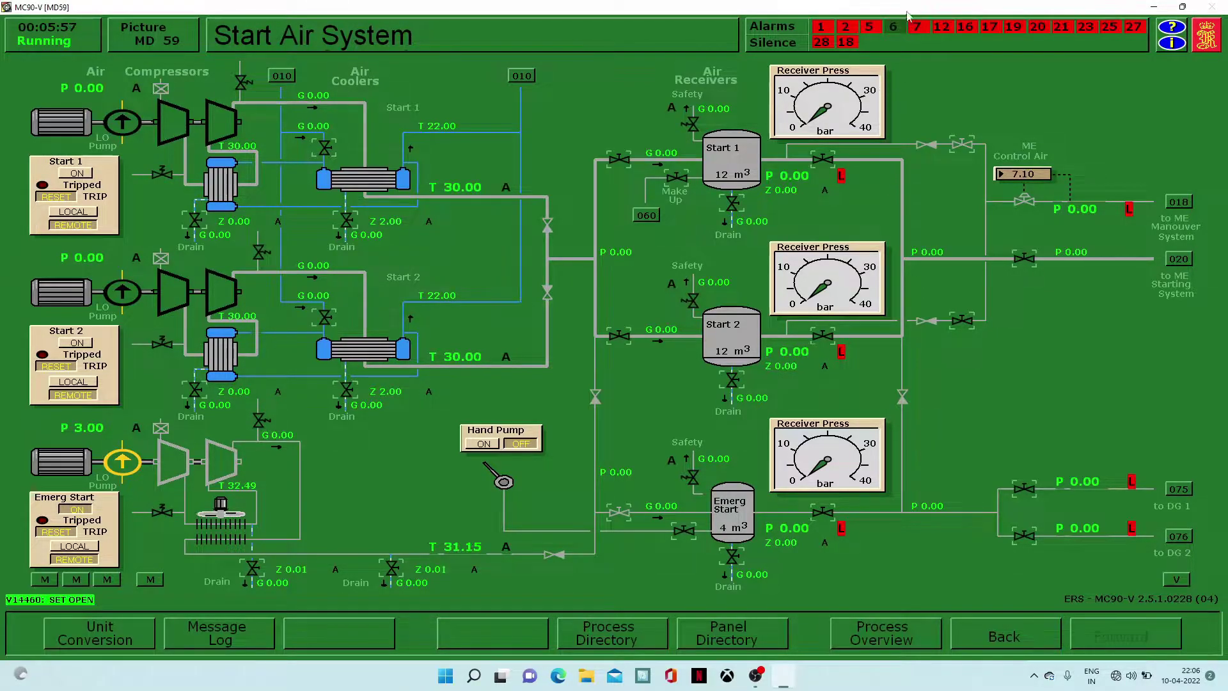
{"action": "left_click", "coordinate": [781, 51]}
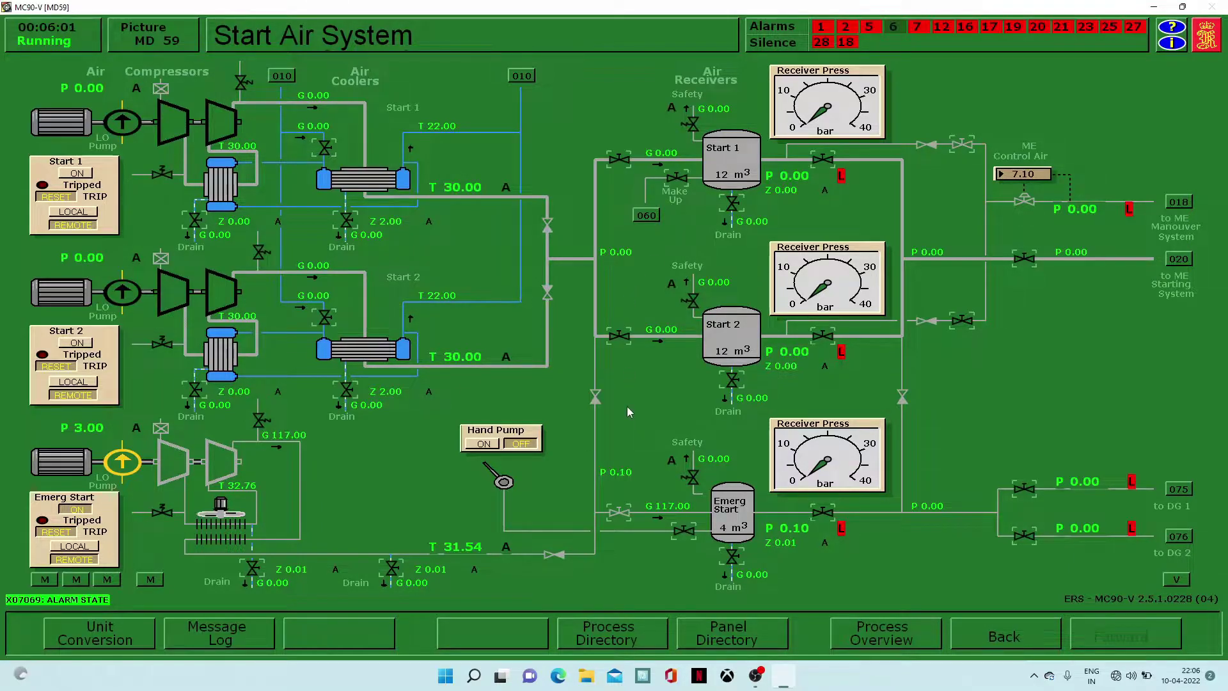
On the Fuel Oil Service Tanks display, open the DO service tank shut-off valve and the supply valve to DG 1/2
{"action": "left_click", "coordinate": [630, 637]}
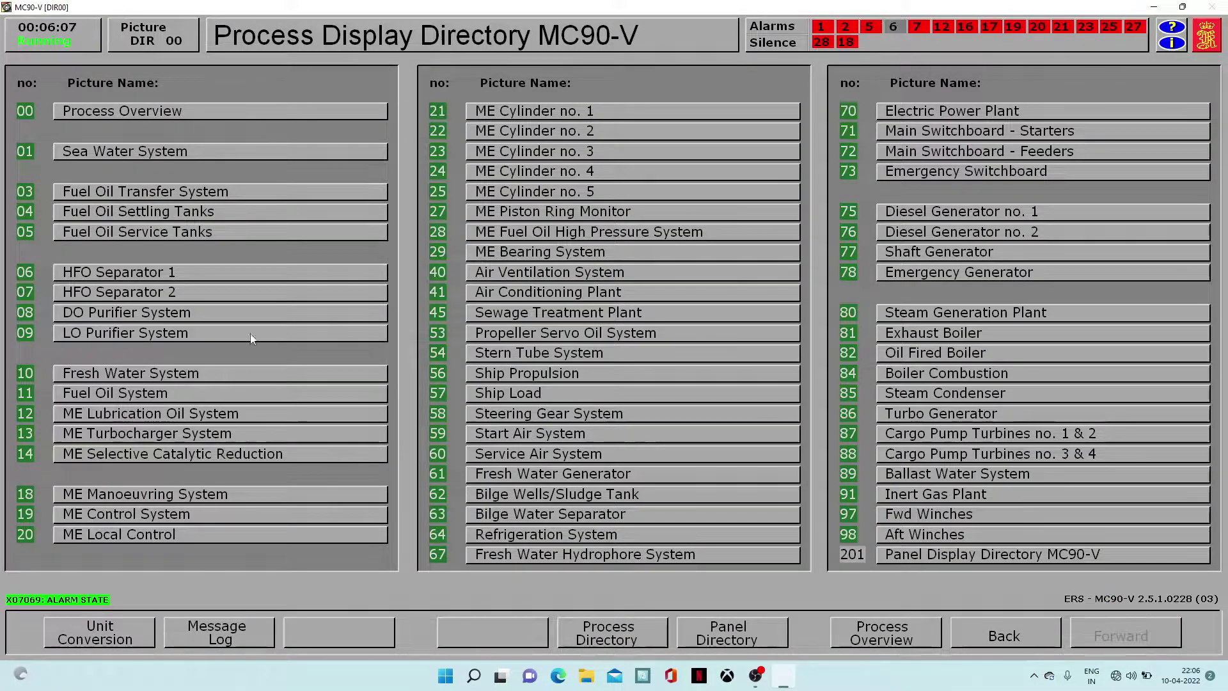
{"action": "left_click", "coordinate": [143, 234]}
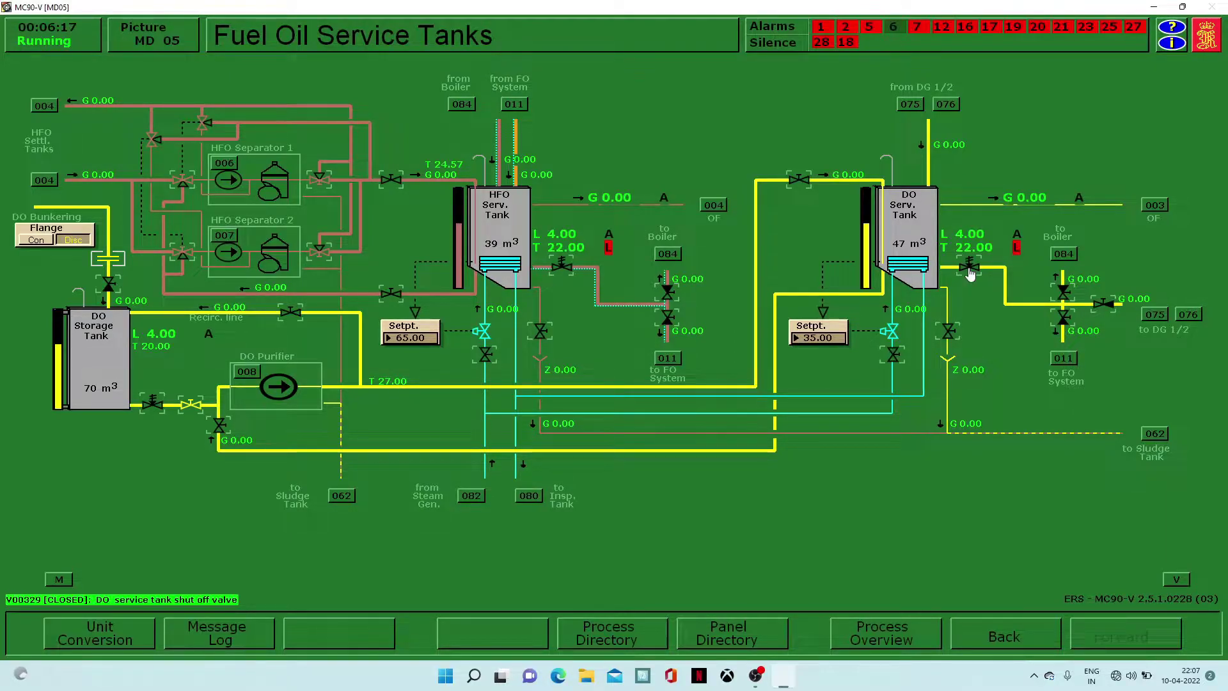
{"action": "left_click", "coordinate": [969, 271]}
{"action": "left_click", "coordinate": [1102, 305]}
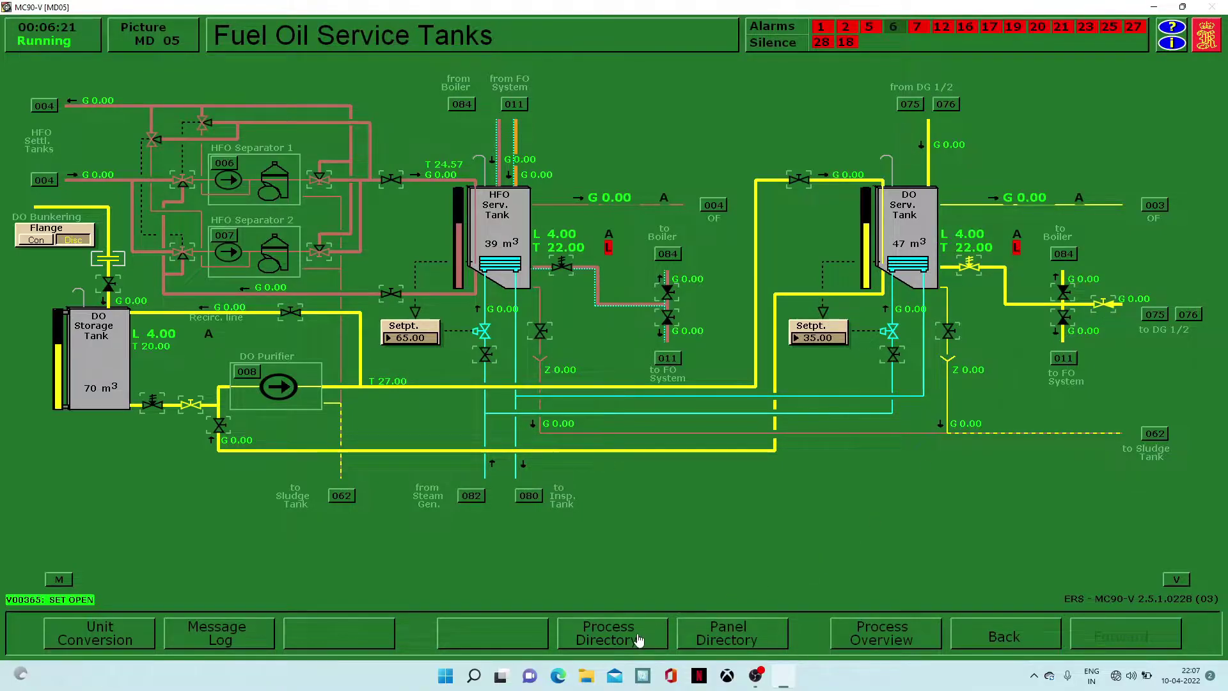
On the Sea Water System display, open the low suction sea chest filter valves and start the auxiliary SW pump
{"action": "left_click", "coordinate": [638, 640]}
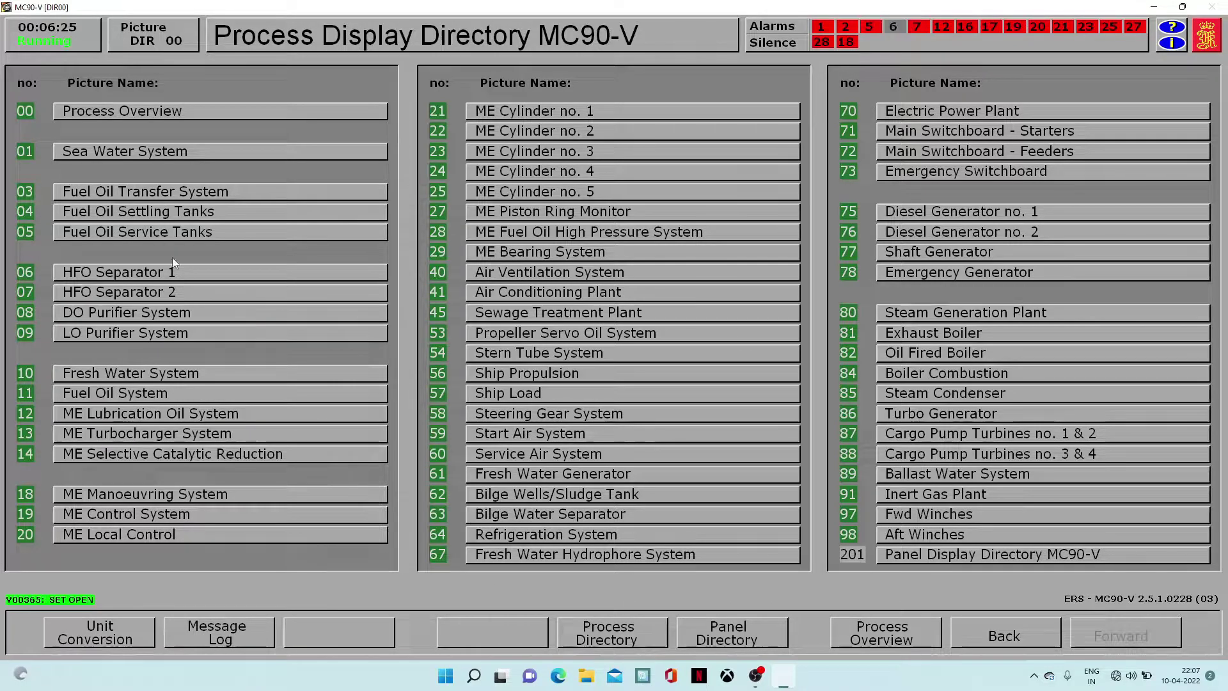
{"action": "left_click", "coordinate": [136, 152]}
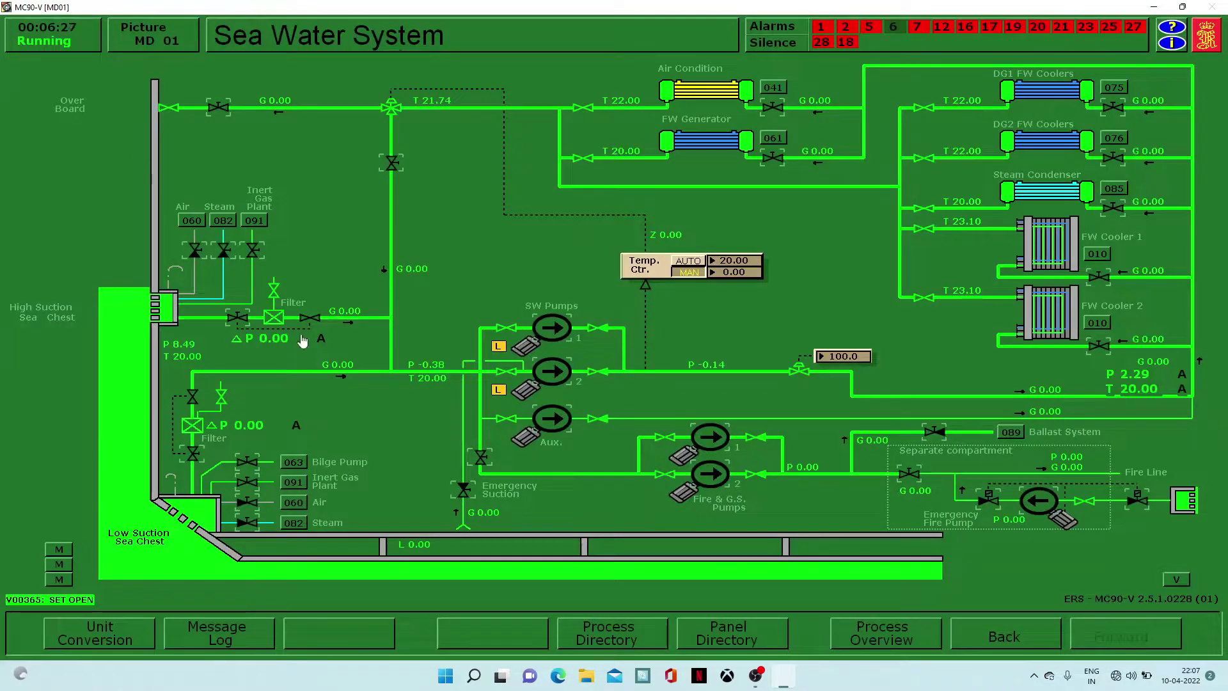
{"action": "left_click", "coordinate": [195, 460]}
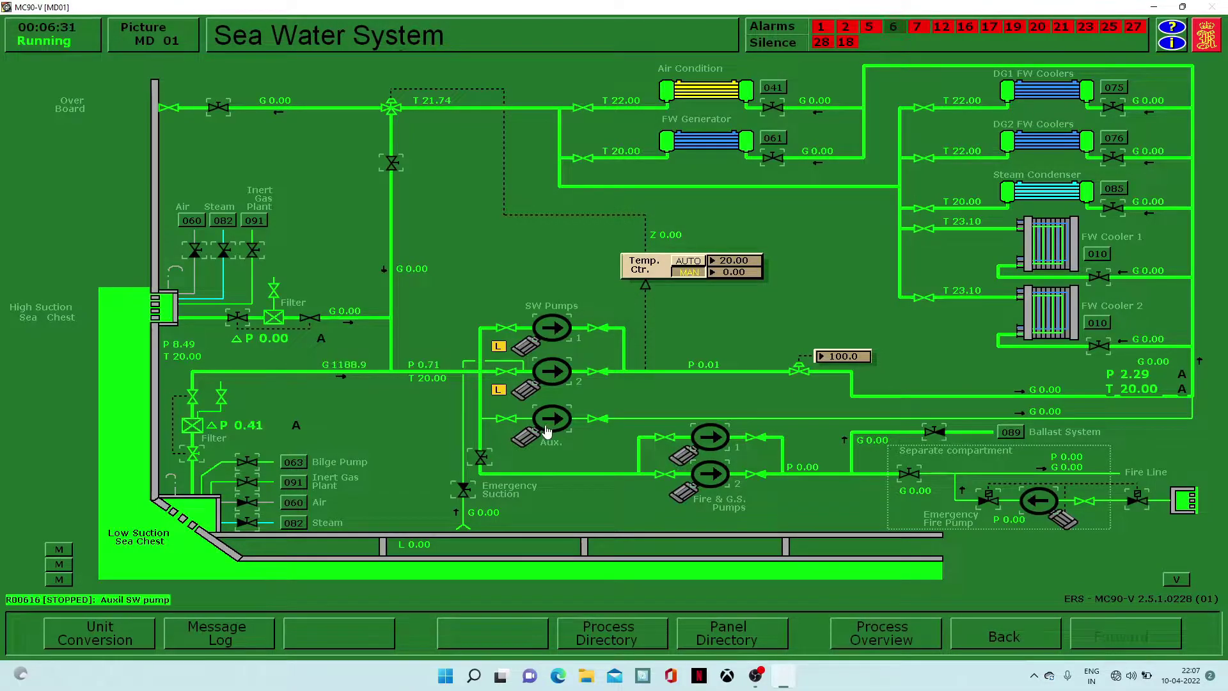
{"action": "left_click", "coordinate": [565, 426]}
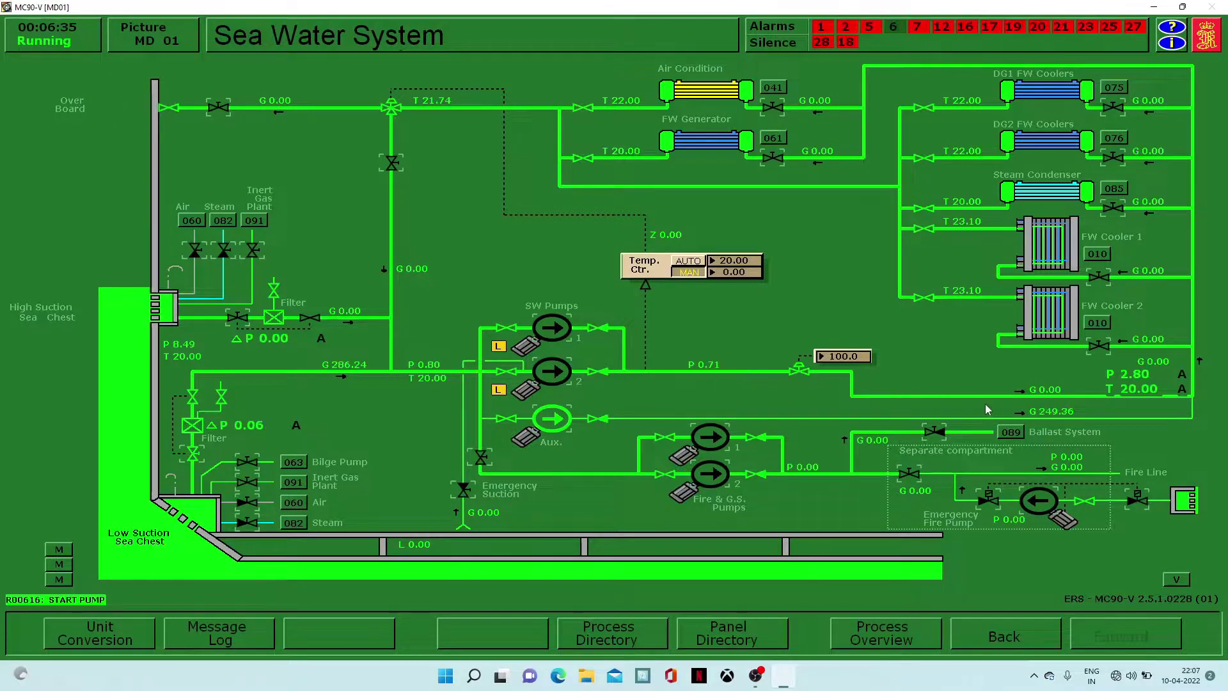
Open the sea water supply valves to all coolers, the steam condenser, air conditioner and FW generator, plus the overboard and recirculation valves
{"action": "left_click", "coordinate": [1100, 348]}
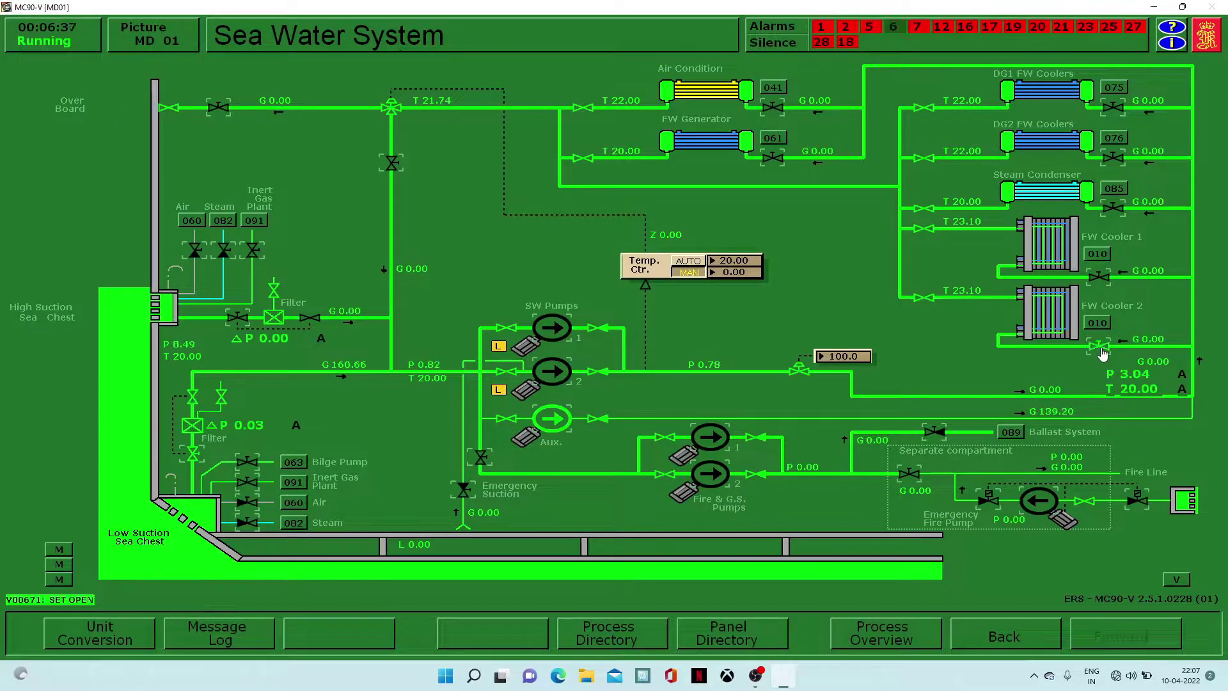
{"action": "left_click", "coordinate": [1099, 278]}
{"action": "left_click", "coordinate": [1114, 210]}
{"action": "left_click", "coordinate": [1114, 160]}
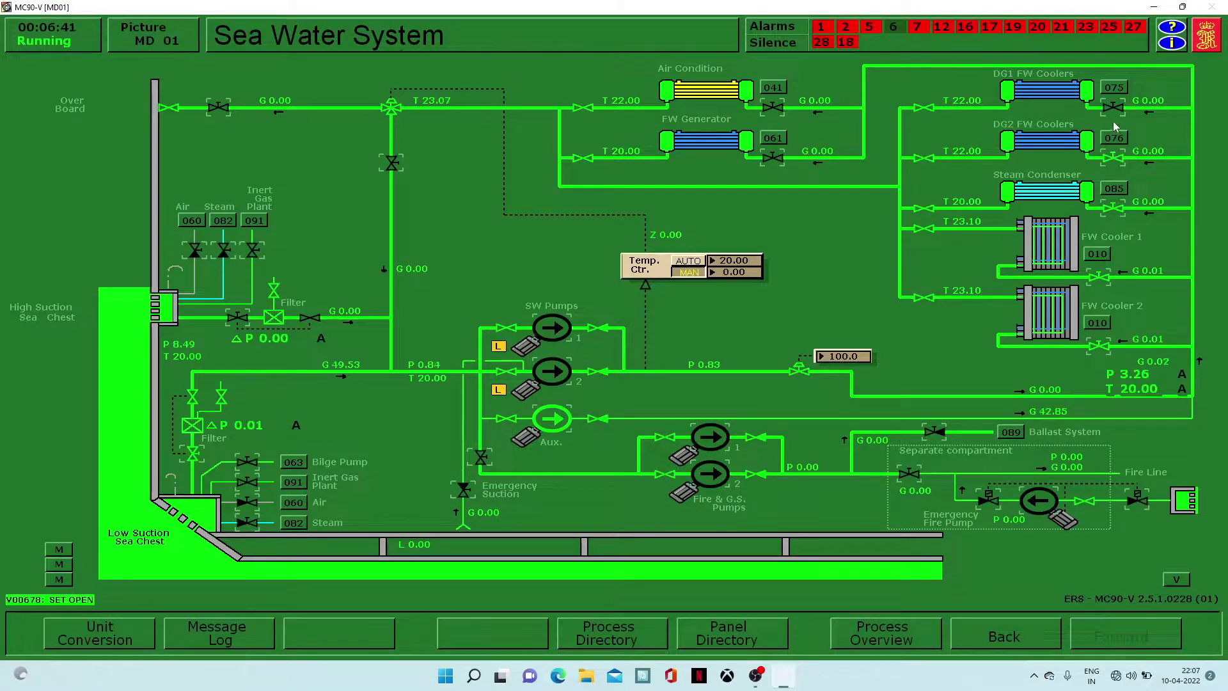
{"action": "left_click", "coordinate": [773, 107]}
{"action": "left_click", "coordinate": [774, 158]}
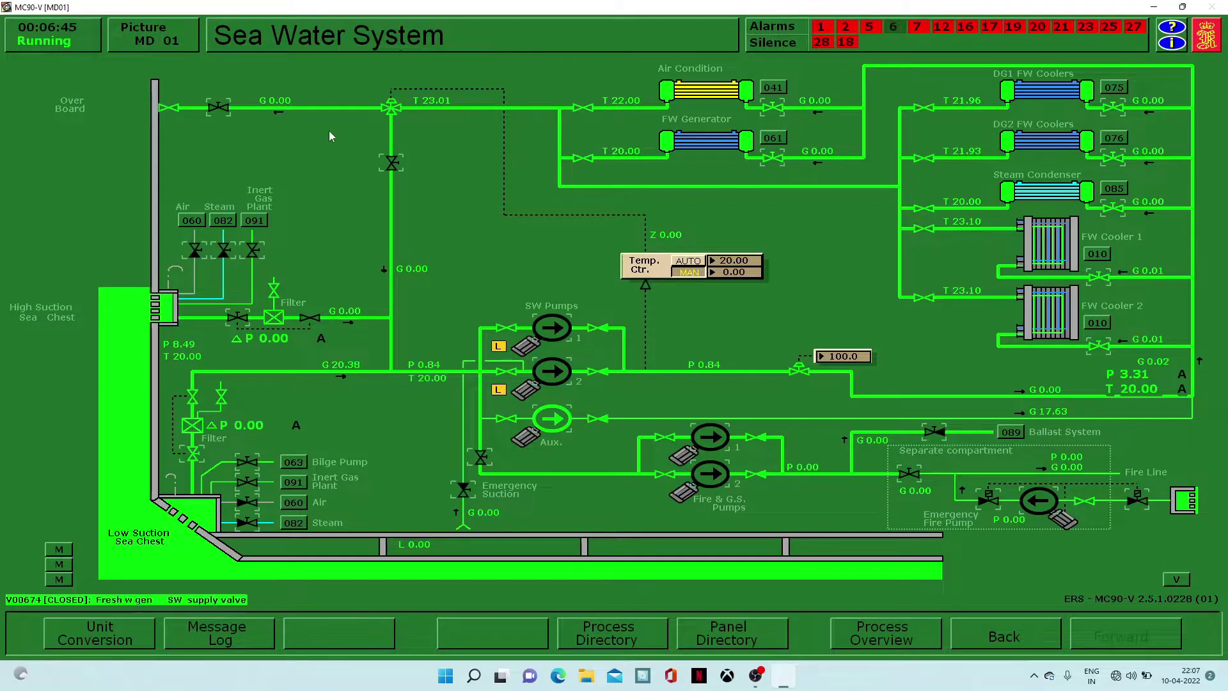
{"action": "left_click", "coordinate": [391, 164]}
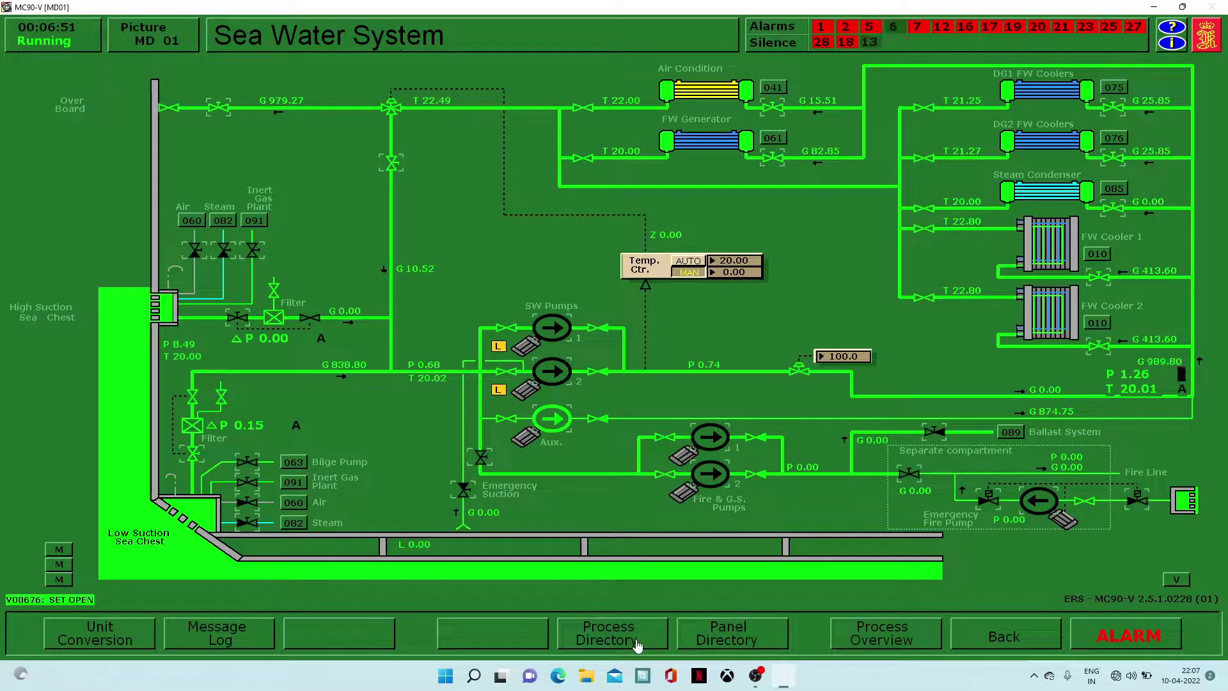
Bring up the Fresh Water System display and start the auxiliary LTFW pump
{"action": "left_click", "coordinate": [637, 646]}
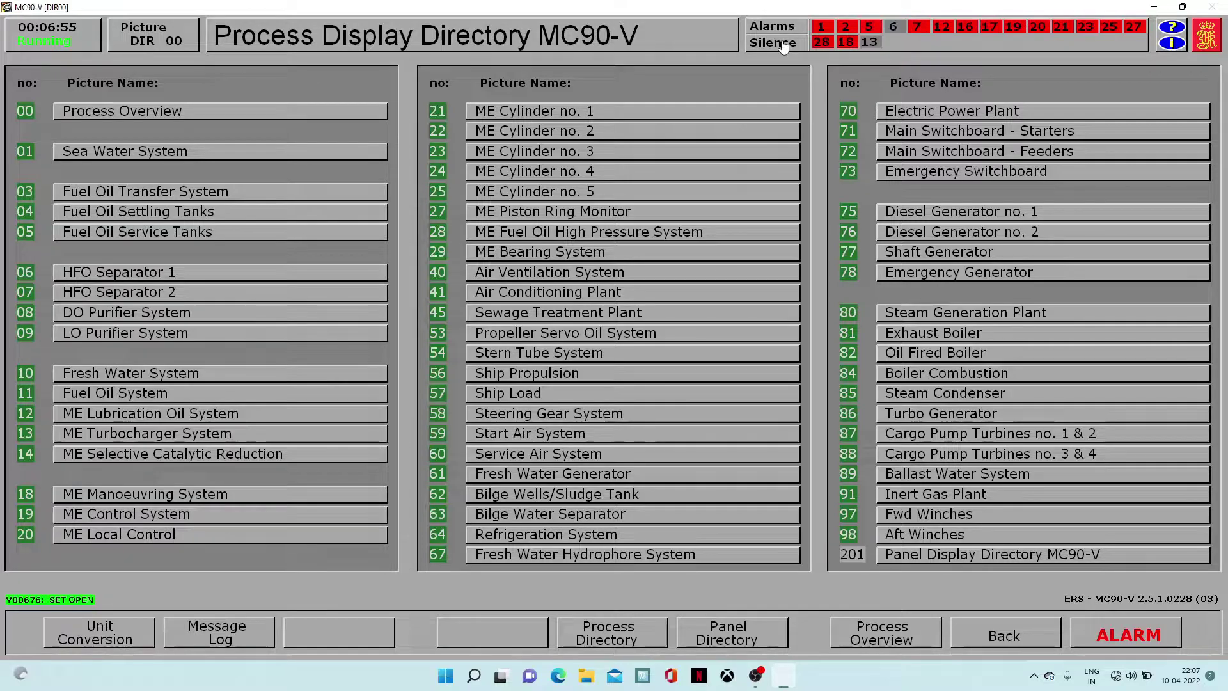
{"action": "left_click", "coordinate": [176, 376]}
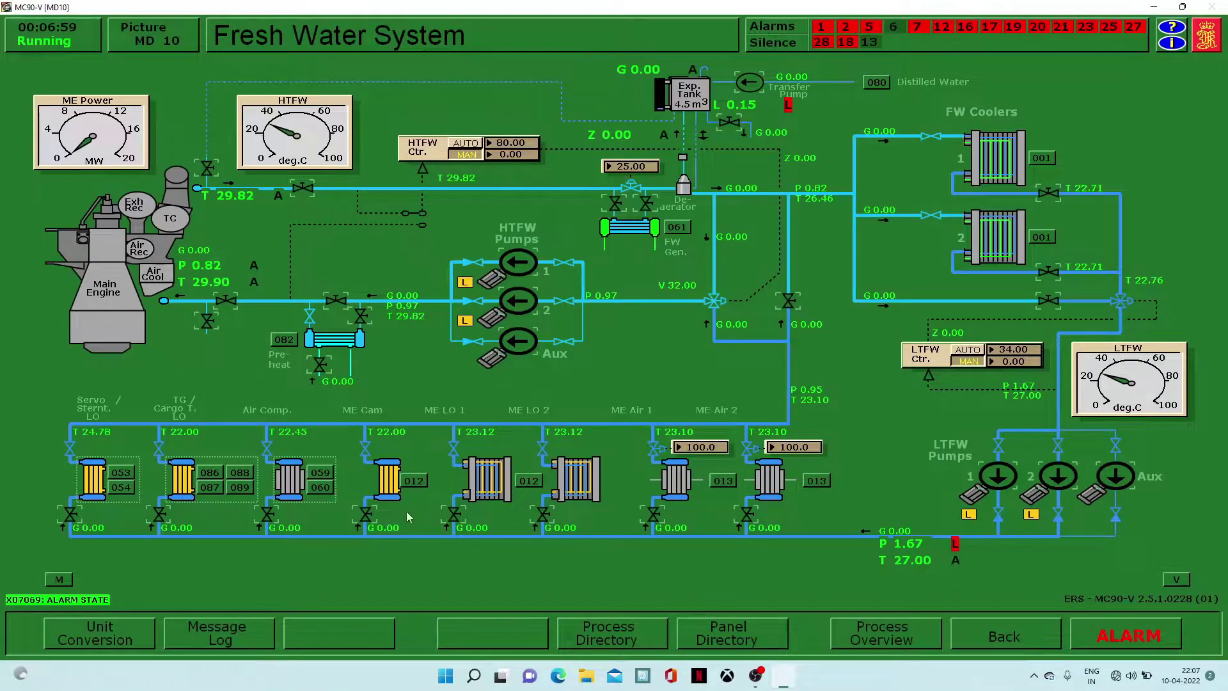
{"action": "left_click", "coordinate": [1116, 483]}
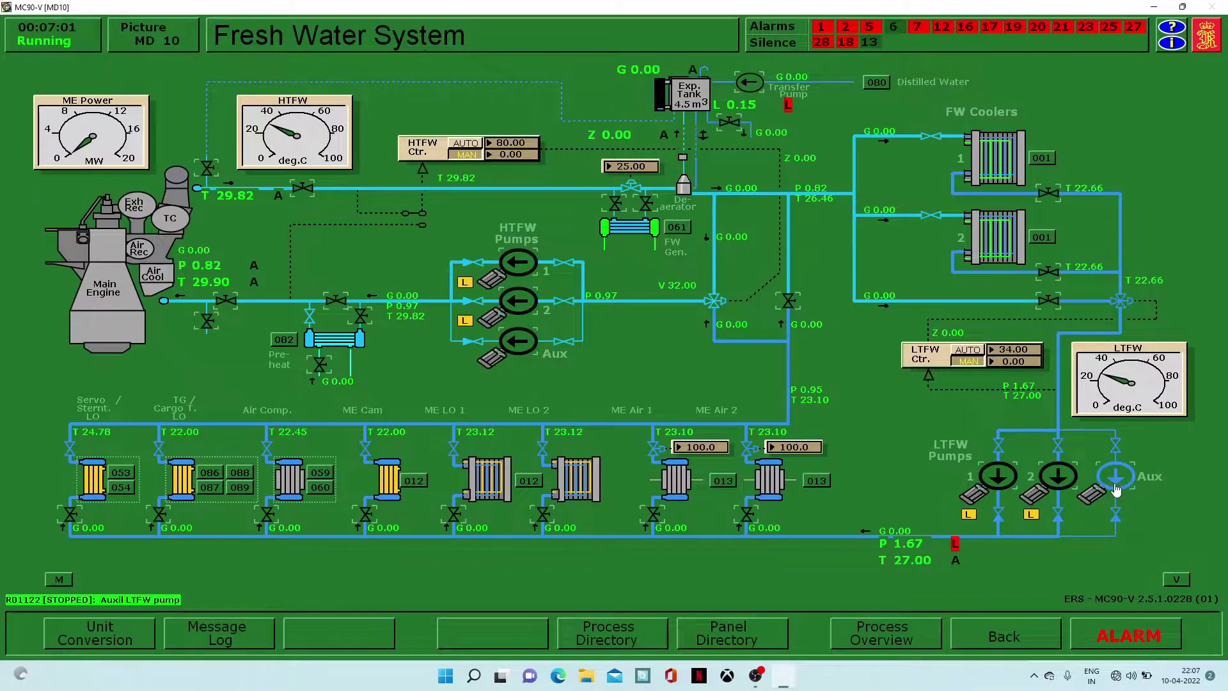
Open the LTFW shut-off valves of all eight coolers from ME Air 2 to Servo/Sternt. LO, both FW cooler valves and their bypass
{"action": "left_click", "coordinate": [747, 515]}
{"action": "left_click", "coordinate": [653, 514]}
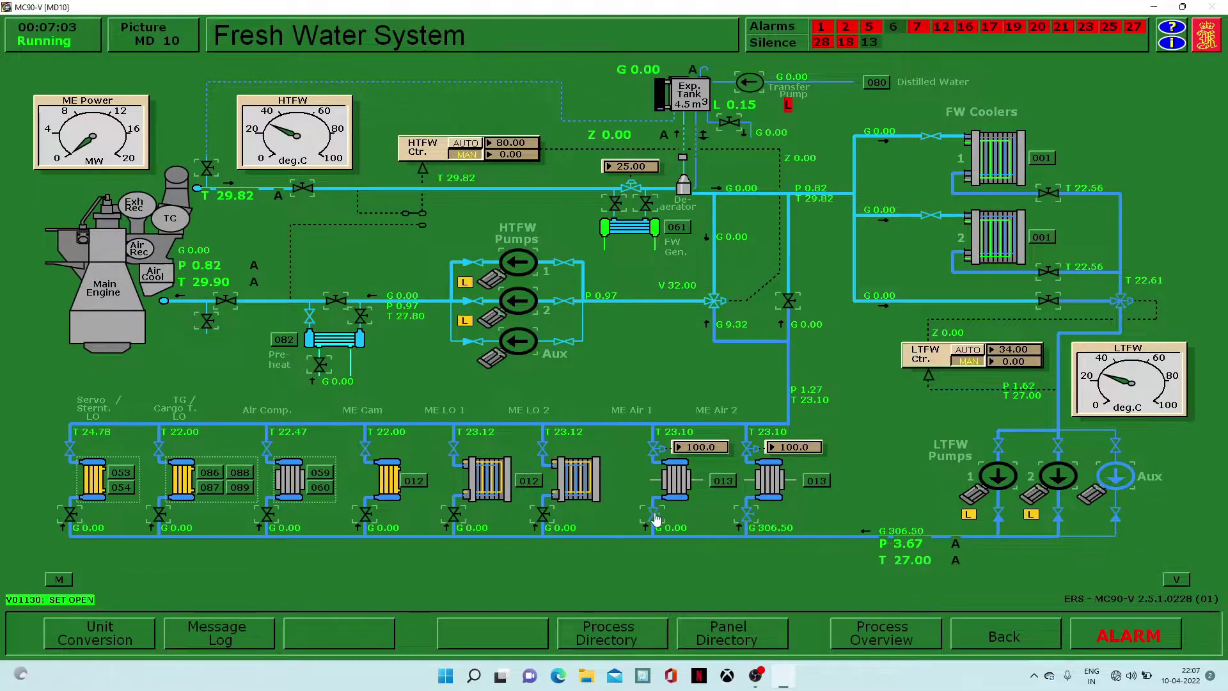
{"action": "left_click", "coordinate": [541, 515]}
{"action": "left_click", "coordinate": [454, 515]}
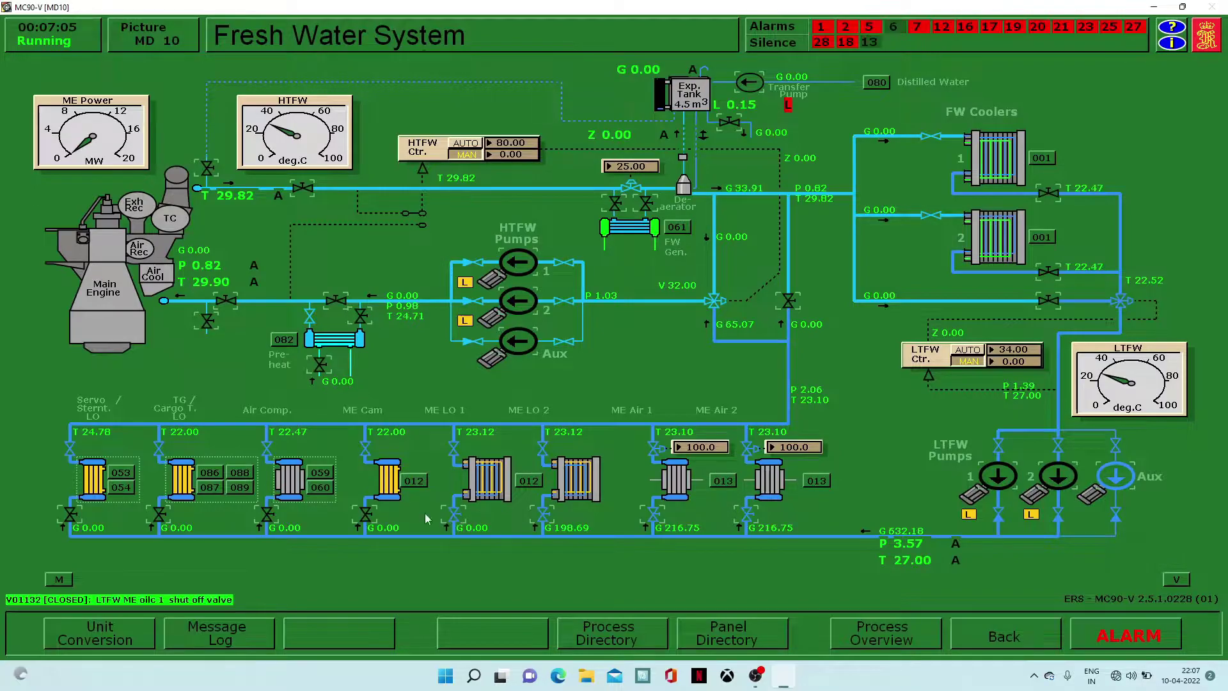
{"action": "left_click", "coordinate": [268, 513]}
{"action": "left_click", "coordinate": [159, 513]}
{"action": "left_click", "coordinate": [71, 517]}
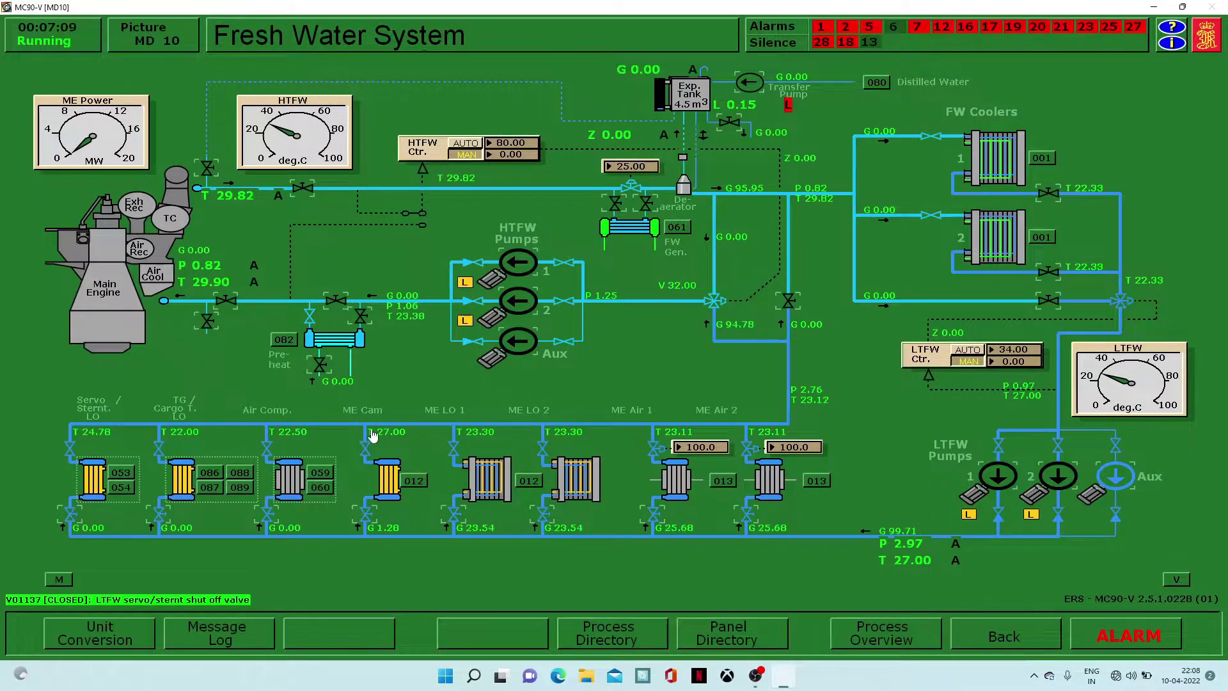
{"action": "left_click", "coordinate": [1048, 300]}
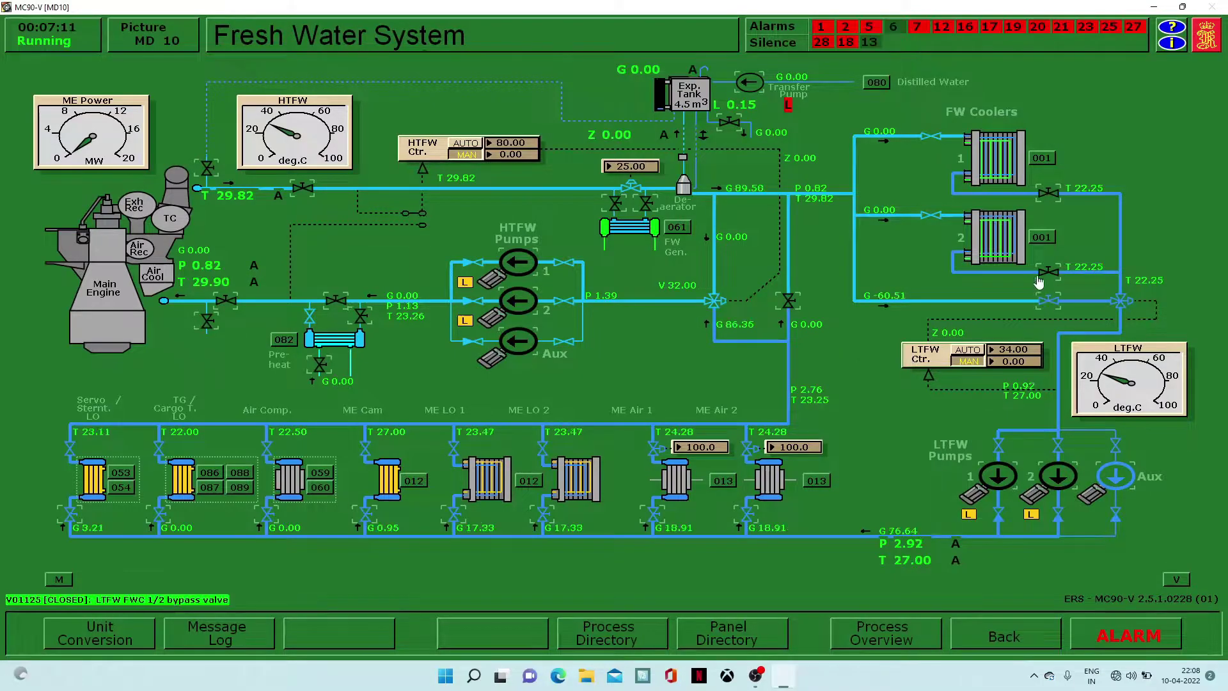
{"action": "left_click", "coordinate": [1047, 192]}
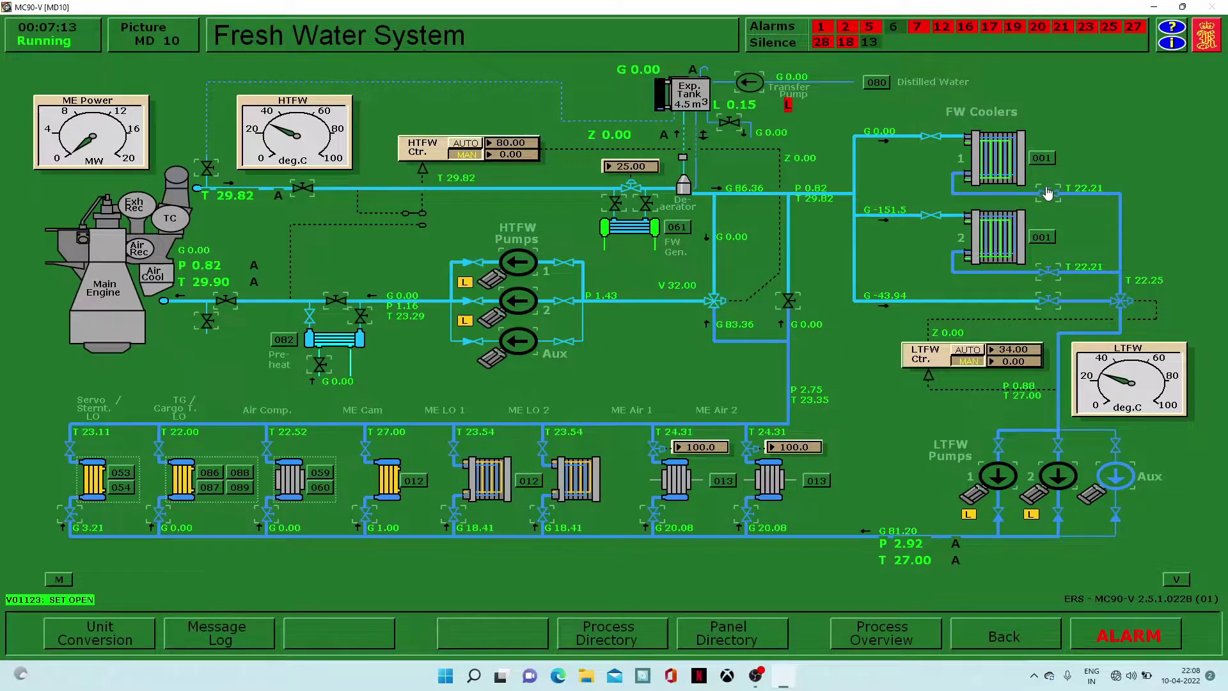
Start the auxiliary HTFW pump and open the HTFW valves for the main engine, preheater and FW generator, plus the LTFW return valve
{"action": "left_click", "coordinate": [534, 348]}
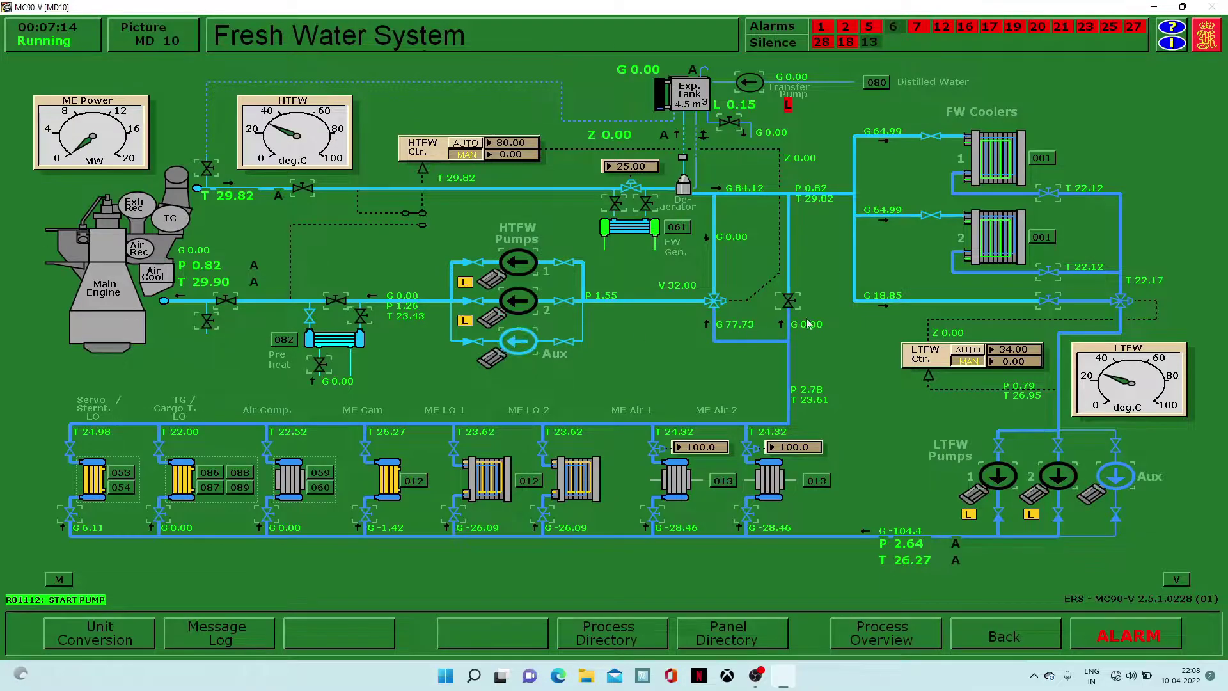
{"action": "left_click", "coordinate": [789, 303]}
{"action": "left_click", "coordinate": [331, 302]}
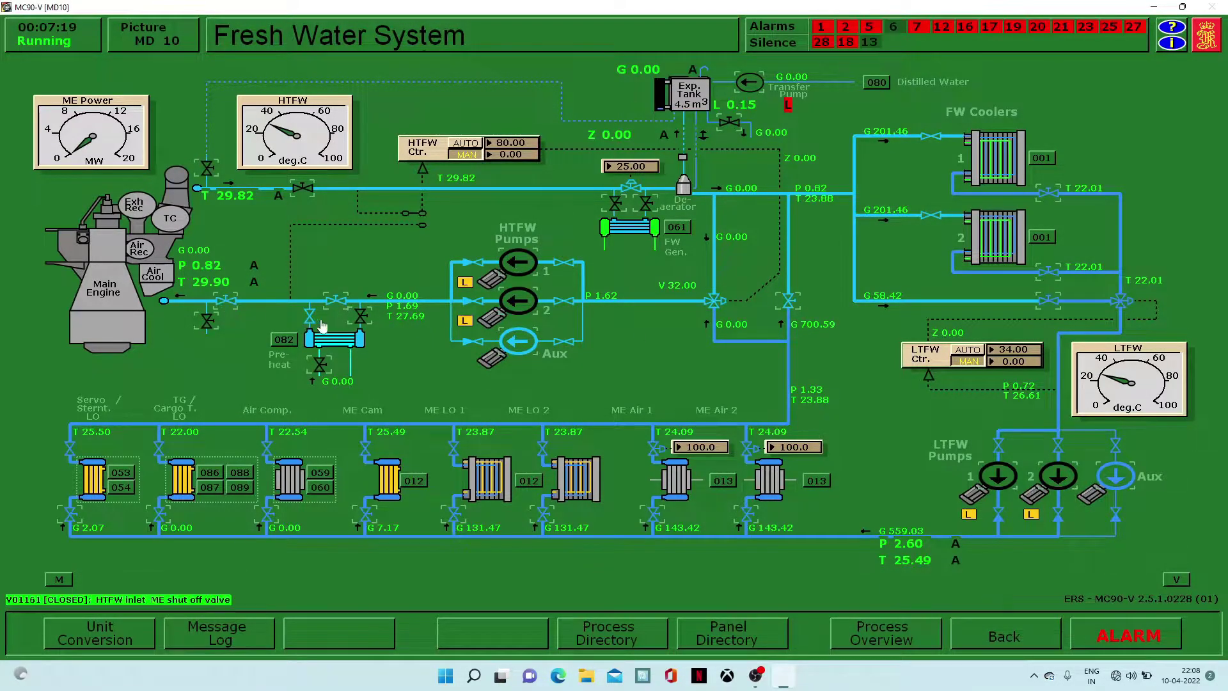
{"action": "left_click", "coordinate": [362, 317]}
{"action": "left_click", "coordinate": [614, 203]}
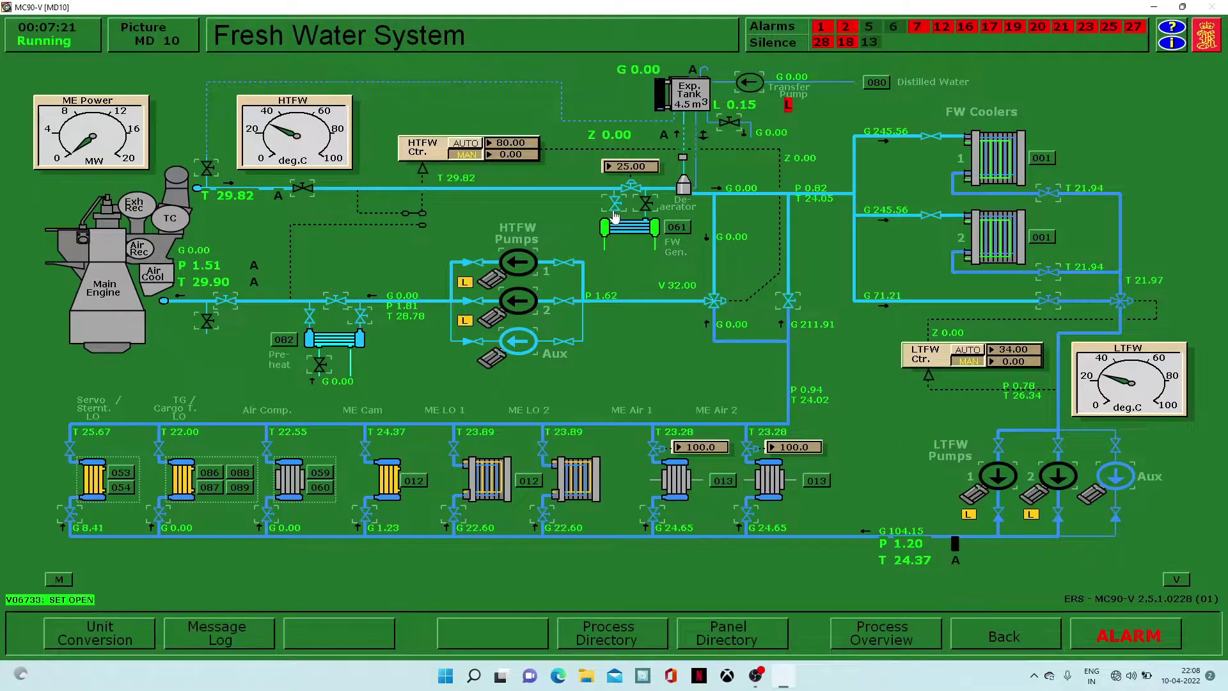
{"action": "left_click", "coordinate": [645, 204]}
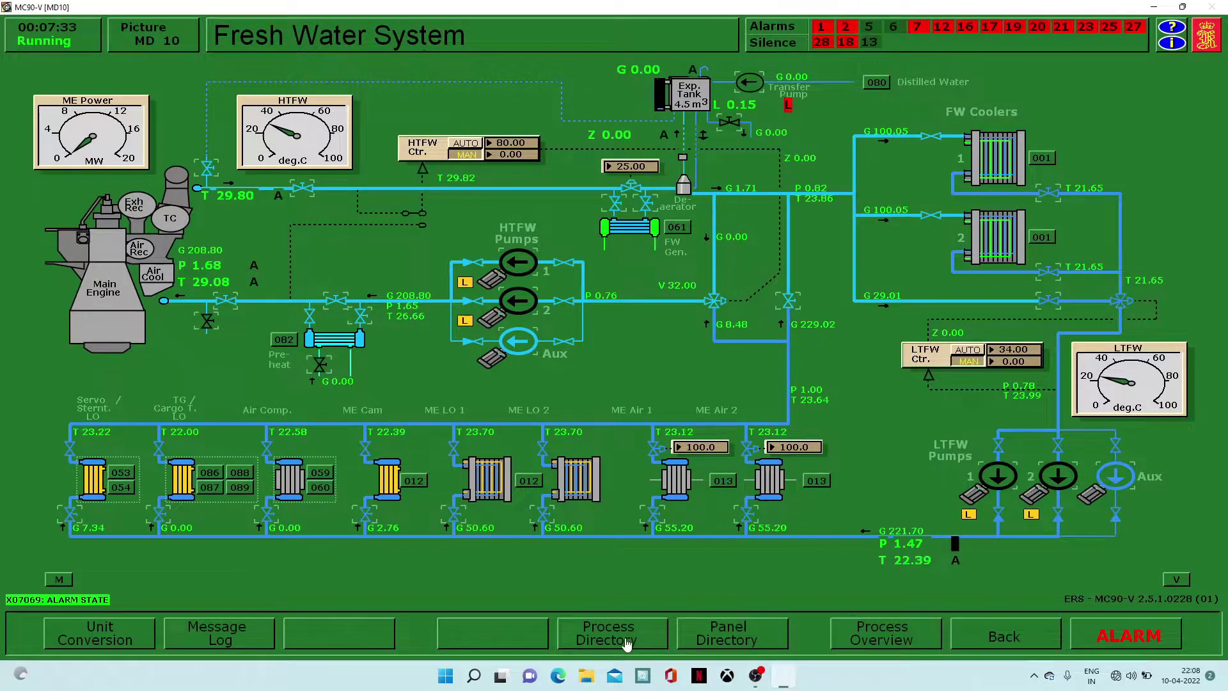
Go through the Diesel Generator no. 1 display to Start Air System, and open the emergency receiver's outlet and the DG 1 and DG 2 supply valves
{"action": "left_click", "coordinate": [626, 644]}
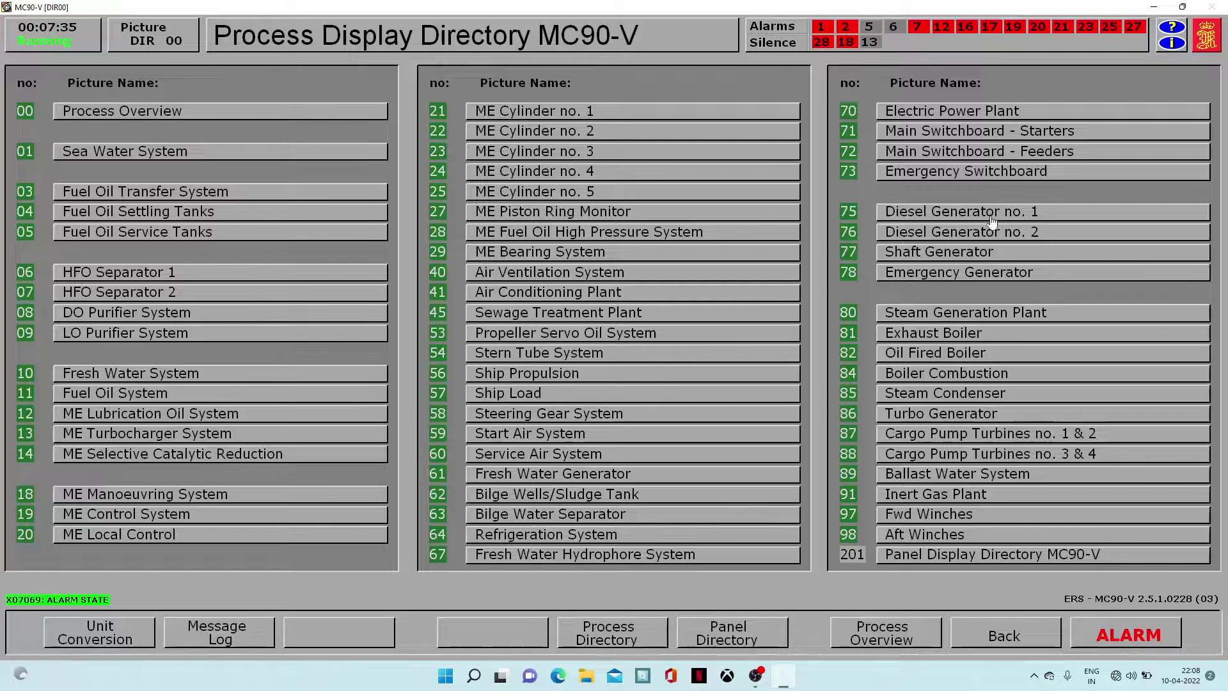
{"action": "left_click", "coordinate": [991, 216]}
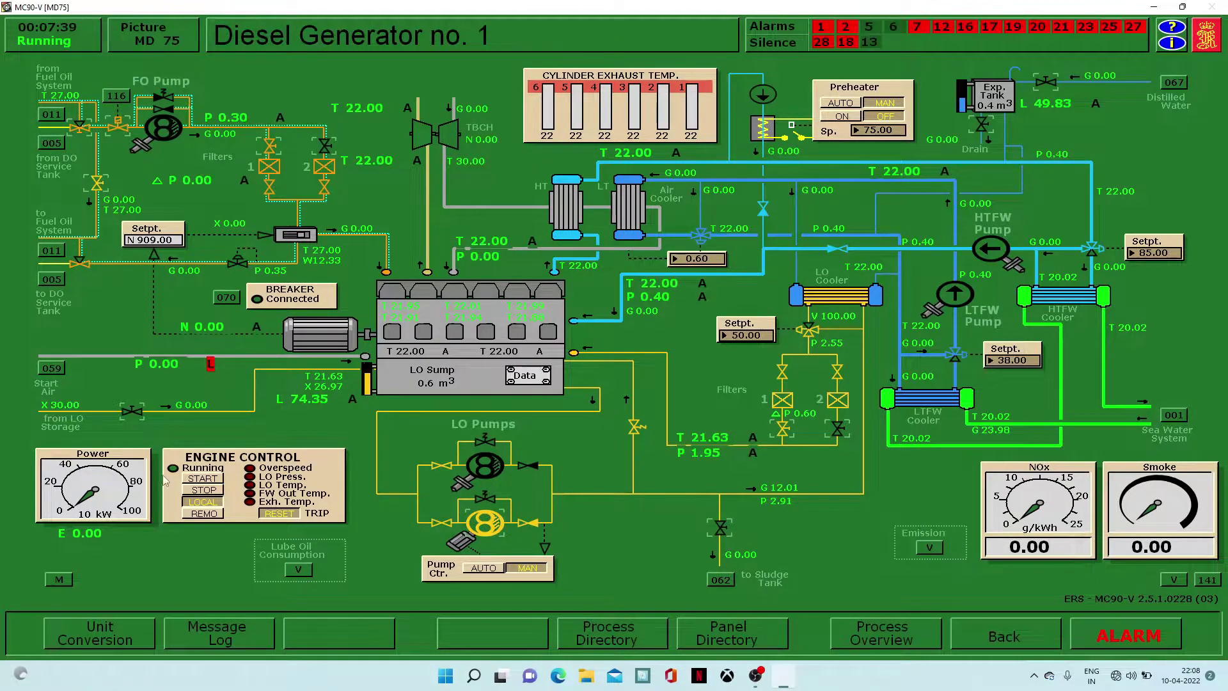
{"action": "left_click", "coordinate": [51, 370]}
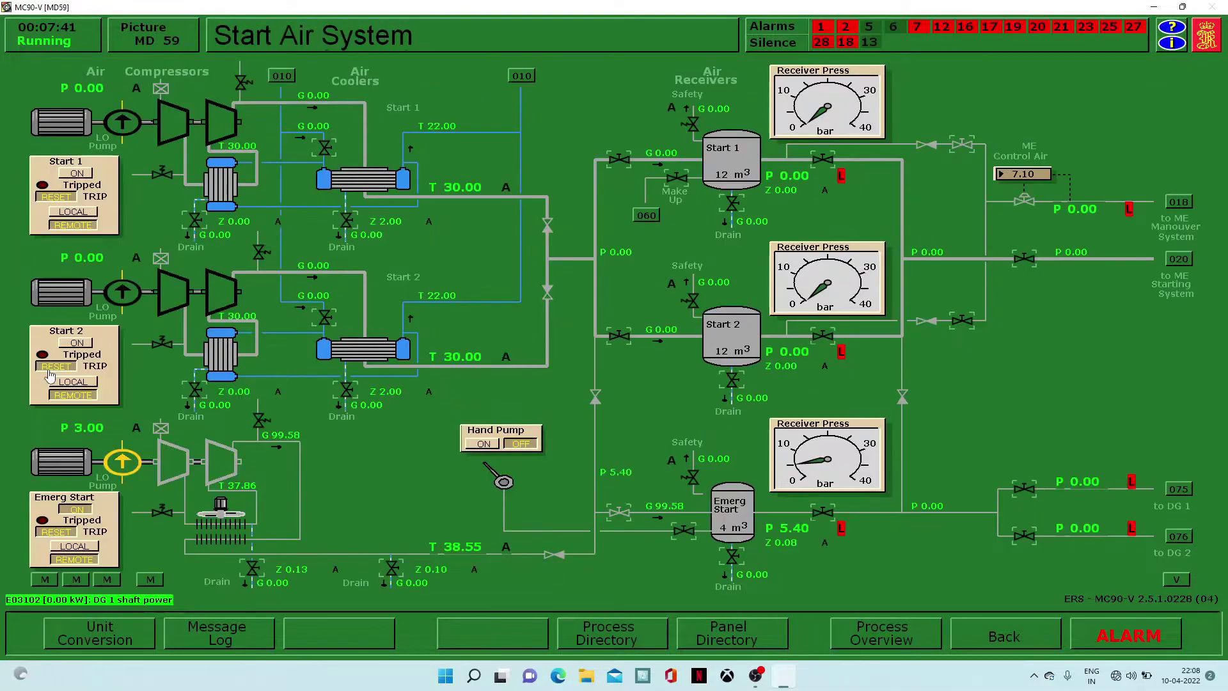
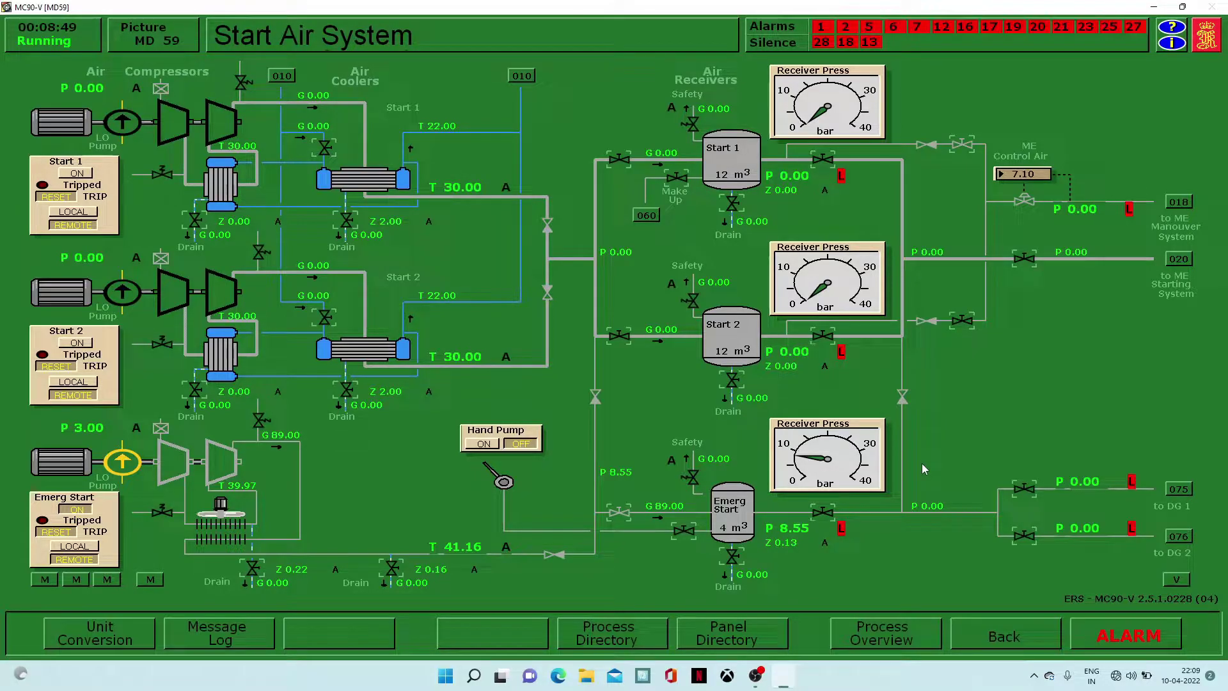
{"action": "mouse_move", "coordinate": [800, 550]}
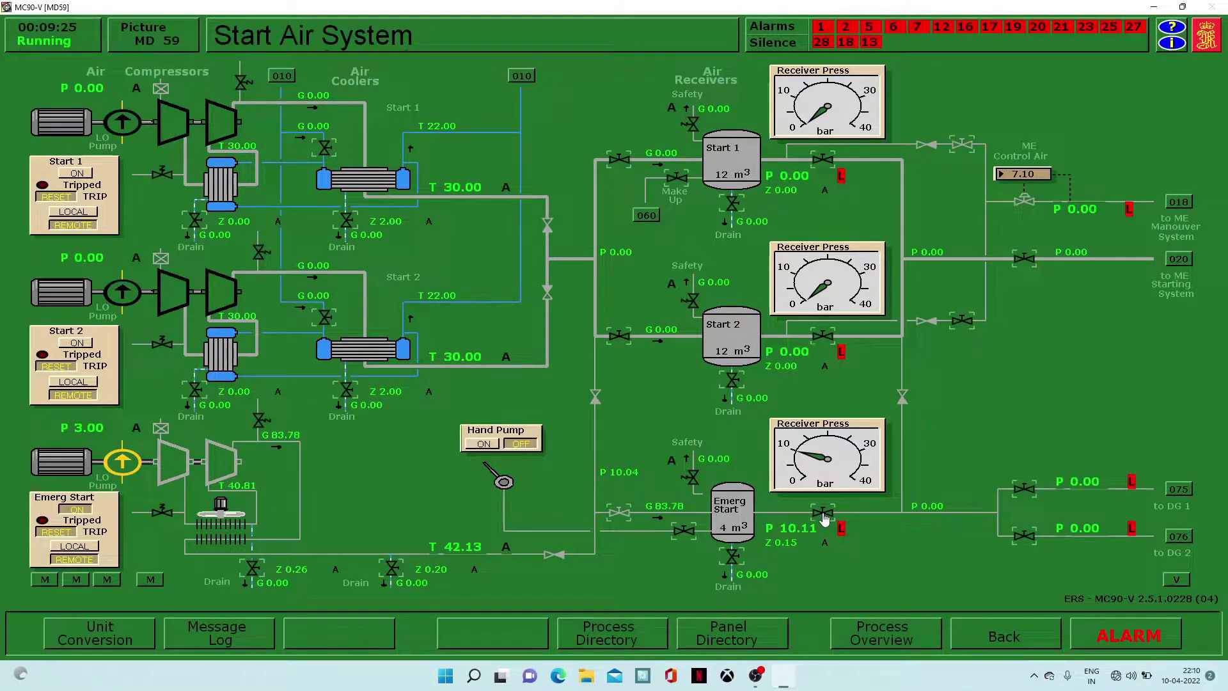
{"action": "left_click", "coordinate": [824, 517]}
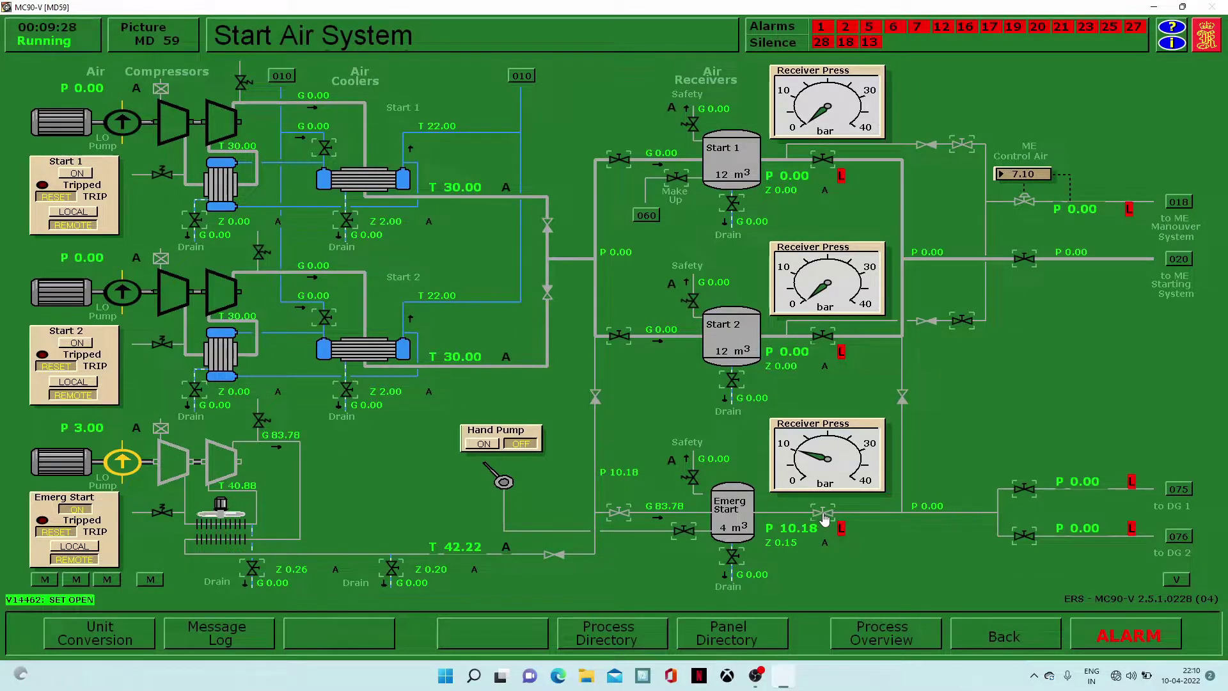
{"action": "left_click", "coordinate": [1019, 491]}
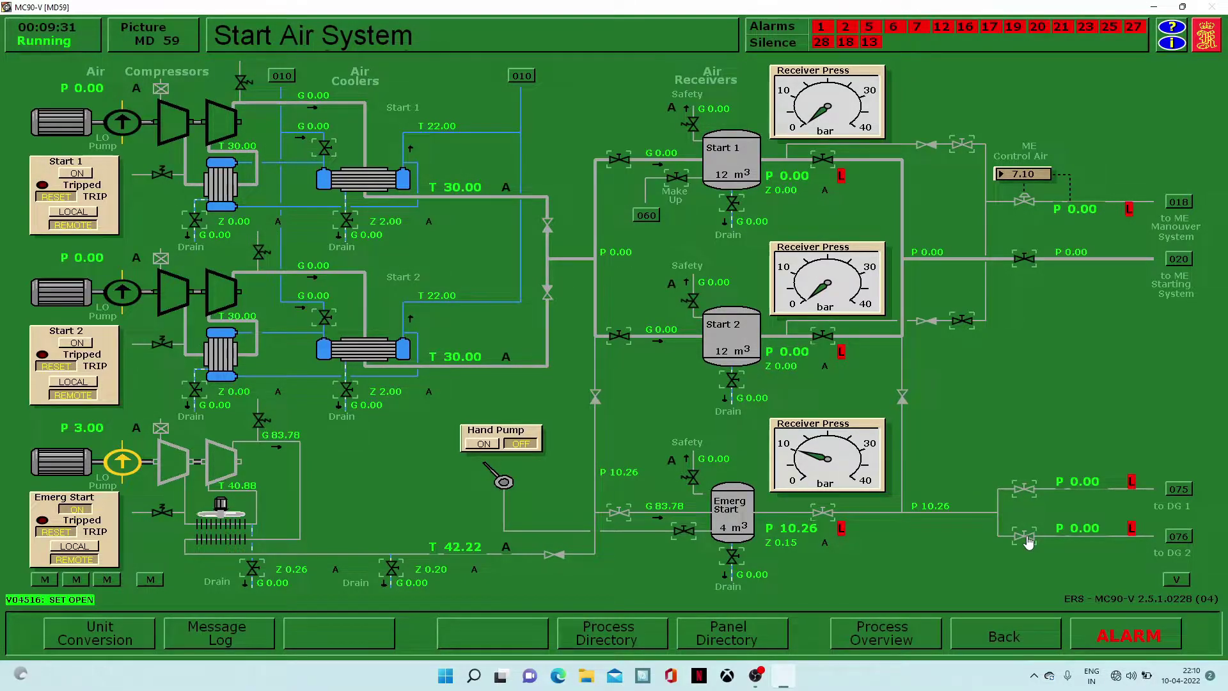
Return to the Diesel Generator no. 1 display and start the engine locally
{"action": "left_click", "coordinate": [1180, 490]}
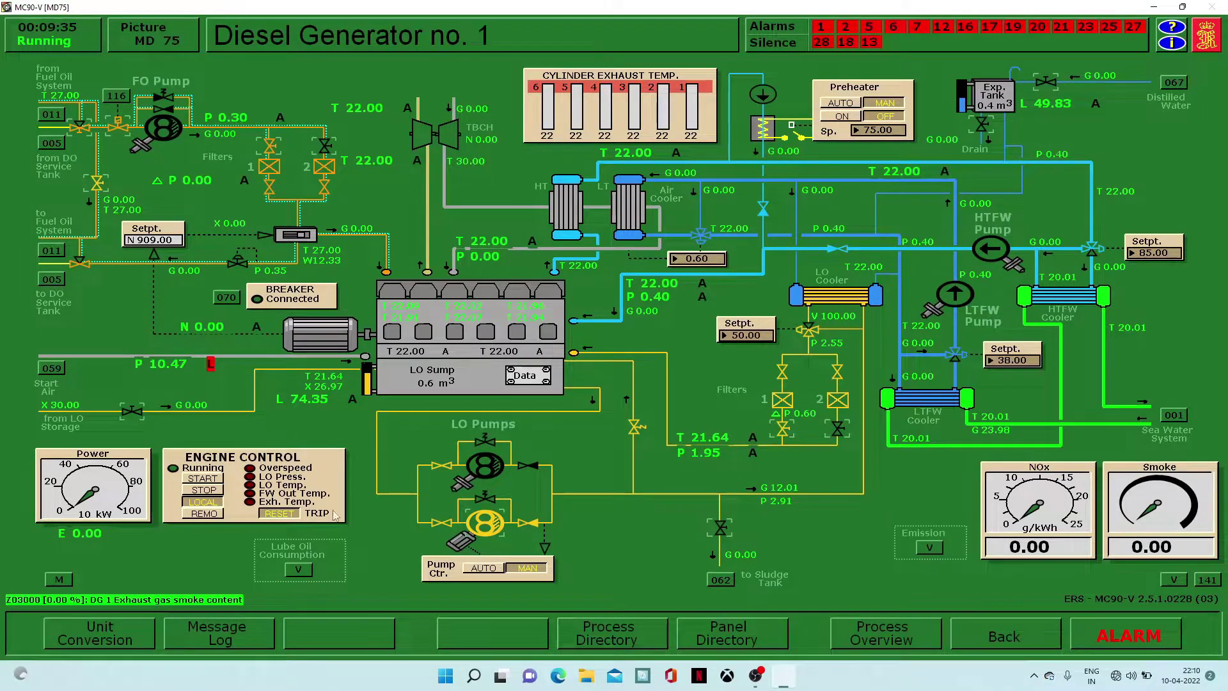
{"action": "left_click", "coordinate": [202, 479]}
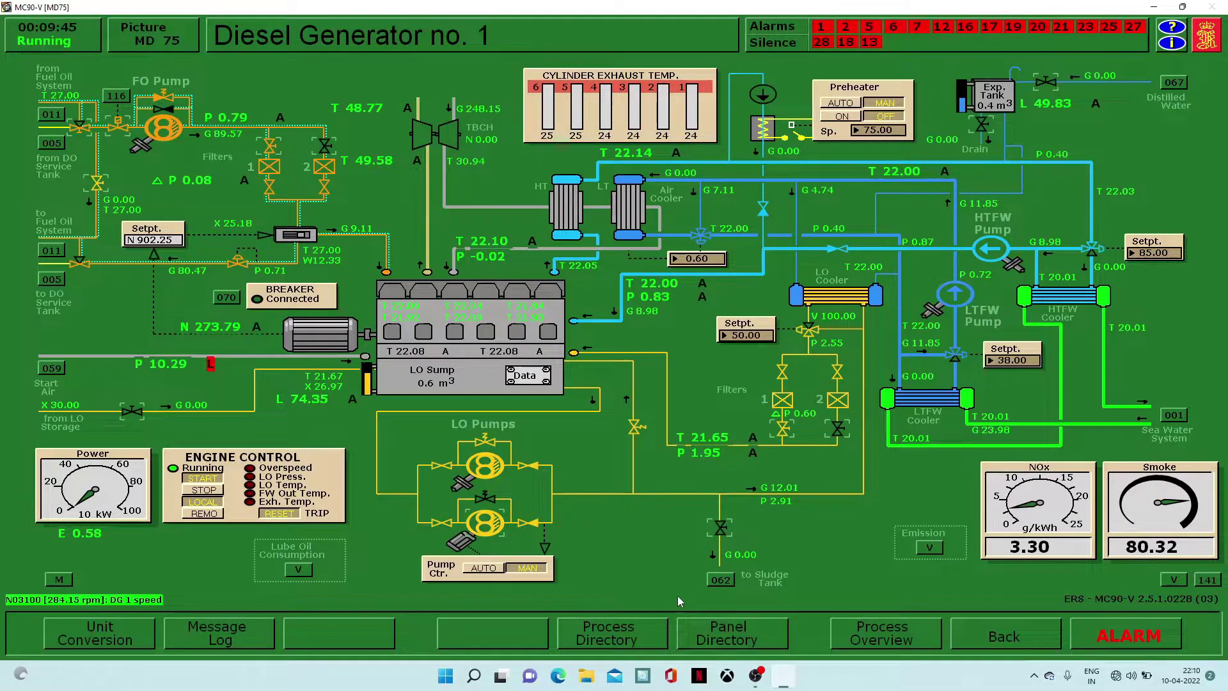
On the Diesel Gen. 1 main switchboard, switch on the excitation, set the synchroscope to DG1 and connect the circuit breaker
{"action": "left_click", "coordinate": [715, 633]}
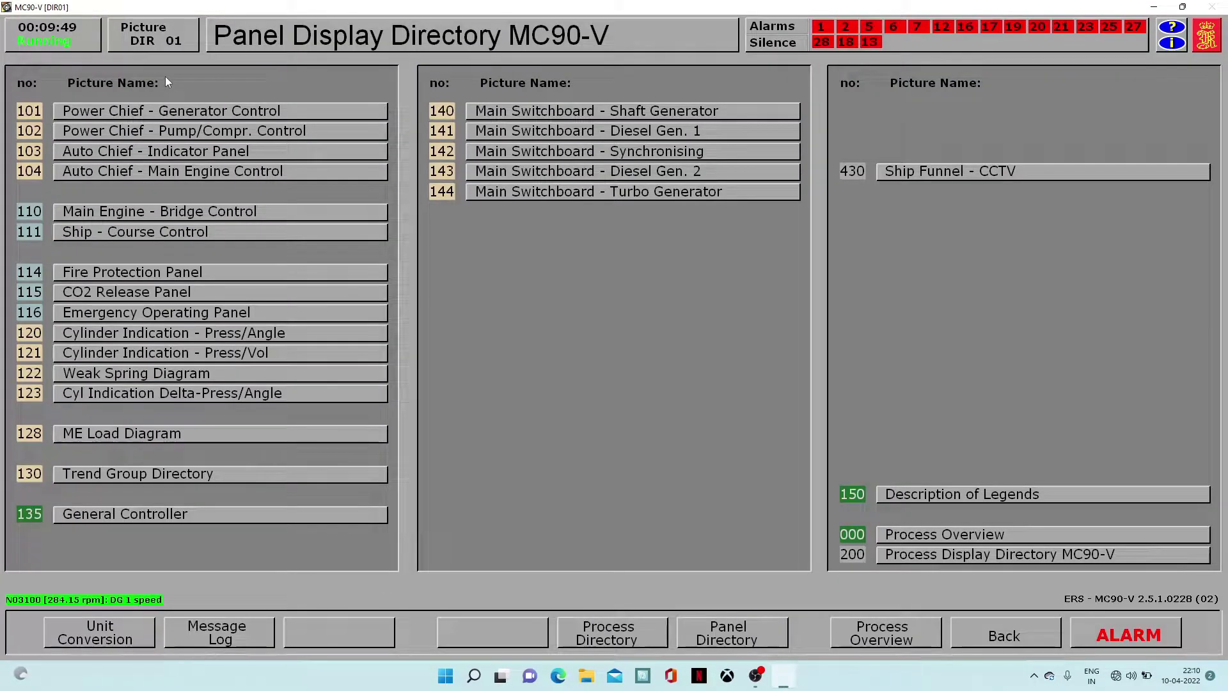
{"action": "left_click", "coordinate": [572, 133]}
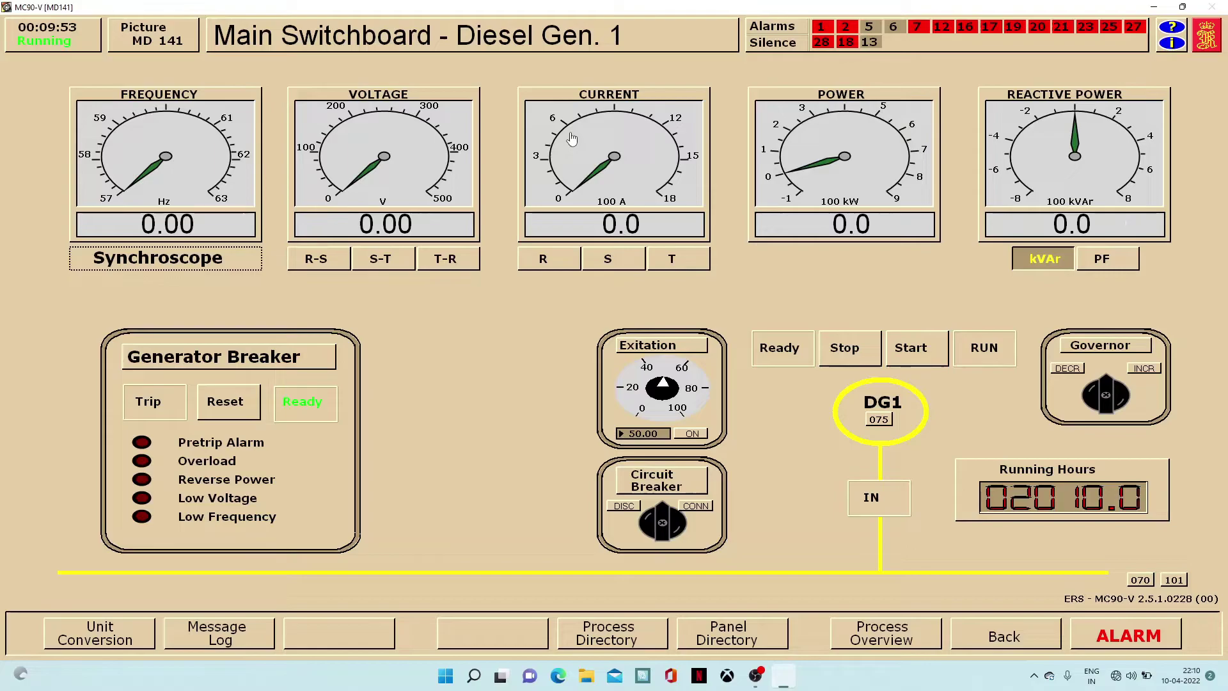
{"action": "left_click", "coordinate": [211, 259]}
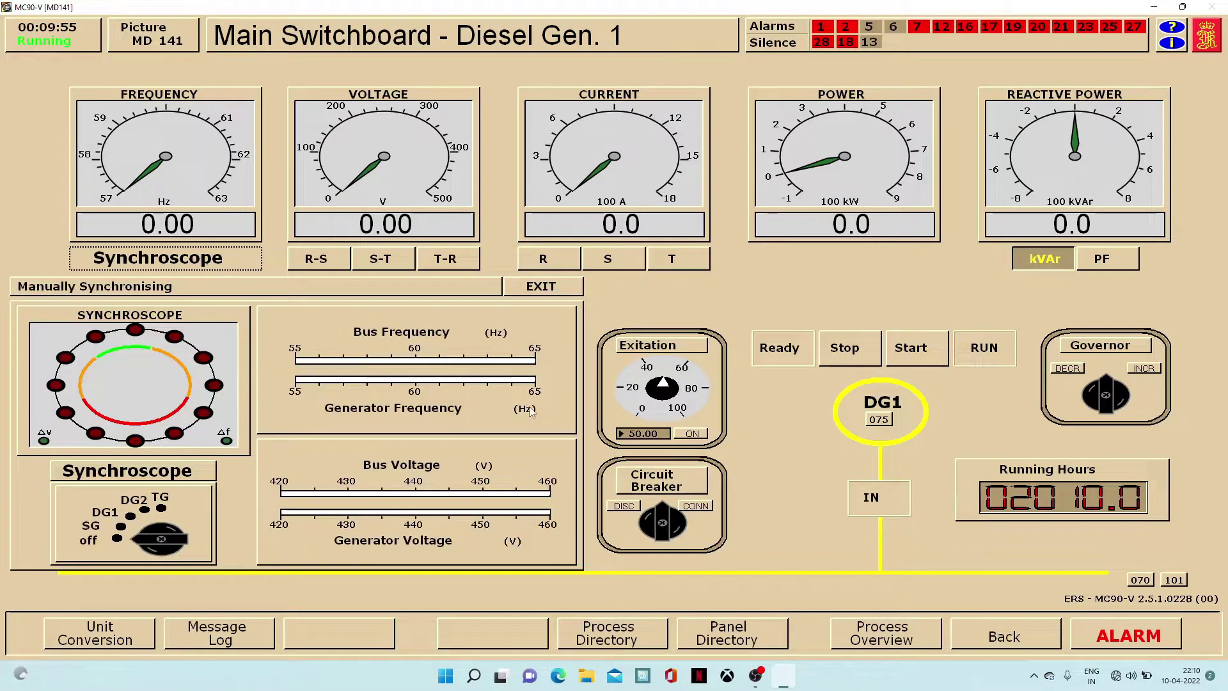
{"action": "left_click", "coordinate": [685, 434]}
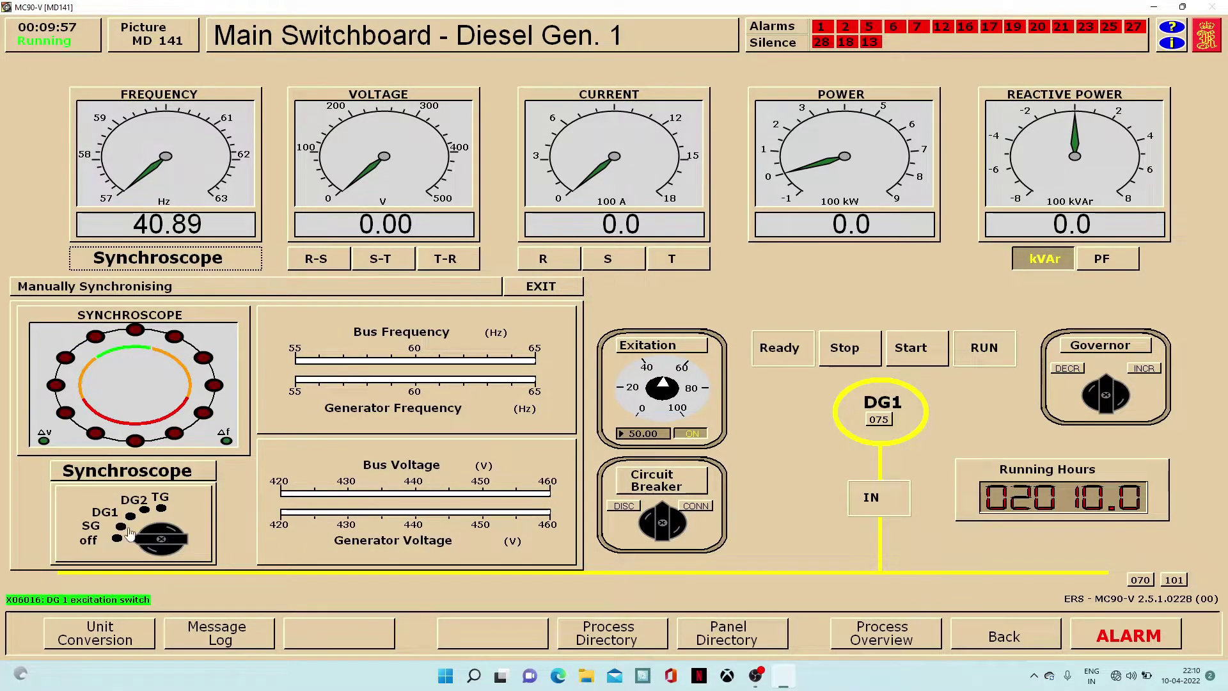
{"action": "left_click", "coordinate": [132, 523]}
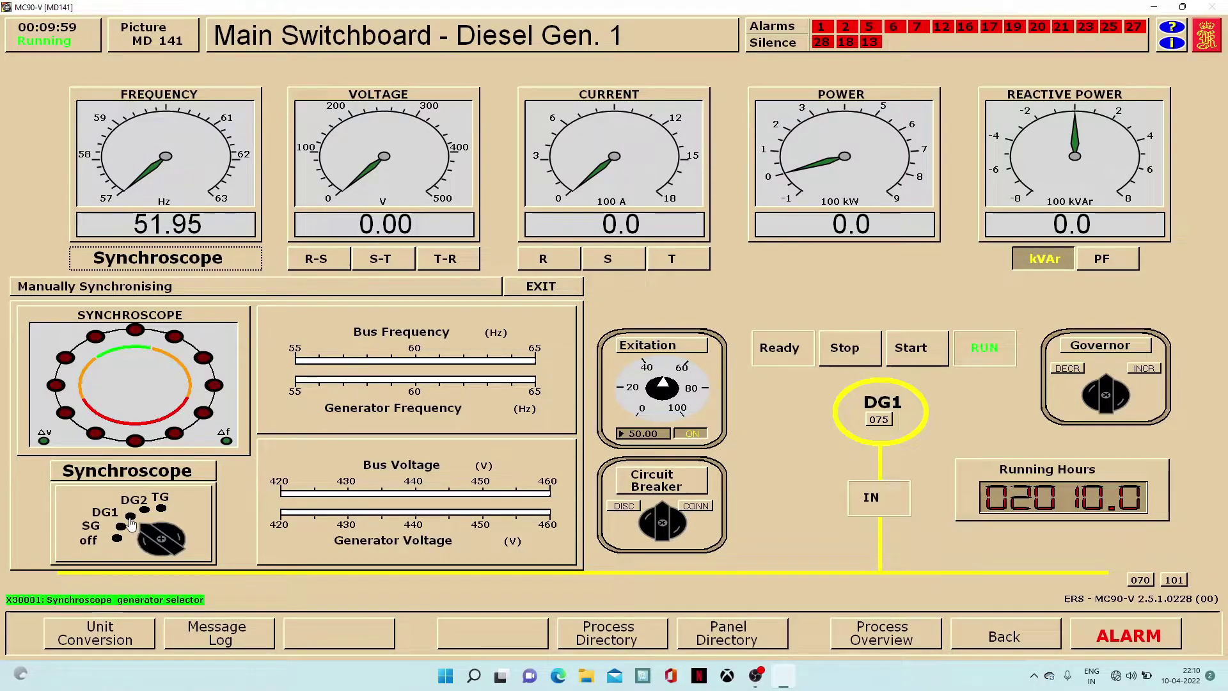
{"action": "left_click", "coordinate": [693, 507]}
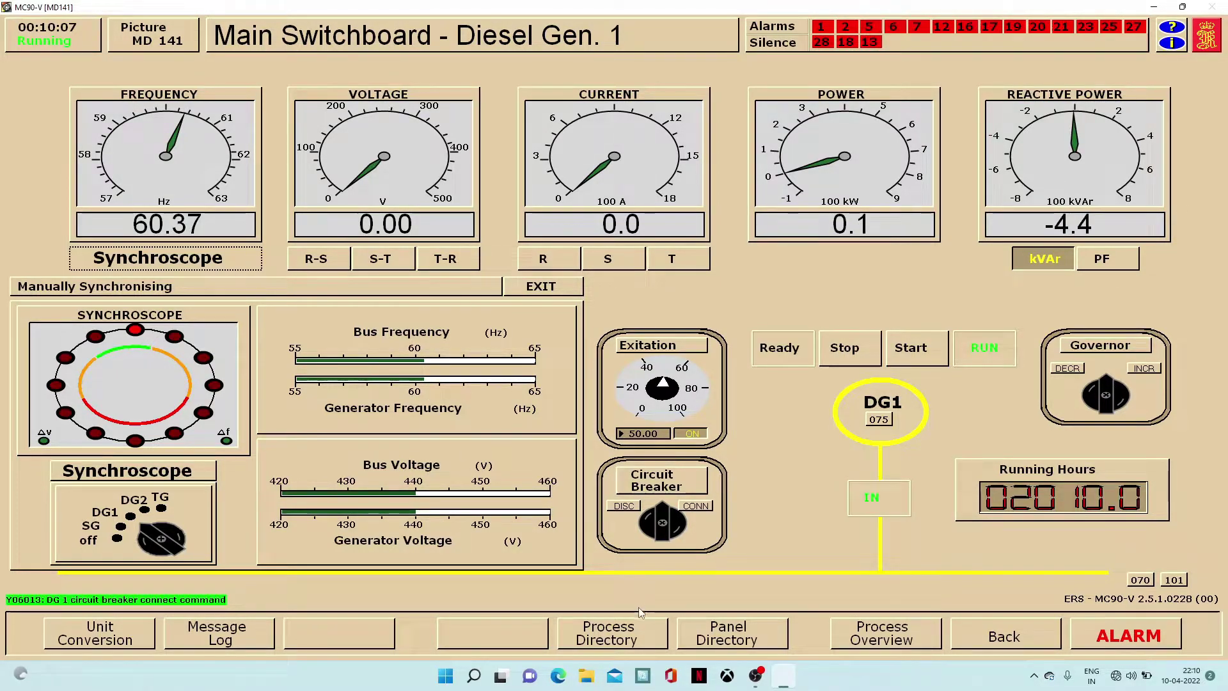
On the Electric Power Plant display, close the breaker feeding the emergency bus bar from main bus bar 1
{"action": "left_click", "coordinate": [617, 639]}
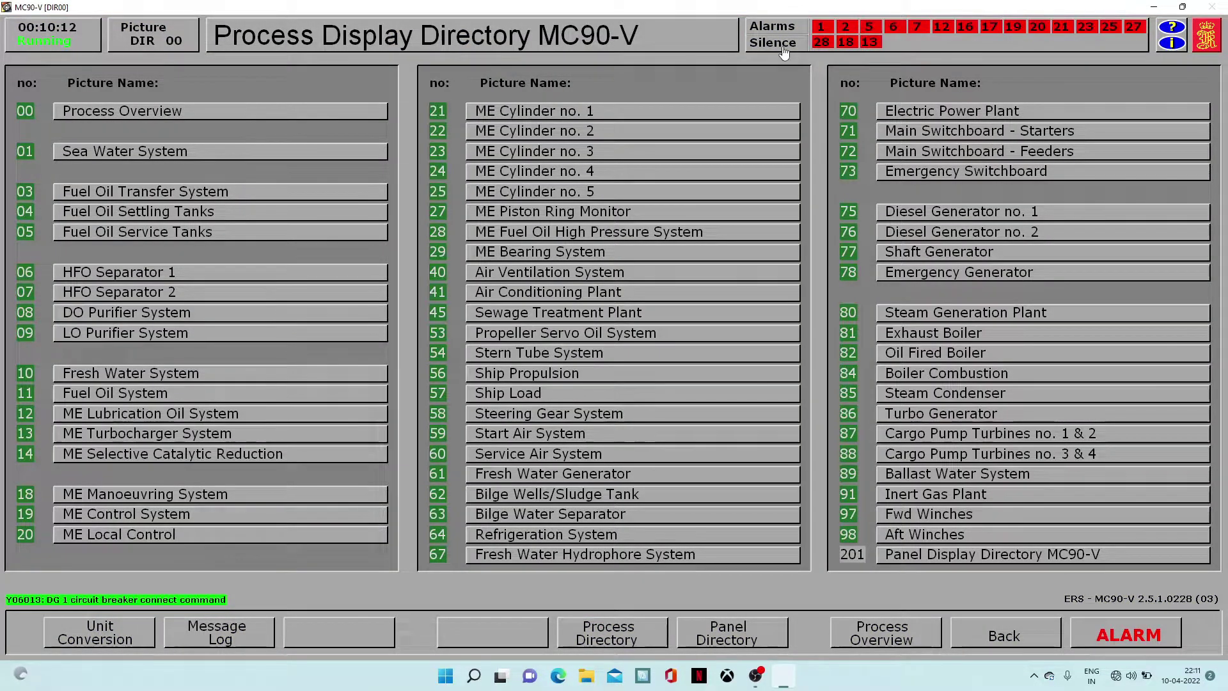
{"action": "left_click", "coordinate": [913, 115]}
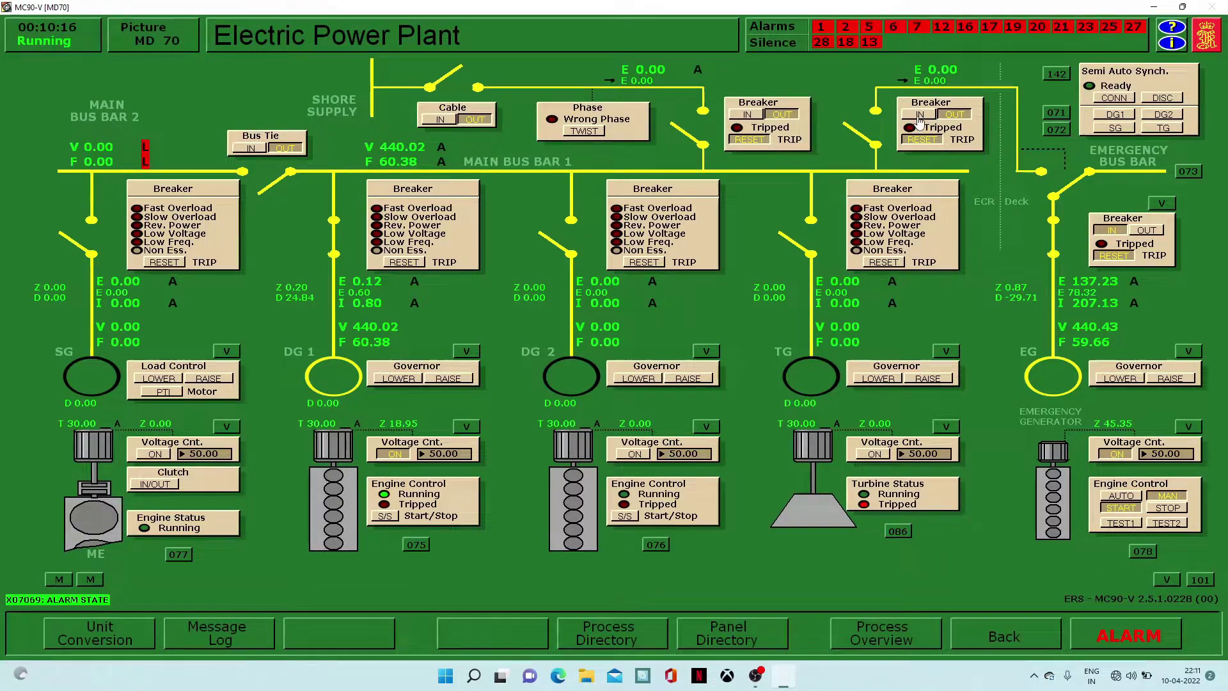
{"action": "left_click", "coordinate": [919, 115]}
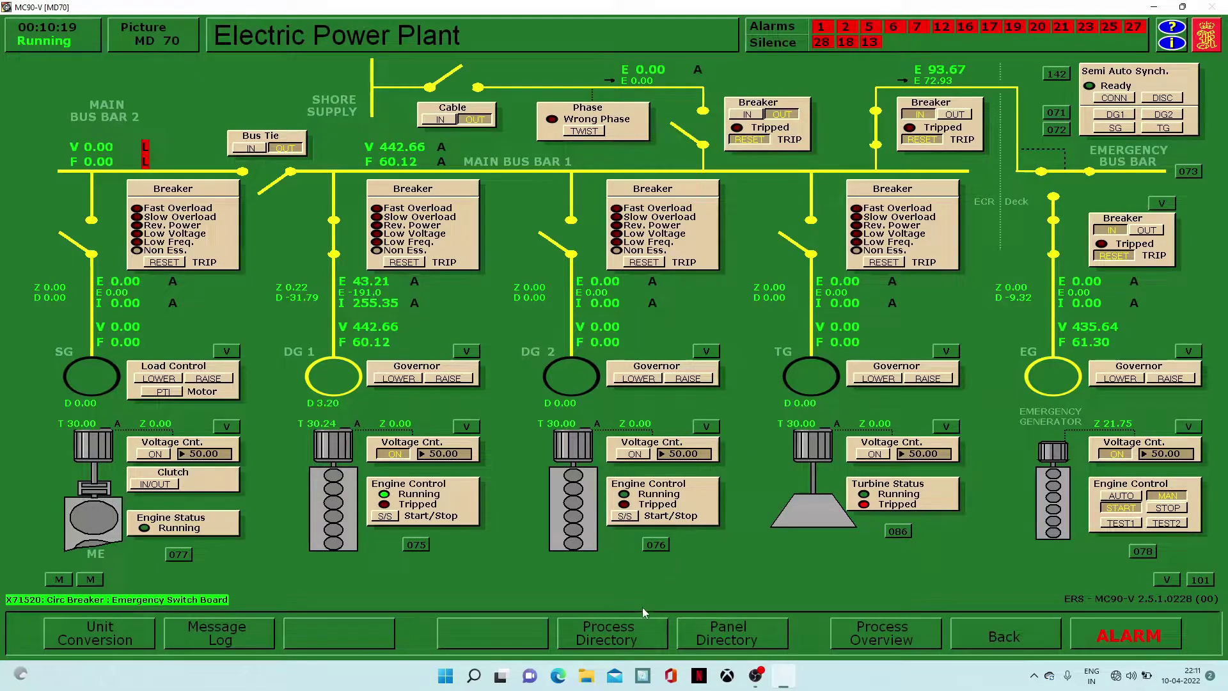
Open the Sea Water System display and start the auxiliary SW pump
{"action": "left_click", "coordinate": [638, 630]}
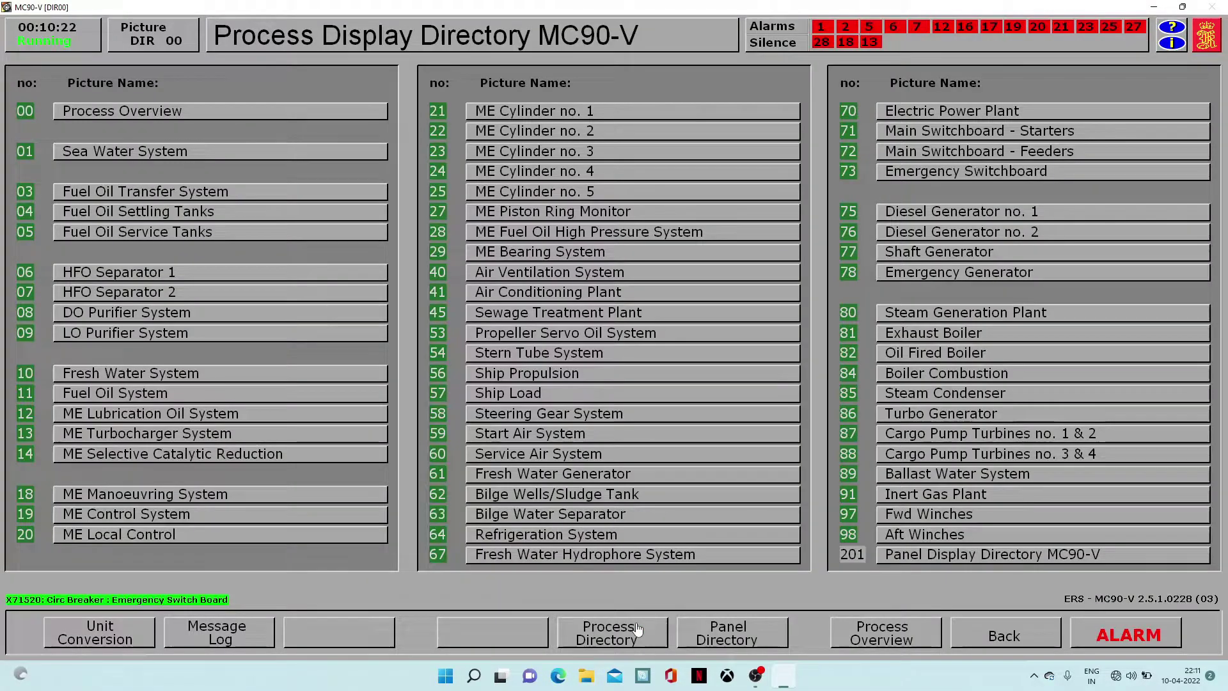
{"action": "left_click", "coordinate": [262, 206]}
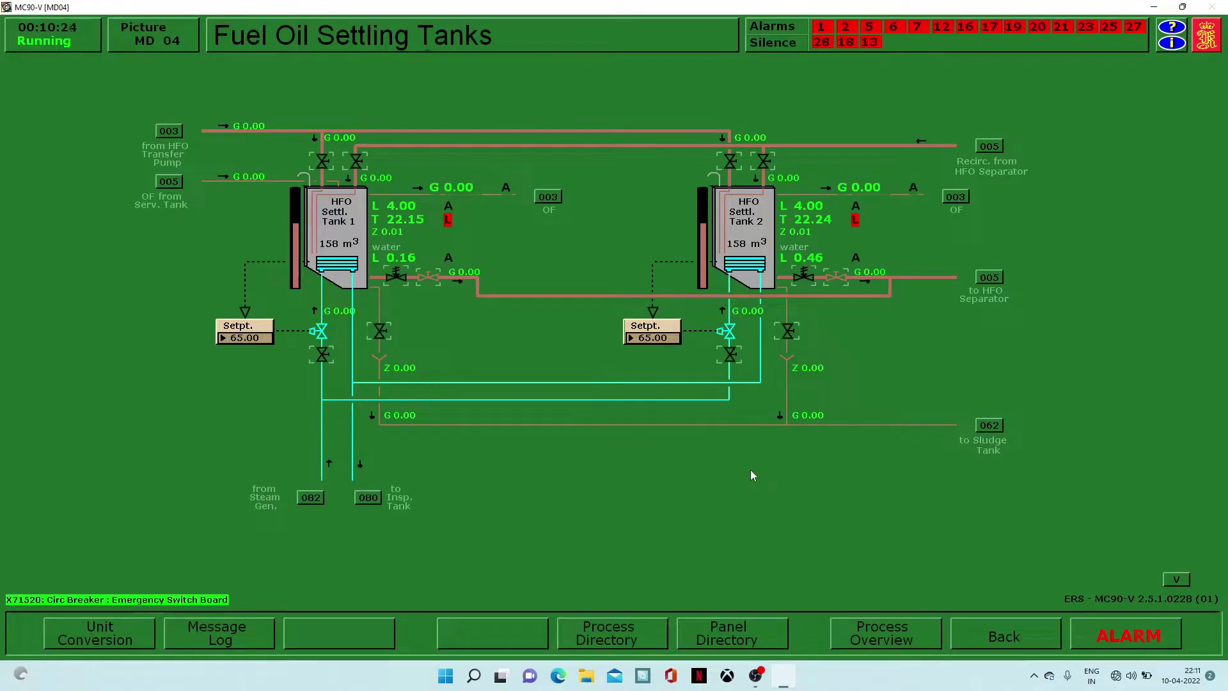
{"action": "left_click", "coordinate": [646, 633]}
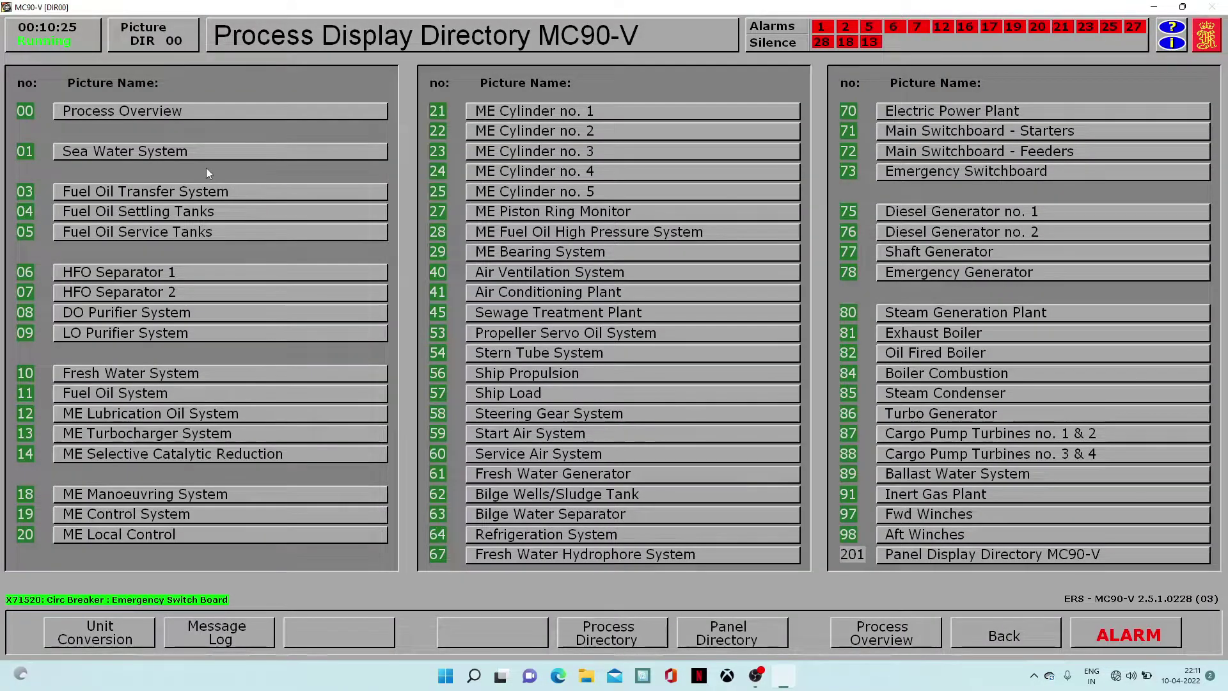
{"action": "left_click", "coordinate": [191, 154]}
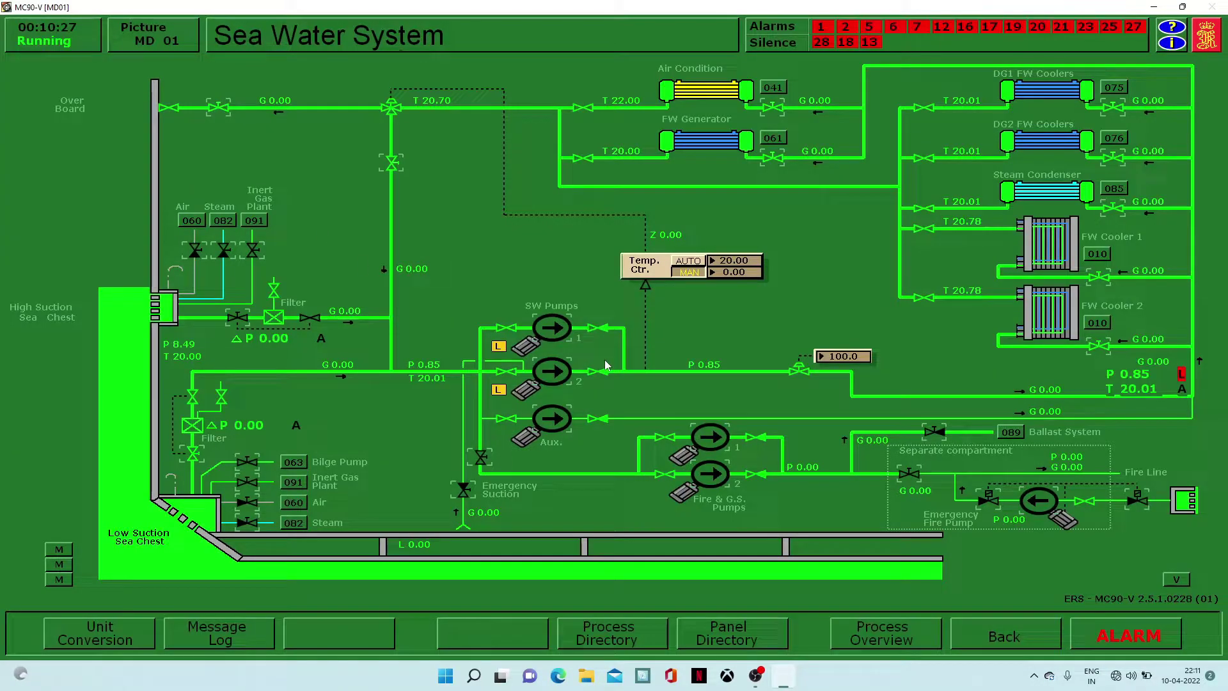
{"action": "left_click", "coordinate": [566, 415]}
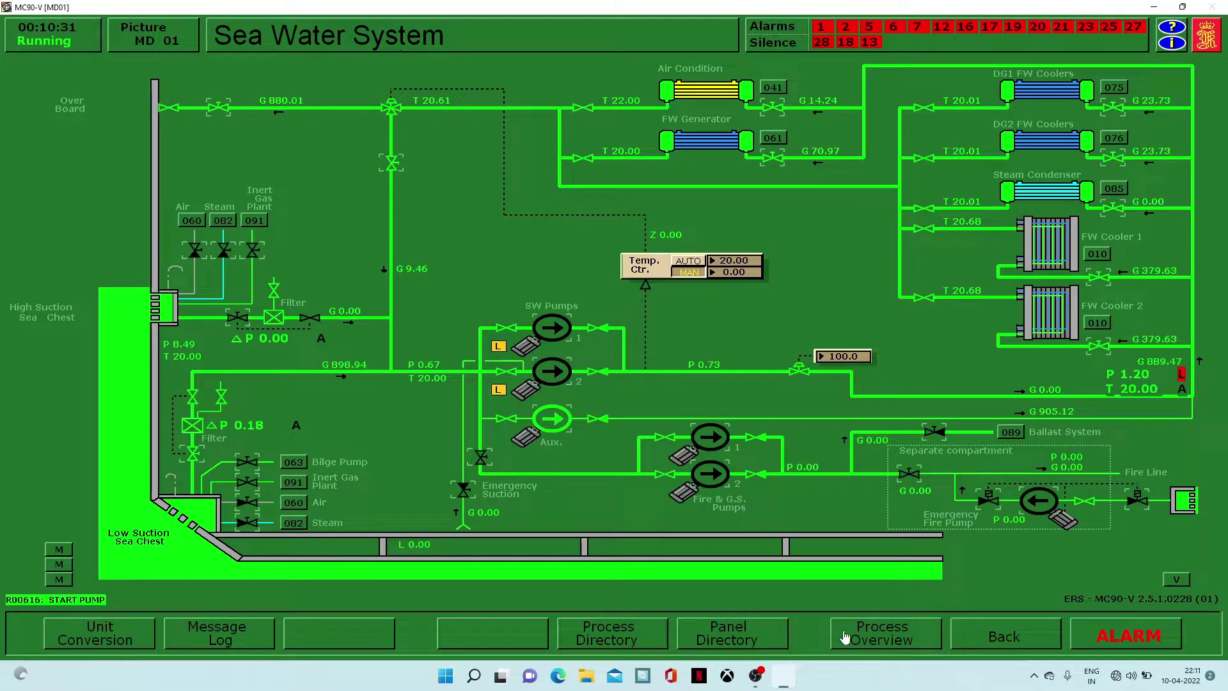
Open the Fresh Water System display and start the auxiliary HTFW and auxiliary LTFW pumps
{"action": "left_click", "coordinate": [627, 645]}
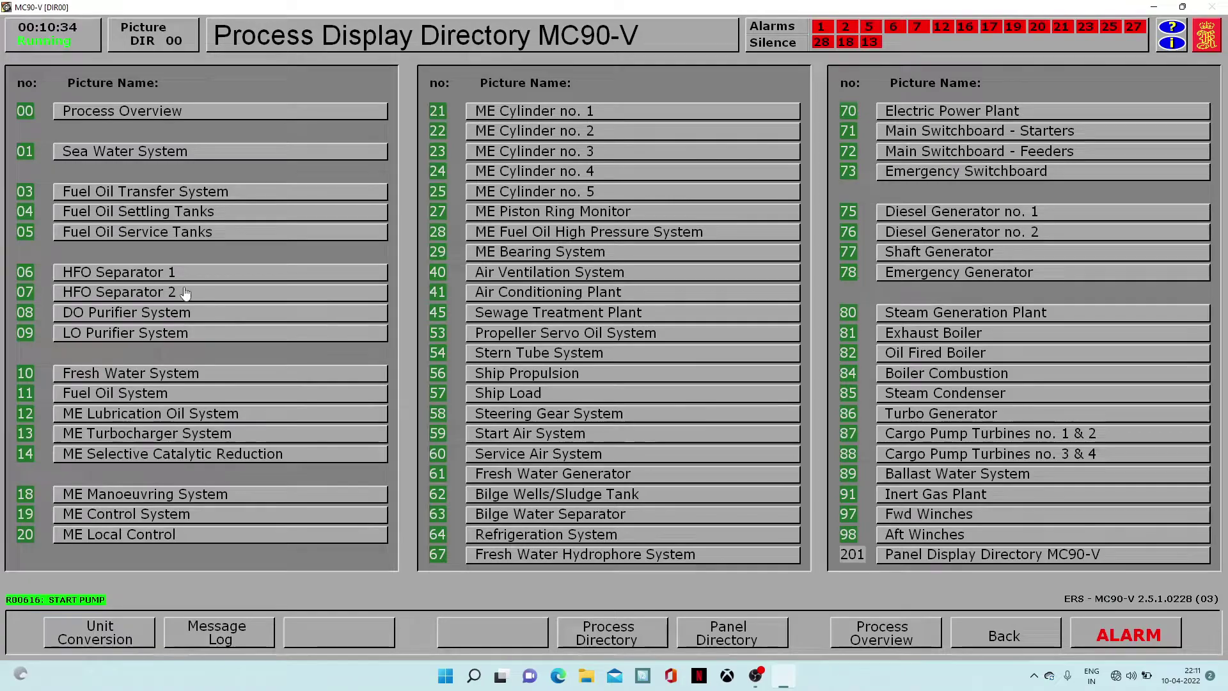
{"action": "left_click", "coordinate": [184, 370]}
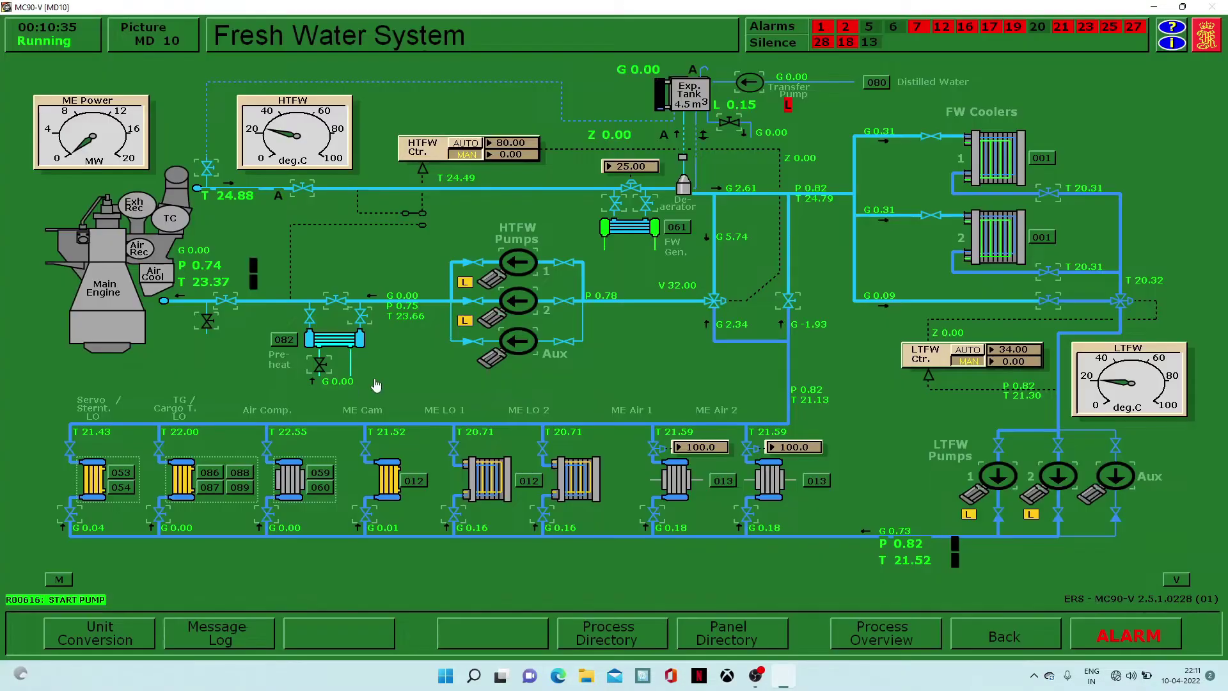
{"action": "left_click", "coordinate": [519, 355]}
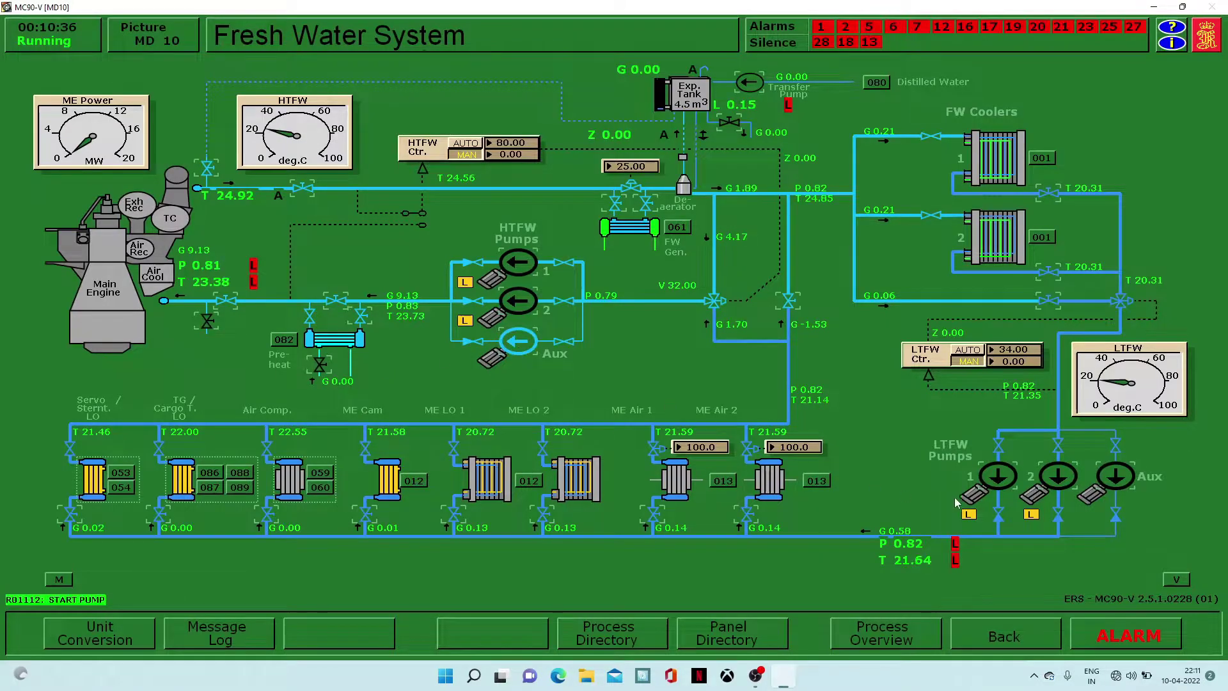
{"action": "left_click", "coordinate": [1126, 489]}
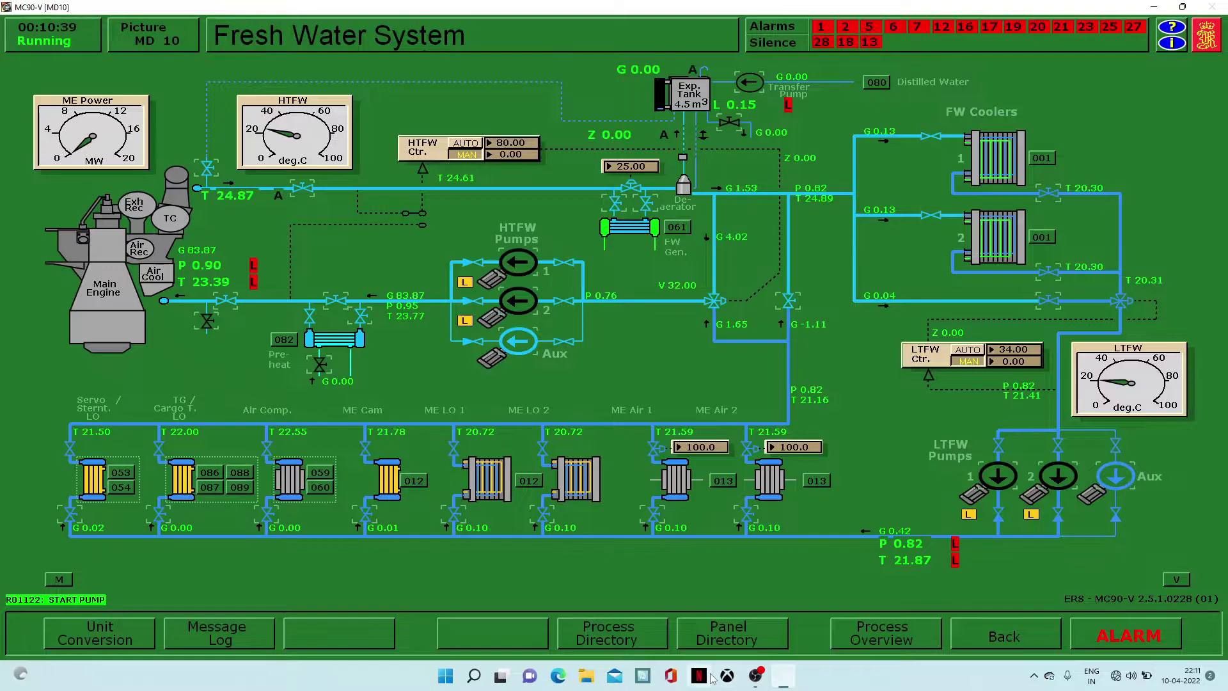
On the Diesel Generator no. 2 display, fill the LO sump to about 72% through the make-up valve and open the fuel inlet valve
{"action": "left_click", "coordinate": [642, 645]}
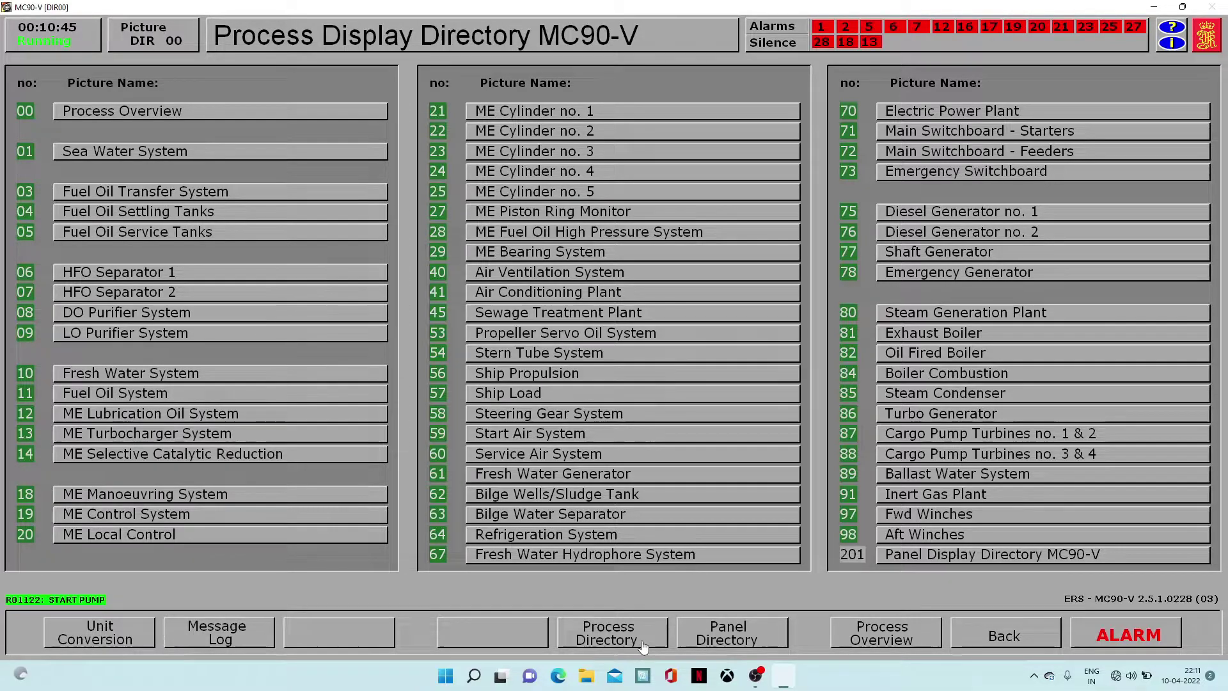
{"action": "left_click", "coordinate": [934, 232]}
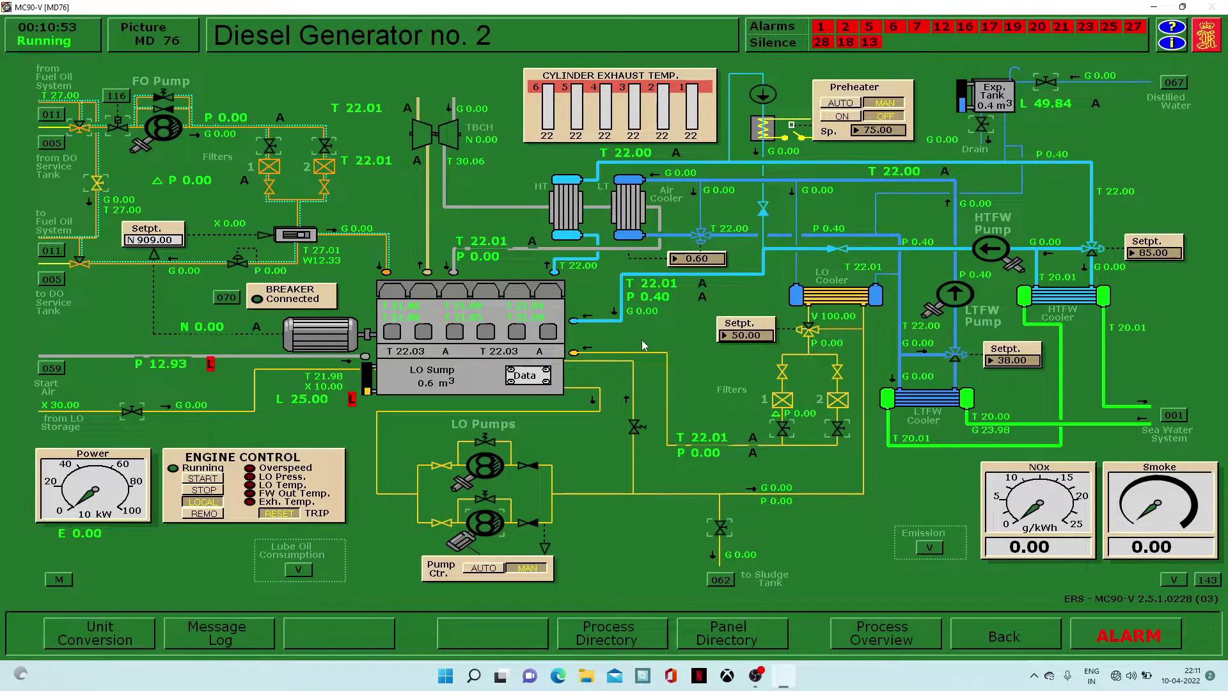
{"action": "left_click", "coordinate": [132, 411]}
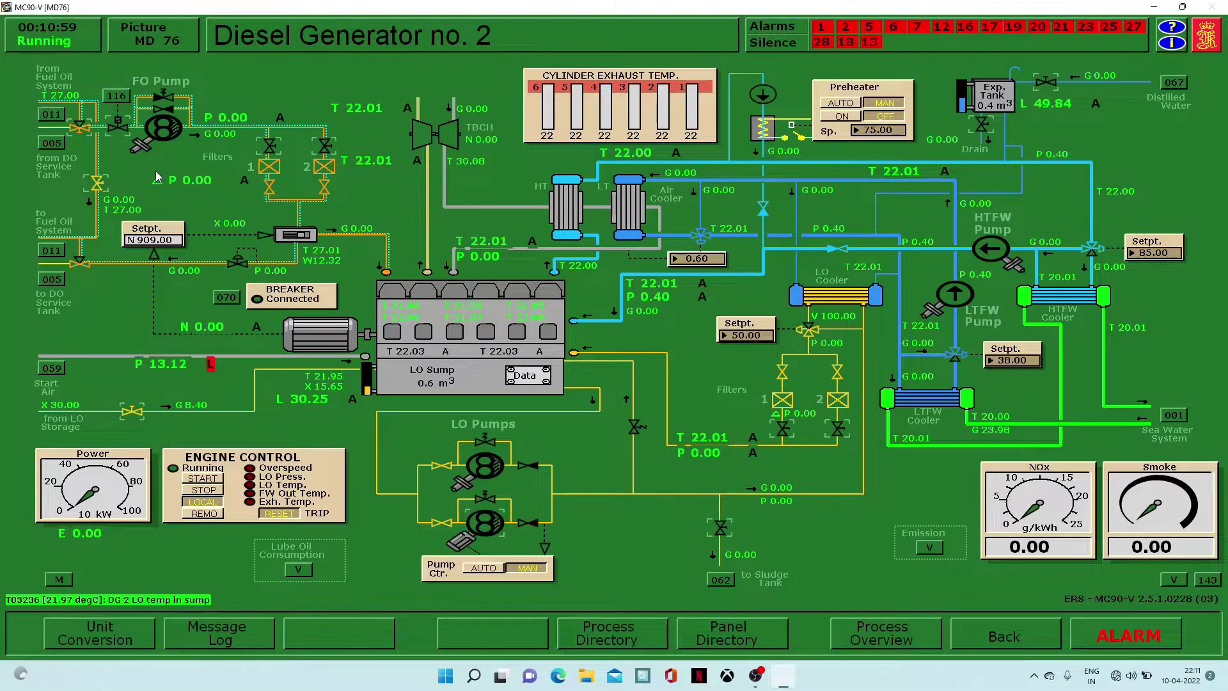
{"action": "left_click", "coordinate": [120, 131]}
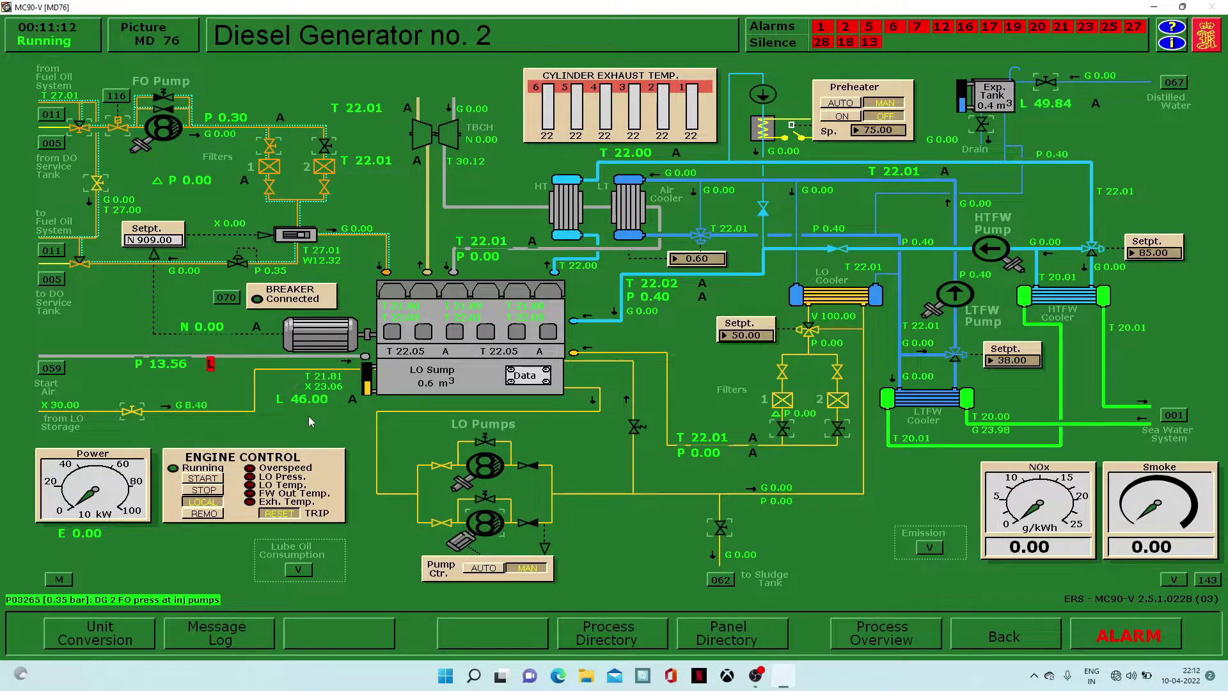
{"action": "mouse_move", "coordinate": [555, 123]}
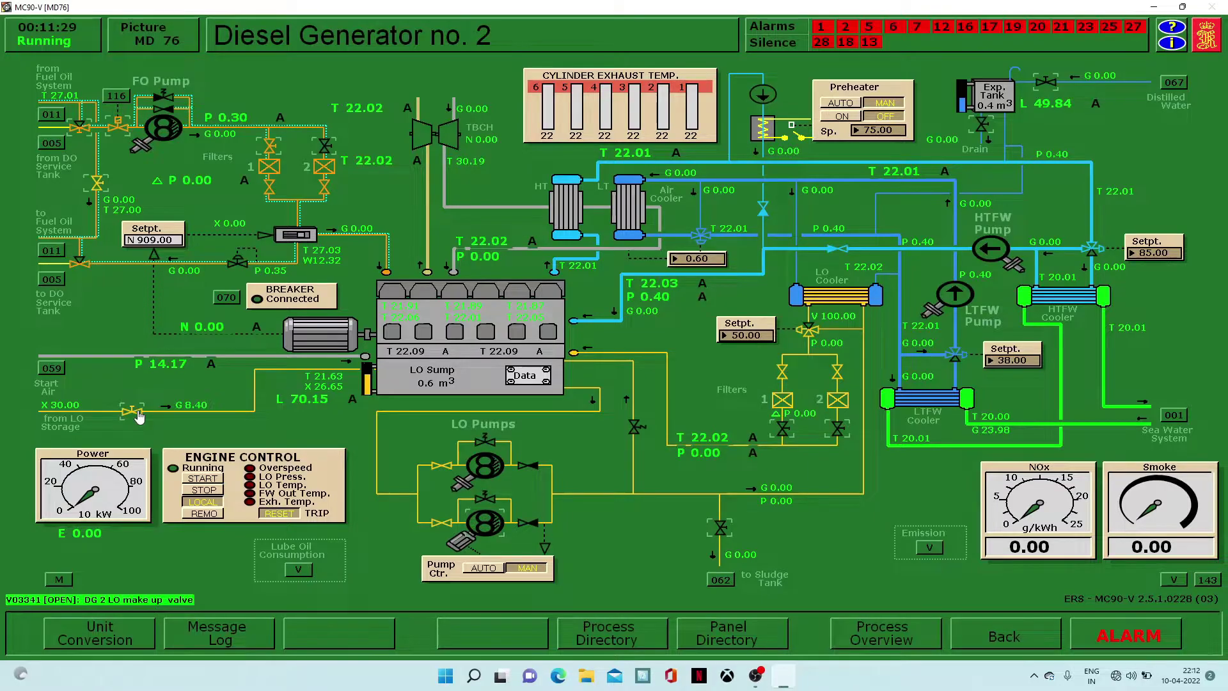
{"action": "left_click", "coordinate": [138, 413]}
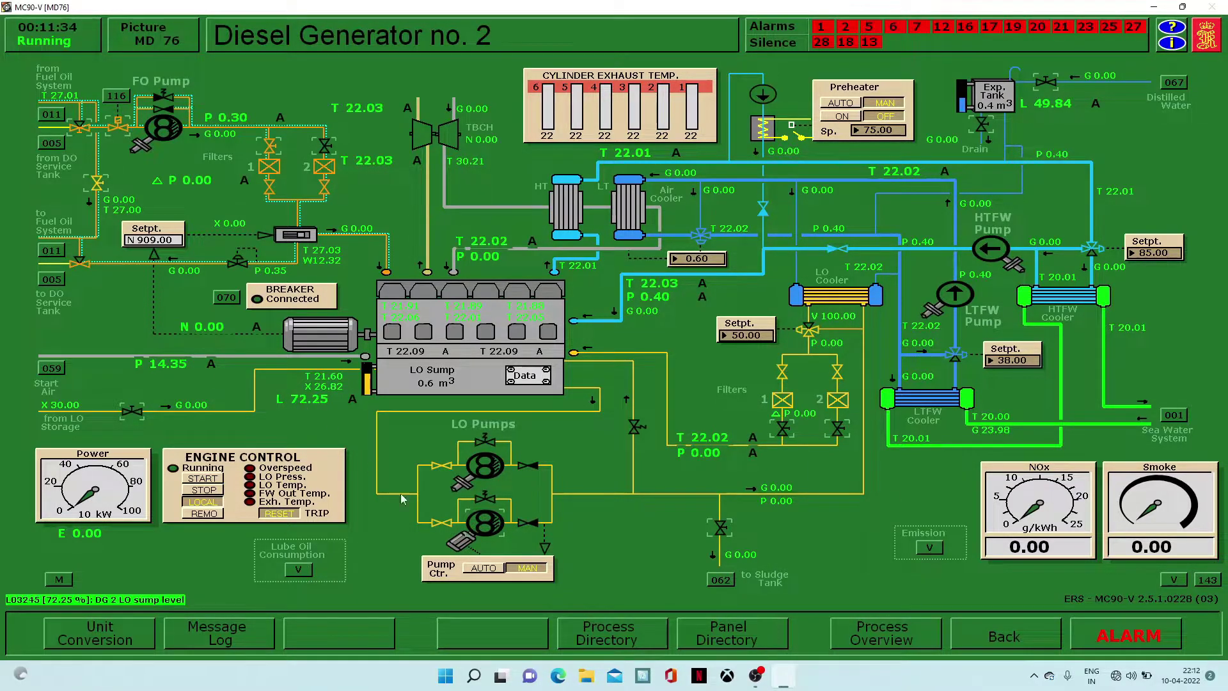
Open the valve of LO filter 1, run the electric LO pump and start Diesel Generator no. 2 locally
{"action": "left_click", "coordinate": [785, 429]}
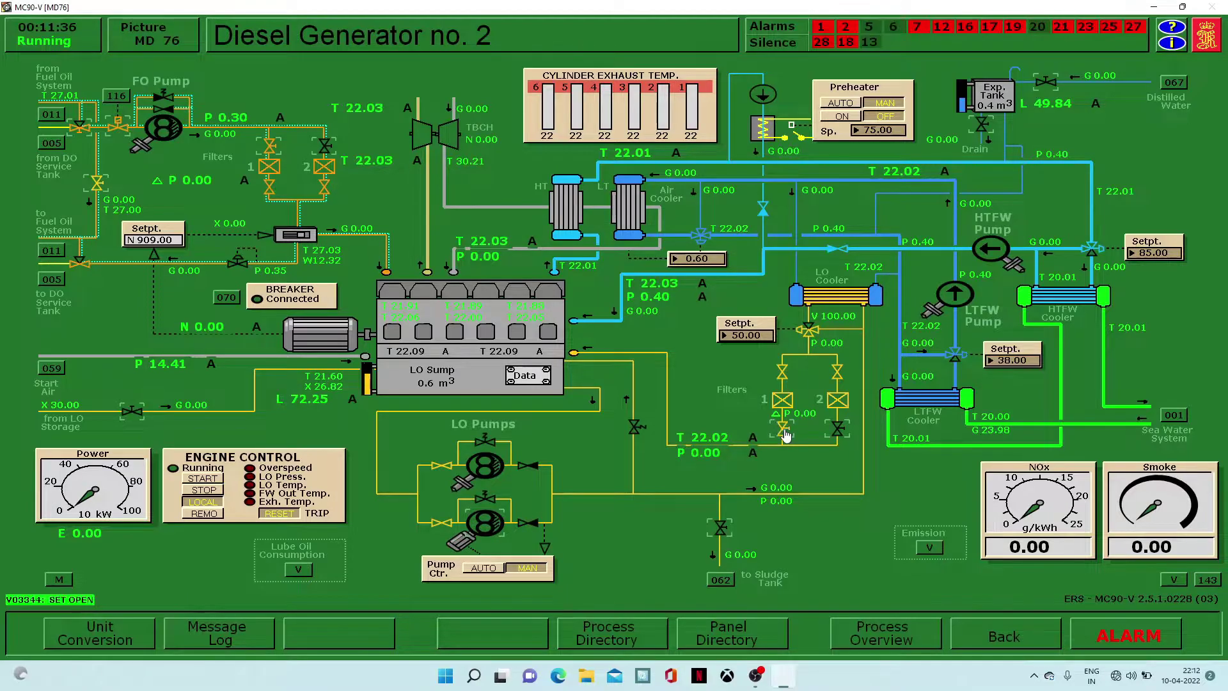
{"action": "left_click", "coordinate": [488, 527]}
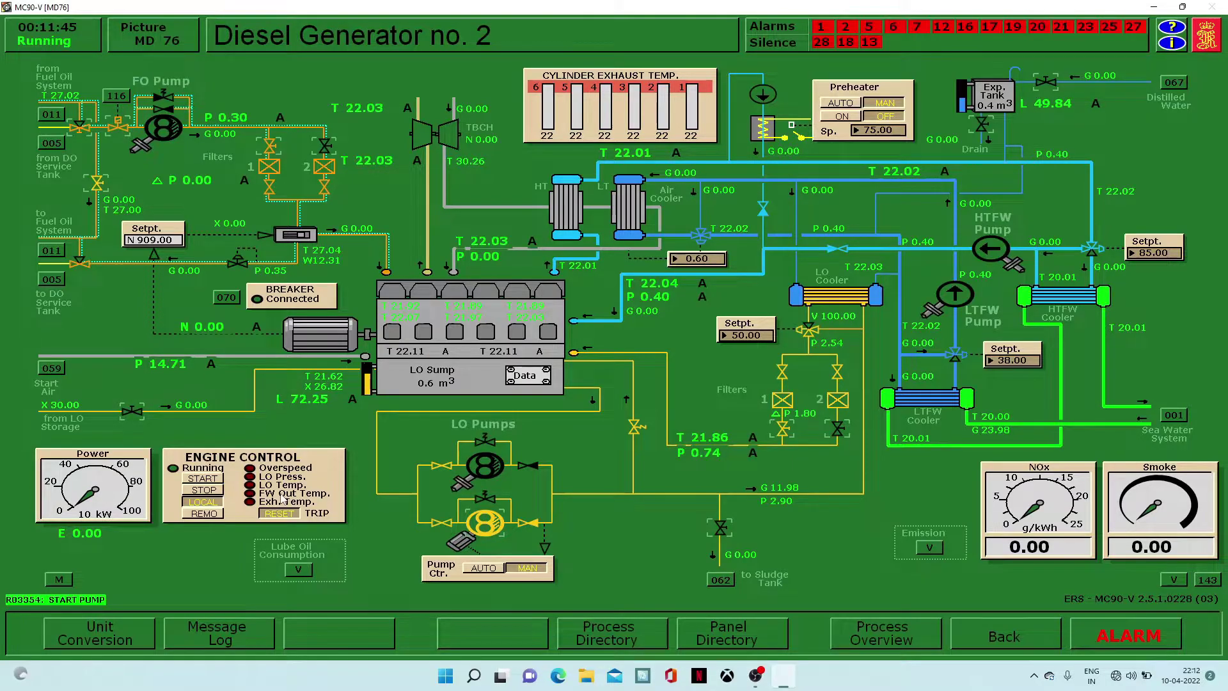
{"action": "left_click", "coordinate": [202, 480]}
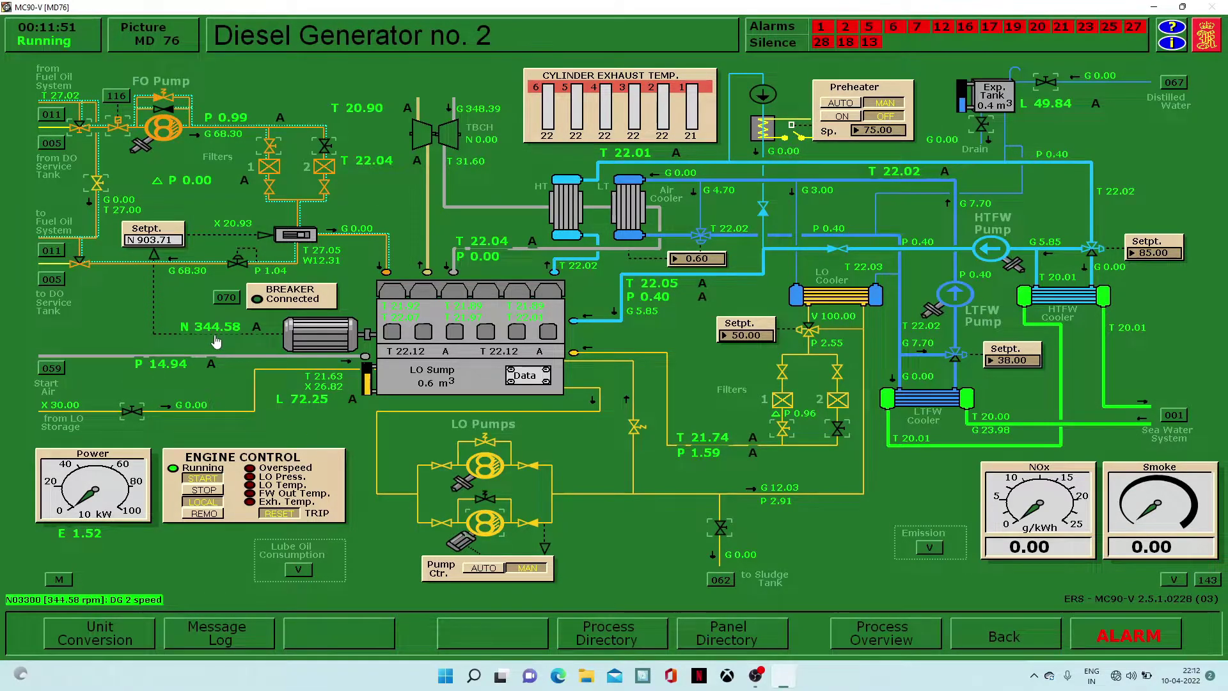
On the Diesel Gen. 2 main switchboard, switch on the excitation, set the synchroscope to DG2 and connect the circuit breaker
{"action": "left_click", "coordinate": [719, 630]}
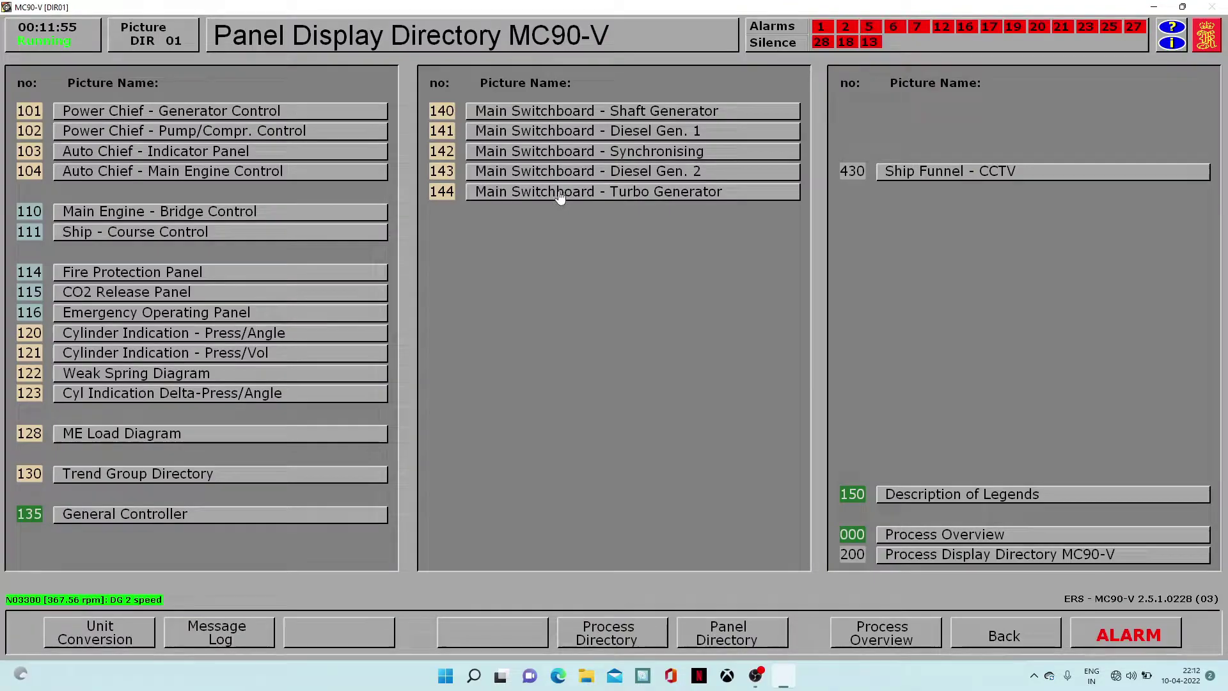
{"action": "left_click", "coordinate": [578, 173]}
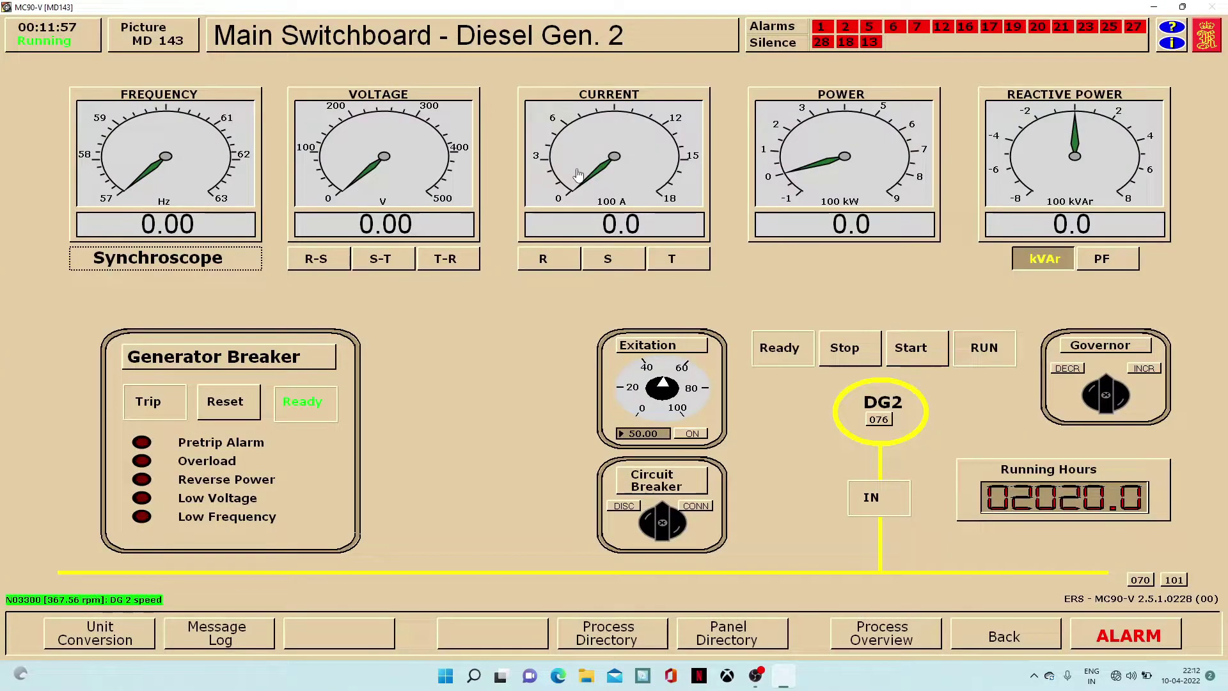
{"action": "left_click", "coordinate": [211, 259]}
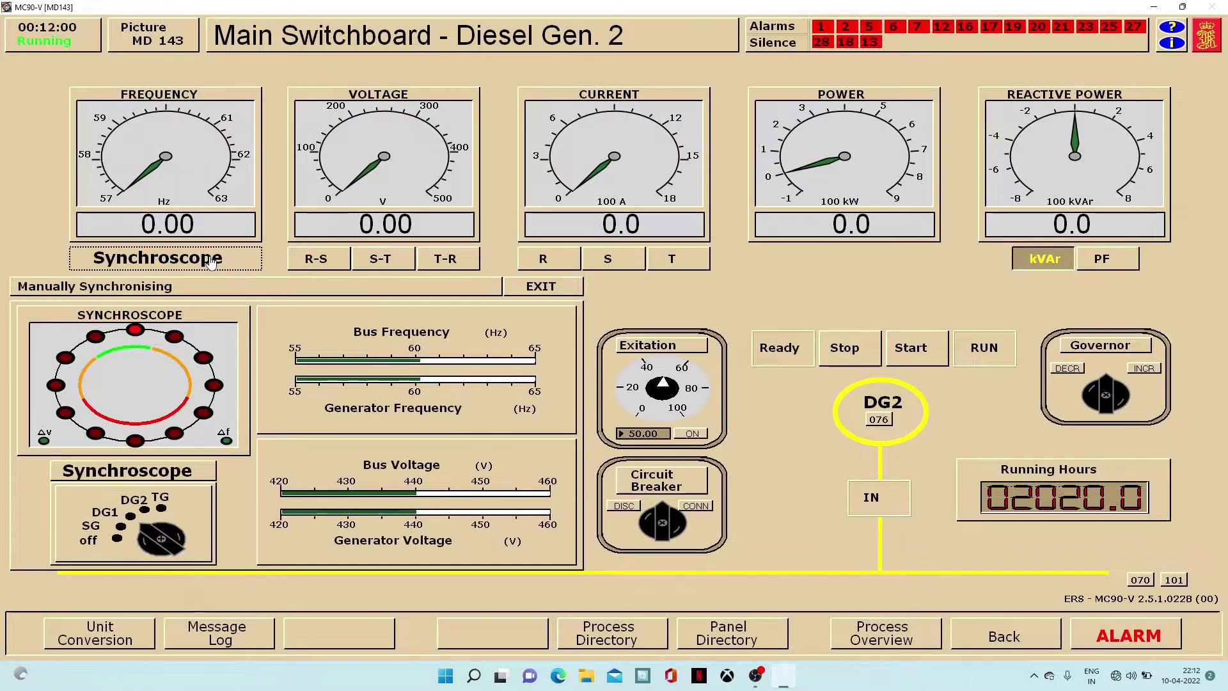
{"action": "left_click", "coordinate": [691, 434]}
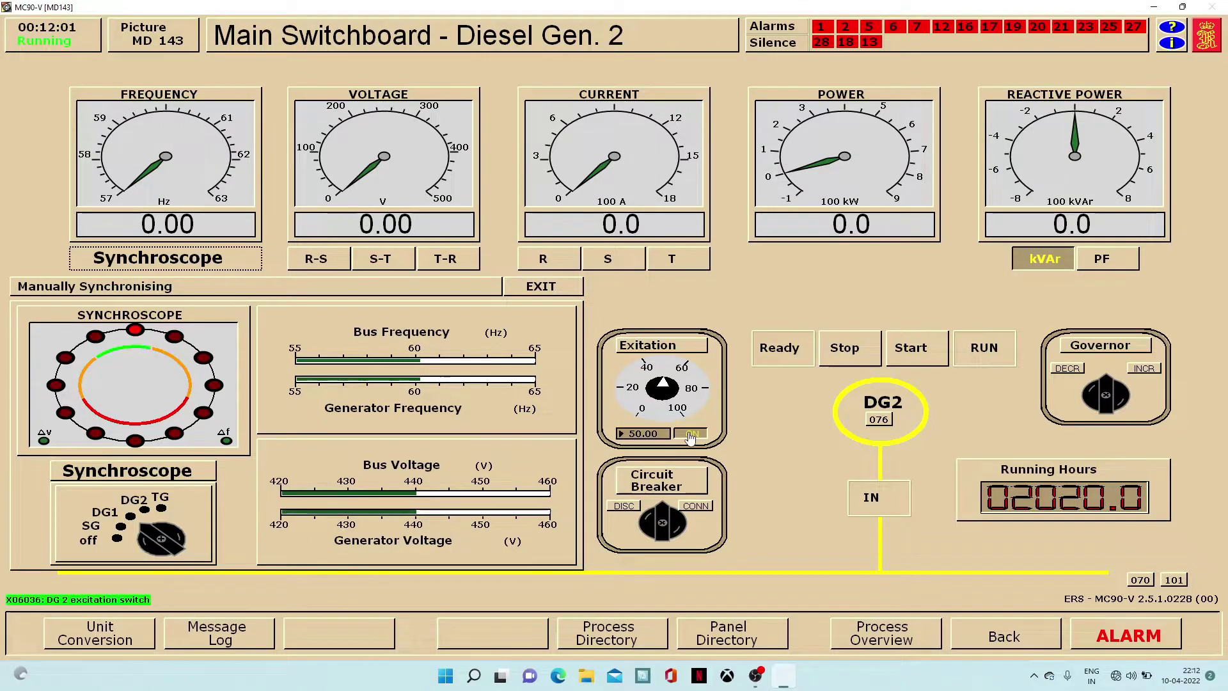
{"action": "left_click", "coordinate": [159, 525]}
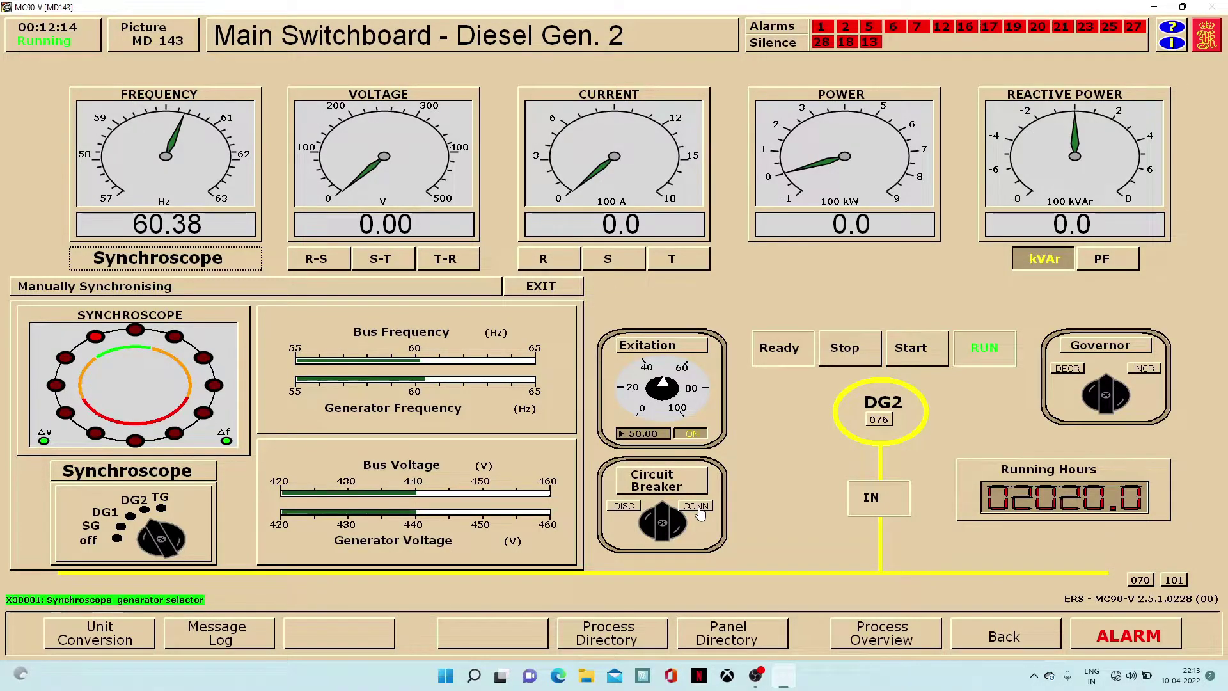
{"action": "left_click", "coordinate": [699, 509]}
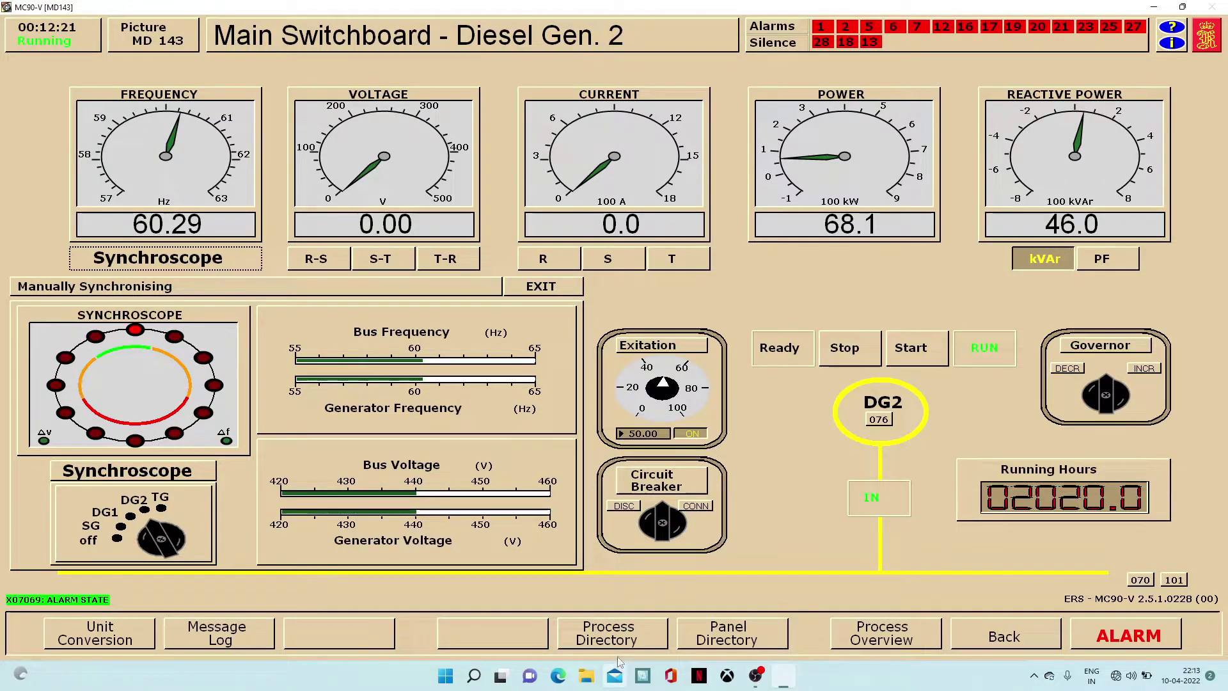
Open the Electric Power Plant display and close the bus tie between main bus bars 1 and 2
{"action": "left_click", "coordinate": [614, 636]}
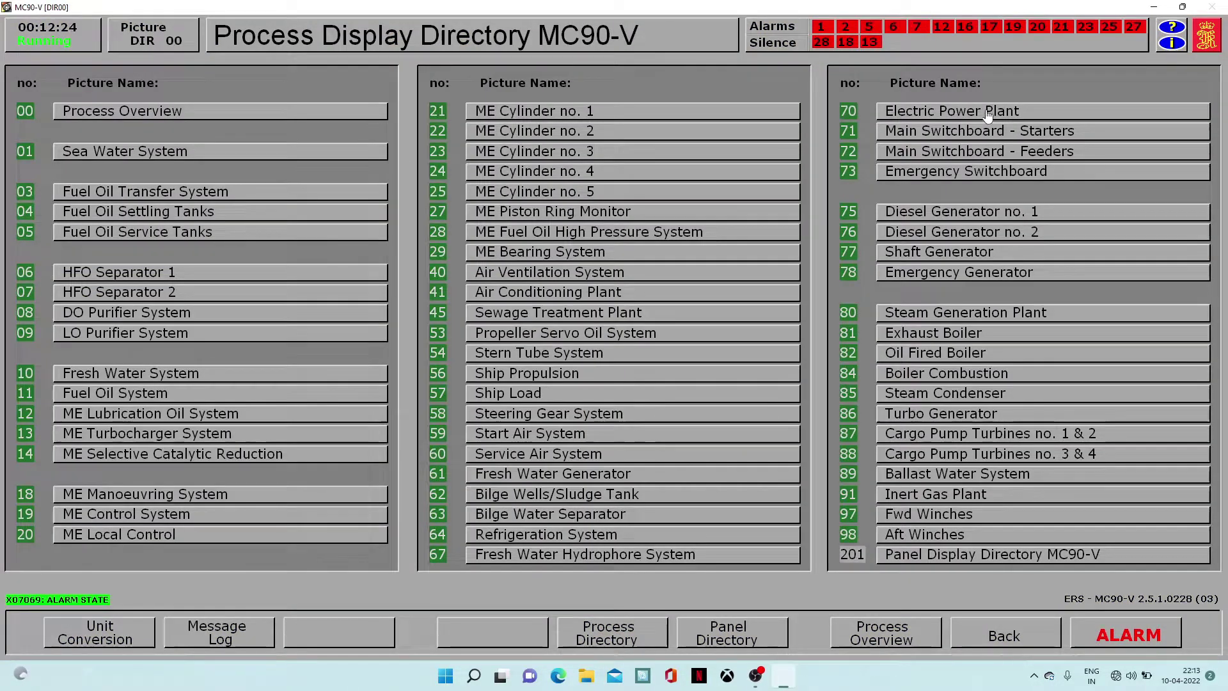
{"action": "left_click", "coordinate": [988, 114]}
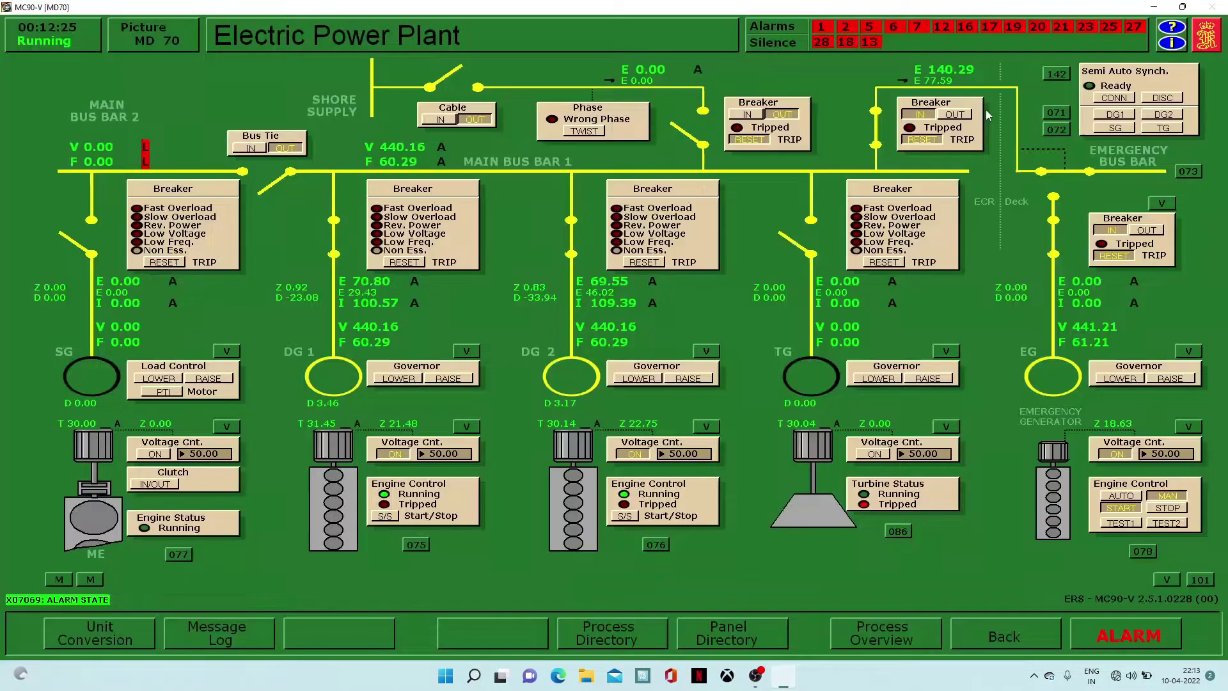
{"action": "left_click", "coordinate": [248, 149]}
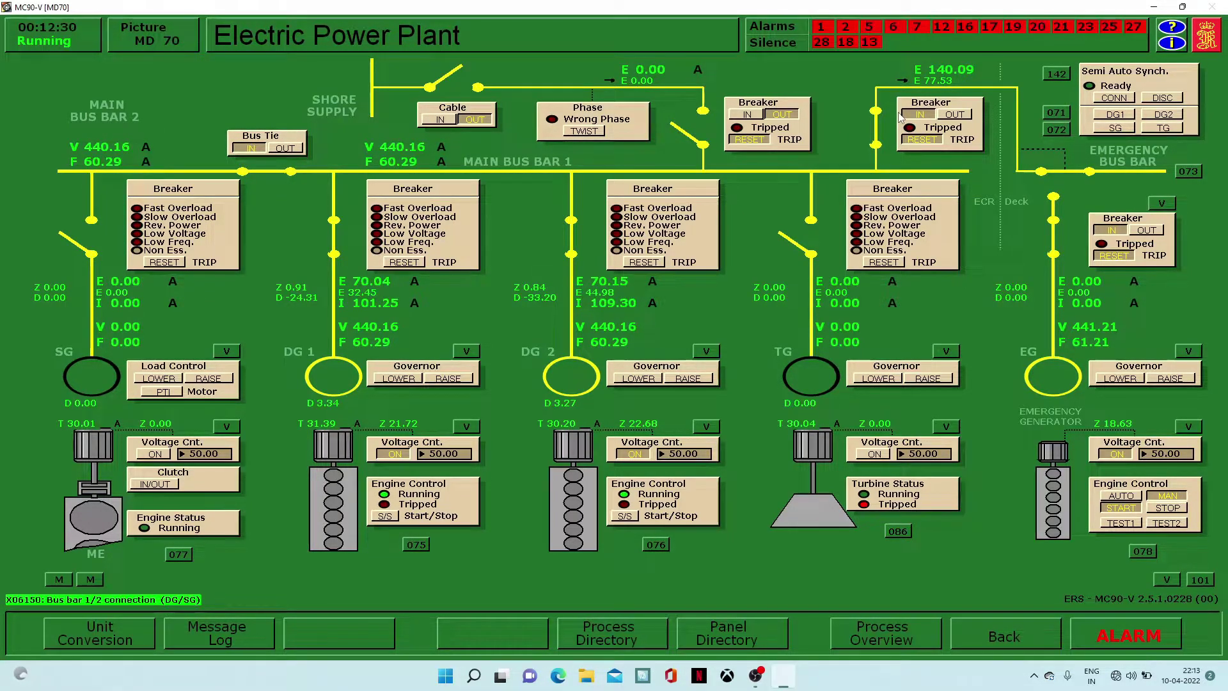
On the Main Switchboard - Feeders display, connect all remaining section A1 breakers, from Steering Gear 1 to Sewage Treatment Pl
{"action": "left_click", "coordinate": [1056, 130]}
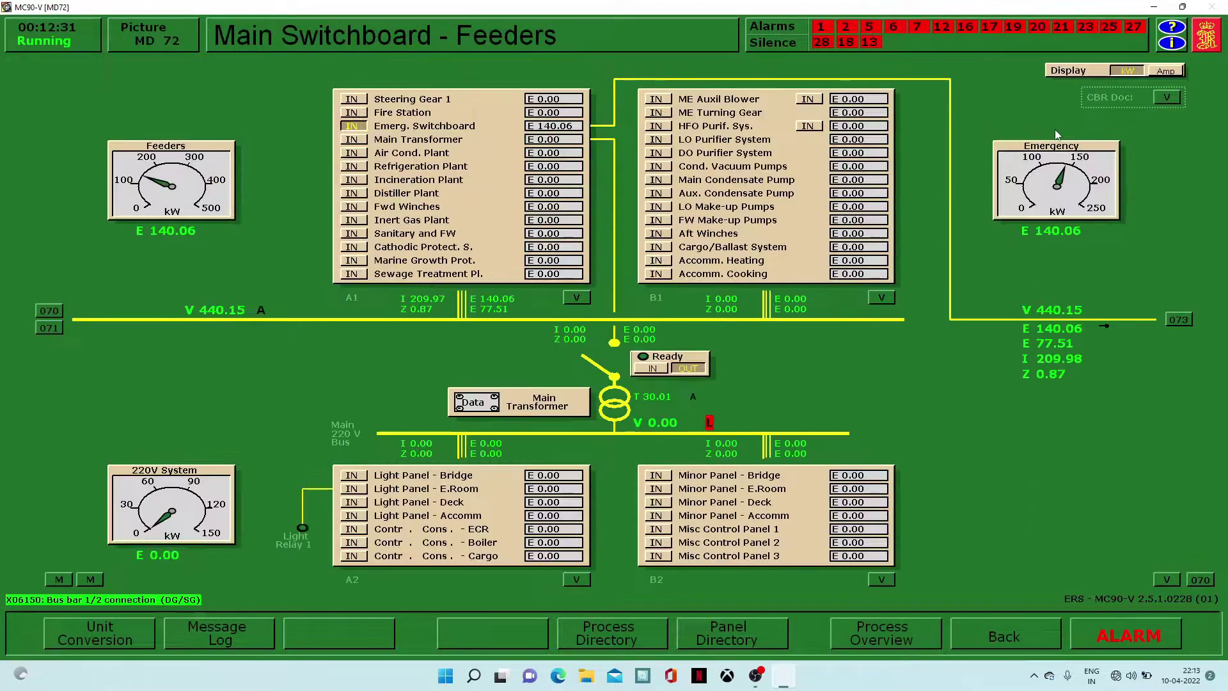
{"action": "left_click", "coordinate": [367, 101]}
{"action": "left_click", "coordinate": [362, 115]}
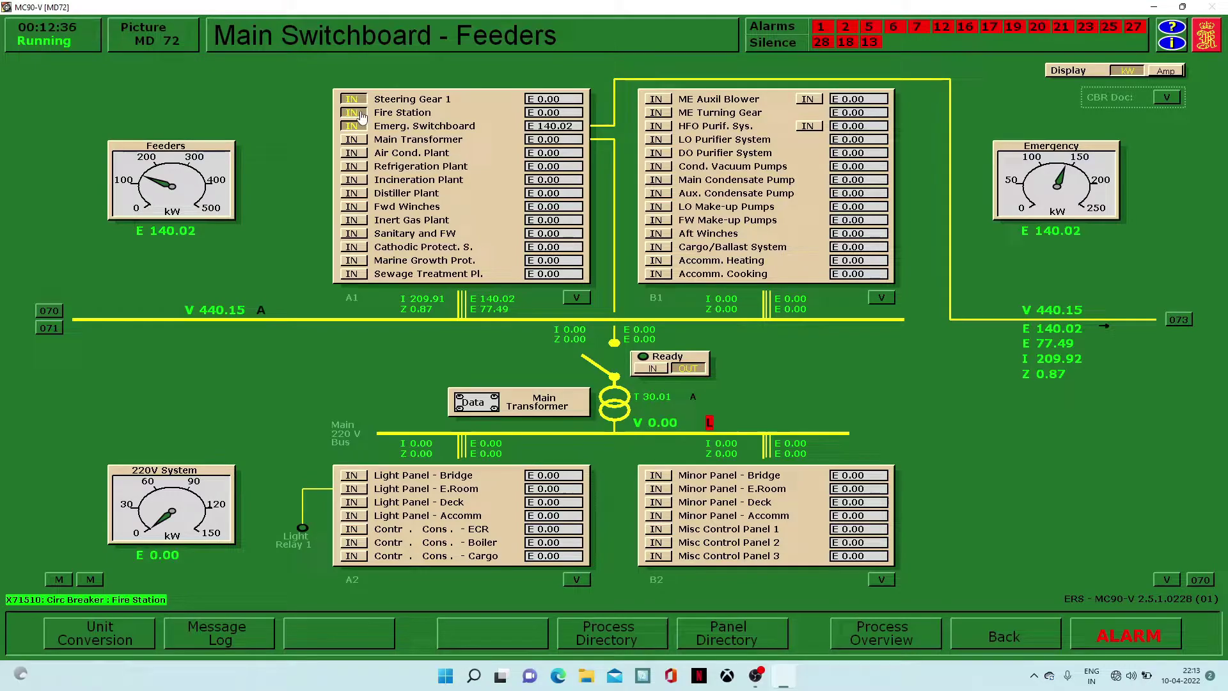
{"action": "left_click", "coordinate": [358, 139]}
{"action": "left_click", "coordinate": [358, 152]}
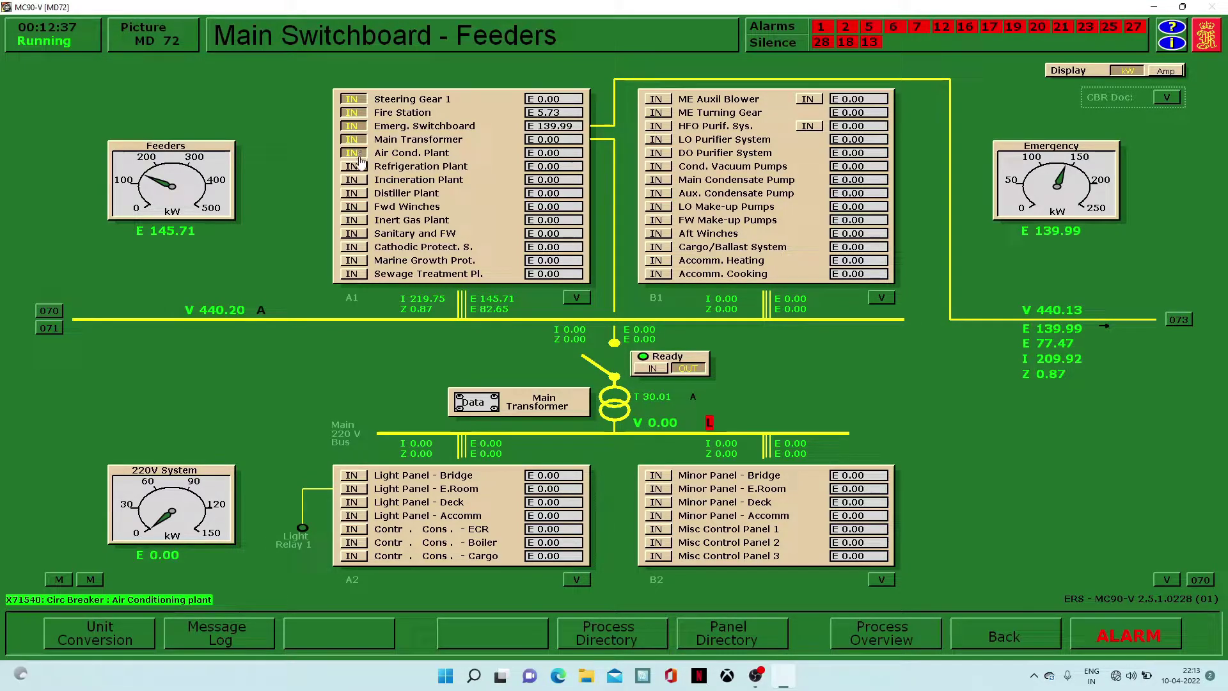
{"action": "left_click", "coordinate": [358, 166]}
{"action": "left_click", "coordinate": [359, 180]}
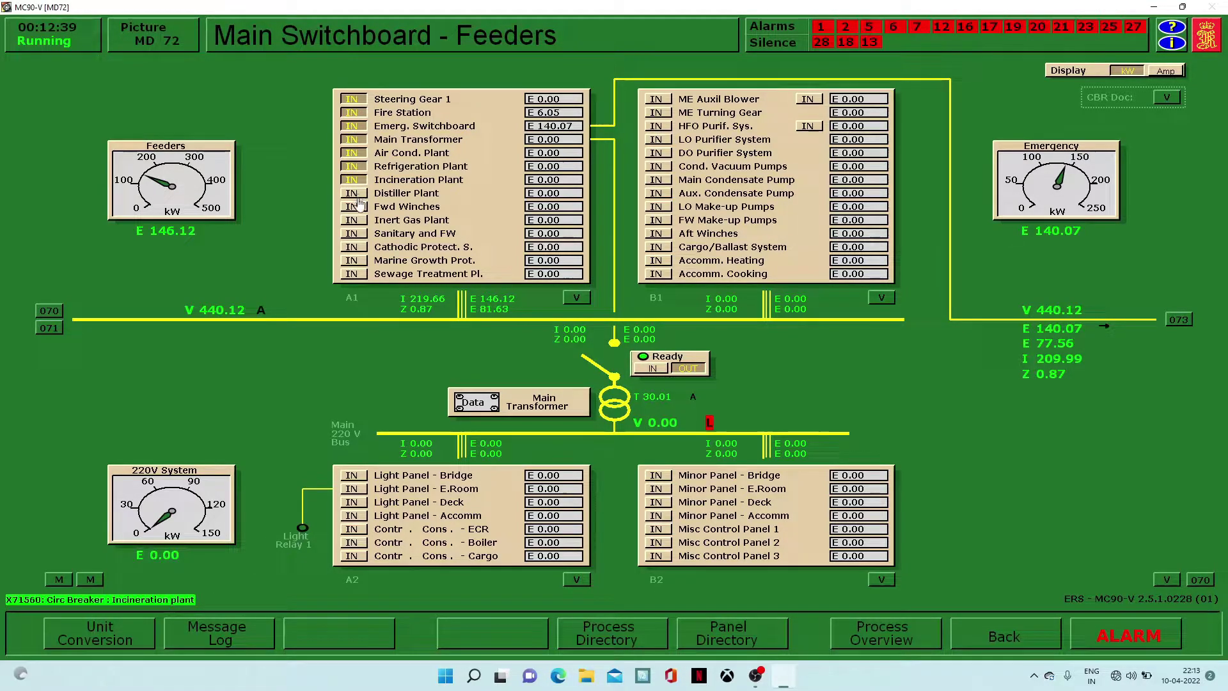
{"action": "left_click", "coordinate": [359, 193]}
{"action": "left_click", "coordinate": [359, 207]}
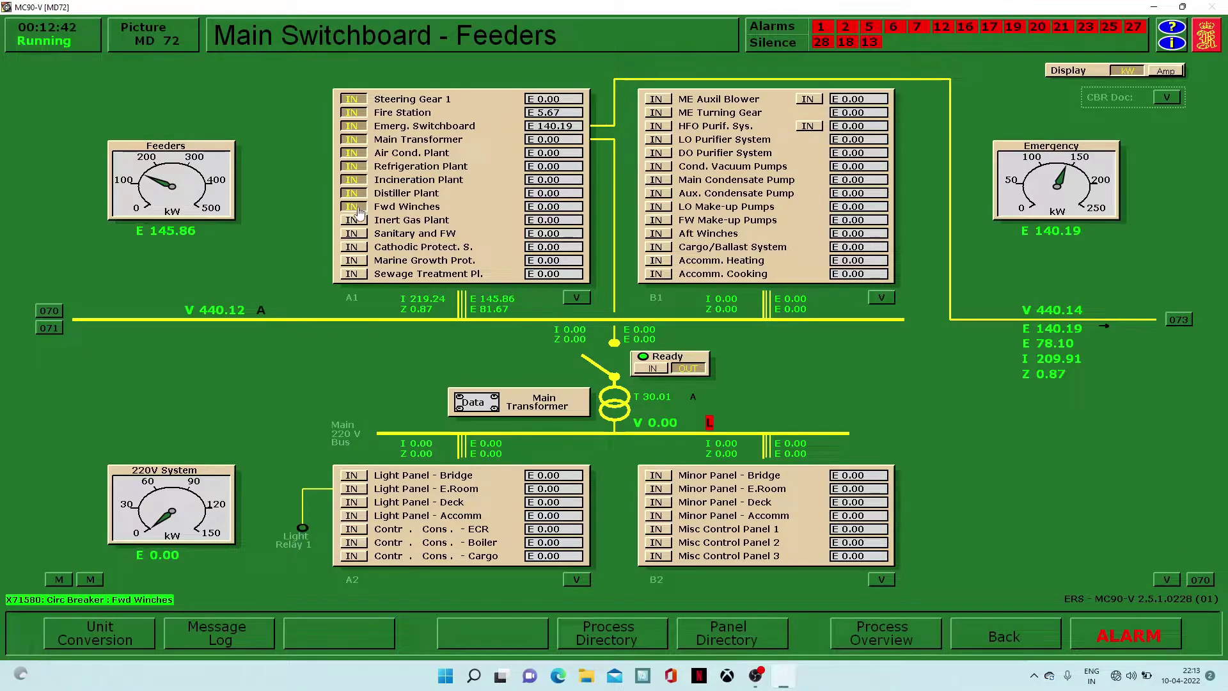
{"action": "left_click", "coordinate": [358, 220]}
{"action": "left_click", "coordinate": [360, 234]}
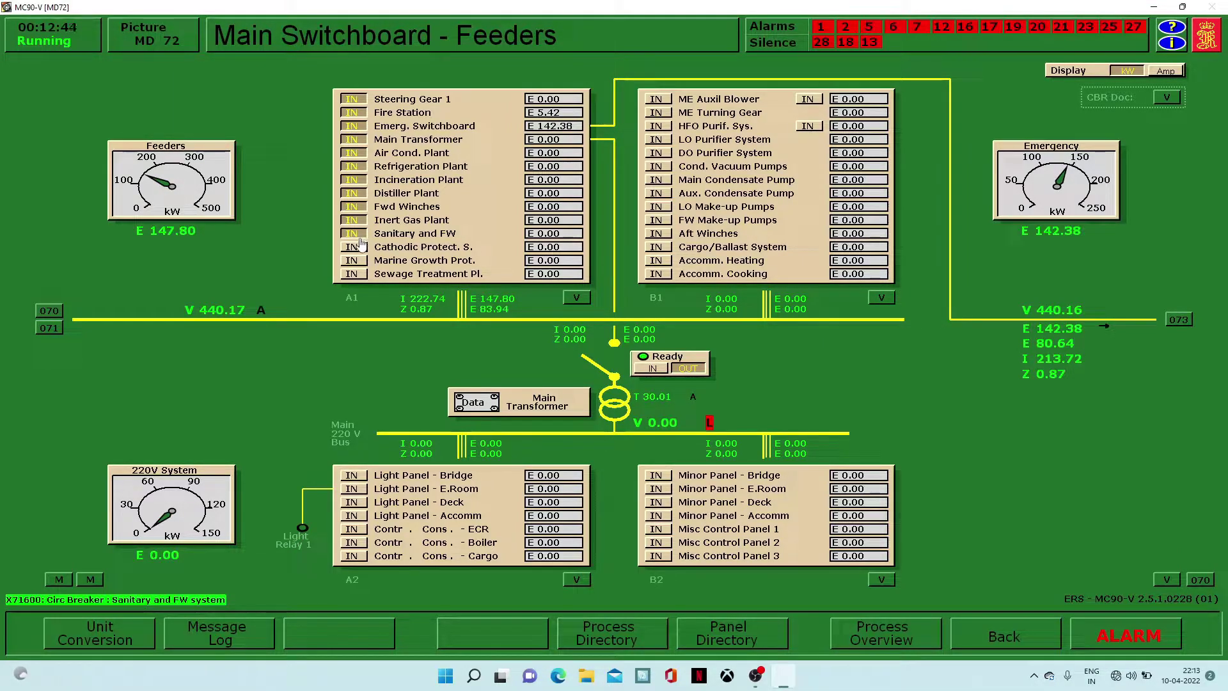
{"action": "left_click", "coordinate": [360, 248]}
{"action": "left_click", "coordinate": [360, 261]}
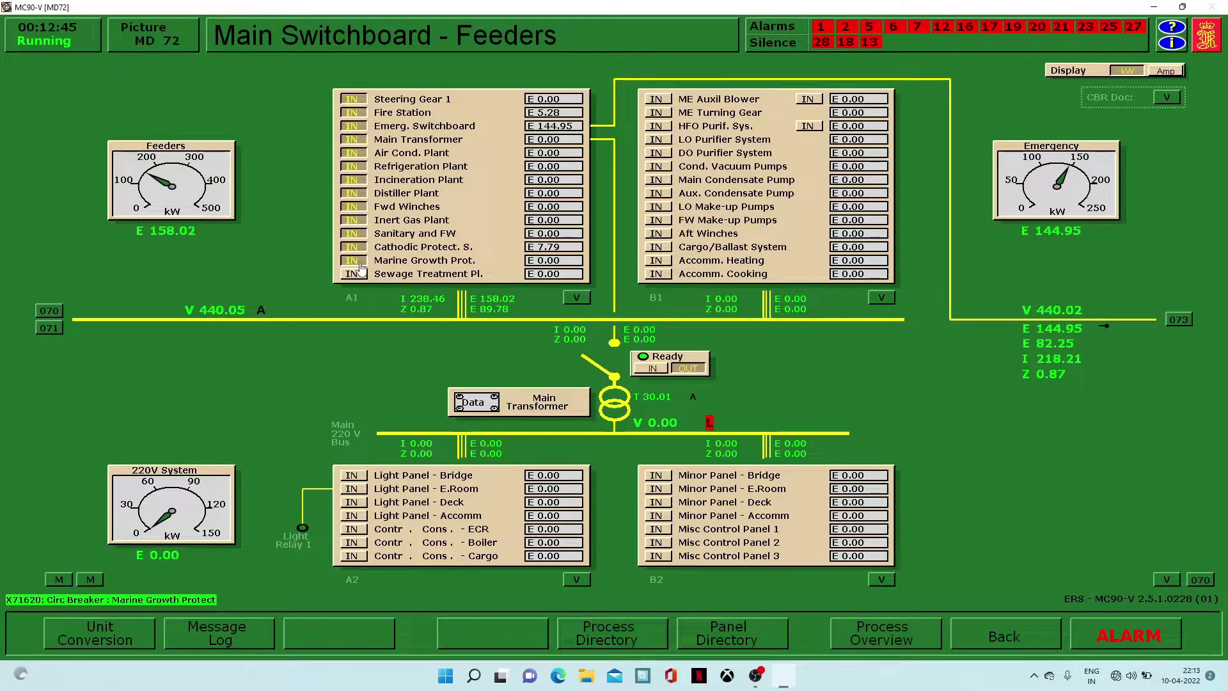
{"action": "left_click", "coordinate": [360, 275]}
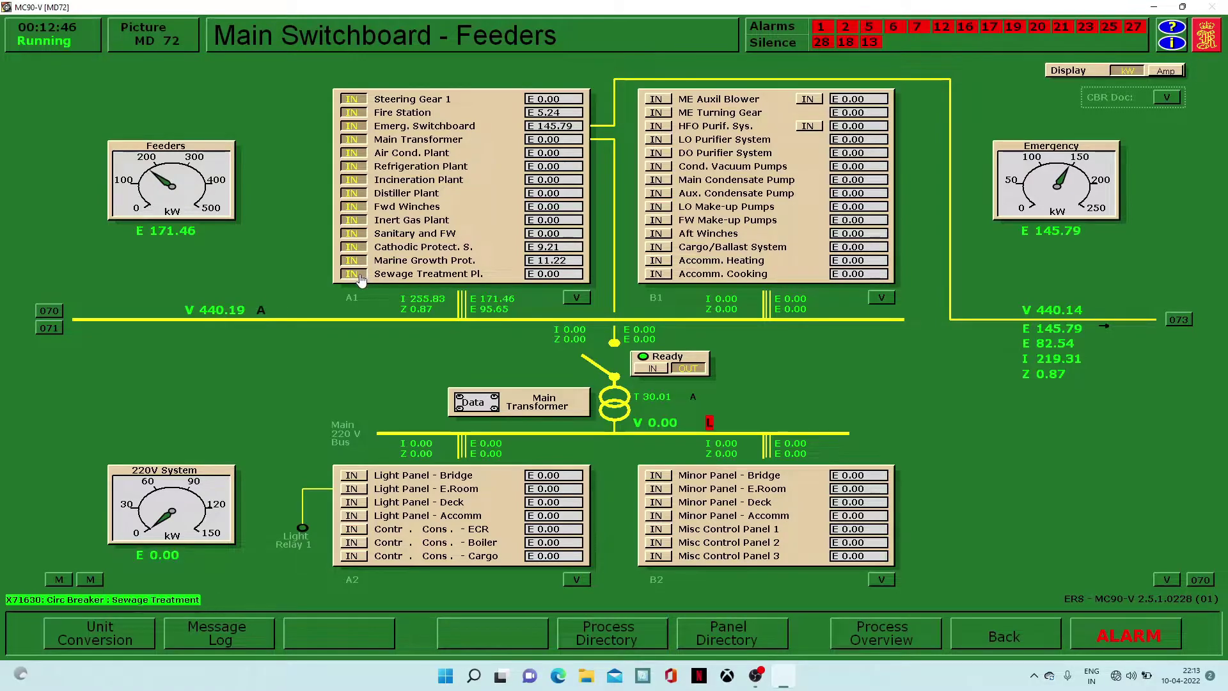
Connect all section B1 feeder breakers, from ME Auxil Blower to Accomm. Cooking, including the second breakers for ME Auxil Blower and HFO Purif. Sys
{"action": "left_click", "coordinate": [660, 101]}
{"action": "left_click", "coordinate": [659, 113]}
{"action": "left_click", "coordinate": [659, 127]}
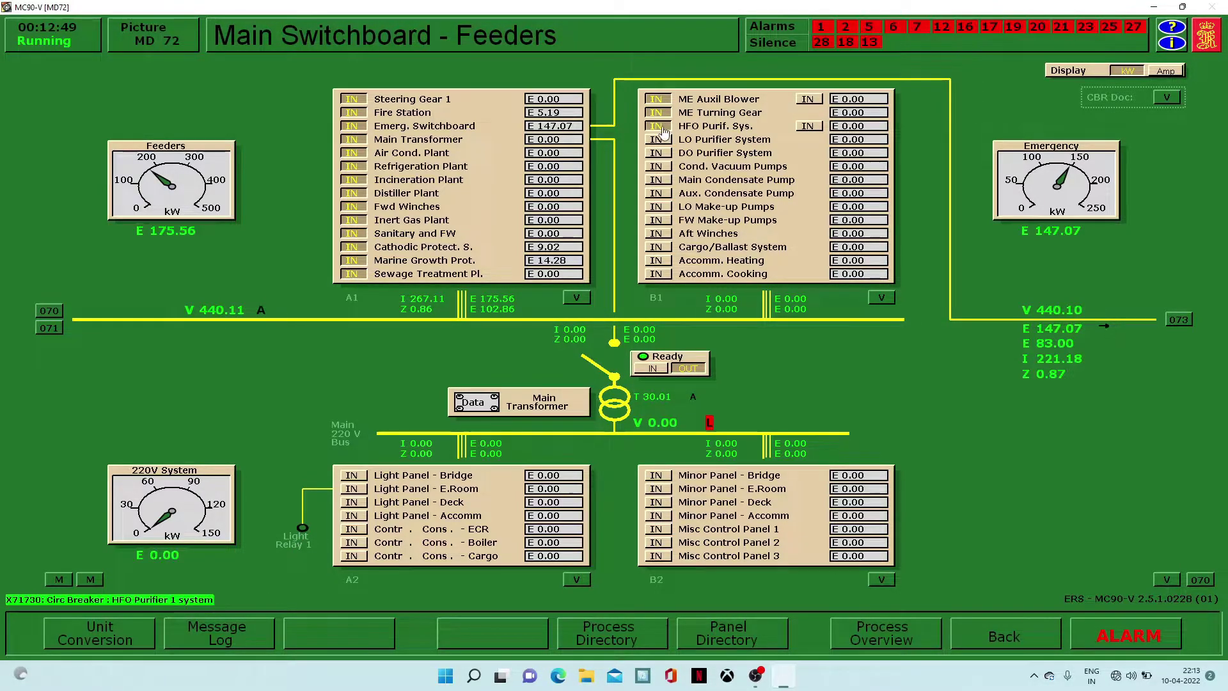
{"action": "left_click", "coordinate": [662, 140]}
{"action": "left_click", "coordinate": [663, 153]}
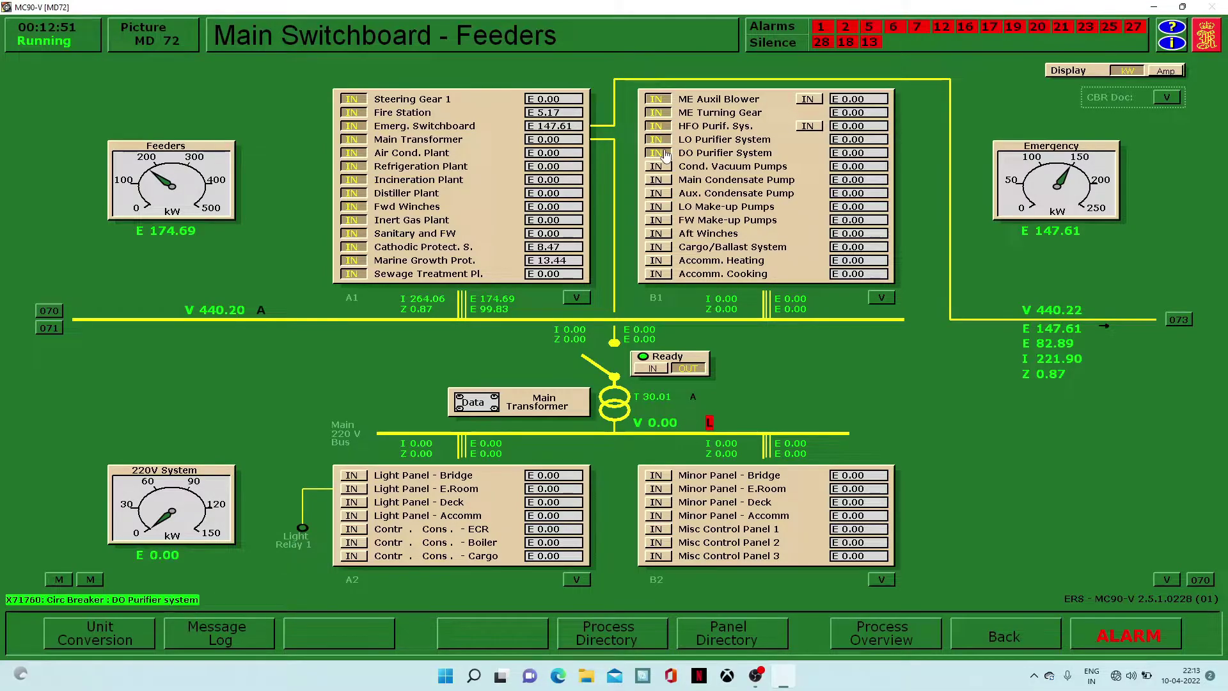
{"action": "left_click", "coordinate": [664, 167]}
{"action": "left_click", "coordinate": [664, 181]}
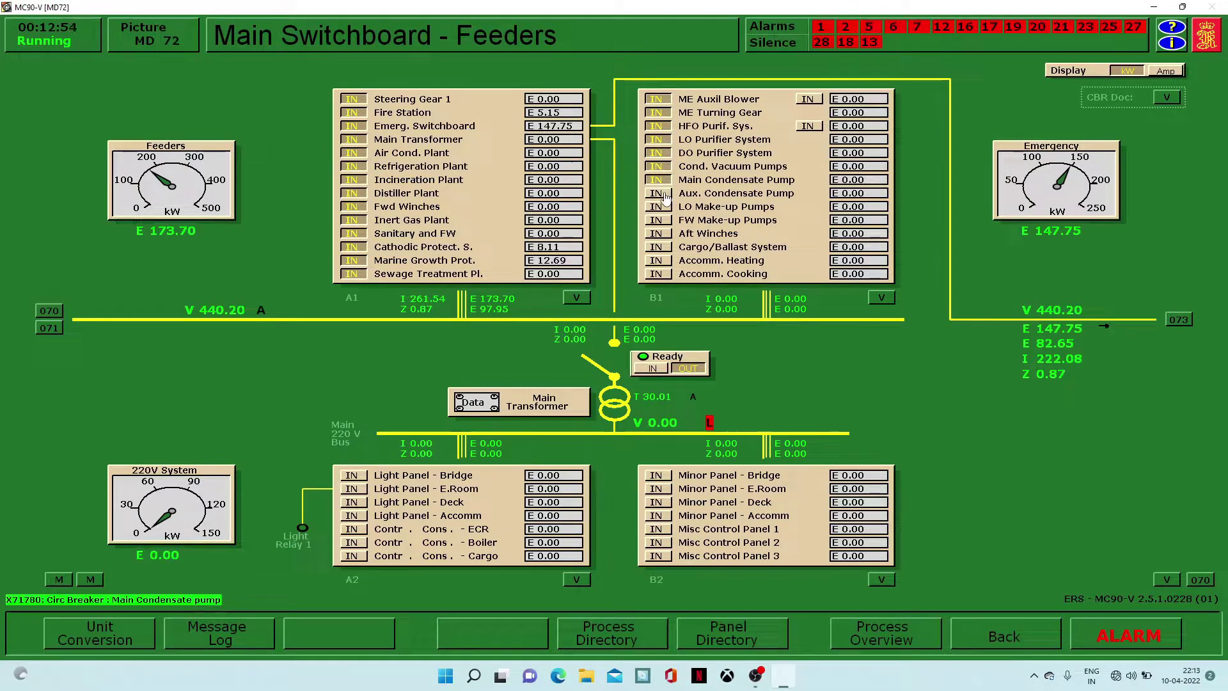
{"action": "left_click", "coordinate": [663, 193]}
{"action": "left_click", "coordinate": [664, 207]}
{"action": "left_click", "coordinate": [664, 220]}
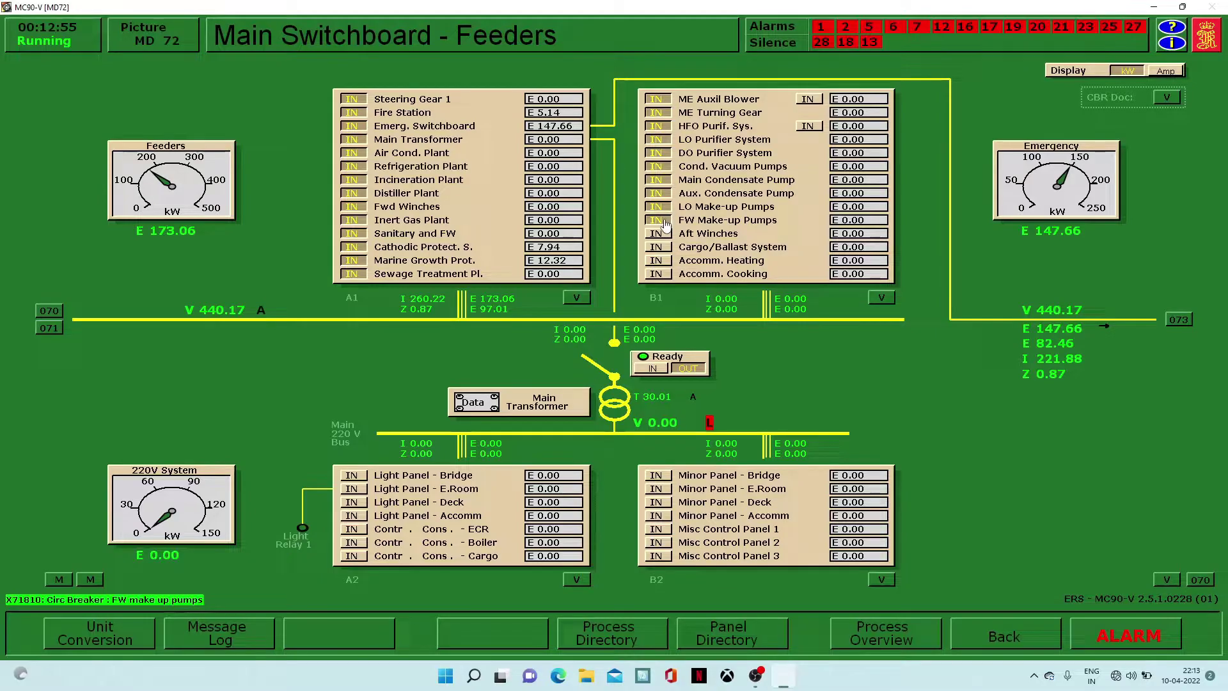
{"action": "left_click", "coordinate": [664, 234]}
{"action": "left_click", "coordinate": [664, 248]}
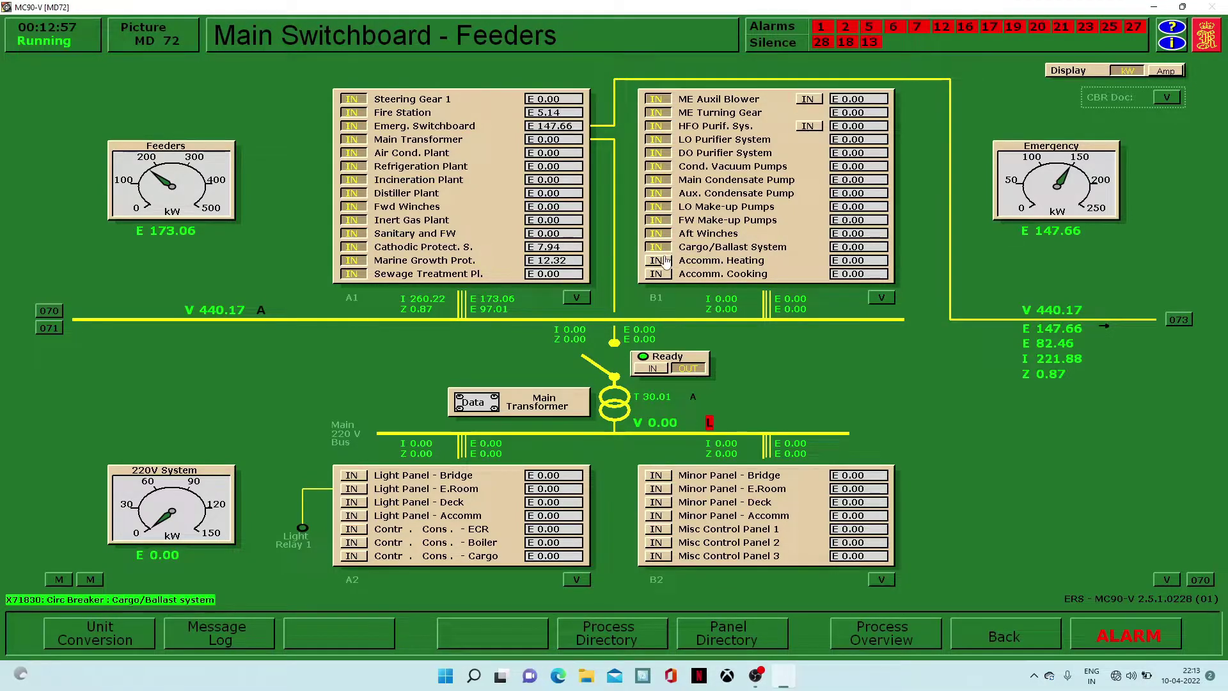
{"action": "left_click", "coordinate": [659, 260]}
{"action": "left_click", "coordinate": [659, 274]}
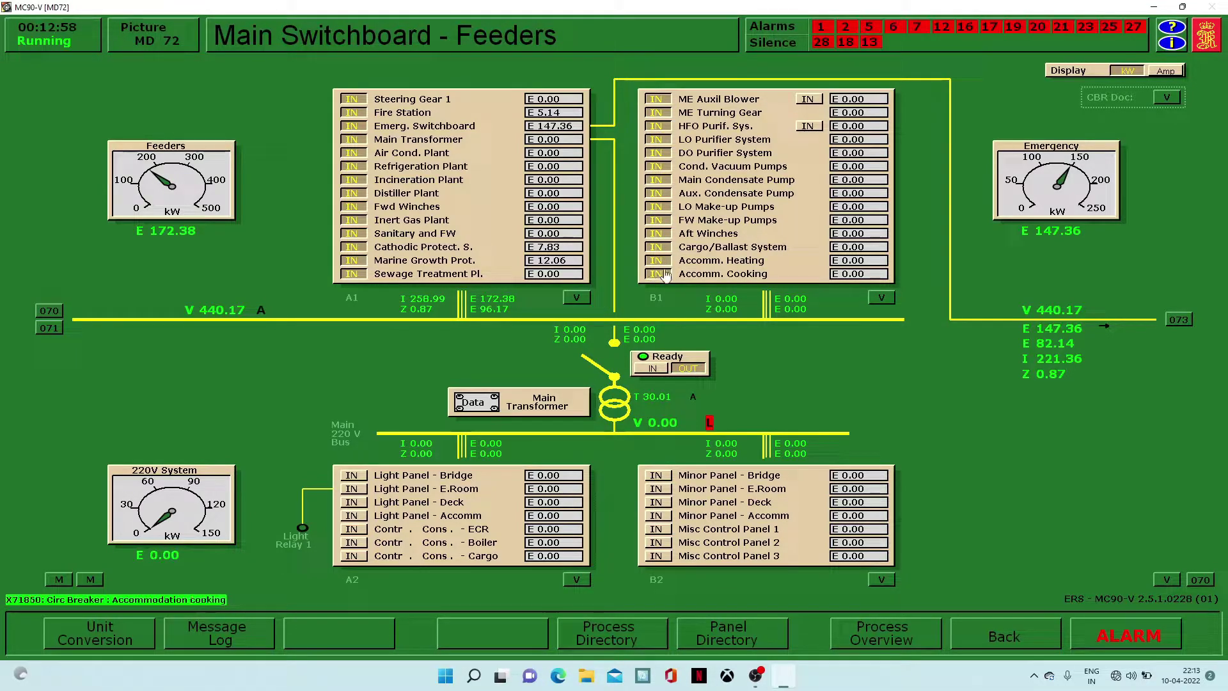
{"action": "left_click", "coordinate": [808, 98]}
{"action": "left_click", "coordinate": [808, 126]}
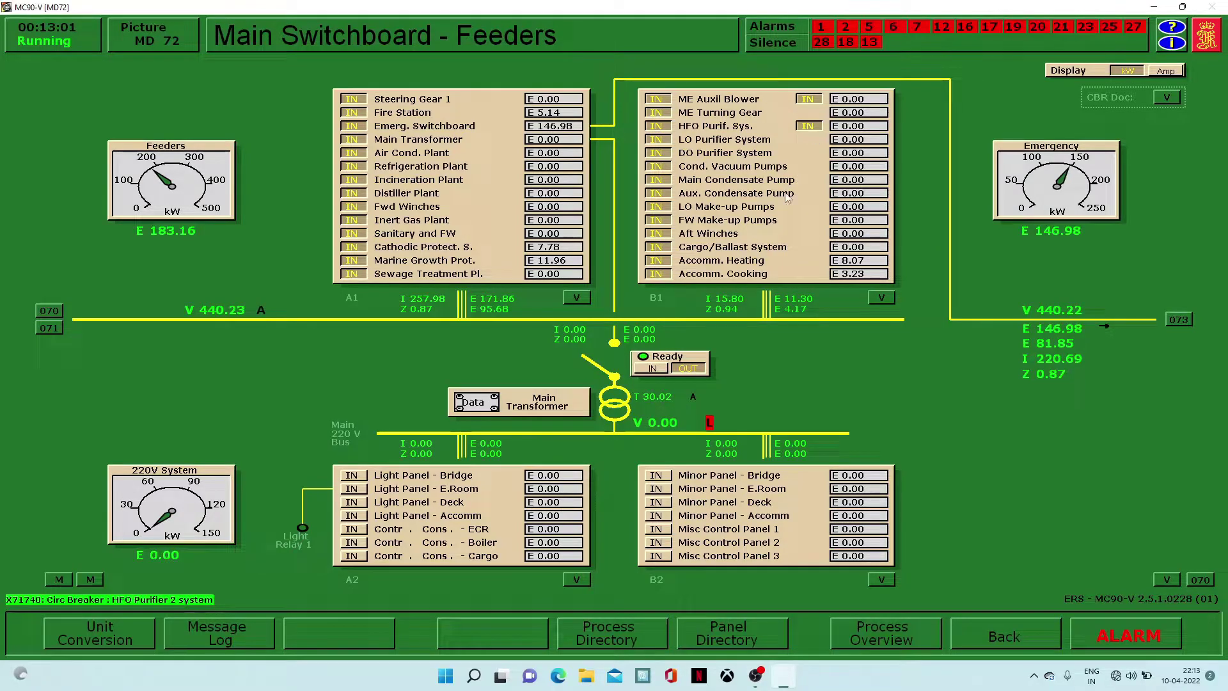
Close the main transformer inlet breaker and connect all section A2 light panel and control console breakers on the 220 V bus
{"action": "left_click", "coordinate": [663, 369]}
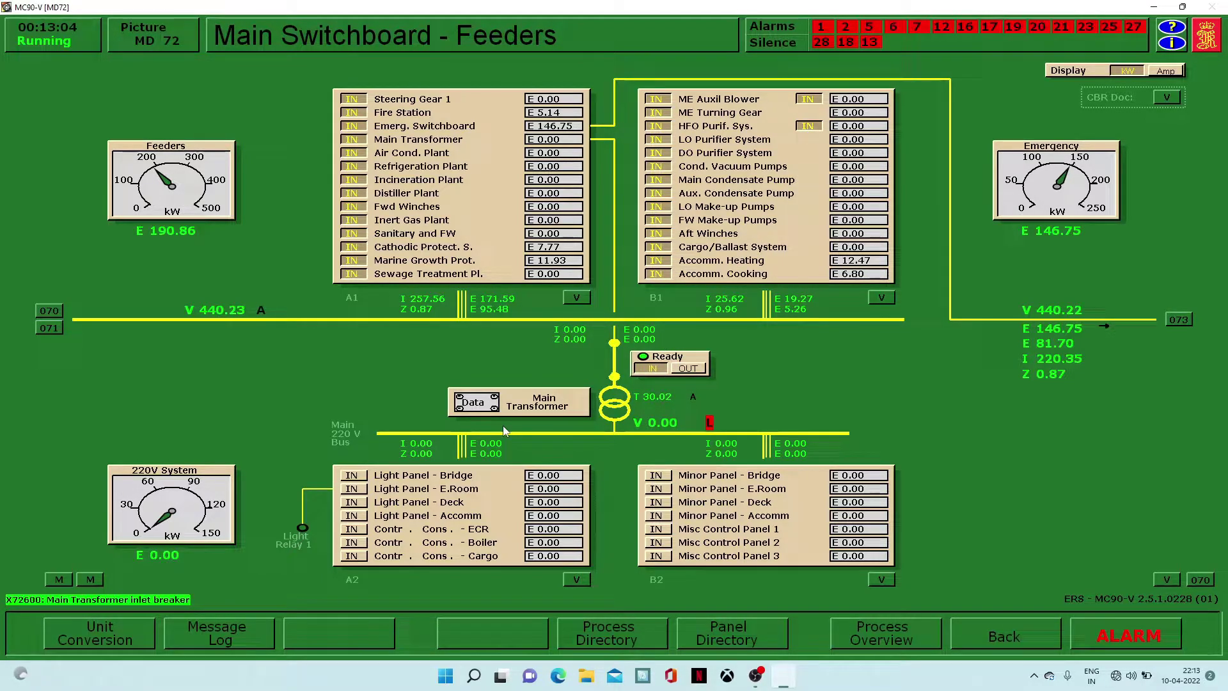
{"action": "left_click", "coordinate": [352, 474]}
{"action": "left_click", "coordinate": [353, 489]}
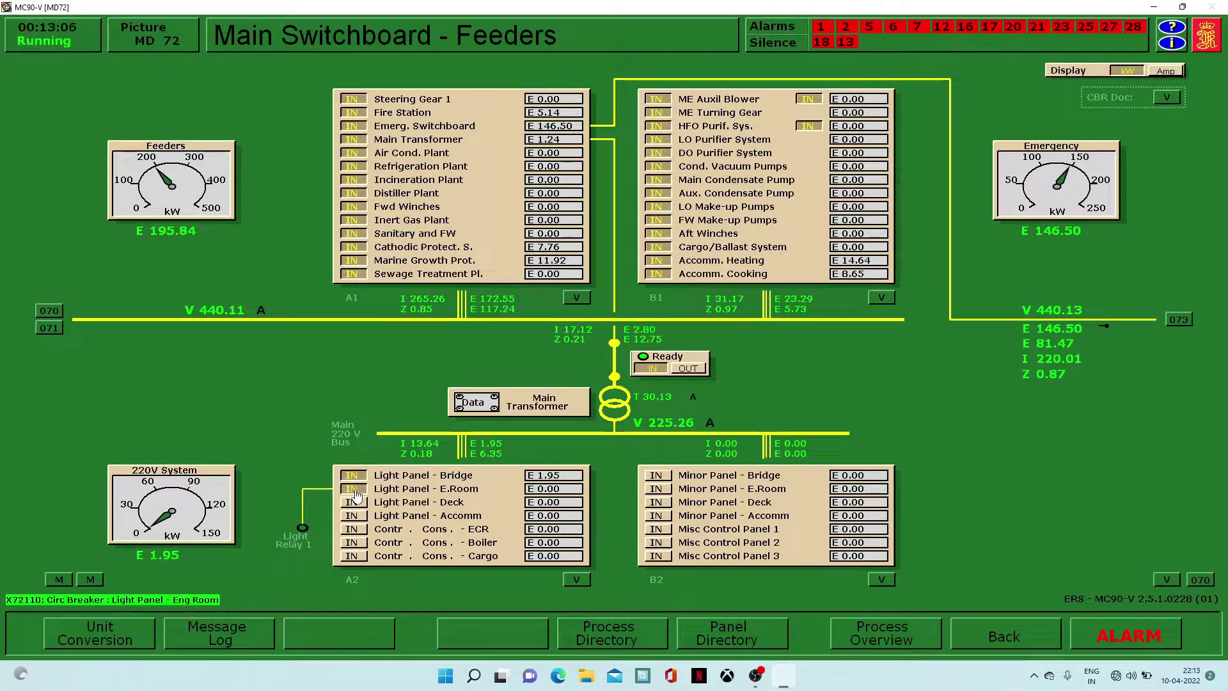
{"action": "left_click", "coordinate": [352, 502]}
{"action": "left_click", "coordinate": [352, 516]}
{"action": "left_click", "coordinate": [352, 529]}
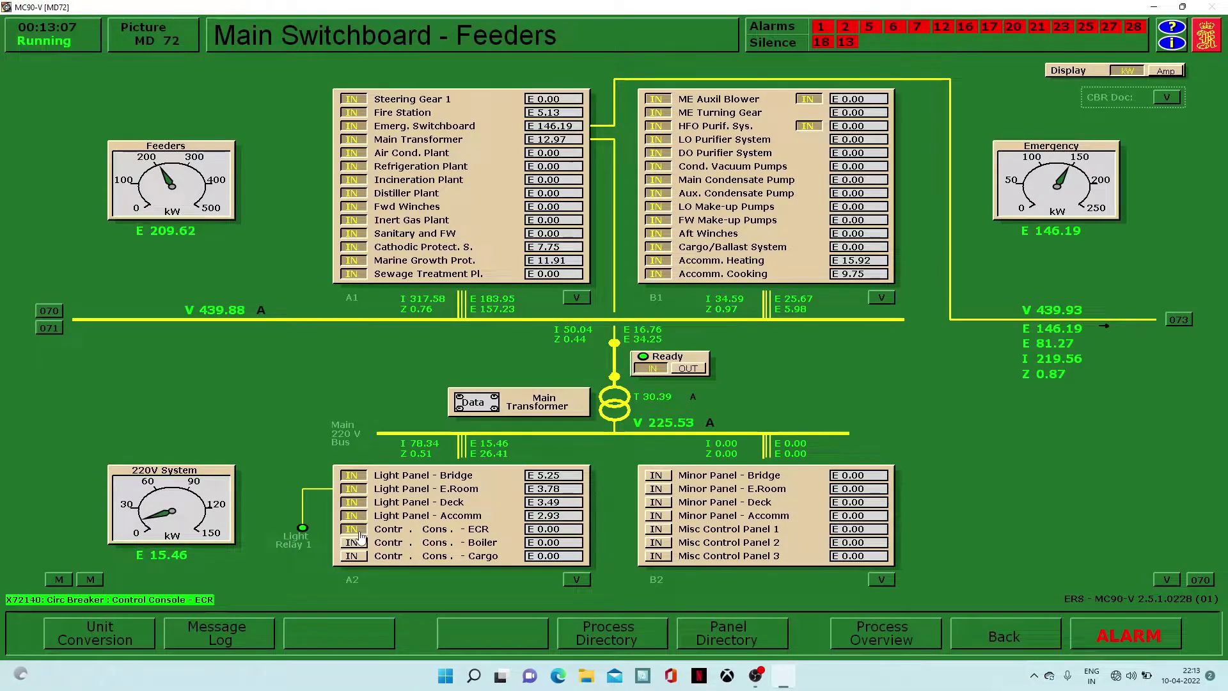
{"action": "left_click", "coordinate": [353, 542]}
{"action": "left_click", "coordinate": [356, 555]}
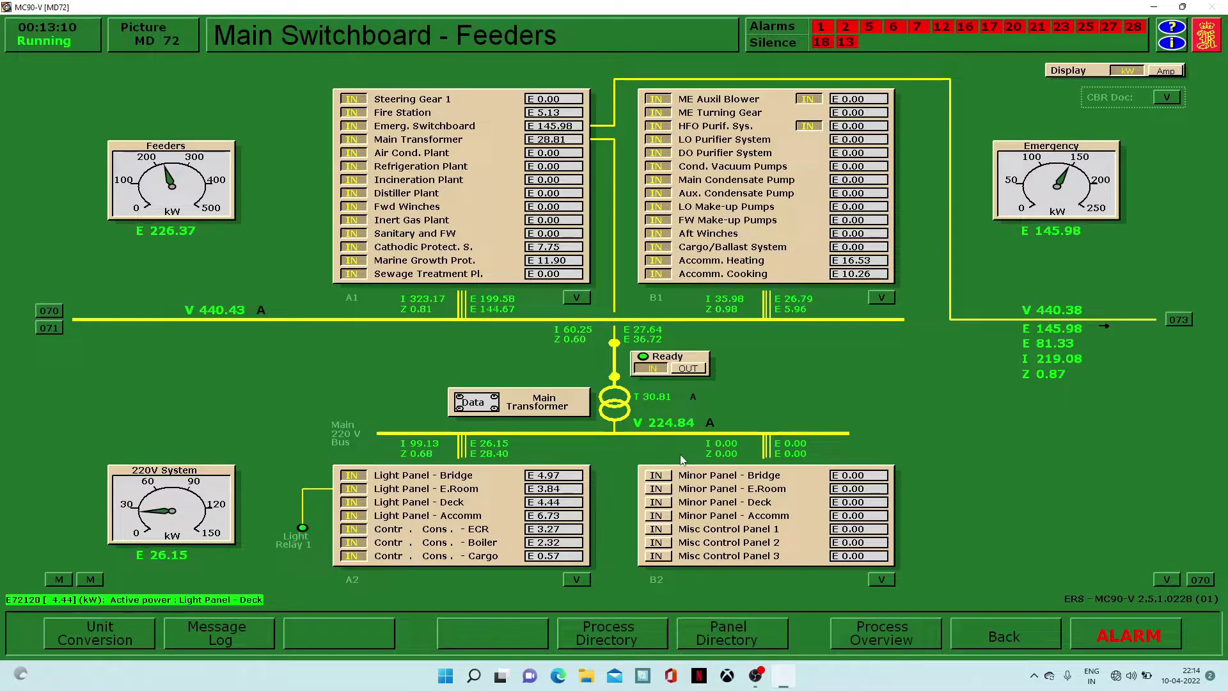
Connect all section B2 minor panel and Misc Control Panel breakers on the 220 V bus, and silence the alarms
{"action": "left_click", "coordinate": [659, 475]}
{"action": "left_click", "coordinate": [658, 489]}
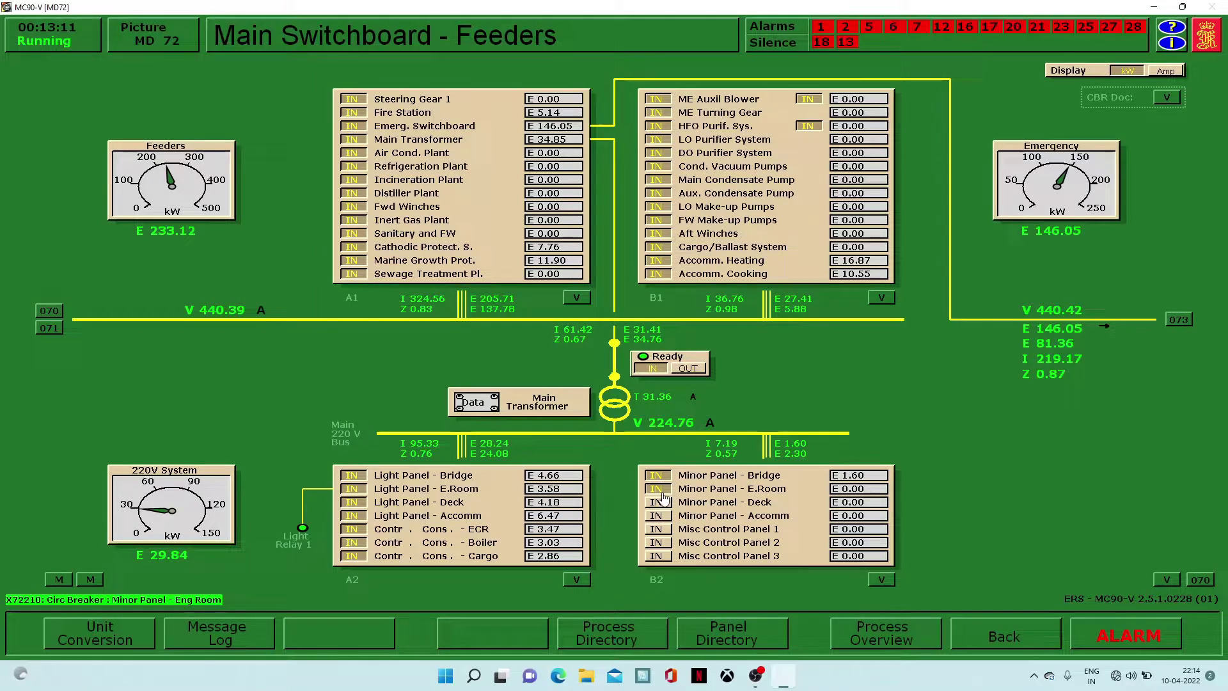
{"action": "left_click", "coordinate": [660, 502]}
{"action": "left_click", "coordinate": [658, 516]}
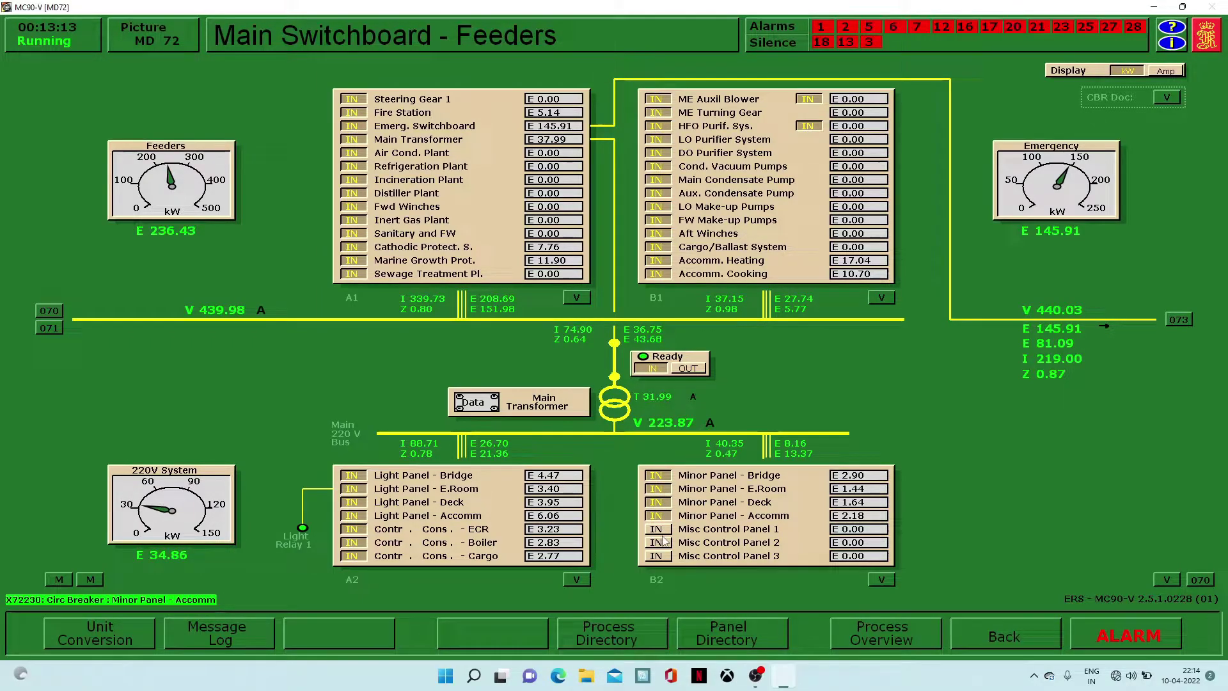
{"action": "left_click", "coordinate": [660, 530]}
{"action": "left_click", "coordinate": [660, 542]}
{"action": "left_click", "coordinate": [663, 556]}
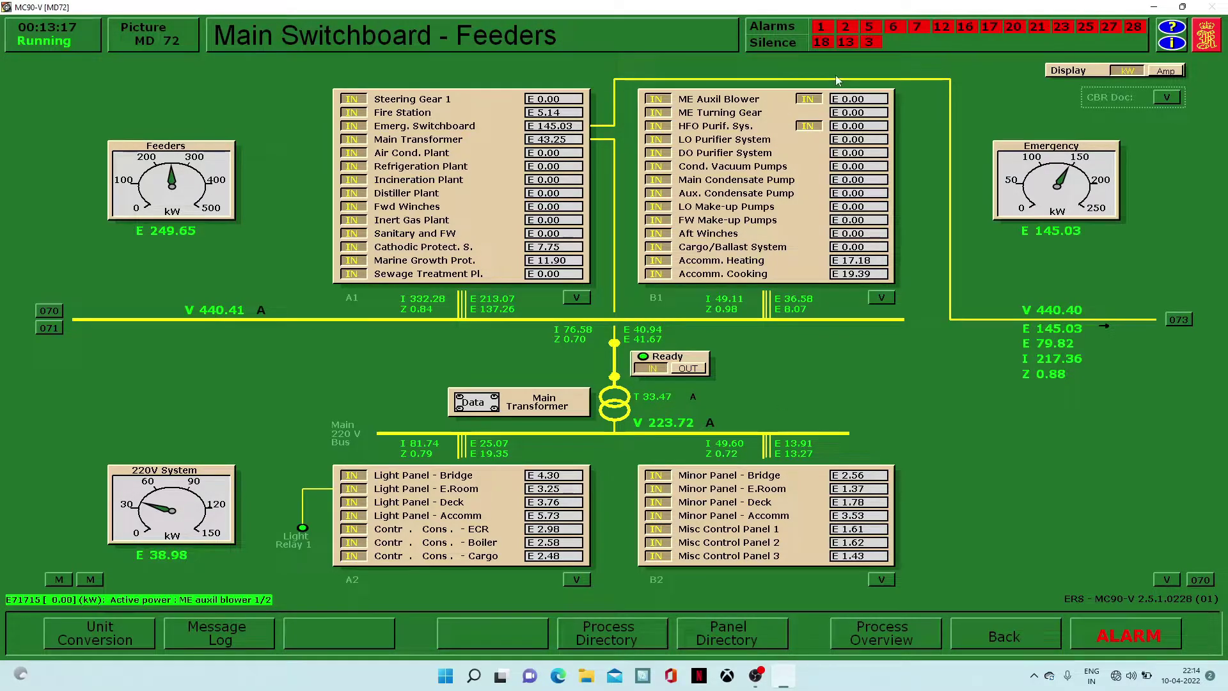
{"action": "left_click", "coordinate": [774, 43]}
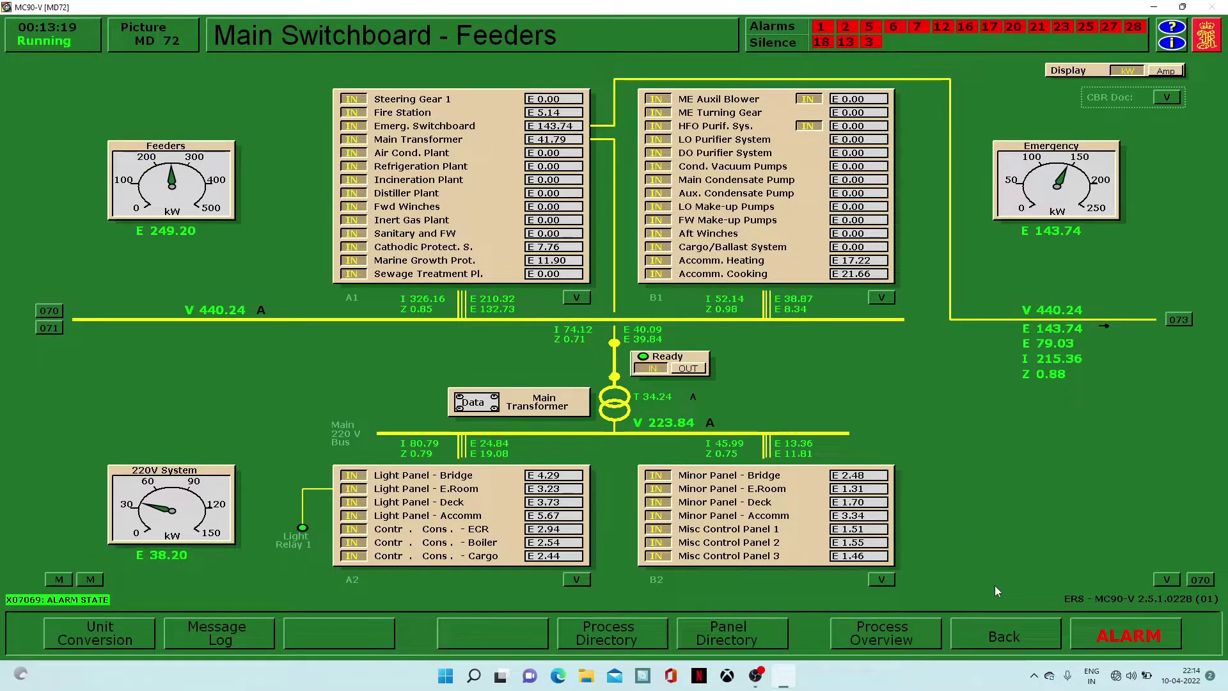
Open the Main Switchboard - Starters display and connect the breakers of ER air supply fans 1 to 4 and ER air exhaust fans 1 to 4
{"action": "left_click", "coordinate": [1000, 632]}
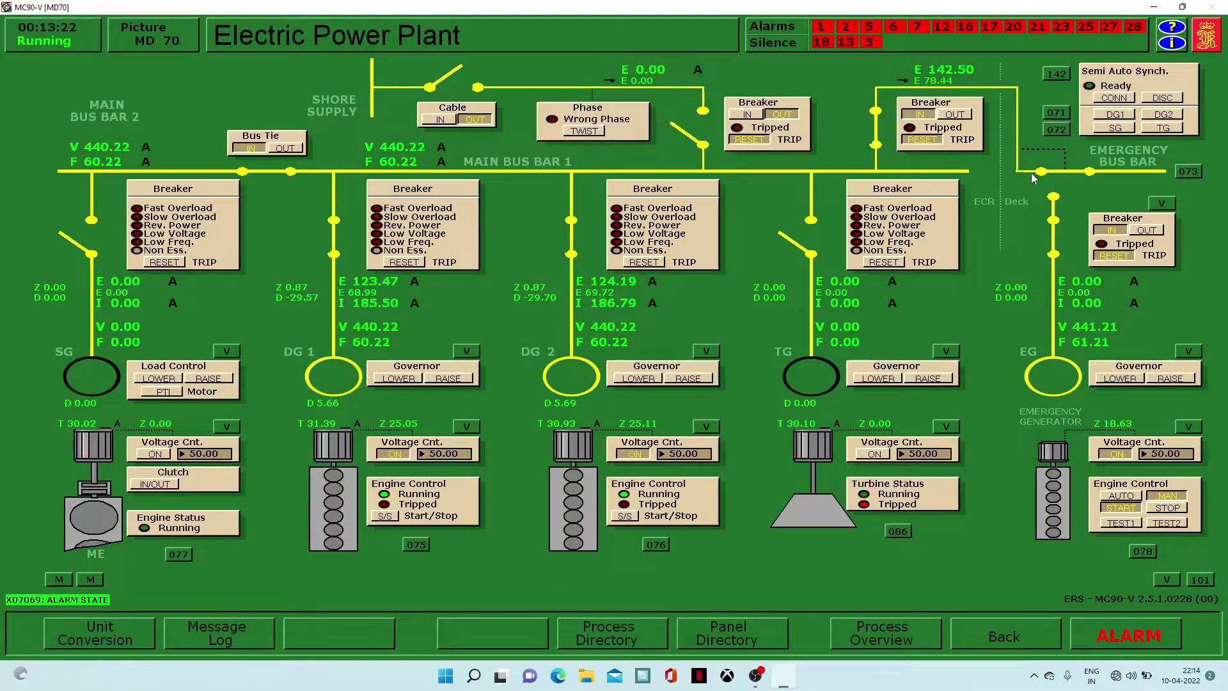
{"action": "left_click", "coordinate": [1054, 132]}
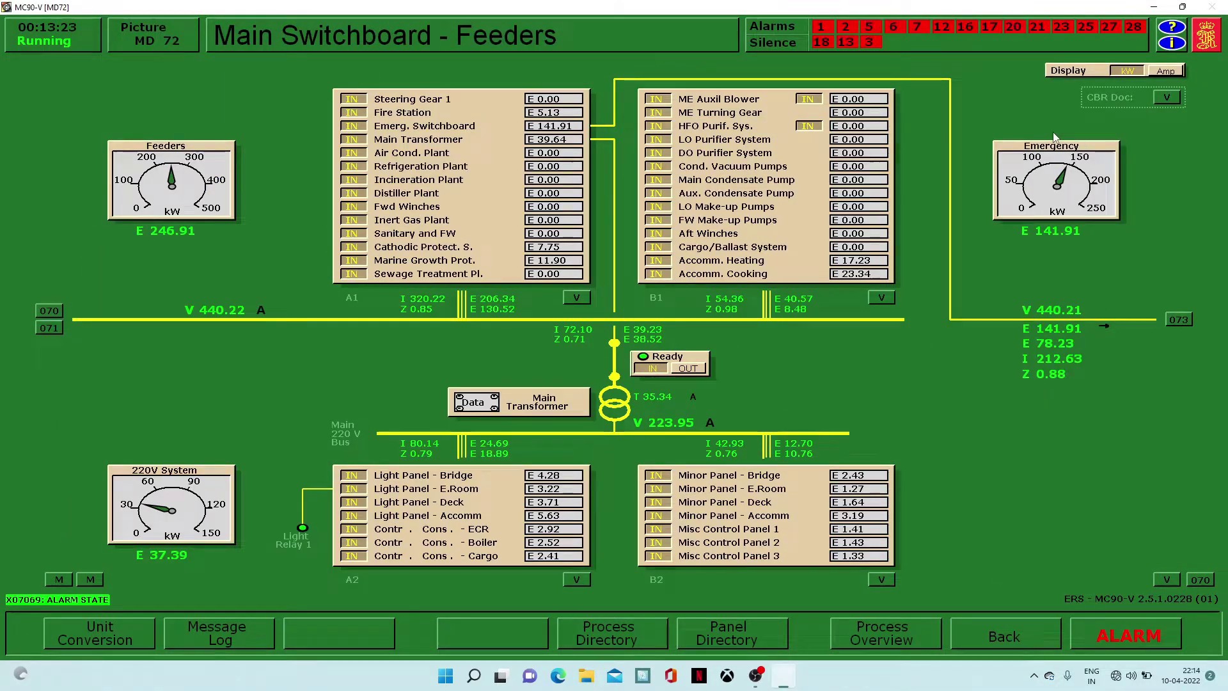
{"action": "left_click", "coordinate": [1009, 649]}
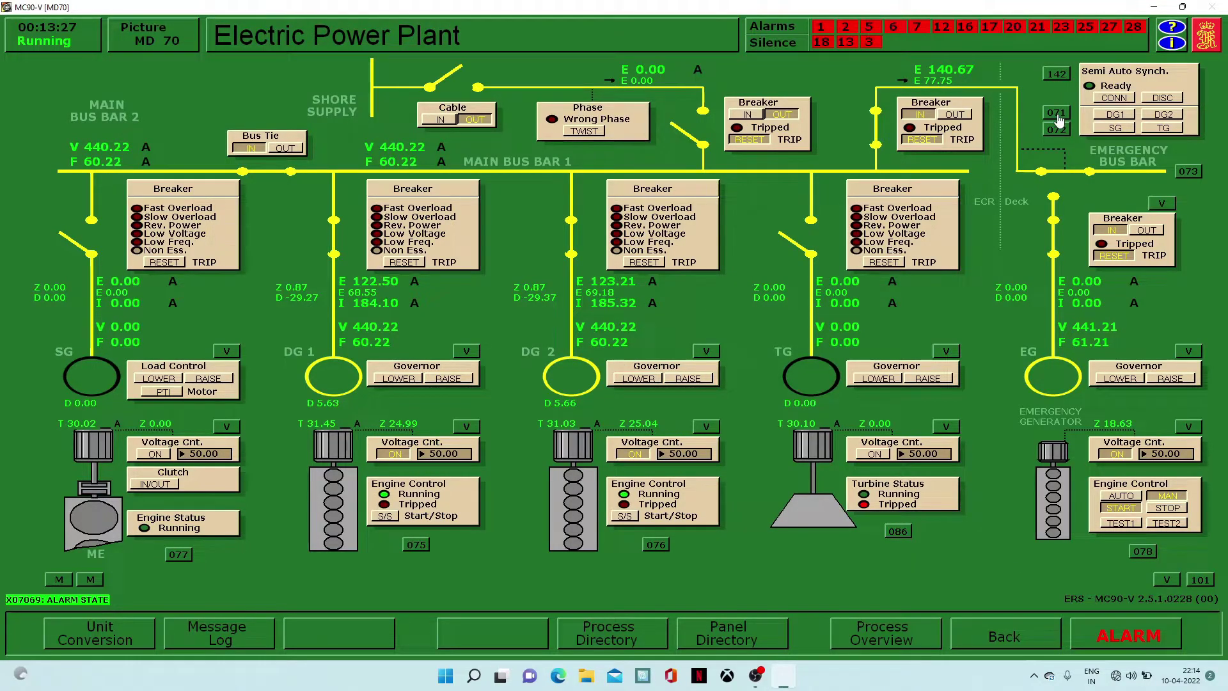
{"action": "left_click", "coordinate": [1058, 116]}
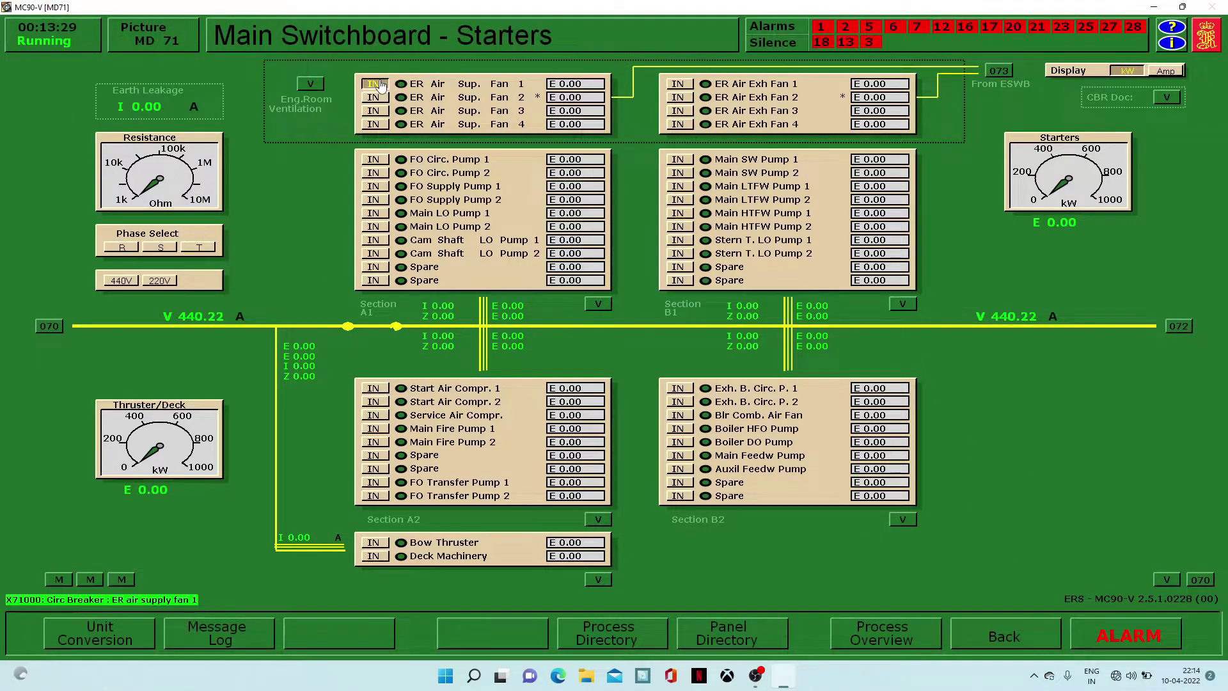
{"action": "left_click", "coordinate": [380, 113]}
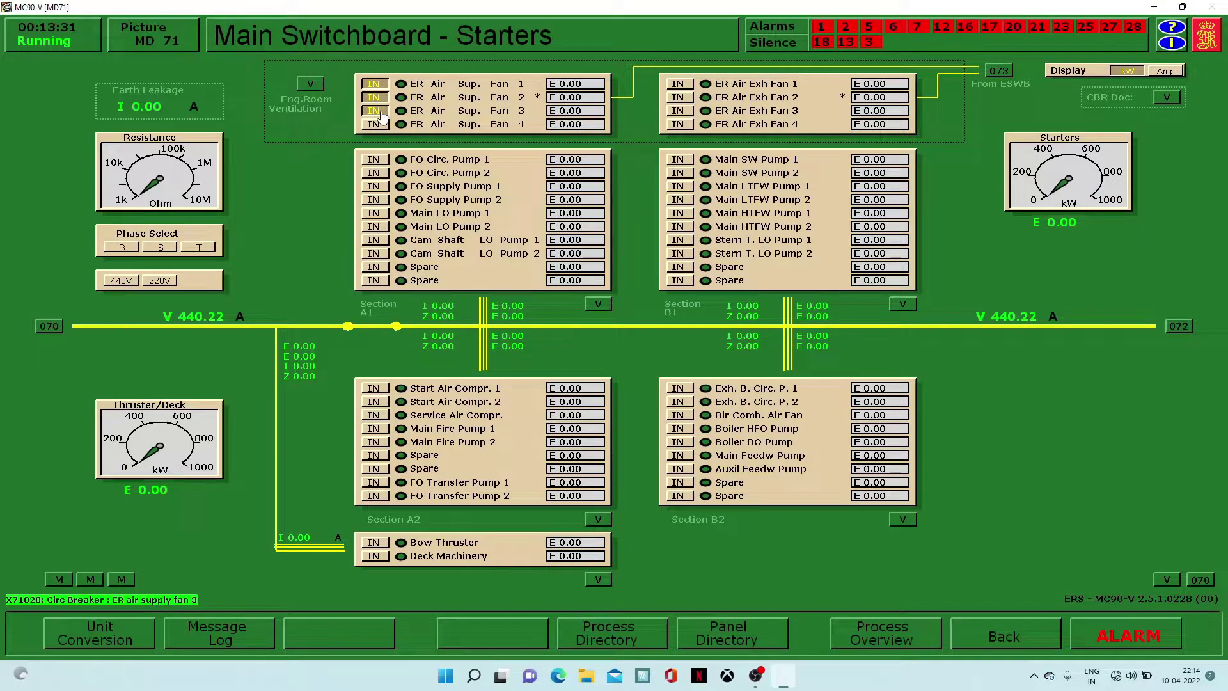
{"action": "left_click", "coordinate": [382, 125]}
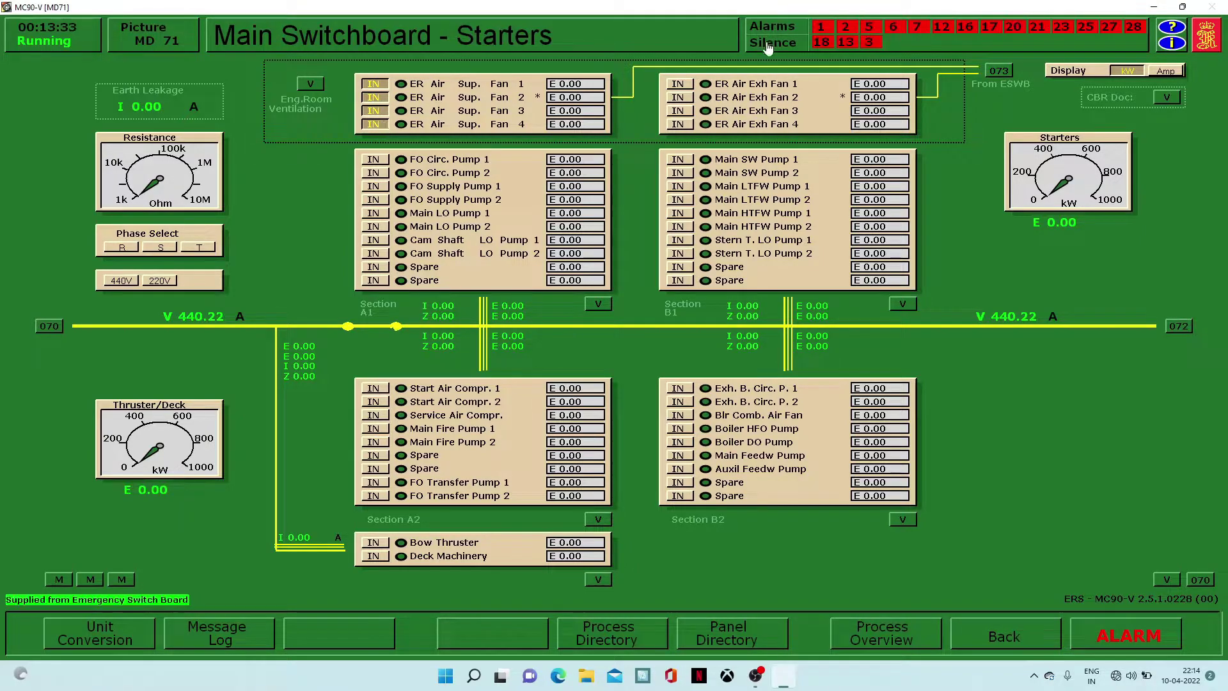
{"action": "left_click", "coordinate": [683, 98]}
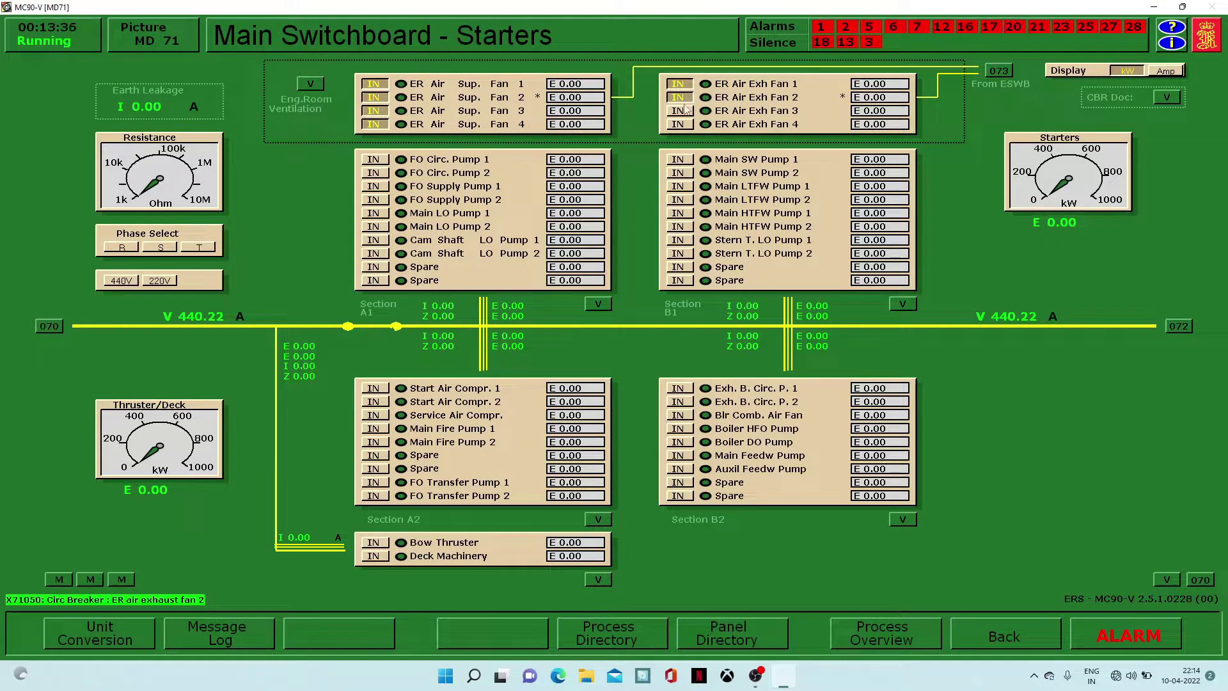
{"action": "left_click", "coordinate": [684, 112]}
{"action": "left_click", "coordinate": [684, 124]}
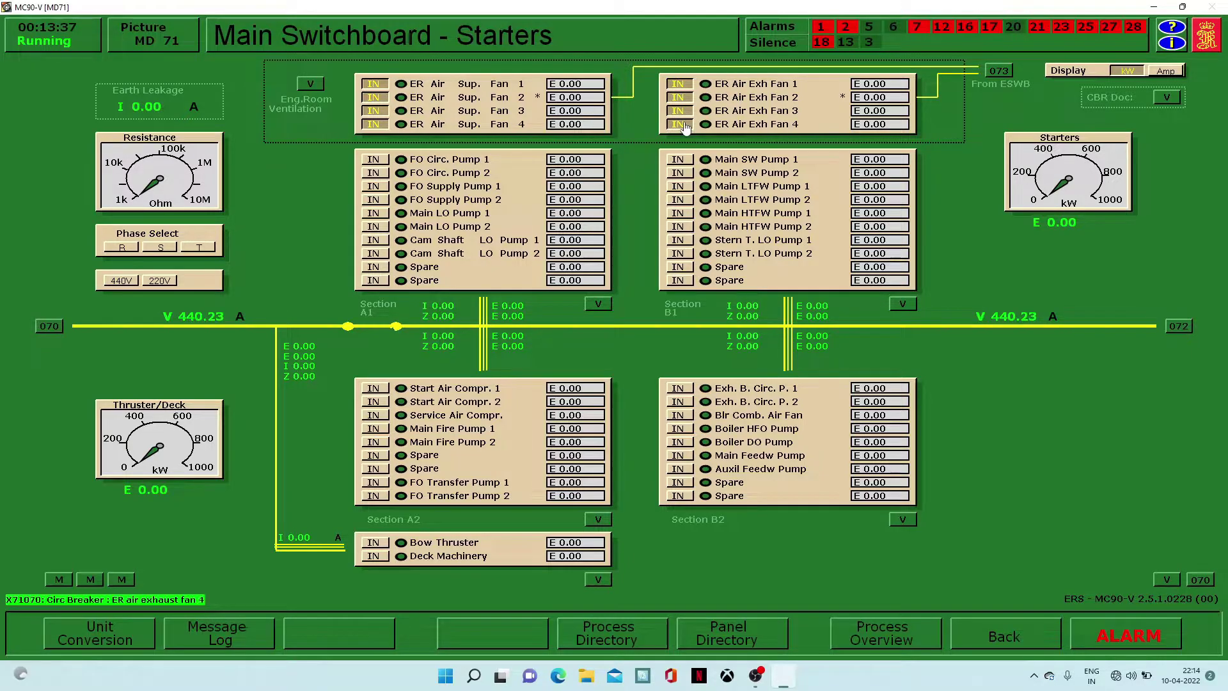
Connect the section A1 starter breakers of FO circulation, FO supply, main LO and camshaft LO pumps 1 and 2
{"action": "left_click", "coordinate": [376, 160]}
{"action": "left_click", "coordinate": [379, 173]}
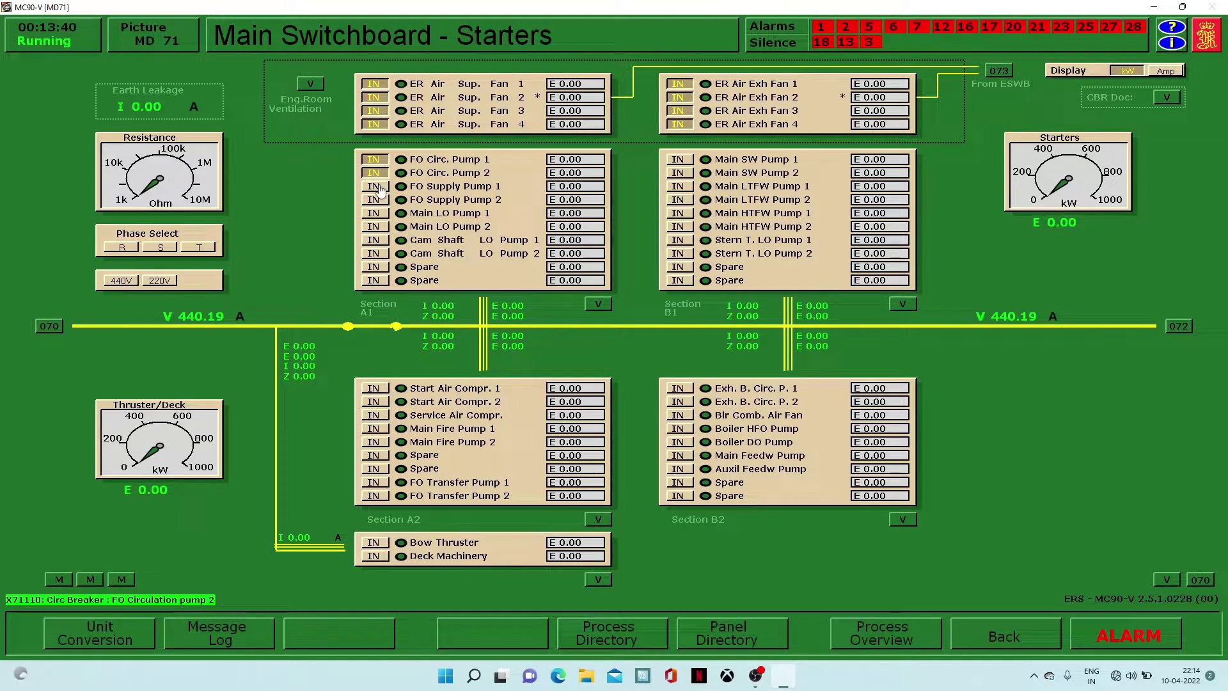
{"action": "left_click", "coordinate": [378, 187]}
{"action": "left_click", "coordinate": [379, 200]}
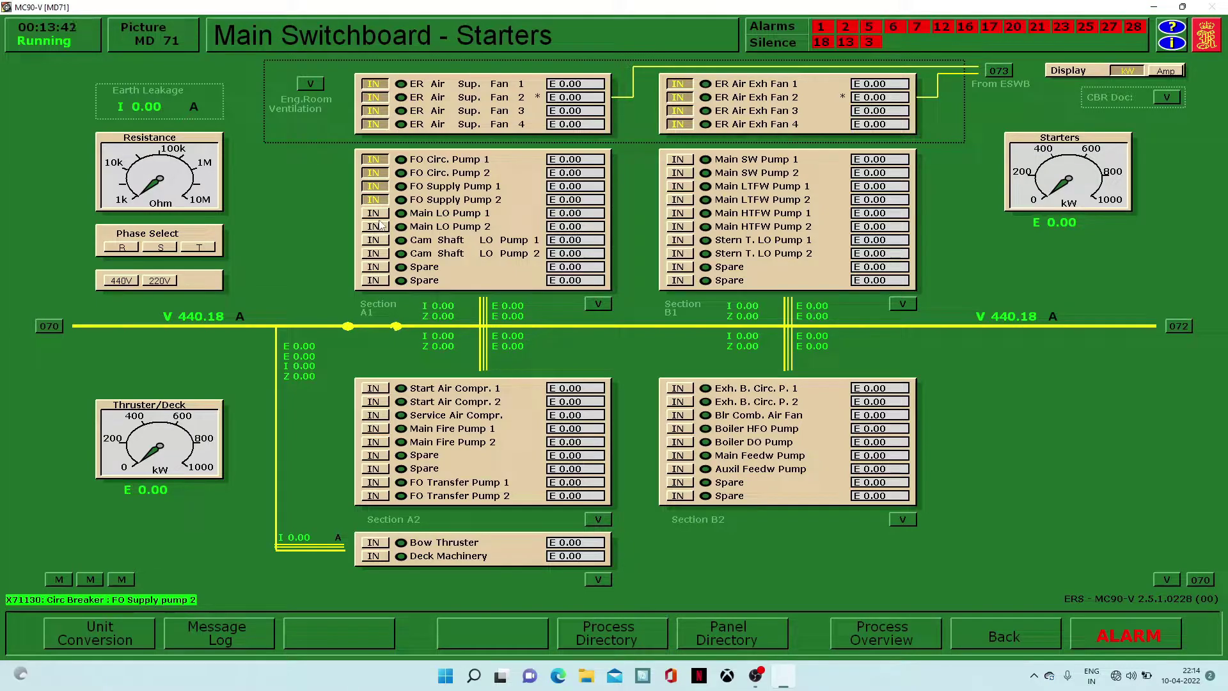
{"action": "left_click", "coordinate": [379, 215]}
{"action": "left_click", "coordinate": [380, 229]}
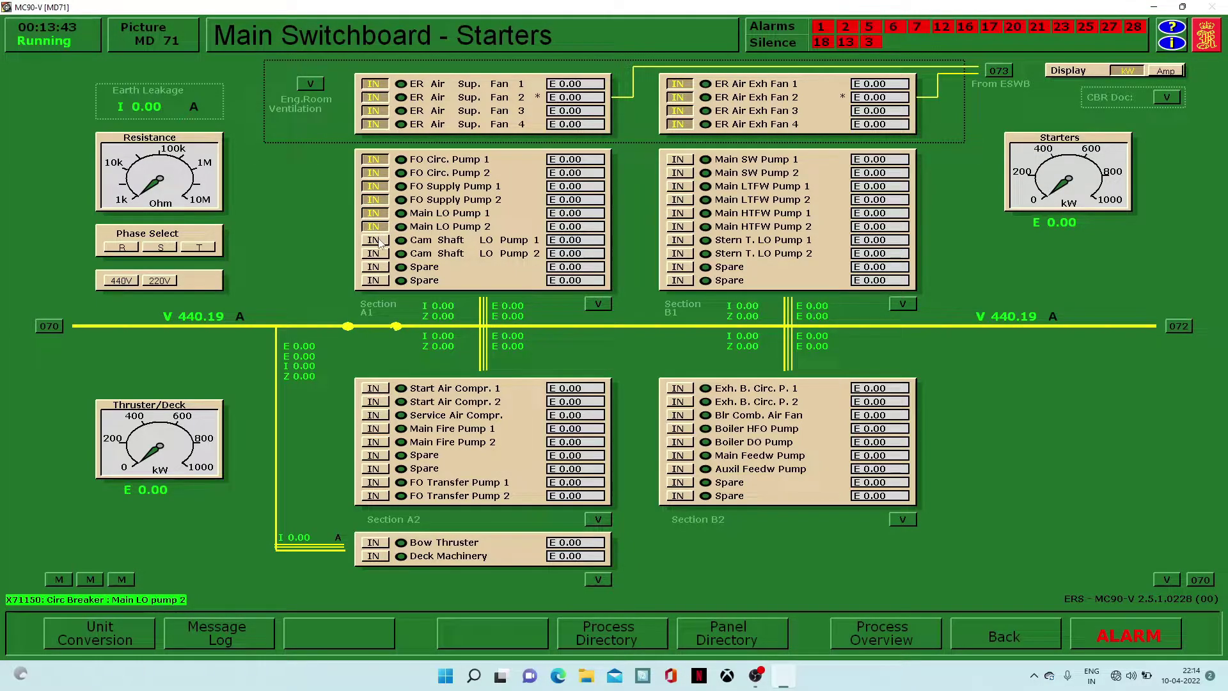
{"action": "left_click", "coordinate": [378, 240]}
{"action": "left_click", "coordinate": [378, 254]}
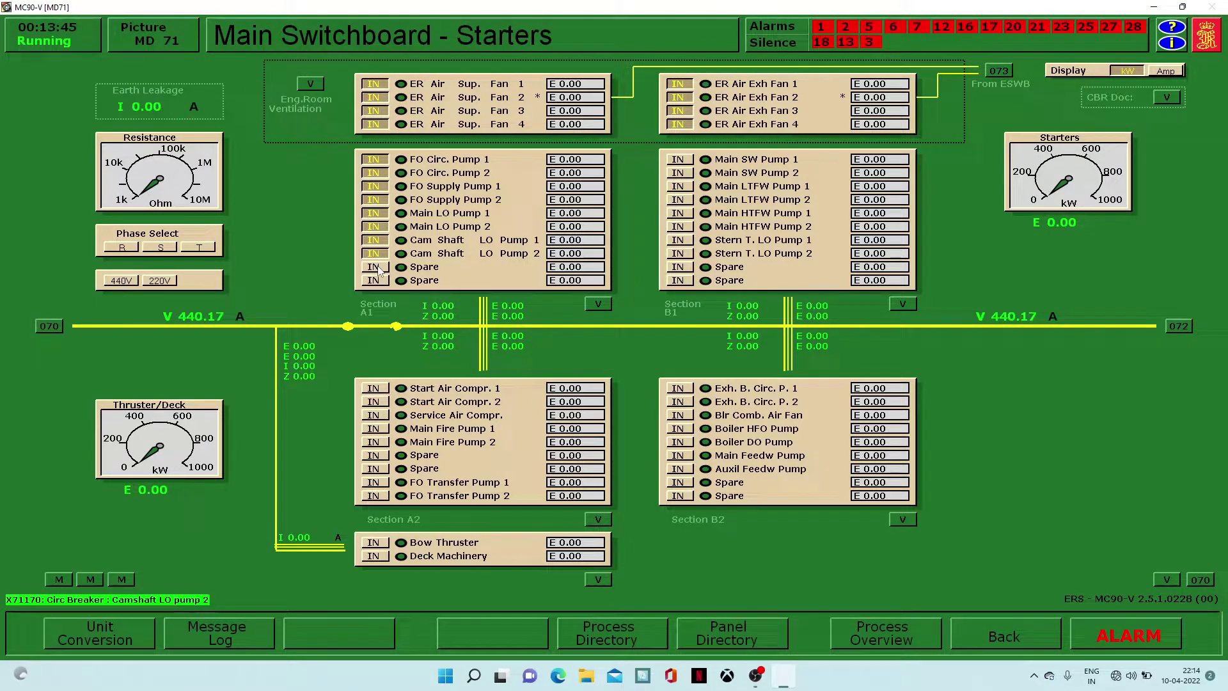
Connect the section B1 starter breakers of main SW, LTFW, HTFW and stern tube LO pumps 1 and 2
{"action": "left_click", "coordinate": [687, 161]}
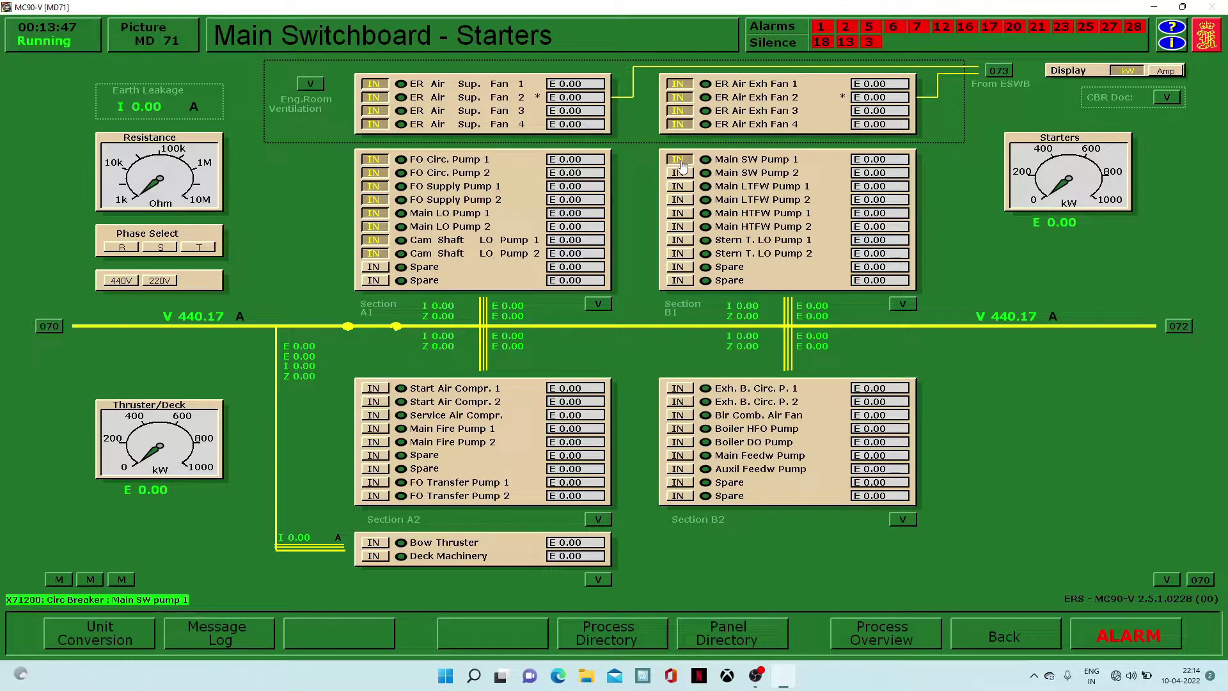
{"action": "left_click", "coordinate": [682, 174]}
{"action": "left_click", "coordinate": [681, 187]}
{"action": "left_click", "coordinate": [683, 200]}
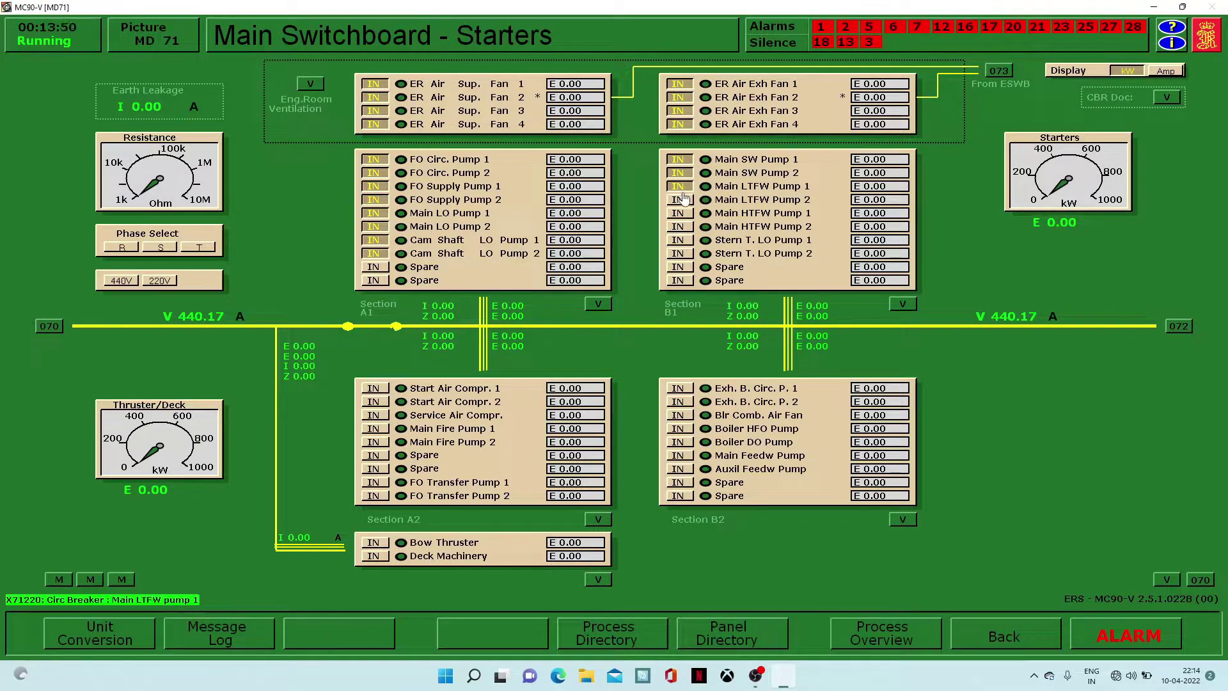
{"action": "left_click", "coordinate": [686, 214]}
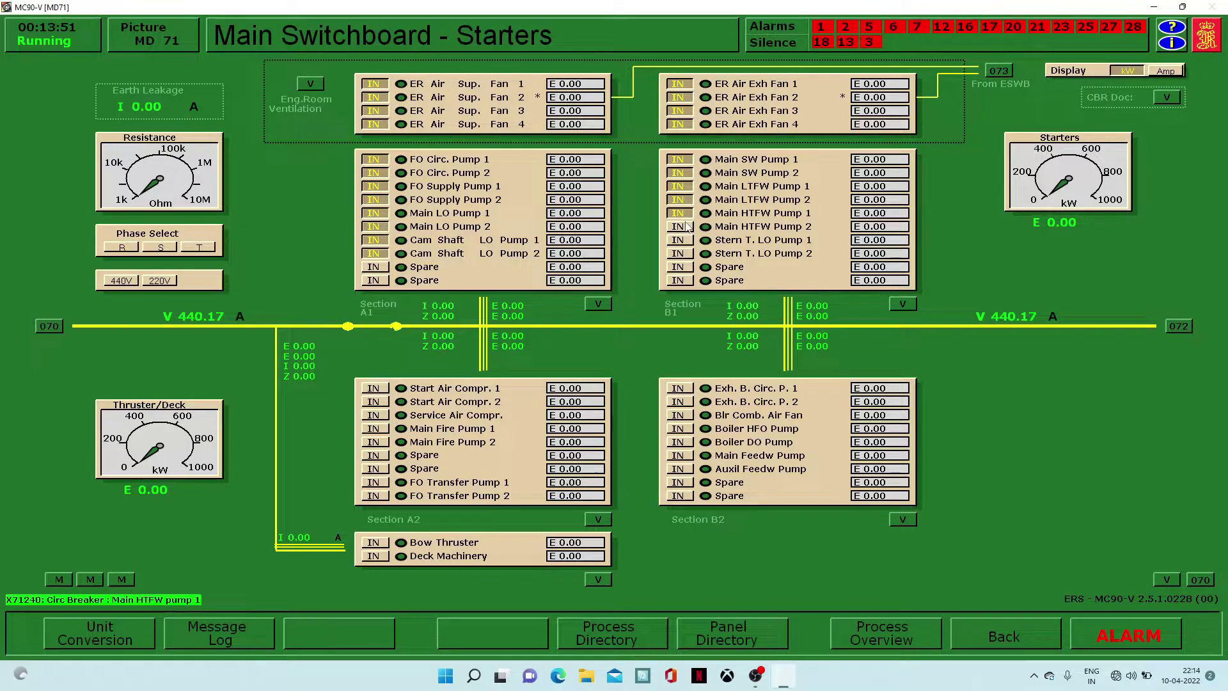
{"action": "left_click", "coordinate": [686, 228]}
{"action": "left_click", "coordinate": [686, 241]}
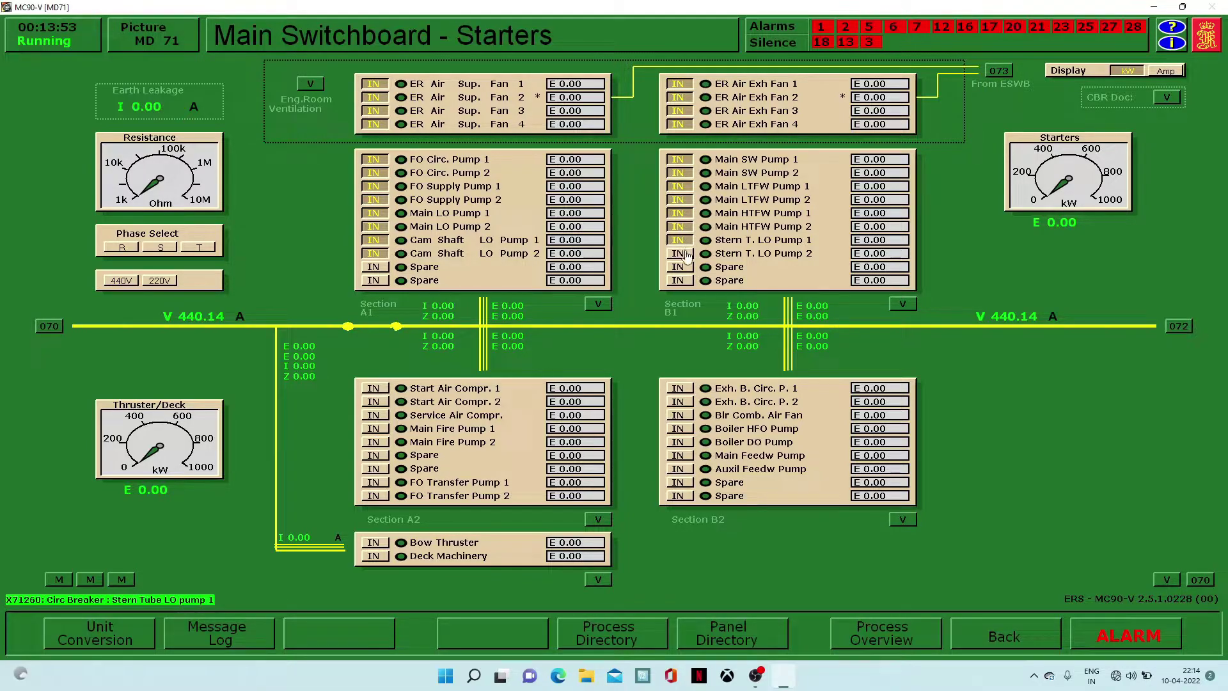
{"action": "left_click", "coordinate": [687, 255]}
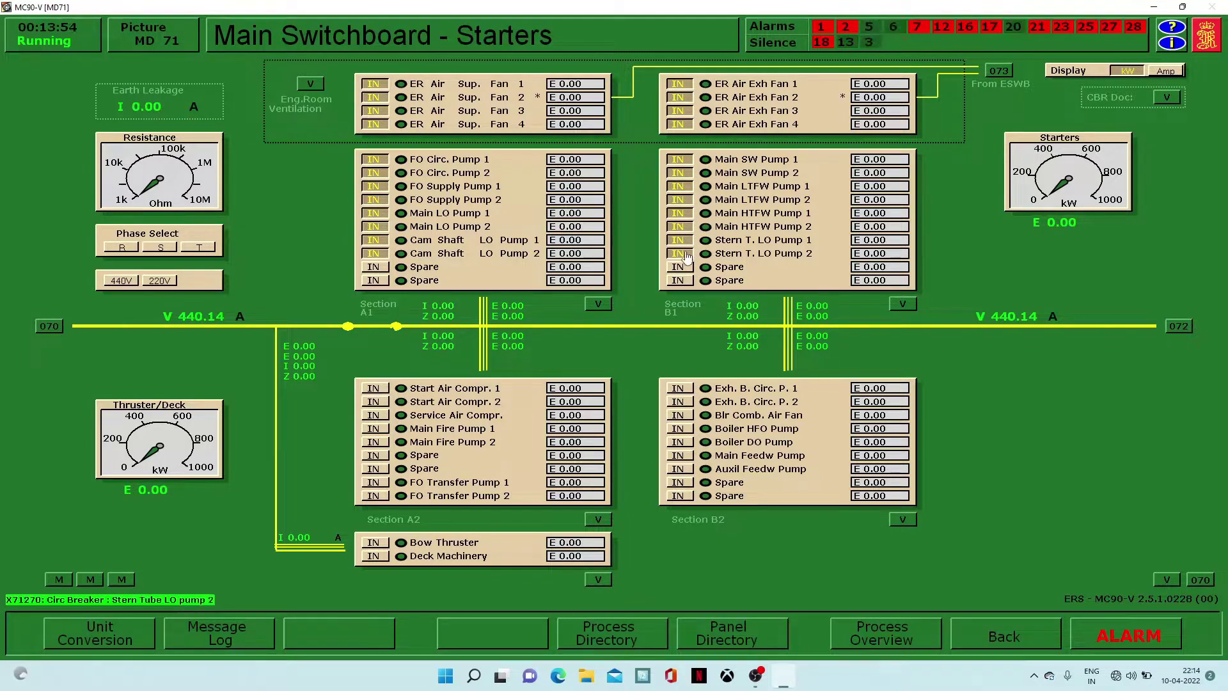
Connect the section A2 starter breakers of both start air compressors, the service air compressor, main fire pumps 1 and 2, and FO transfer pumps 1 and 2
{"action": "left_click", "coordinate": [383, 389]}
{"action": "left_click", "coordinate": [383, 403]}
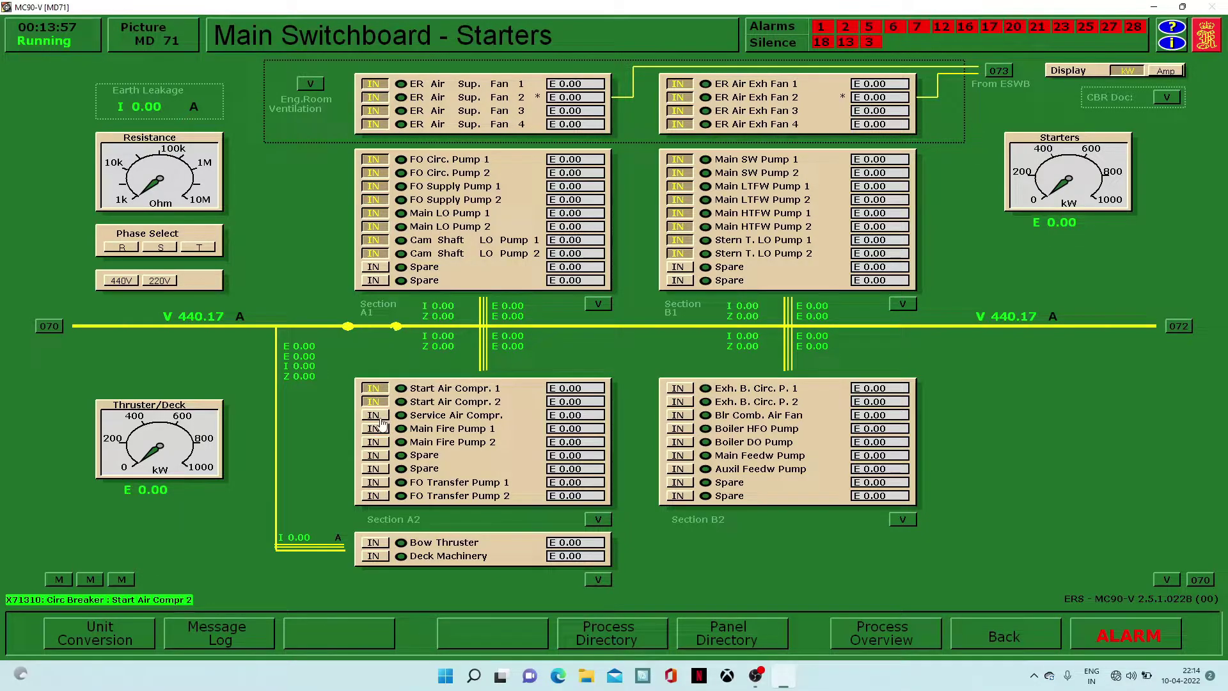
{"action": "left_click", "coordinate": [380, 417]}
{"action": "left_click", "coordinate": [381, 431]}
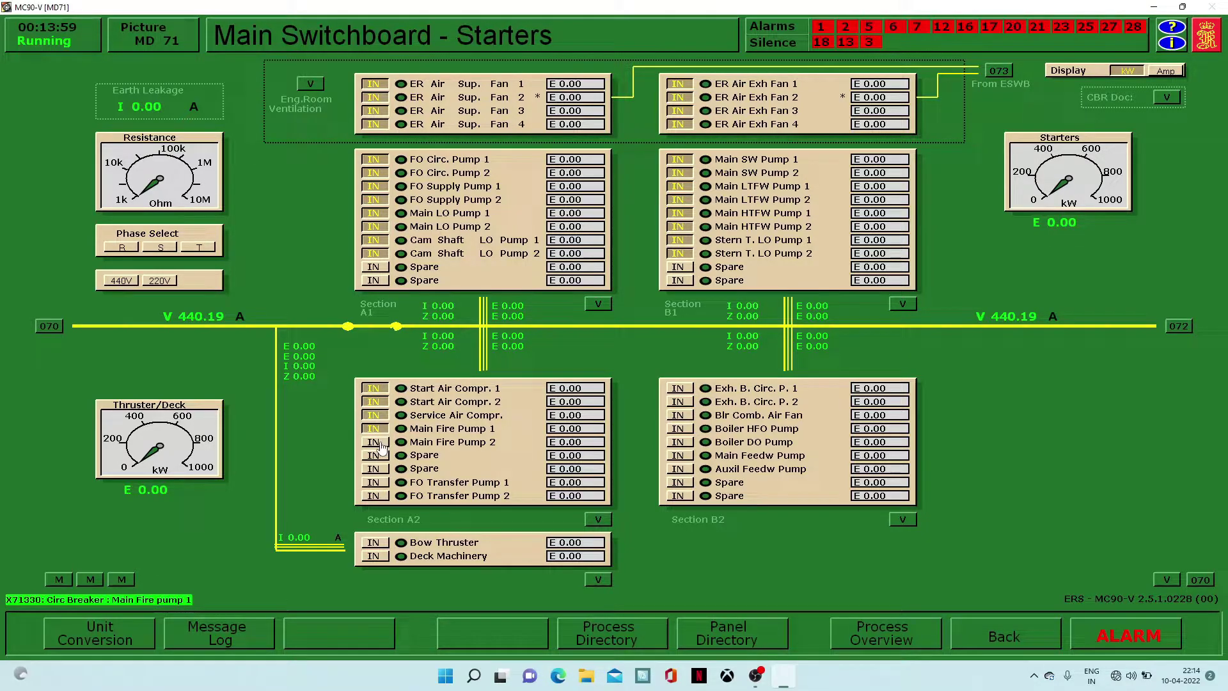
{"action": "left_click", "coordinate": [381, 445]}
{"action": "left_click", "coordinate": [381, 484]}
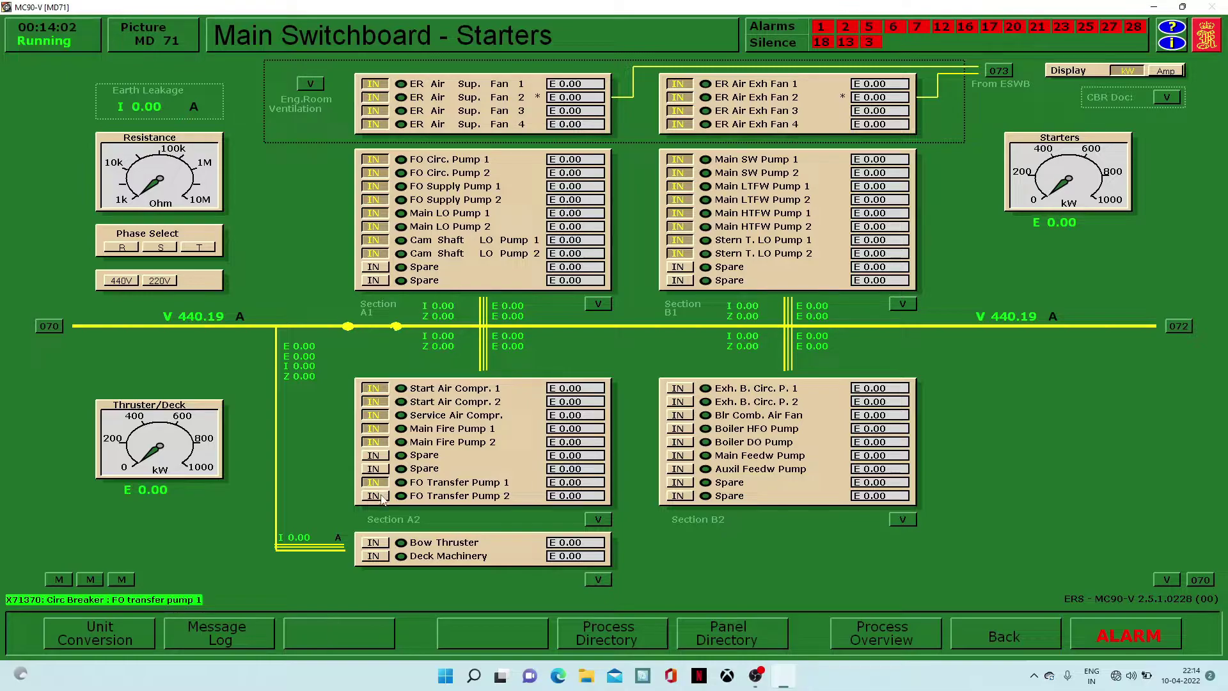
{"action": "left_click", "coordinate": [381, 496]}
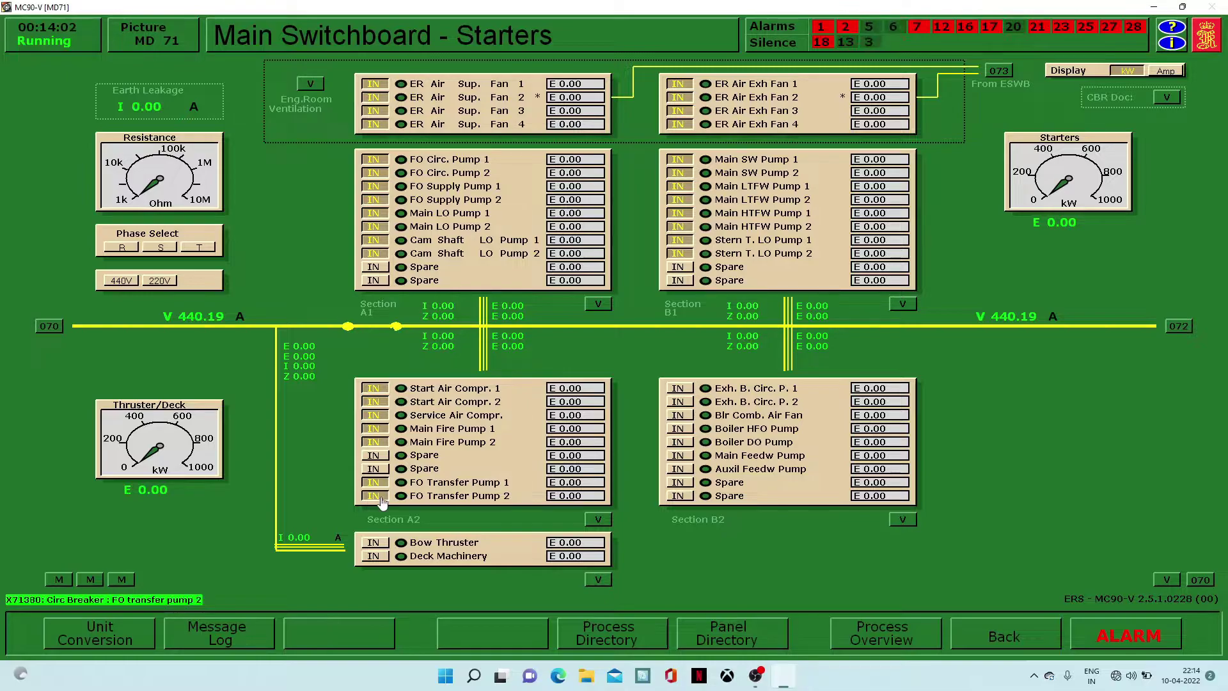
Connect all non-spare section B2 starter breakers, from Exh. B. Circ. P. 1 to Auxil Feedw Pump, and the Bow Thruster and Deck Machinery breakers
{"action": "left_click", "coordinate": [679, 389]}
{"action": "left_click", "coordinate": [680, 401]}
{"action": "left_click", "coordinate": [680, 415]}
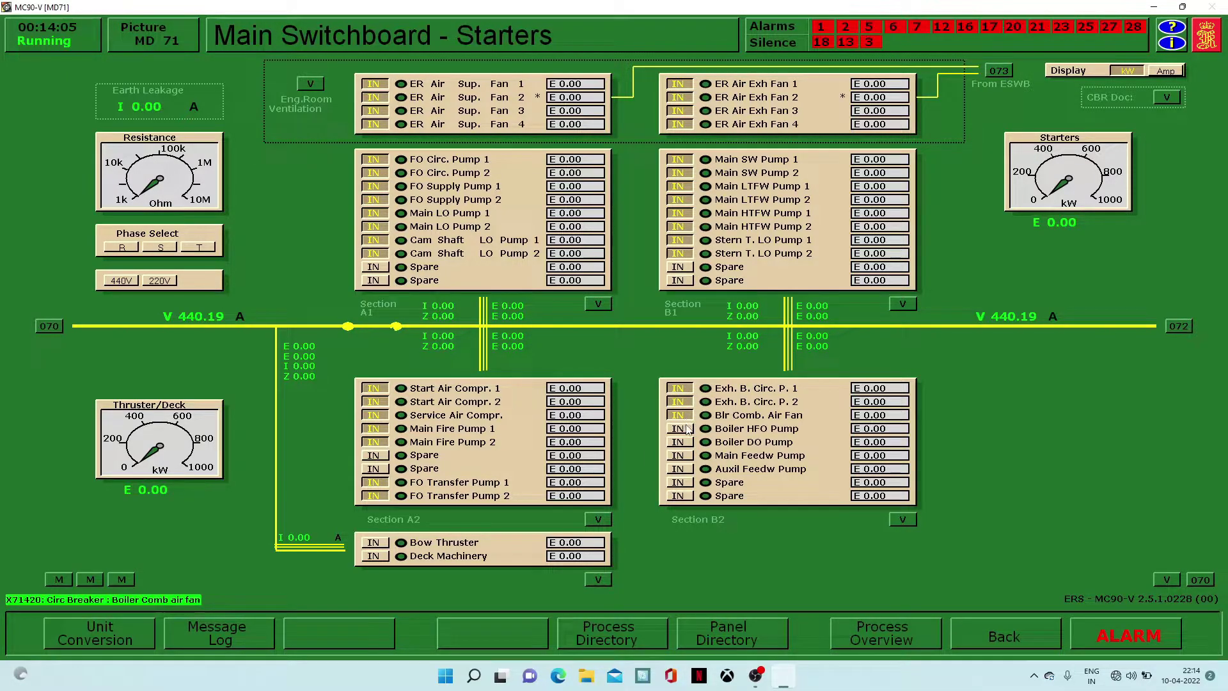
{"action": "left_click", "coordinate": [683, 430]}
{"action": "left_click", "coordinate": [683, 442]}
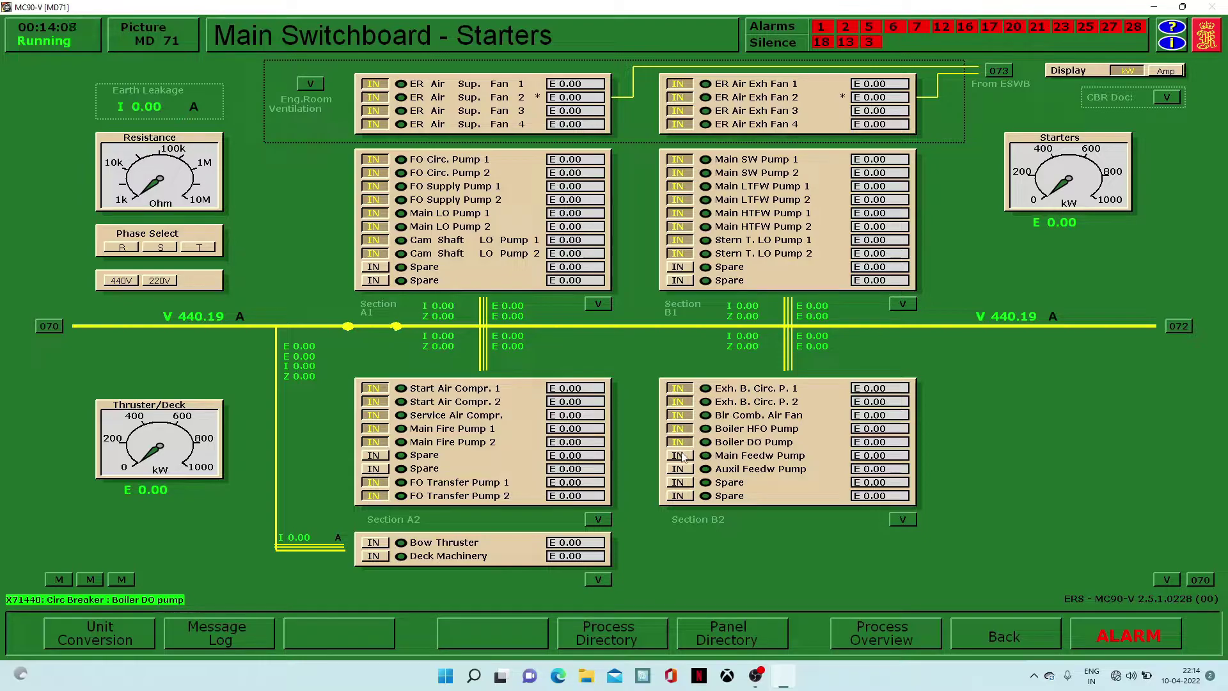
{"action": "left_click", "coordinate": [683, 457]}
{"action": "left_click", "coordinate": [683, 471]}
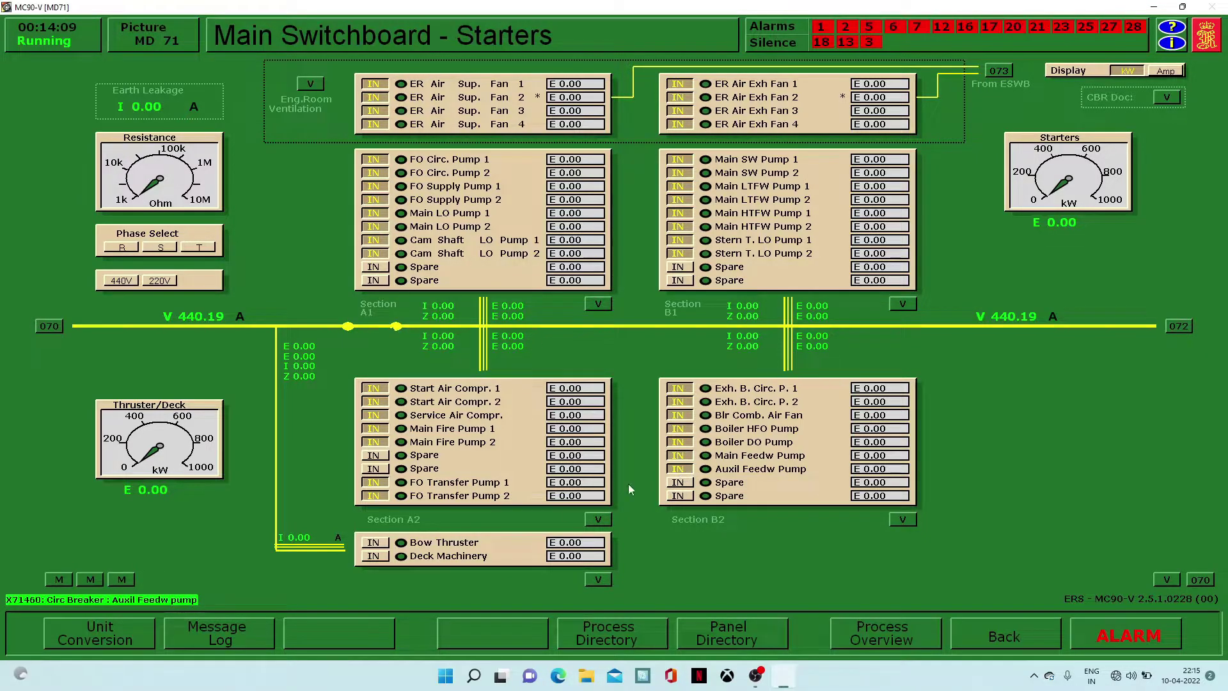
{"action": "left_click", "coordinate": [384, 544]}
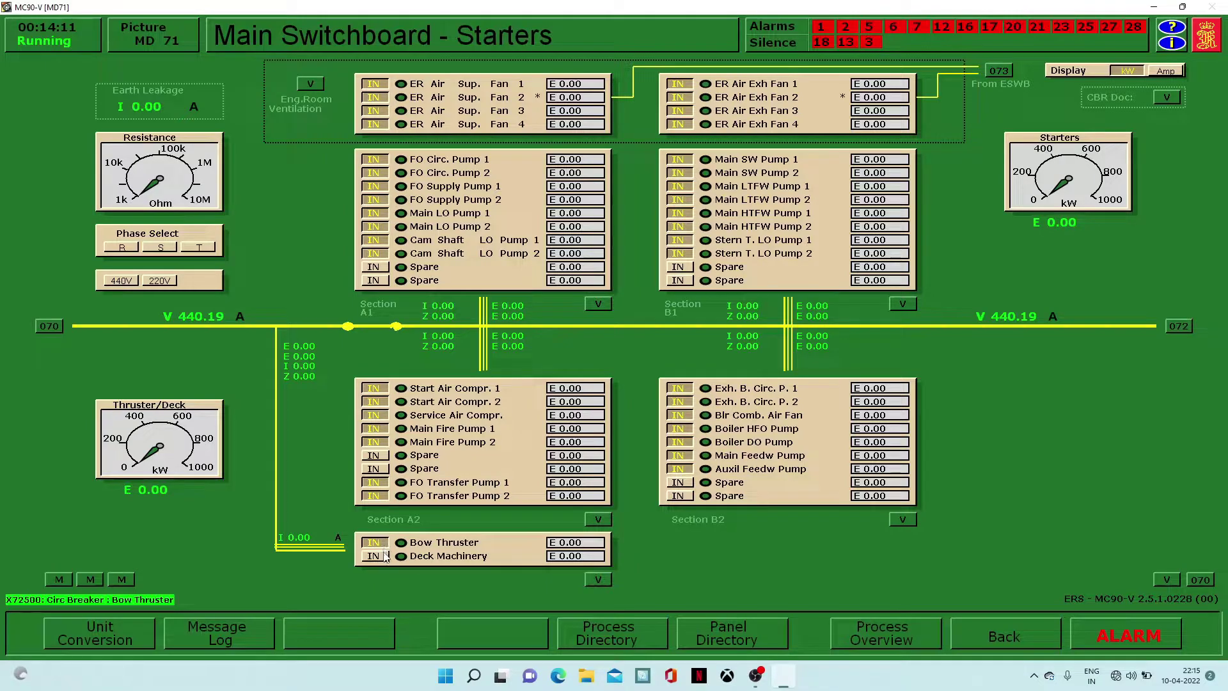
{"action": "left_click", "coordinate": [385, 556]}
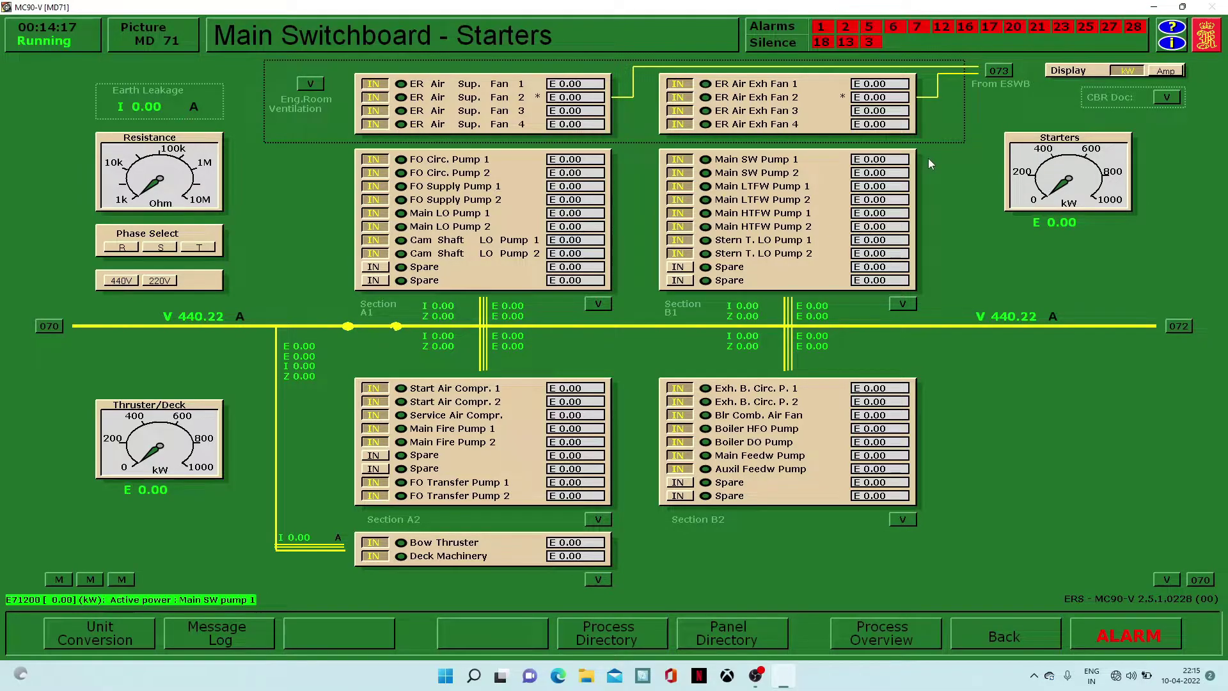
Check the running and breaker status of Diesel Generator no. 1 and Diesel Generator no. 2 on their process displays
{"action": "left_click", "coordinate": [650, 636]}
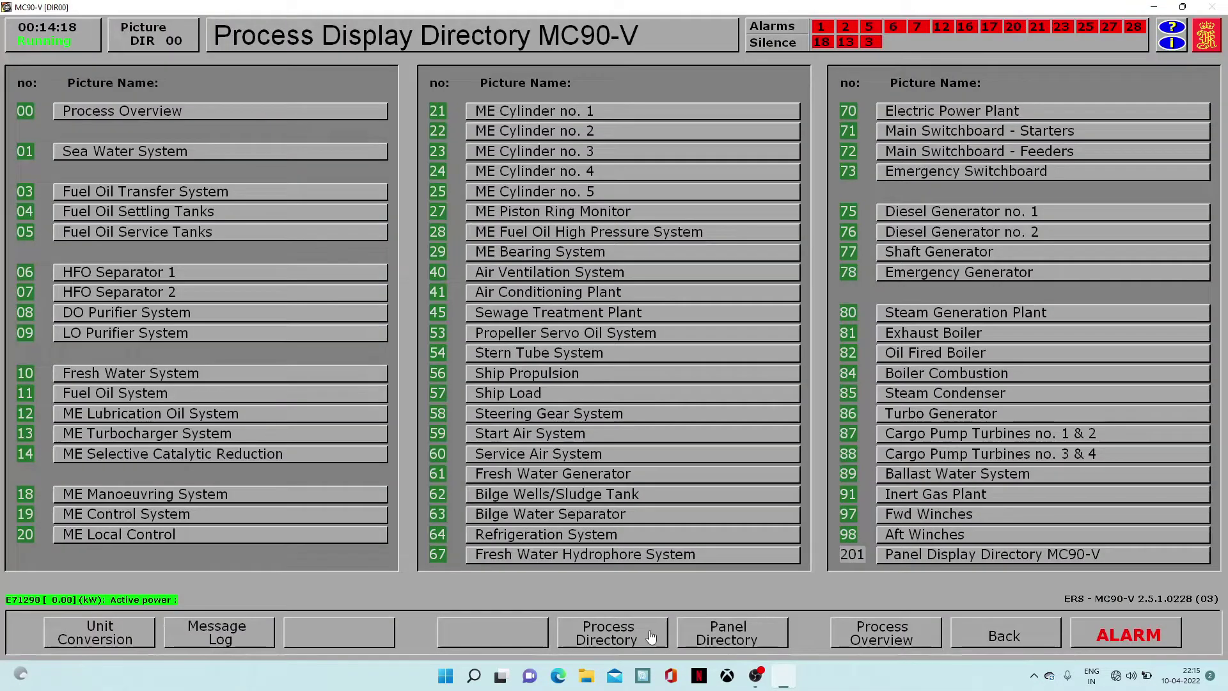
{"action": "left_click", "coordinate": [959, 212]}
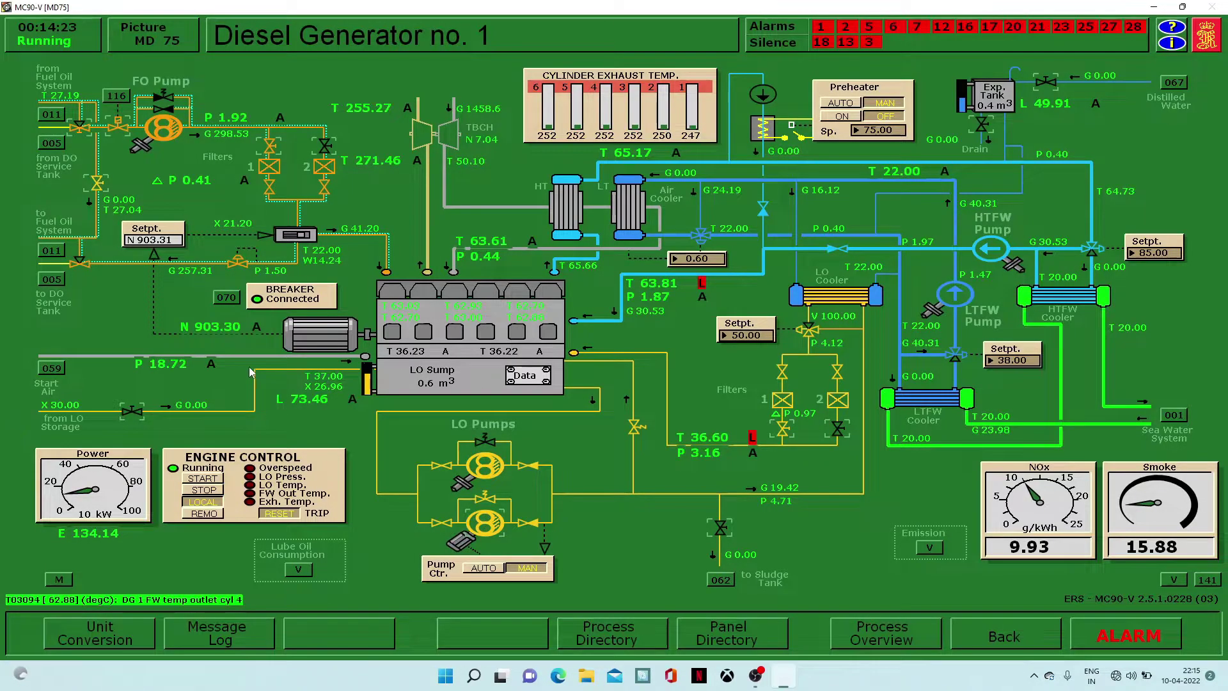
{"action": "left_click", "coordinate": [644, 631]}
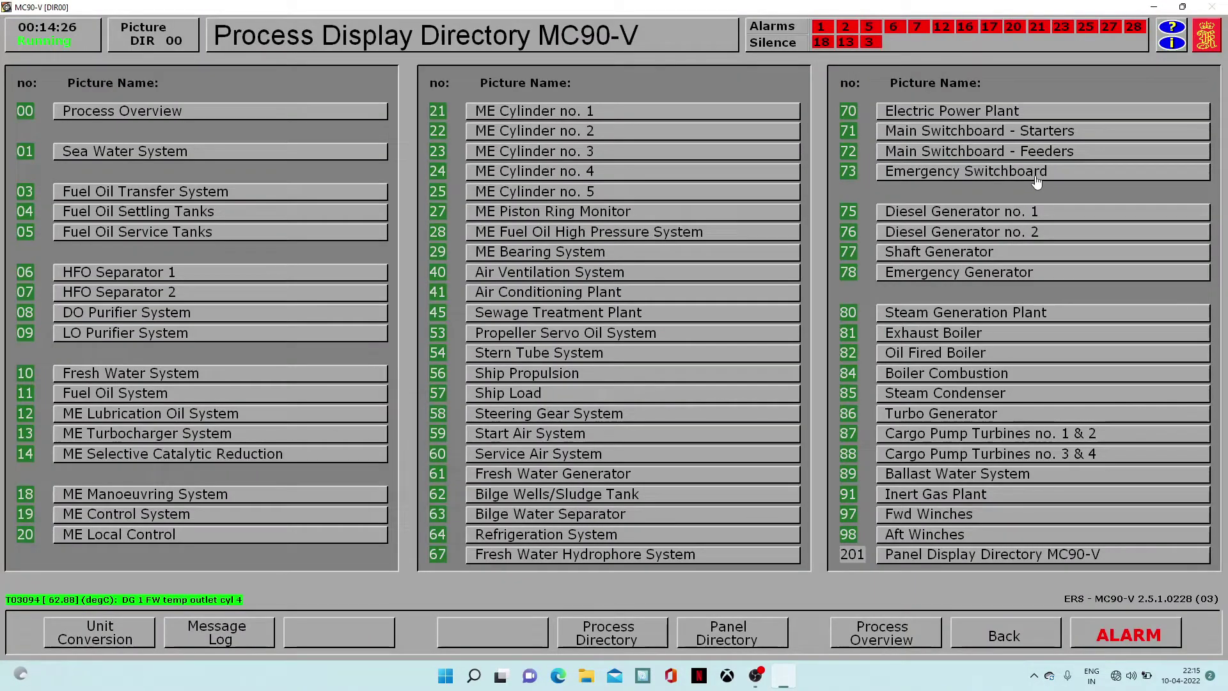
{"action": "left_click", "coordinate": [1027, 234]}
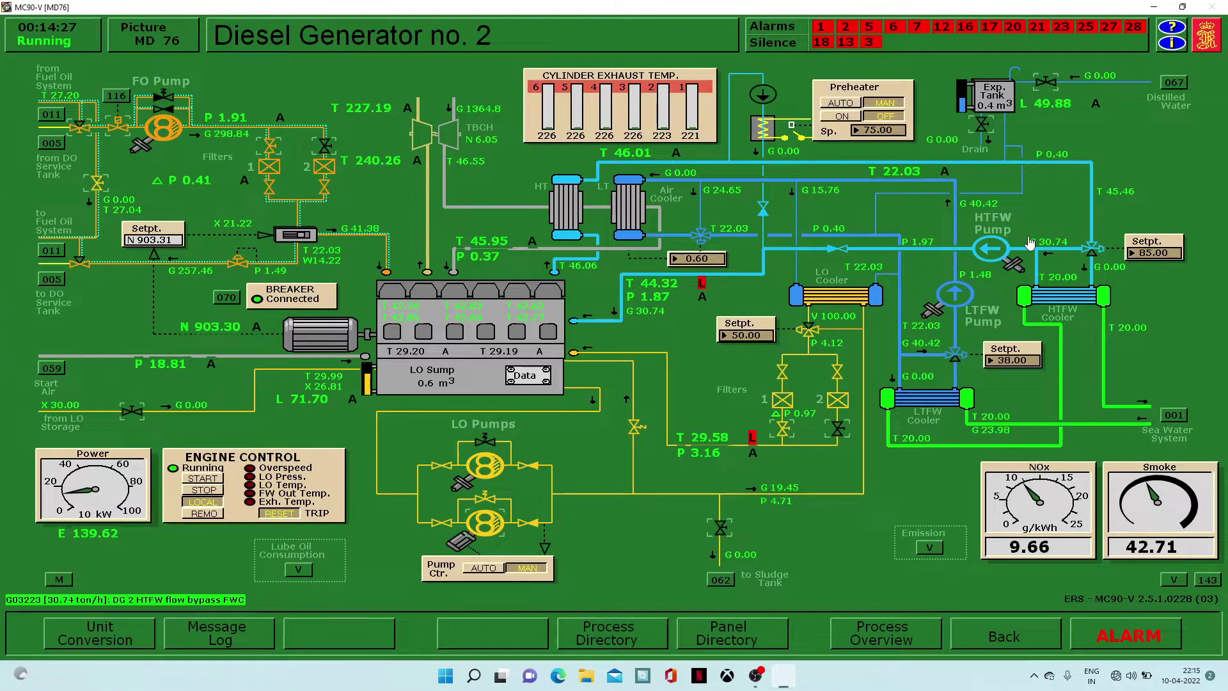
{"action": "left_click", "coordinate": [619, 649]}
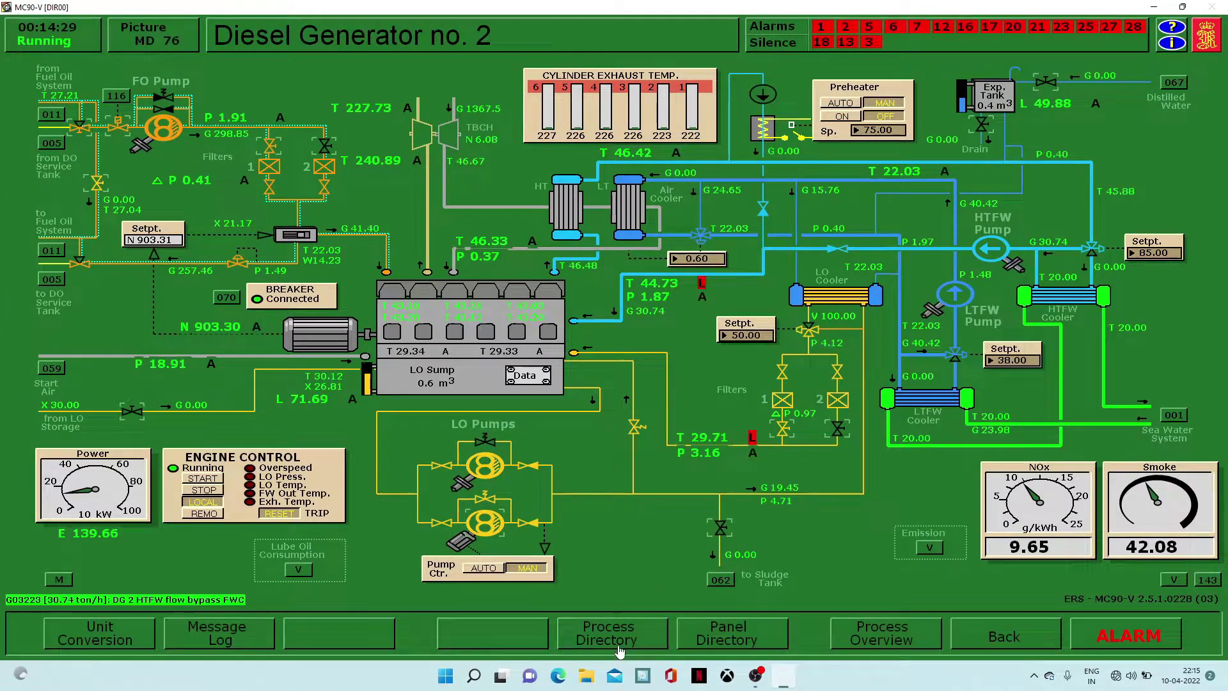
Open the Sea Water System through Power Chief - Pump/Compr. Control and switch SW pumps 1 and 2 to remote control
{"action": "left_click", "coordinate": [727, 632]}
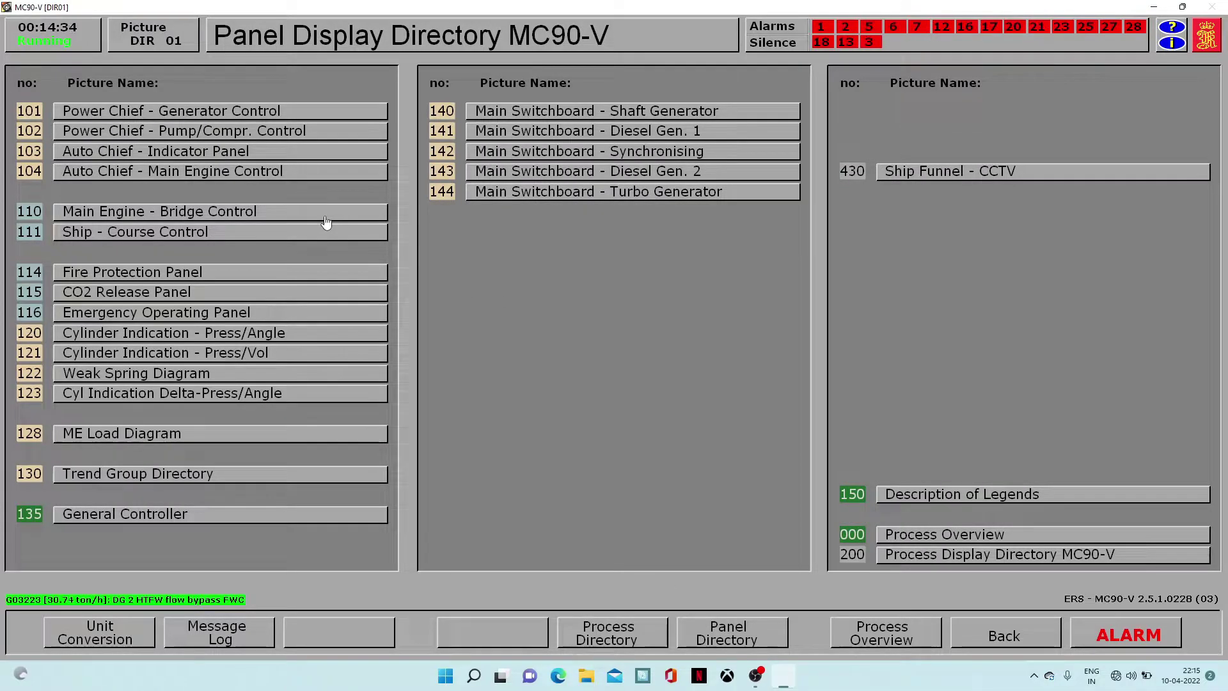
{"action": "left_click", "coordinate": [182, 131]}
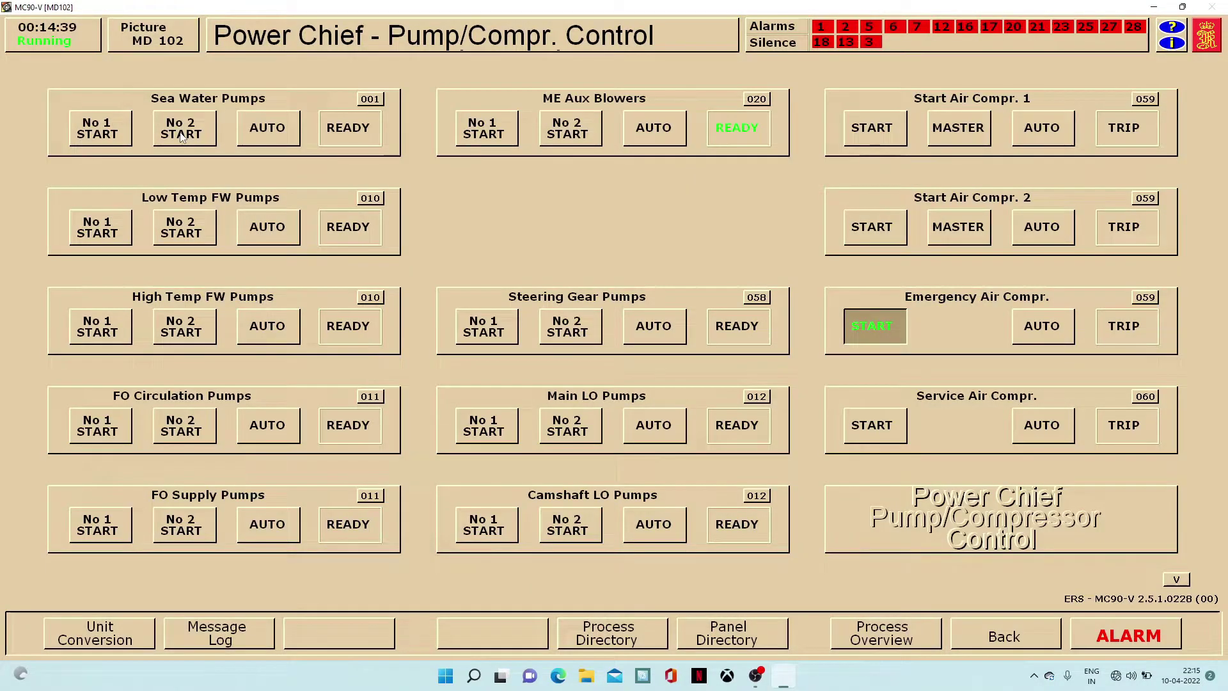
{"action": "left_click", "coordinate": [369, 99]}
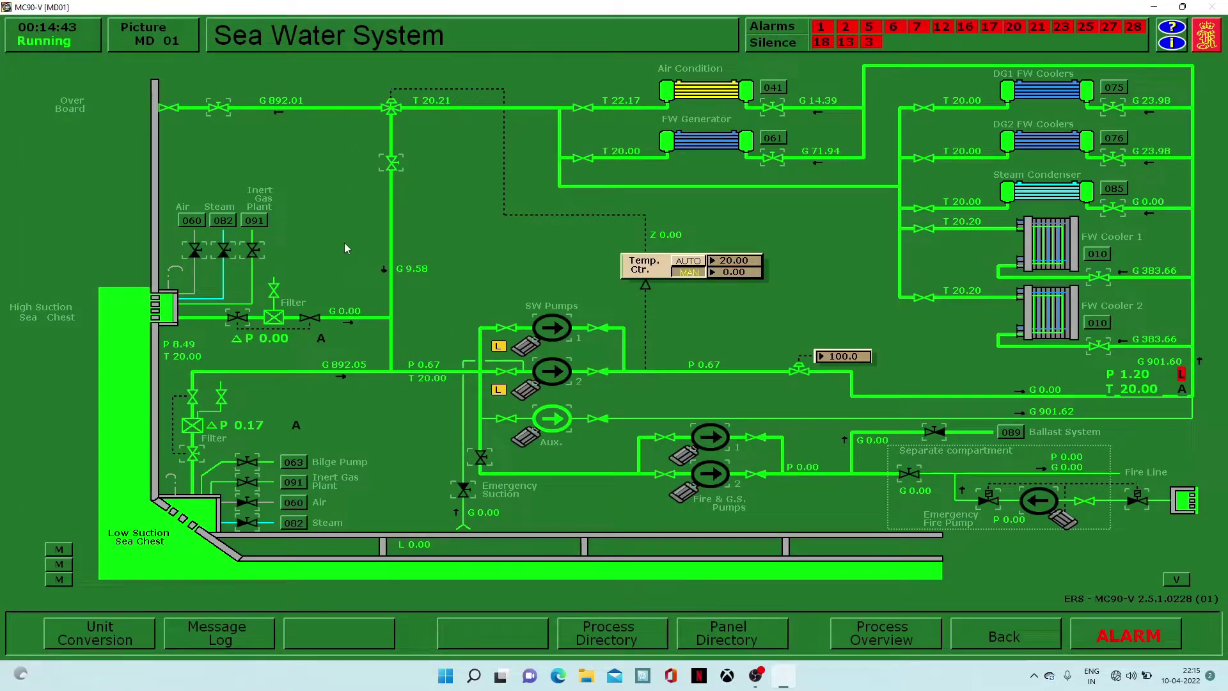
{"action": "left_click", "coordinate": [498, 346]}
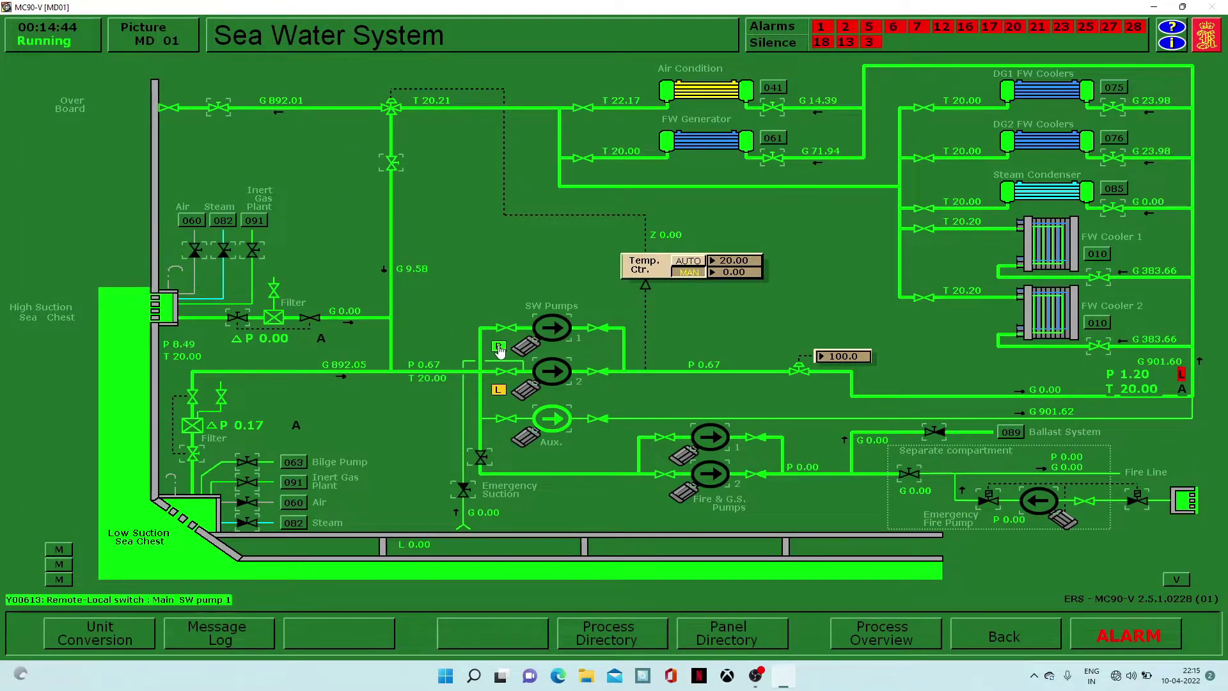
{"action": "left_click", "coordinate": [498, 390]}
Set the sea water temperature controller to auto, and put the Sea Water Pumps in auto on Power Chief - Pump/Compr. Control
{"action": "left_click", "coordinate": [687, 262]}
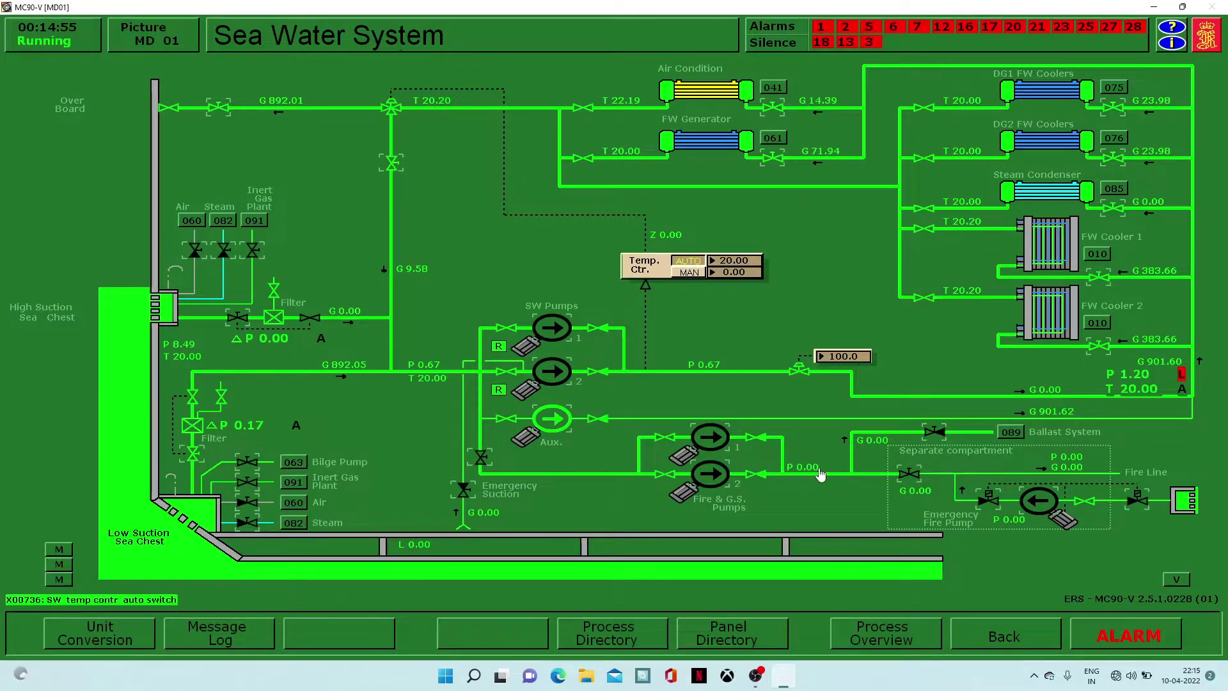
{"action": "left_click", "coordinate": [979, 636]}
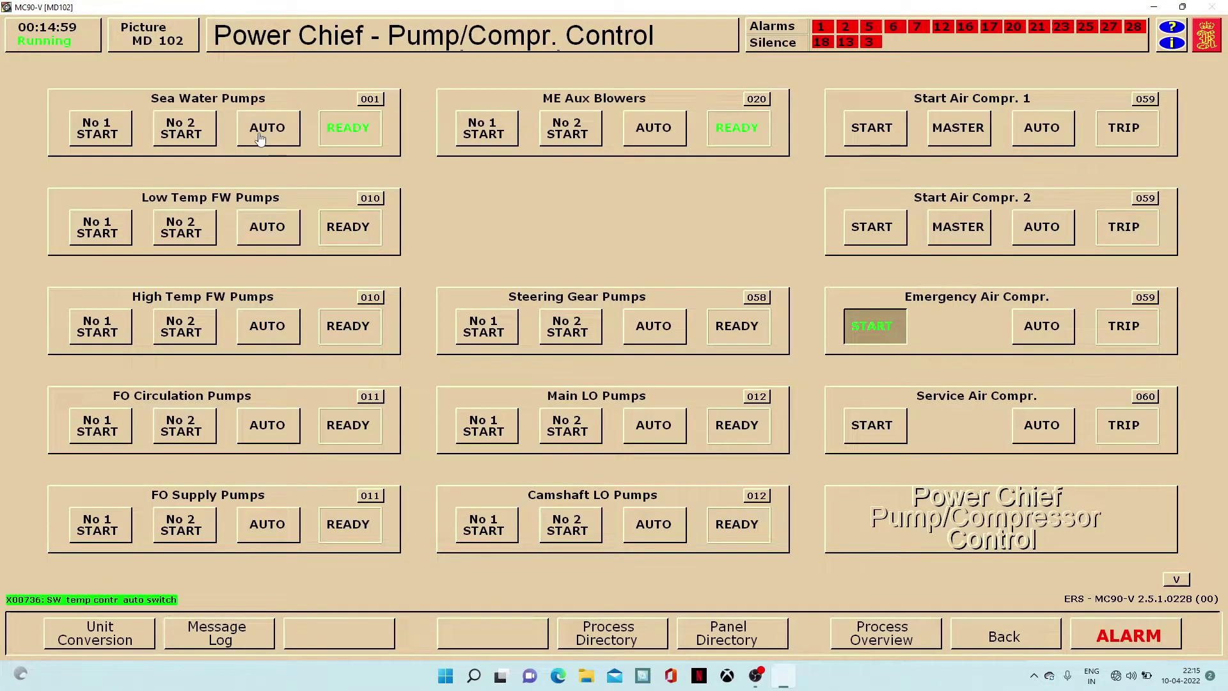
{"action": "left_click", "coordinate": [282, 140]}
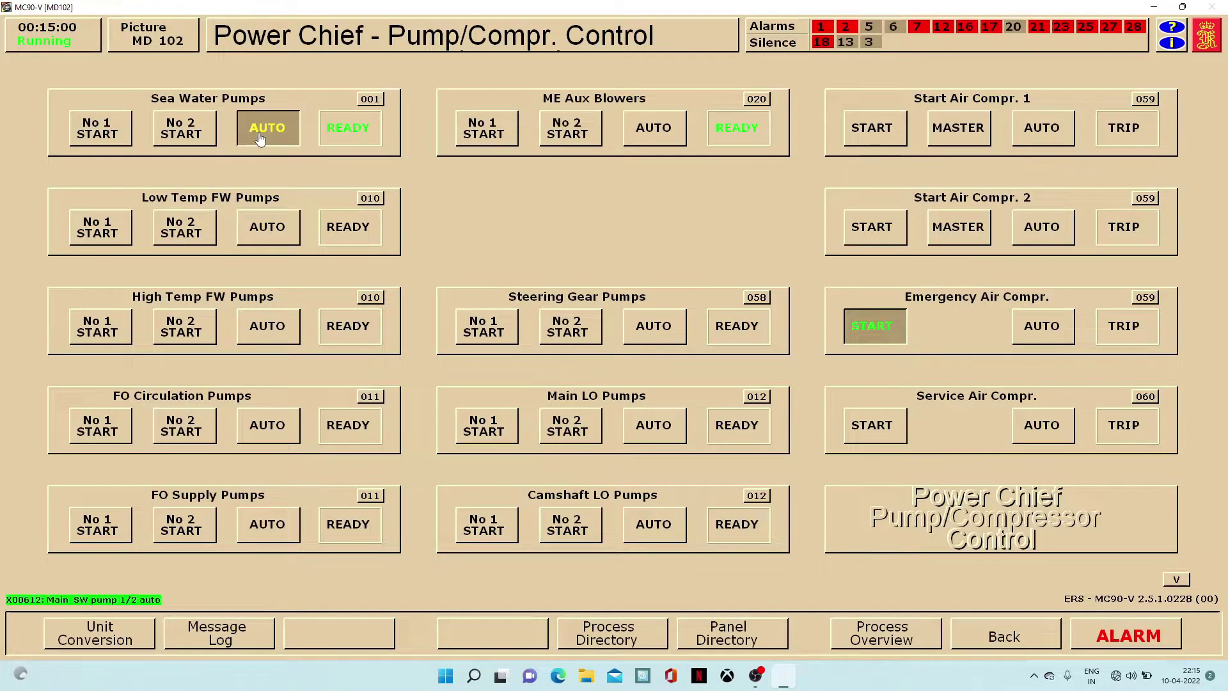
In the Fresh Water System, switch HTFW and LTFW pumps 1 and 2 to remote and set both temperature controllers to auto
{"action": "left_click", "coordinate": [378, 199]}
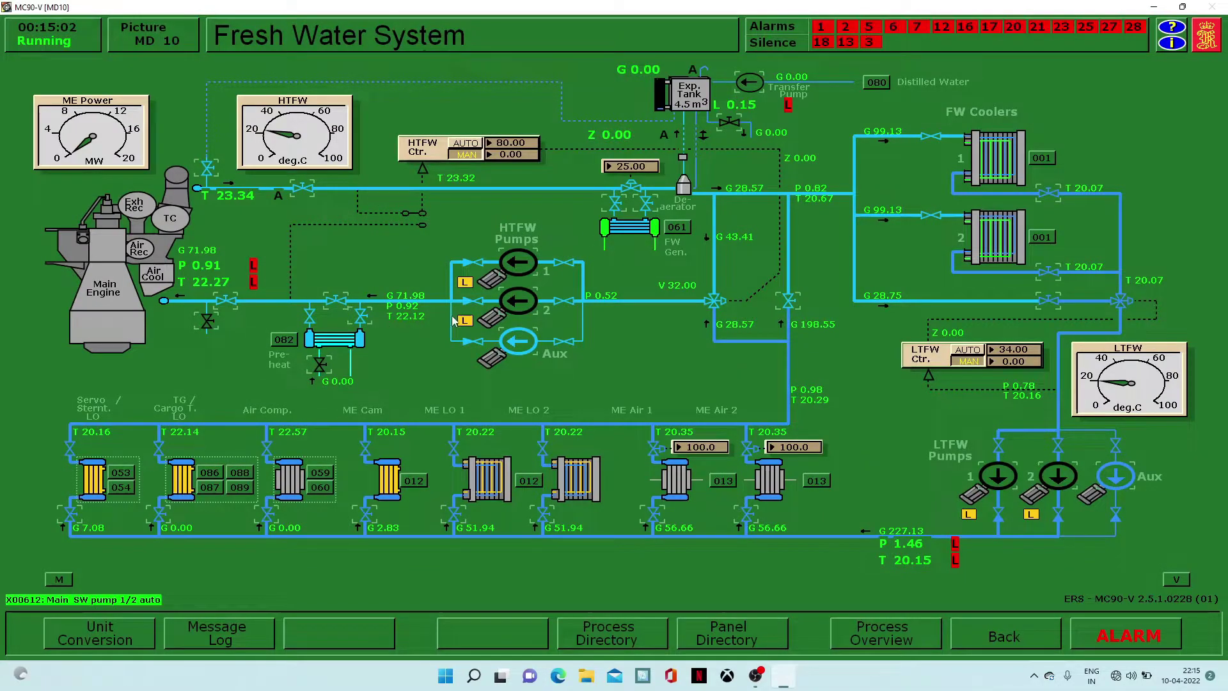
{"action": "left_click", "coordinate": [465, 283]}
{"action": "left_click", "coordinate": [465, 319]}
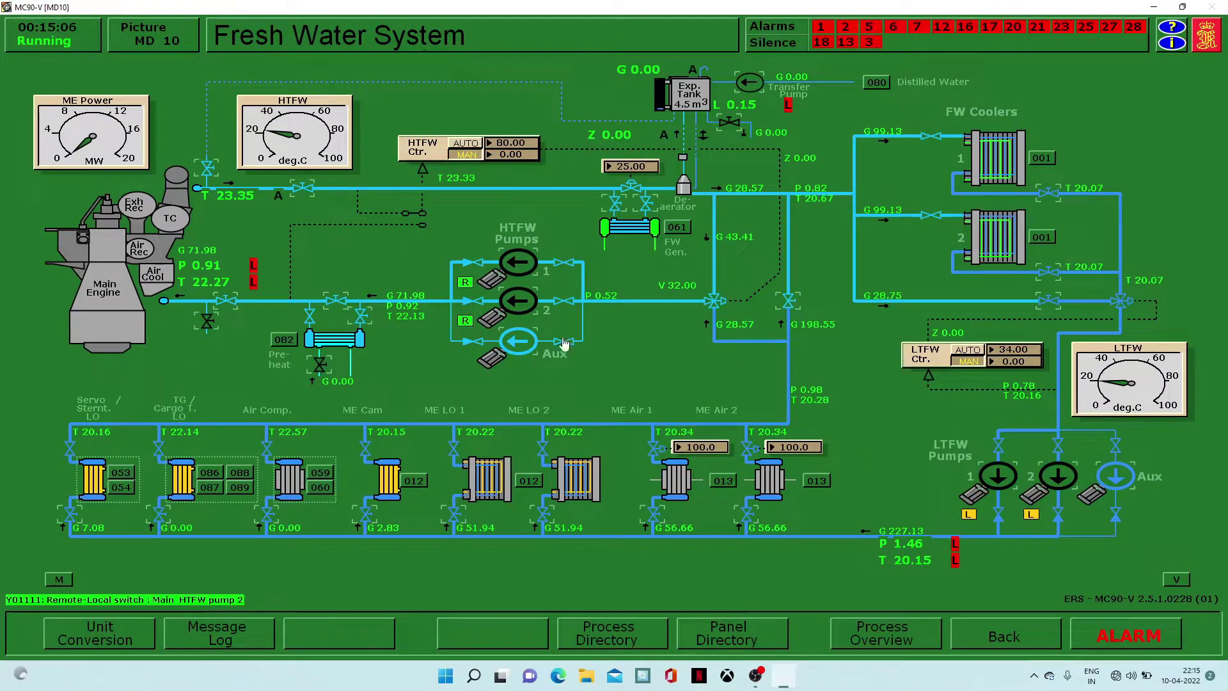
{"action": "left_click", "coordinate": [969, 514]}
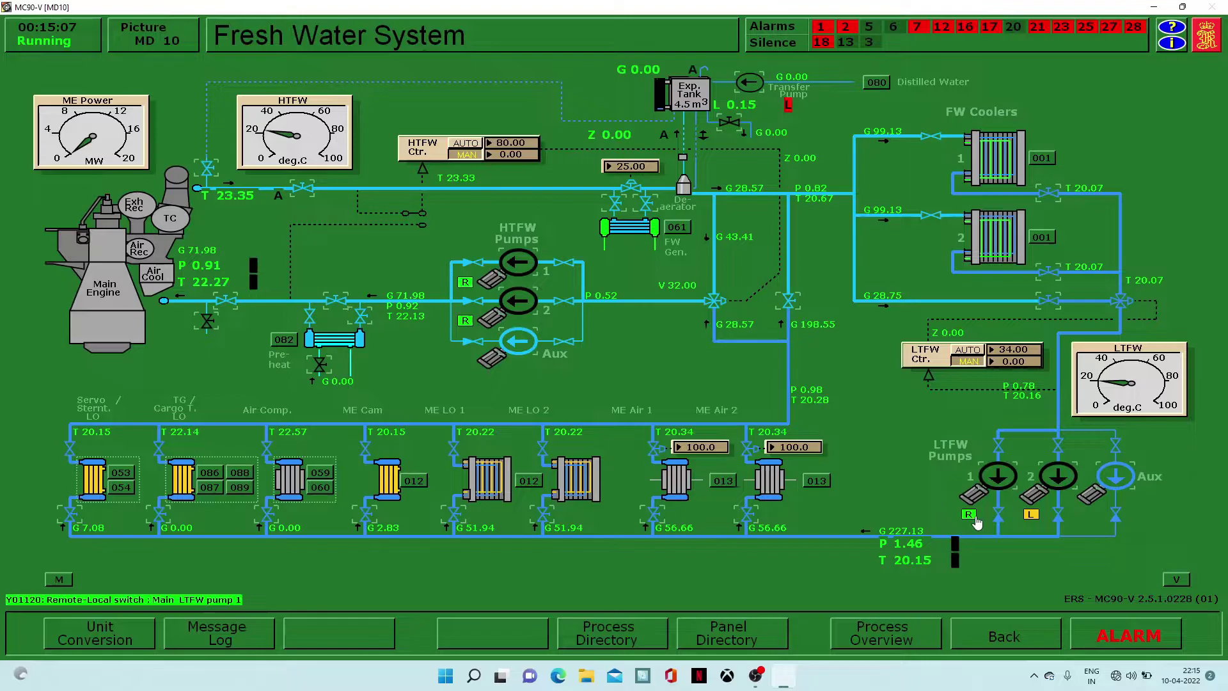
{"action": "left_click", "coordinate": [1030, 514]}
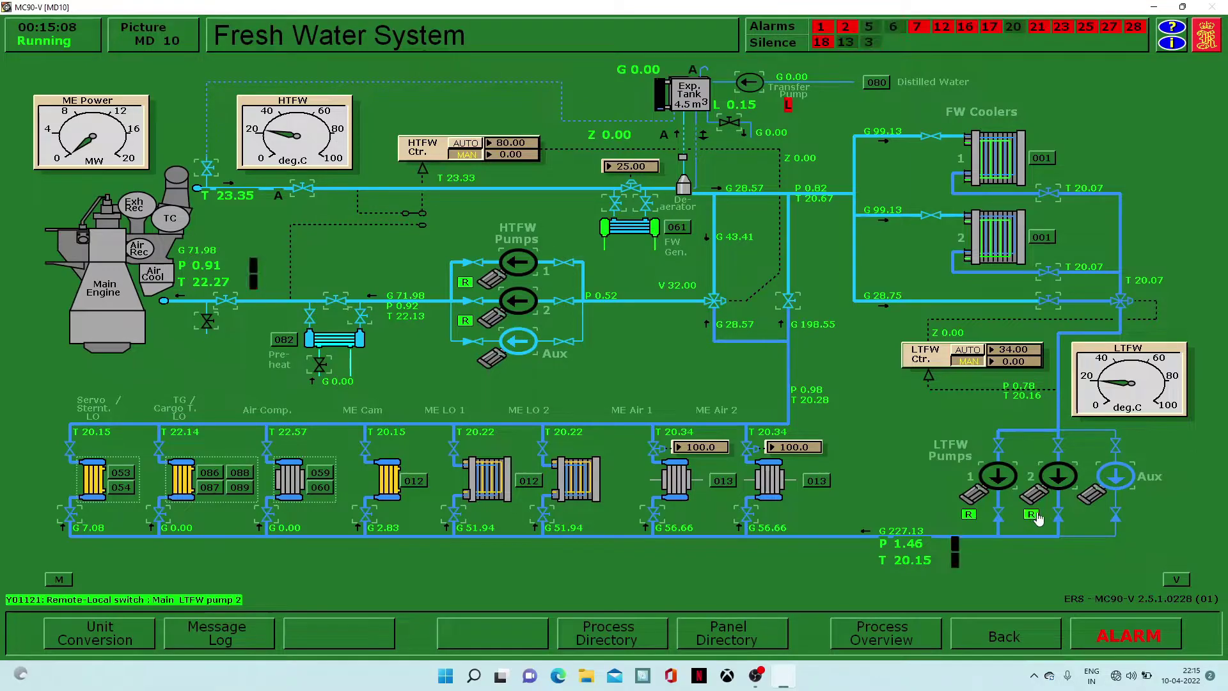
{"action": "left_click", "coordinate": [977, 352]}
{"action": "left_click", "coordinate": [465, 142]}
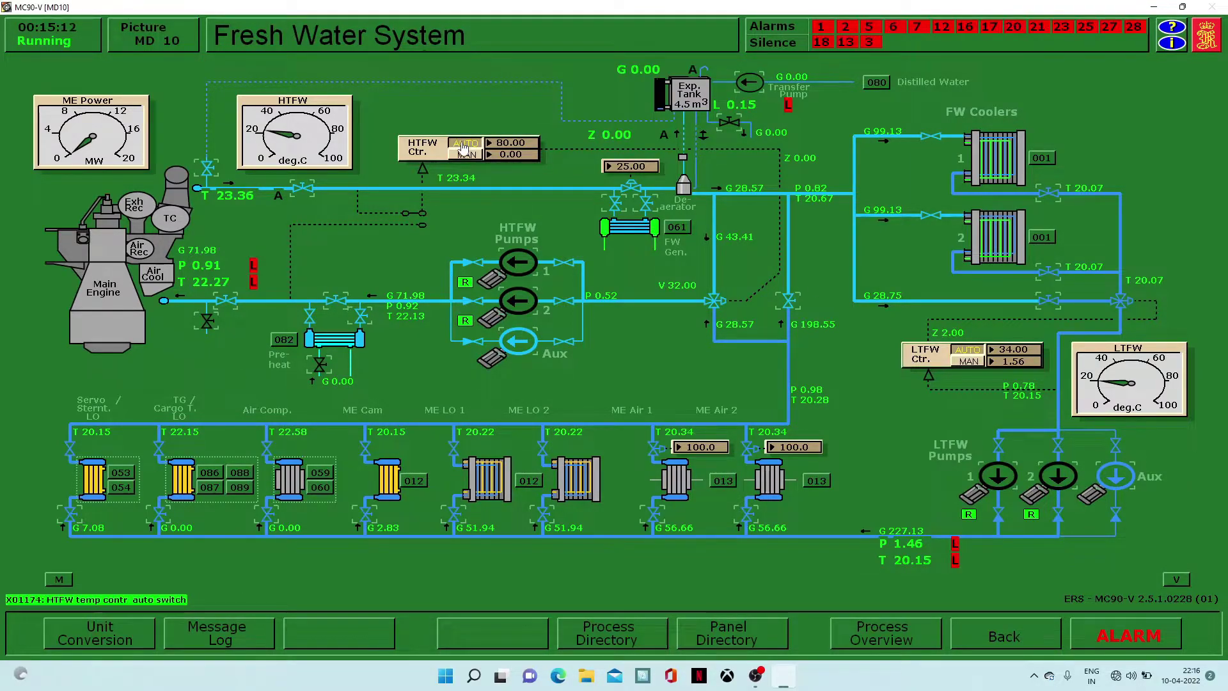
On Power Chief - Pump/Compr. Control, put the Low Temp FW Pumps and High Temp FW Pumps in auto
{"action": "left_click", "coordinate": [997, 636]}
{"action": "left_click", "coordinate": [276, 226]}
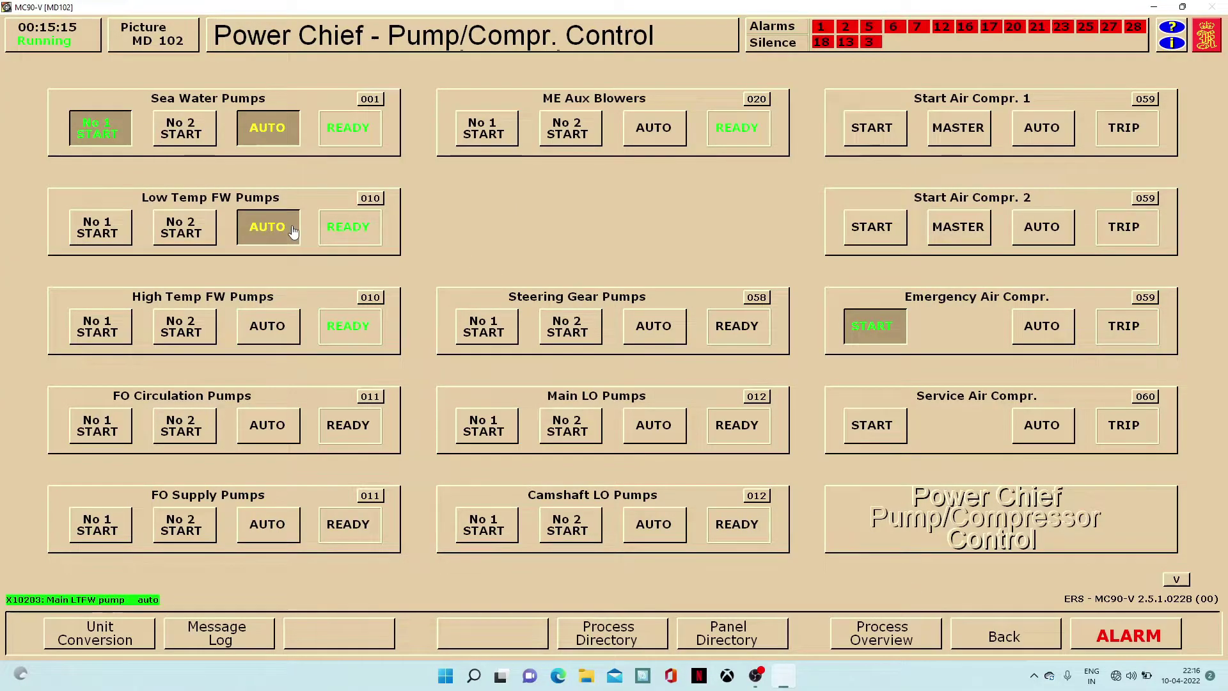
{"action": "left_click", "coordinate": [287, 327]}
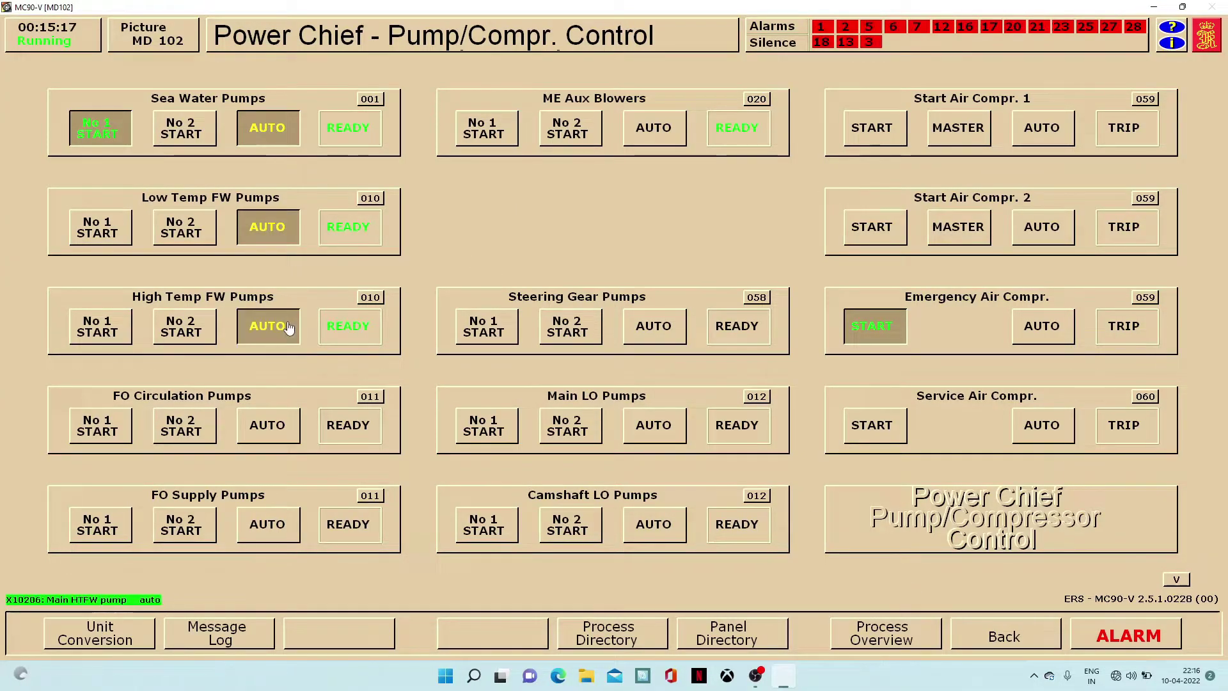
In the Fuel Oil System, open the FO meter bypass valve, both FO heater shut-off valves and the steam valve of heater 1
{"action": "left_click", "coordinate": [371, 396]}
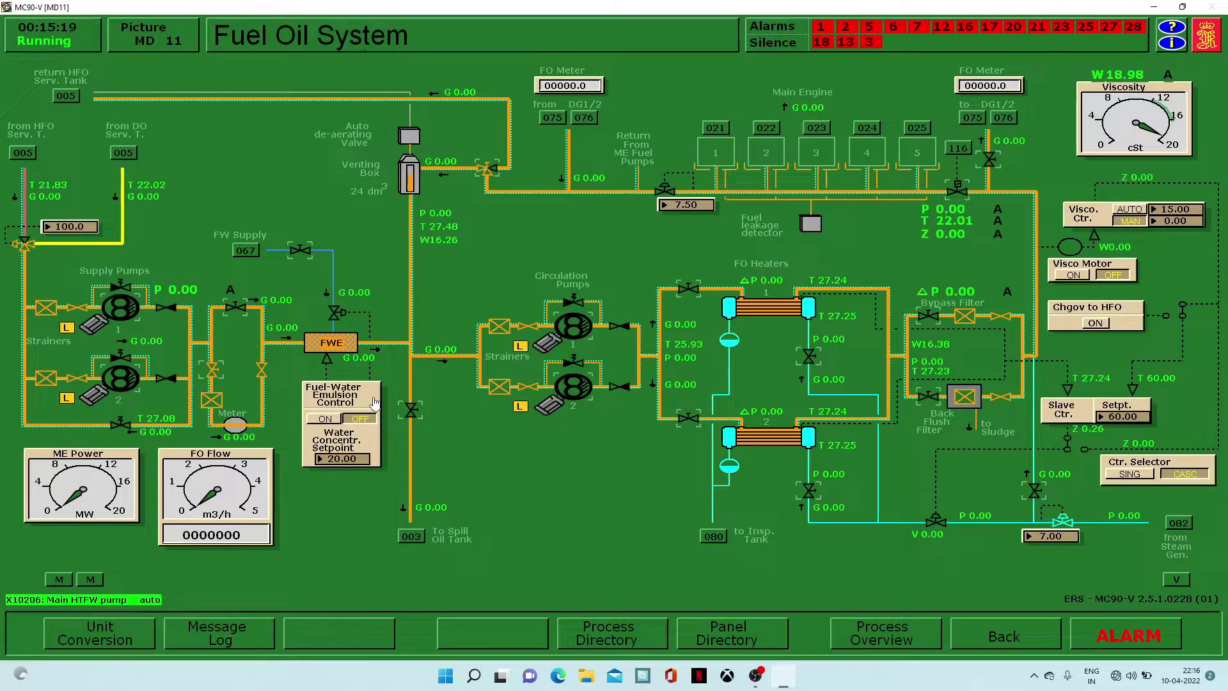
{"action": "left_click", "coordinate": [236, 312]}
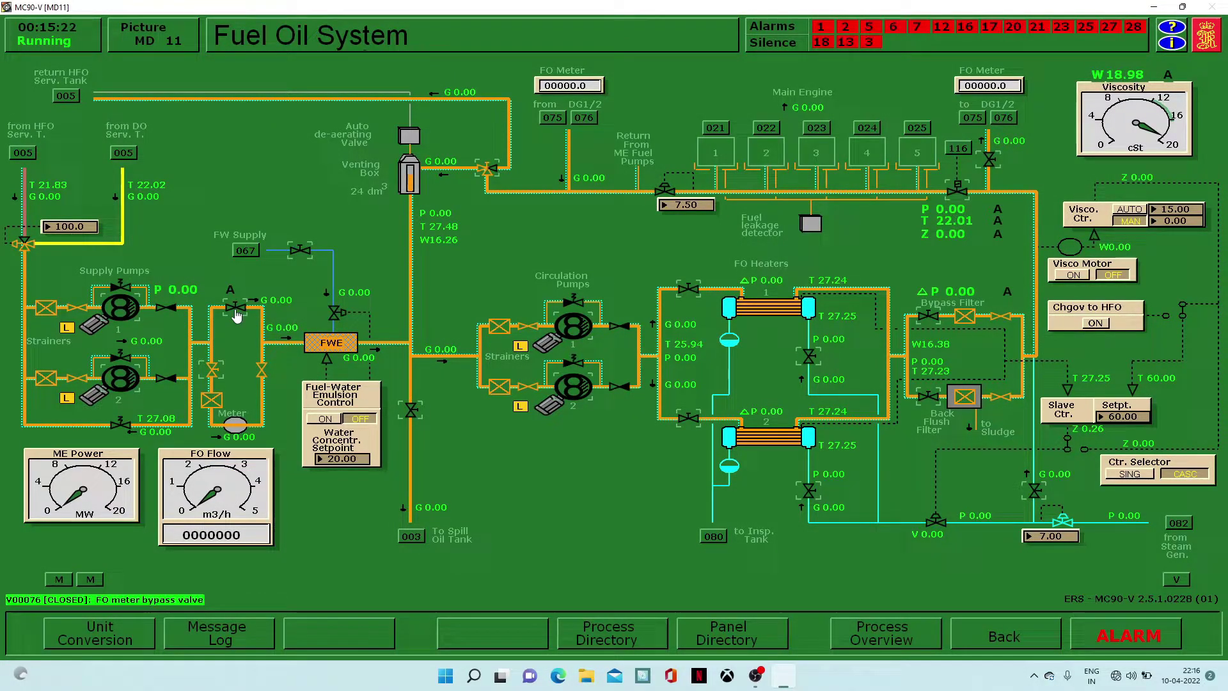
{"action": "left_click", "coordinate": [236, 312]}
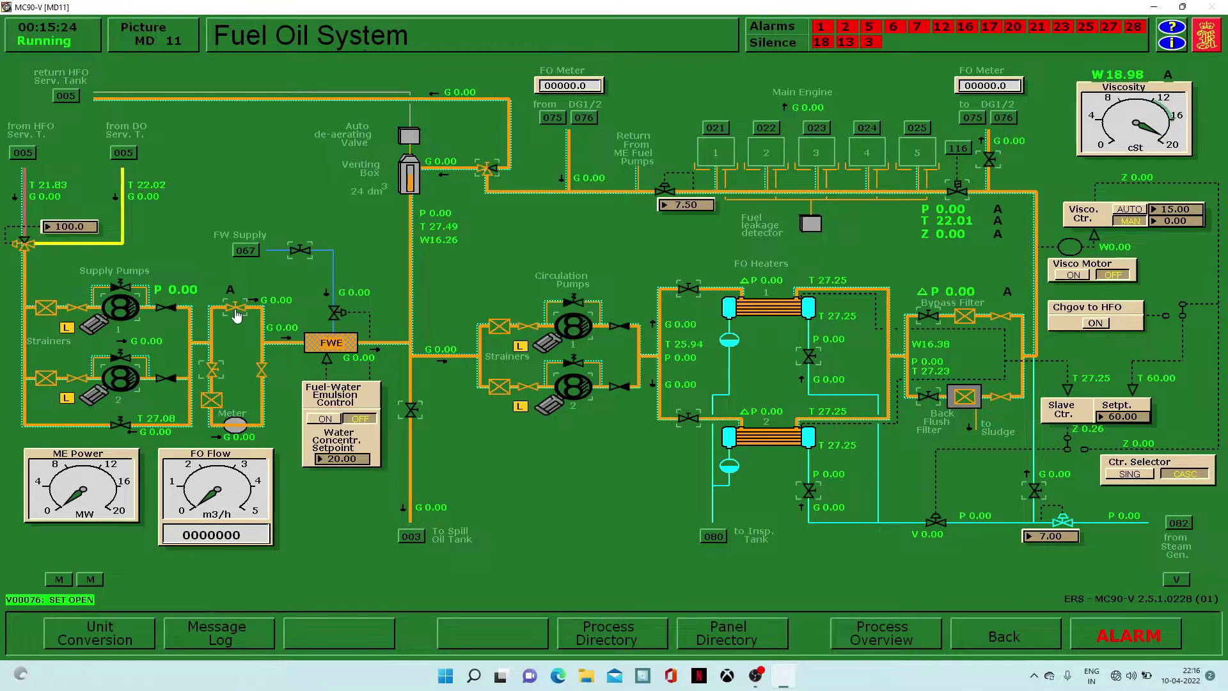
{"action": "left_click", "coordinate": [689, 292]}
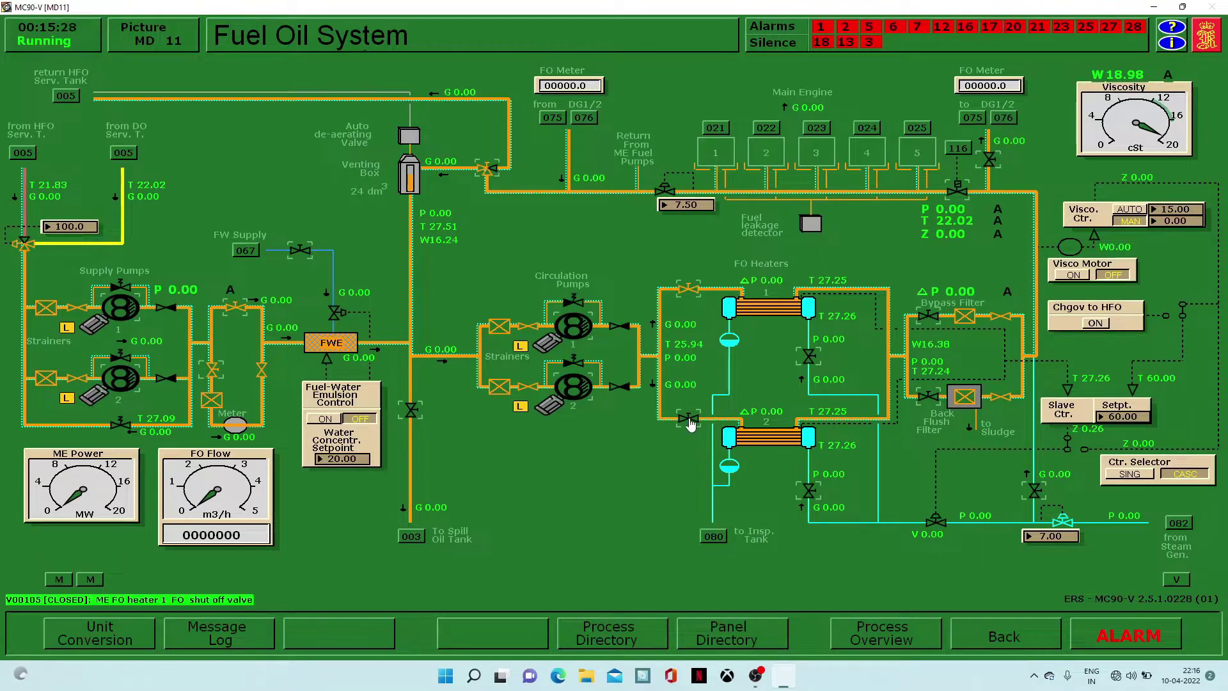
{"action": "left_click", "coordinate": [809, 358]}
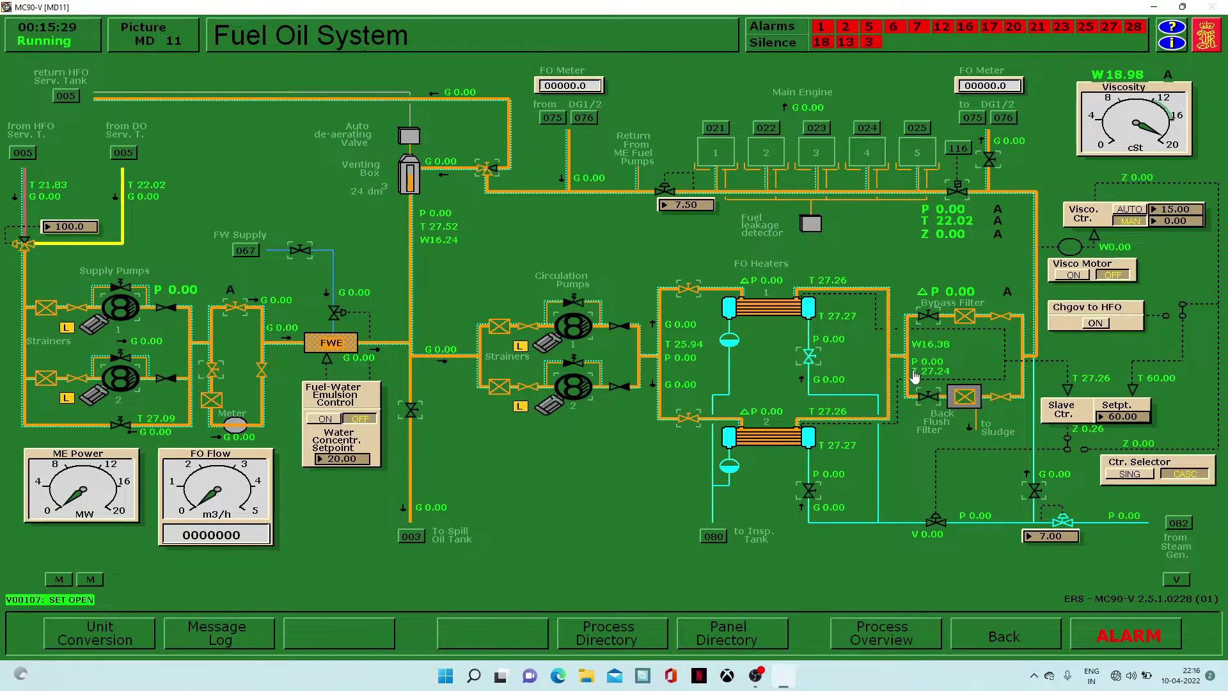
Open the filter inlet, tracing steam and main engine fuel supply valves, and set the viscosity controller to auto
{"action": "left_click", "coordinate": [928, 315]}
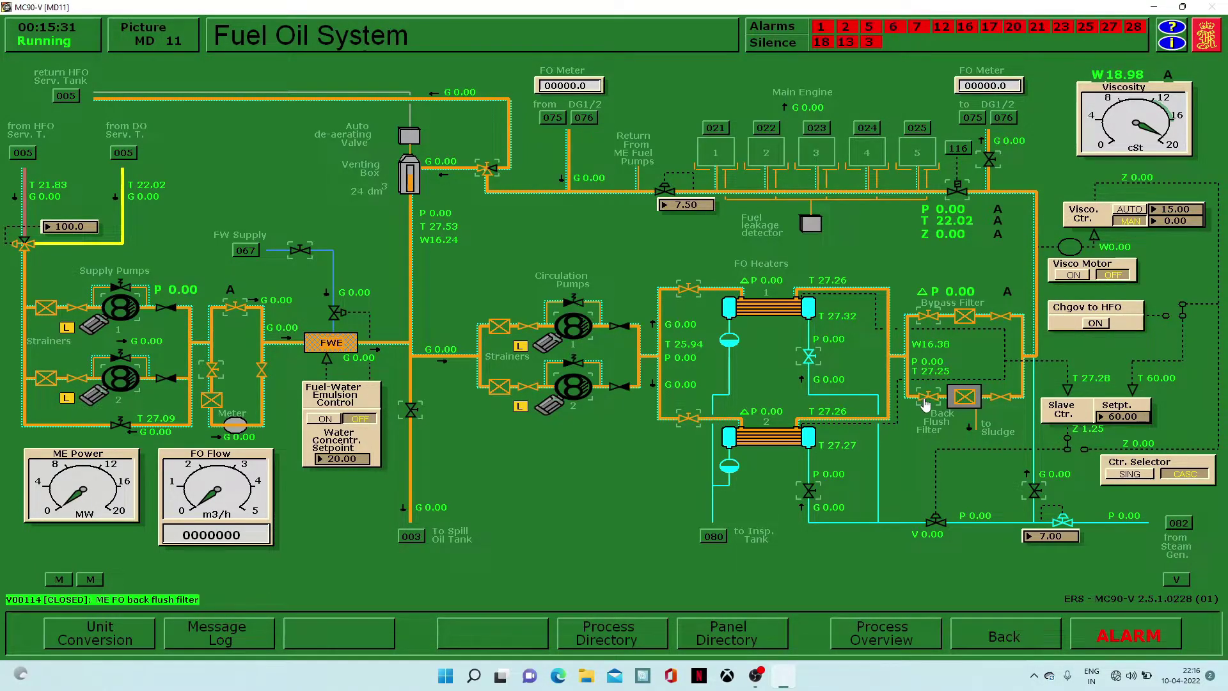
{"action": "left_click", "coordinate": [1036, 490]}
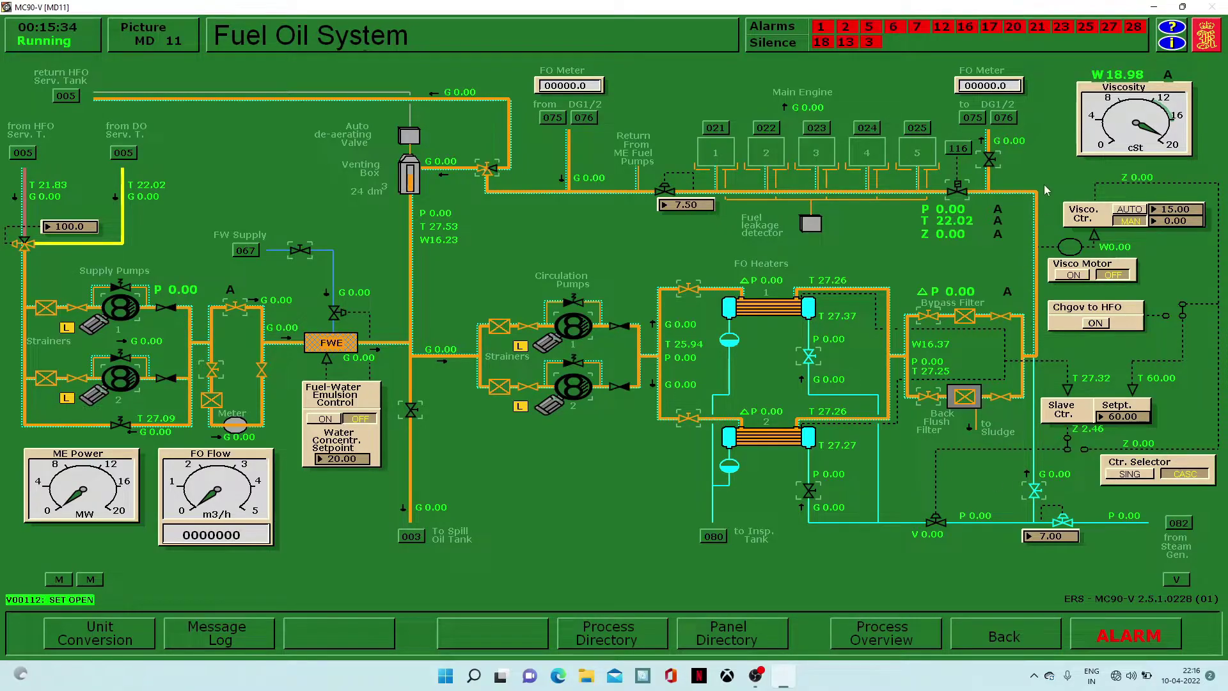
{"action": "left_click", "coordinate": [957, 190]}
{"action": "left_click", "coordinate": [1128, 211]}
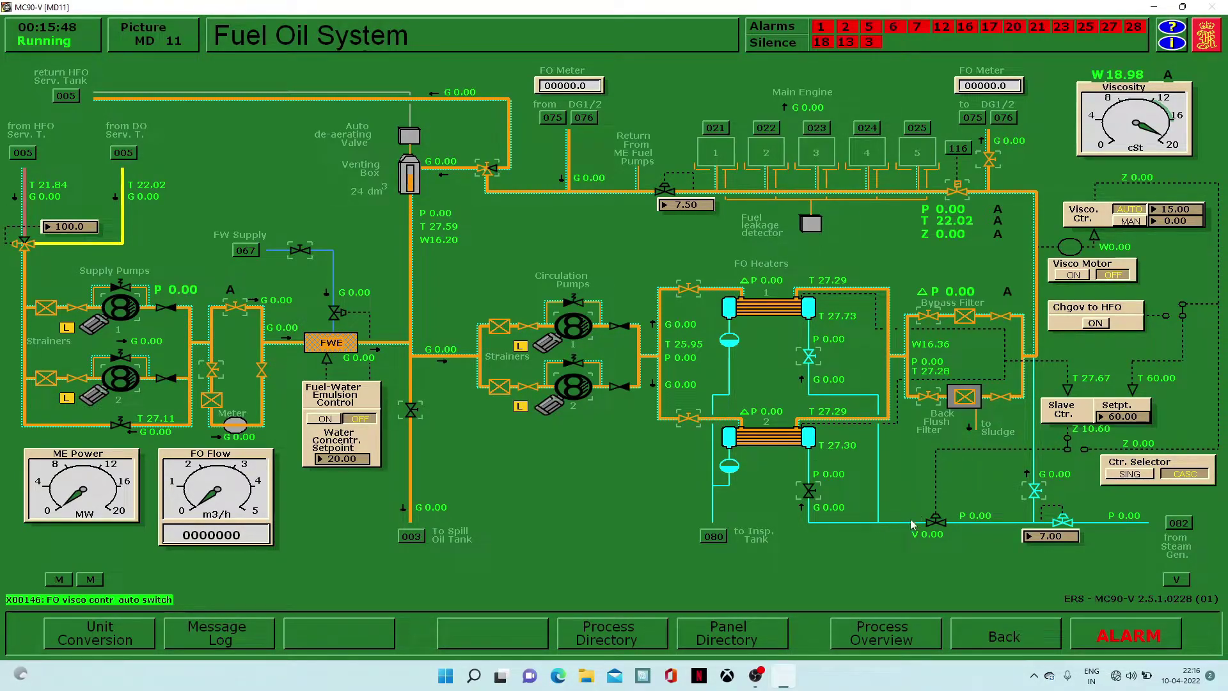
Put the FO circulation and supply pumps in auto on Power Chief, and switch pumps 1 and 2 of both groups to remote
{"action": "left_click", "coordinate": [991, 641]}
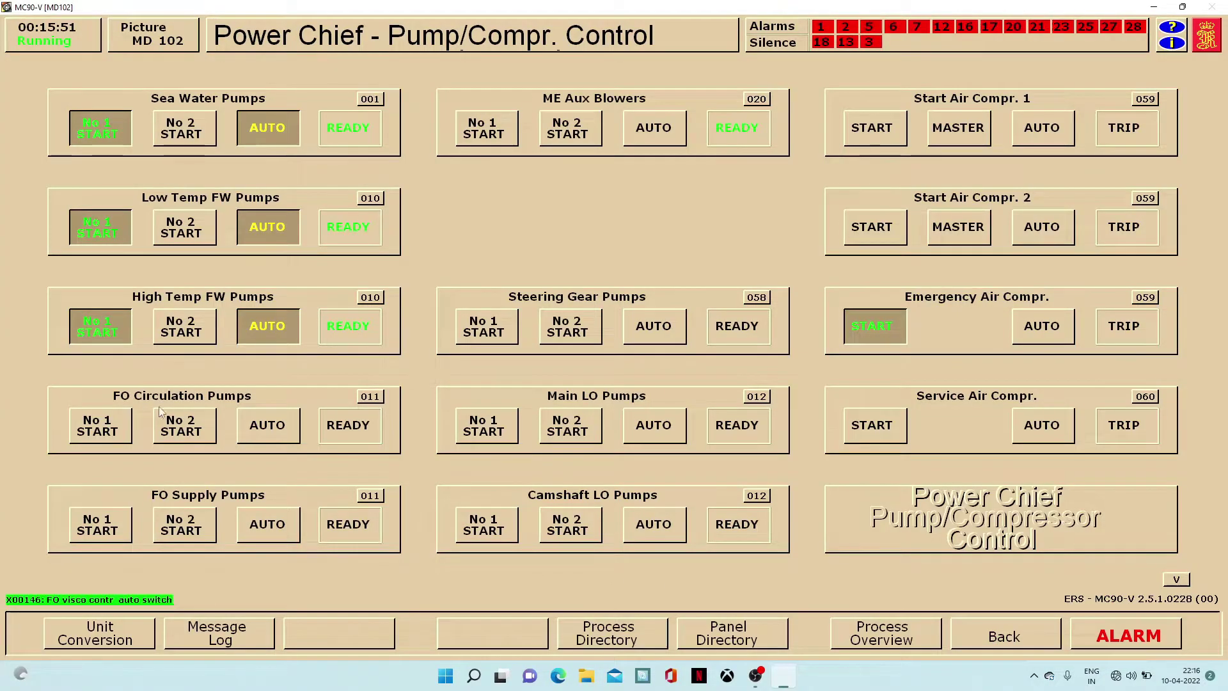
{"action": "left_click", "coordinate": [268, 426]}
{"action": "left_click", "coordinate": [271, 525]}
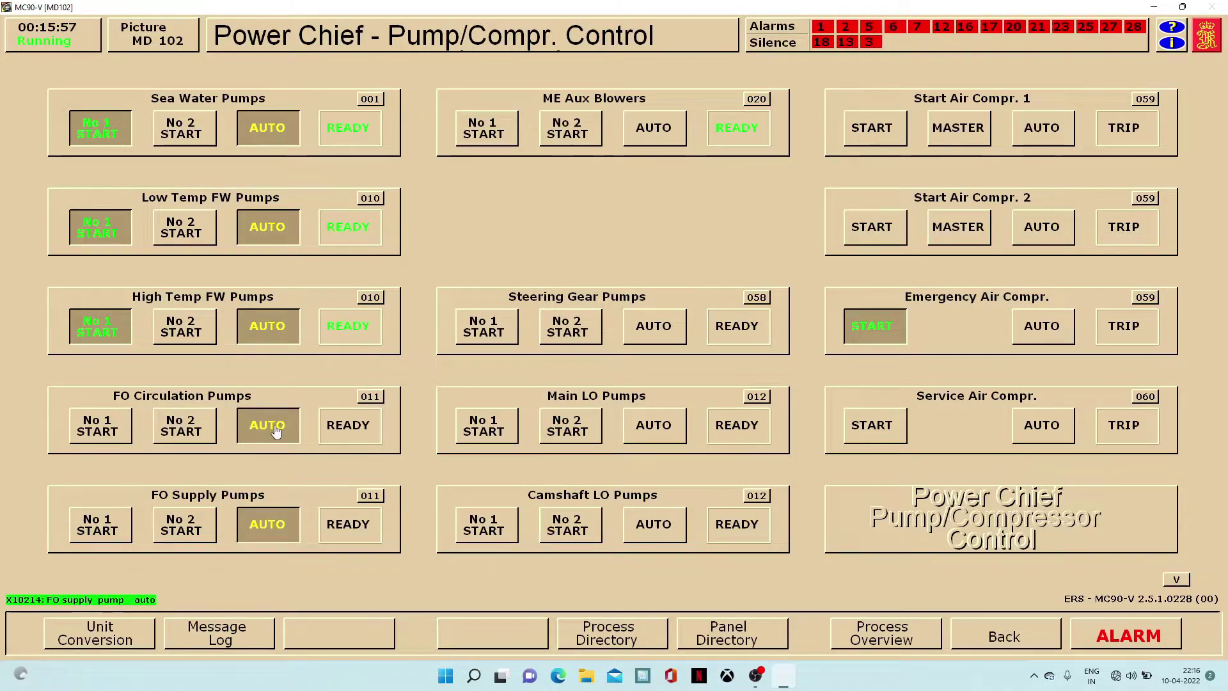
{"action": "left_click", "coordinate": [369, 397]}
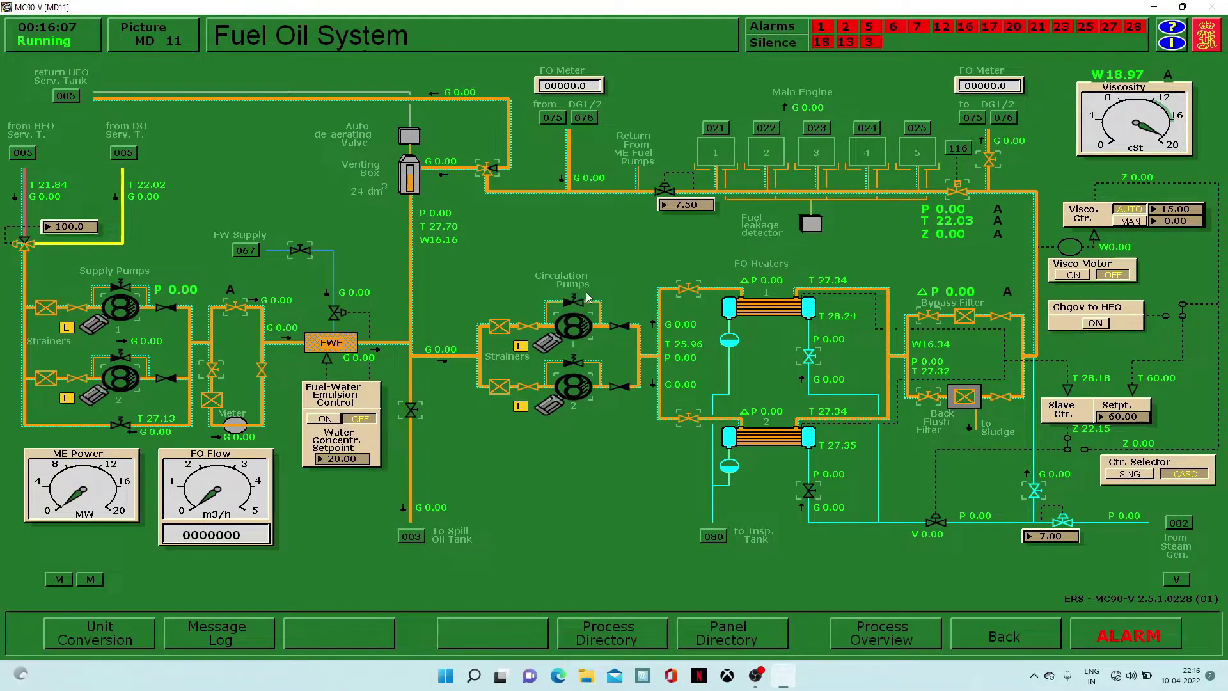
{"action": "left_click", "coordinate": [521, 346]}
{"action": "left_click", "coordinate": [520, 408]}
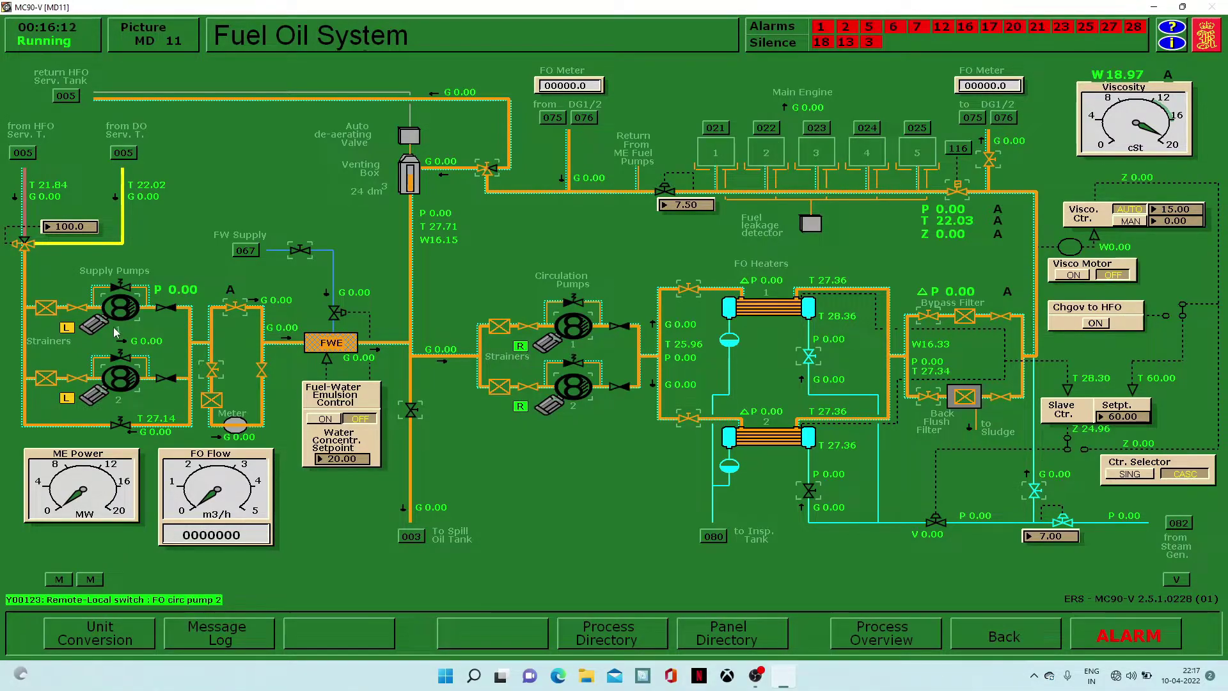
{"action": "left_click", "coordinate": [68, 328]}
{"action": "left_click", "coordinate": [67, 398]}
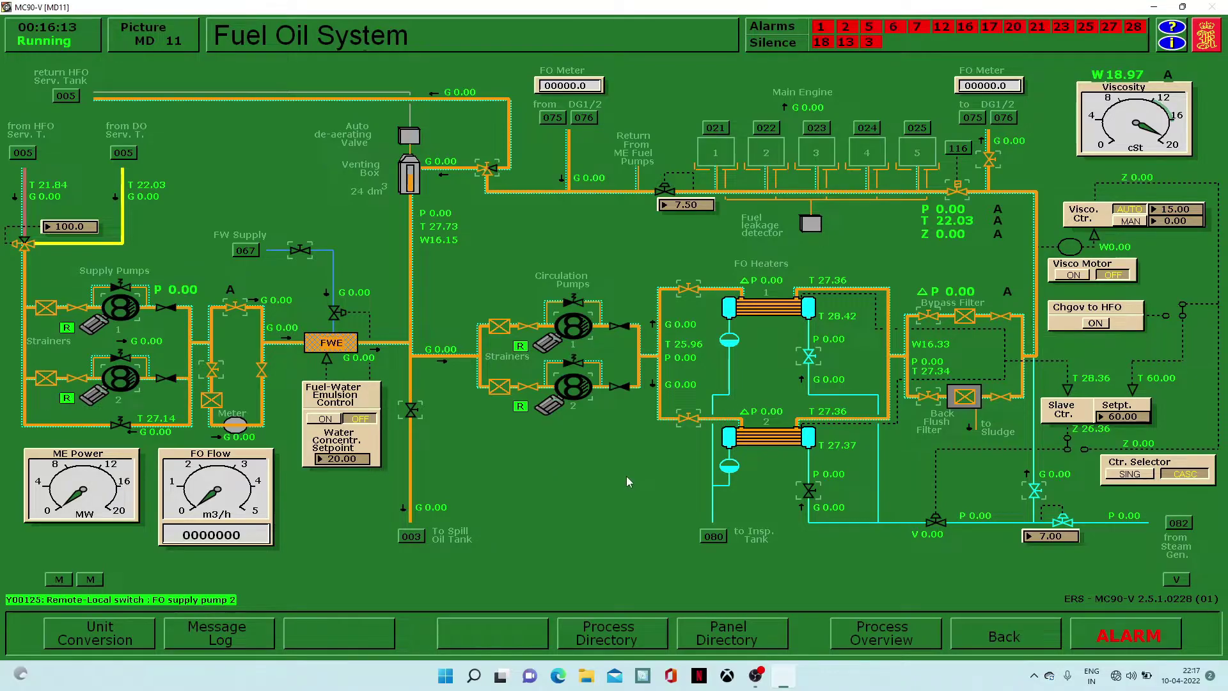
Return to Power Chief - Pump/Compr. Control and re-engage auto for the FO Circulation Pumps and FO Supply Pumps
{"action": "left_click", "coordinate": [1000, 646]}
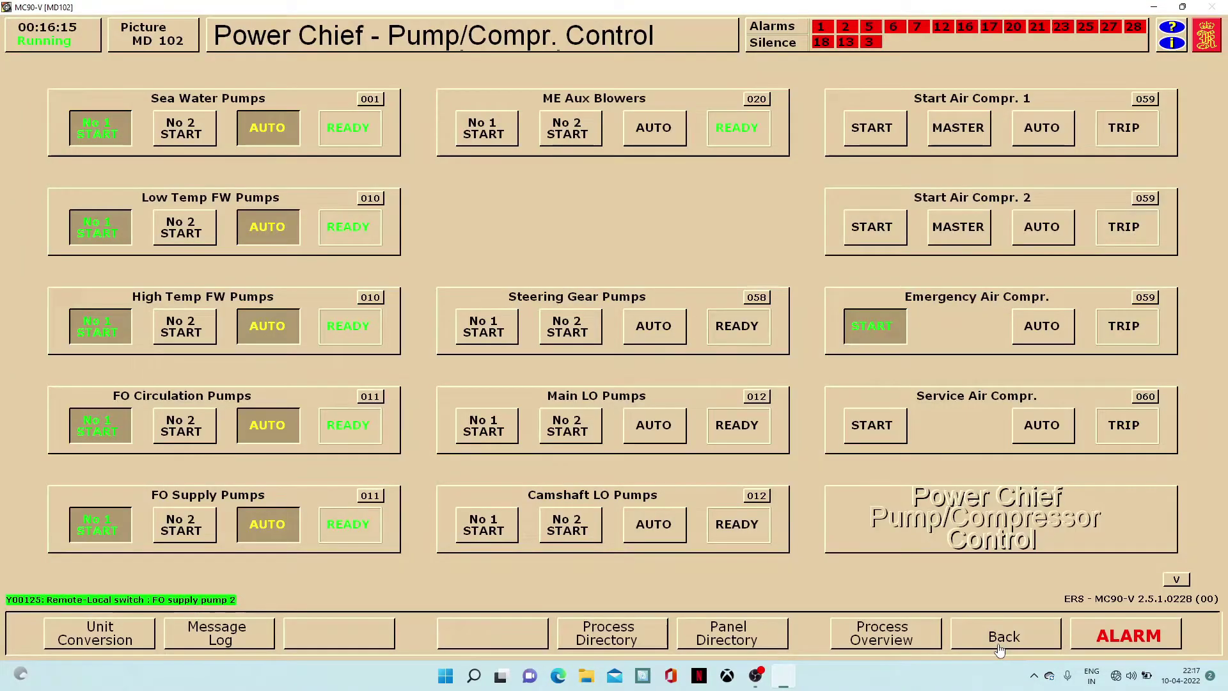
{"action": "left_click", "coordinate": [280, 429]}
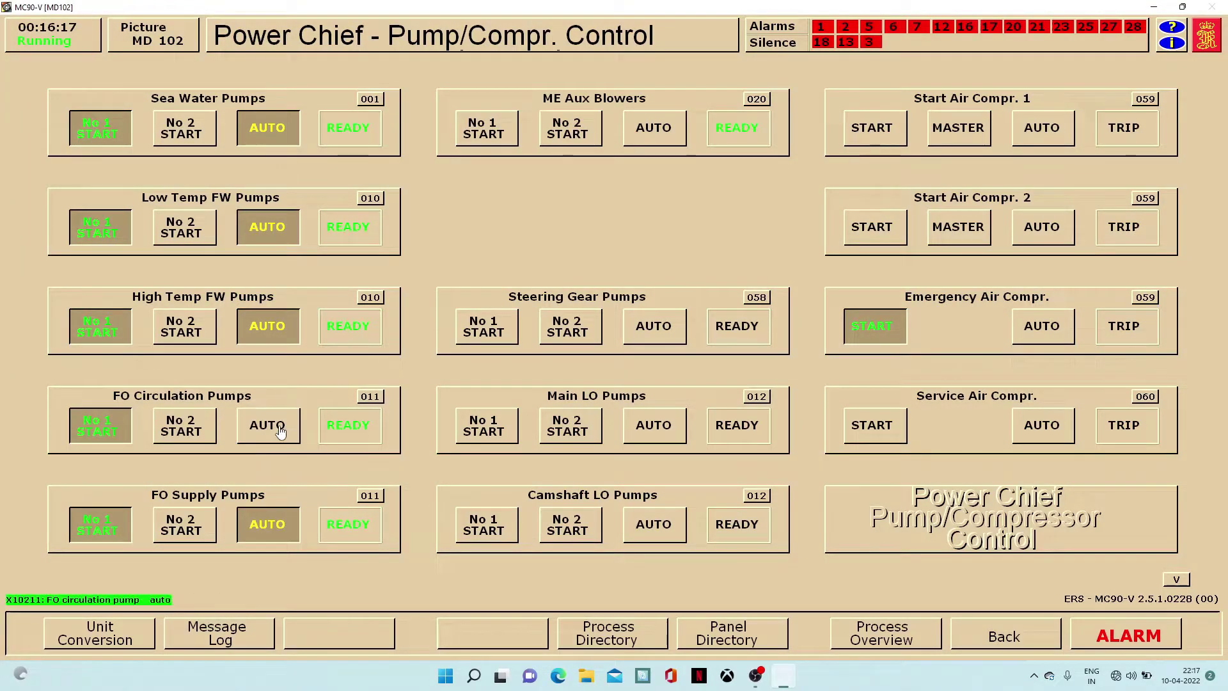
{"action": "left_click", "coordinate": [277, 522]}
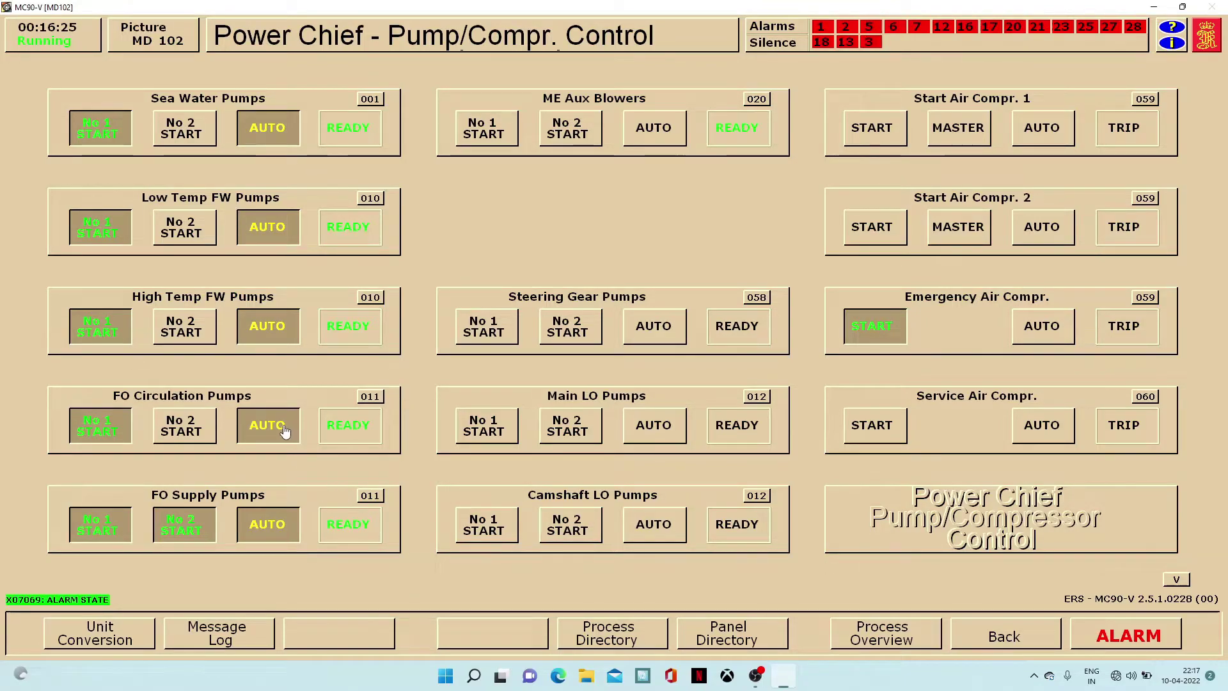
Open the valve to the Spill Oil Tank in the Fuel Oil System, and re-engage auto for the FO Supply Pumps on Power Chief
{"action": "left_click", "coordinate": [373, 496]}
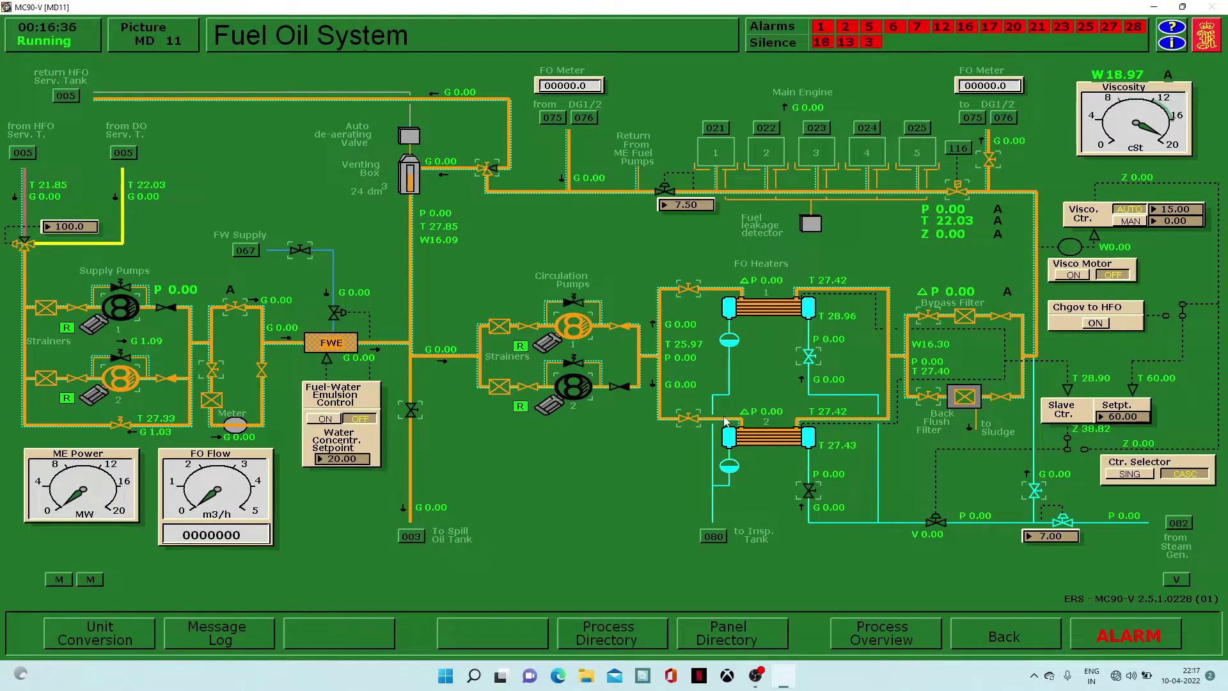
{"action": "left_click", "coordinate": [410, 423]}
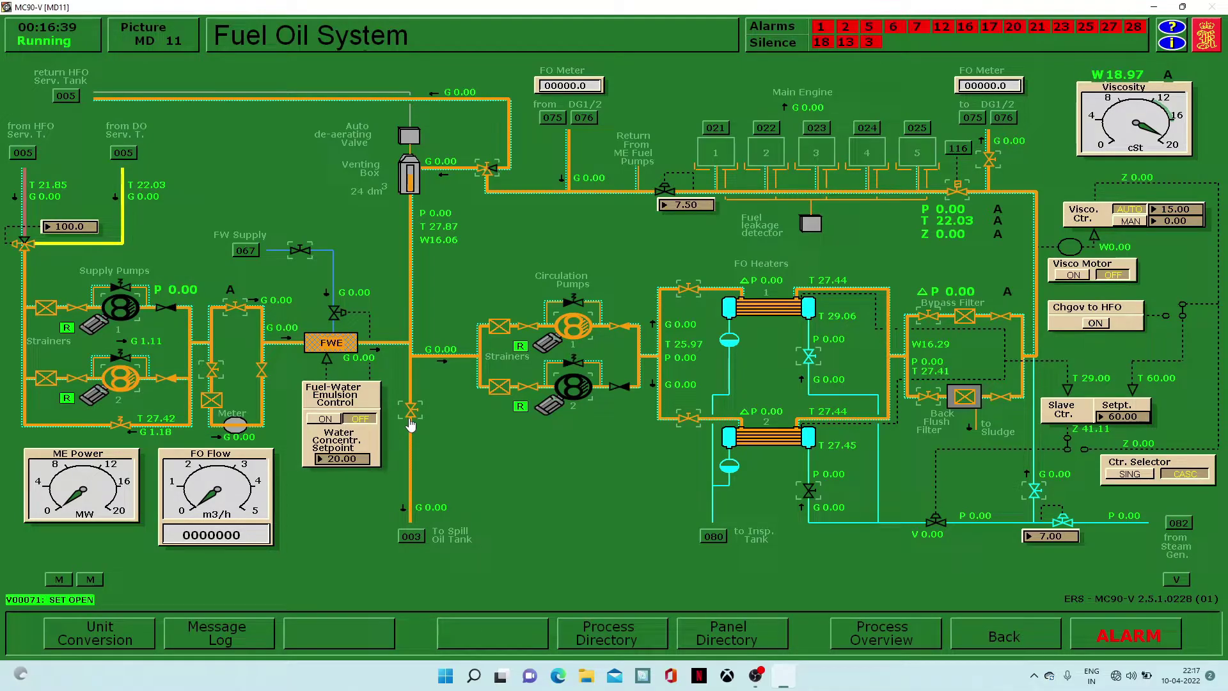
{"action": "left_click", "coordinate": [979, 635]}
{"action": "left_click", "coordinate": [289, 521]}
{"action": "left_click", "coordinate": [289, 522]}
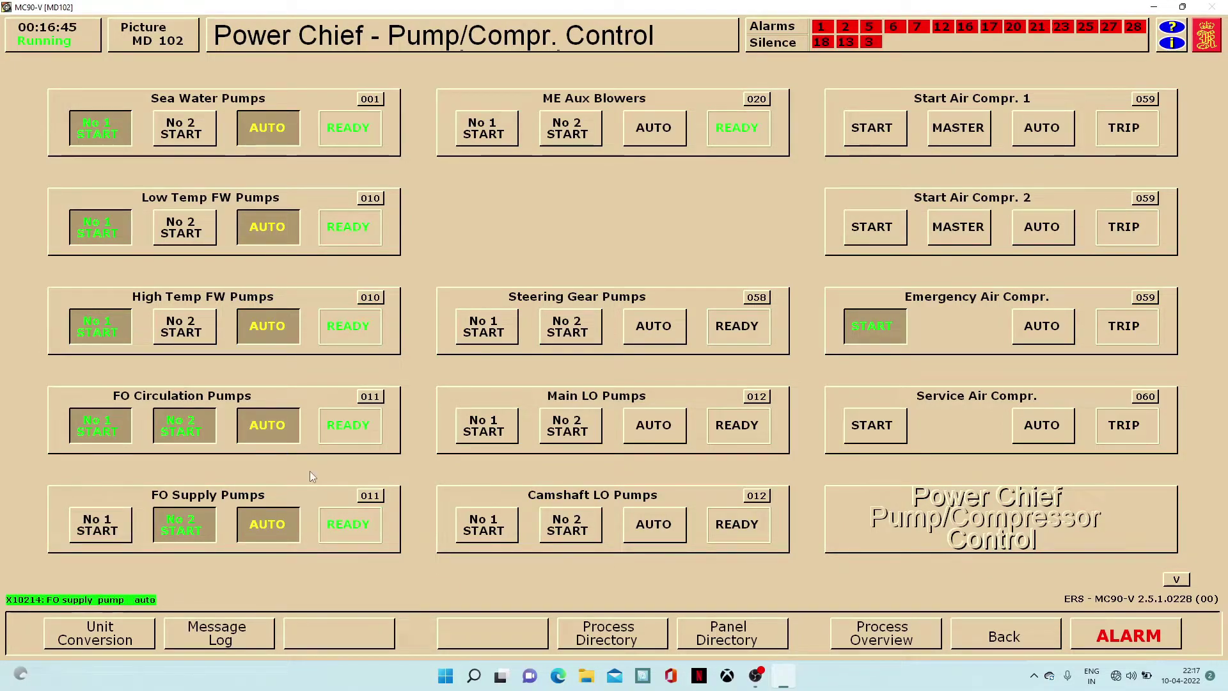
Revisit the Fuel Oil System, reset auto for the FO Circulation and FO Supply Pumps, and put the ME Aux Blowers in auto
{"action": "left_click", "coordinate": [378, 401]}
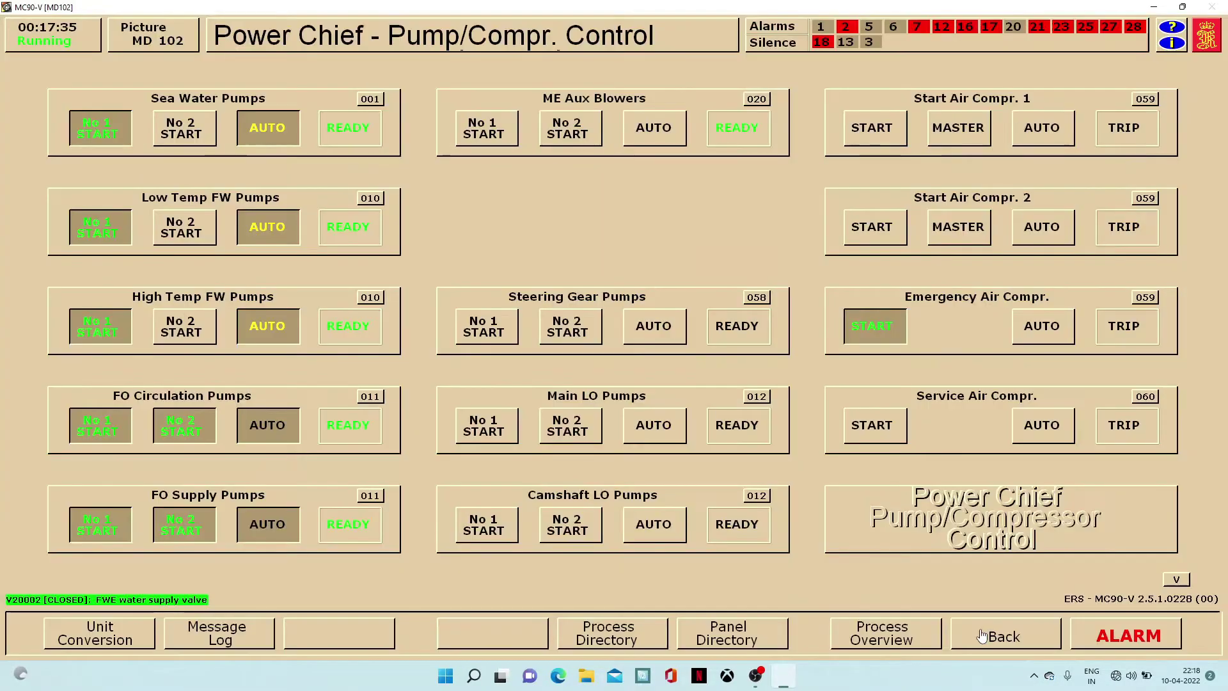
{"action": "left_click", "coordinate": [623, 499]}
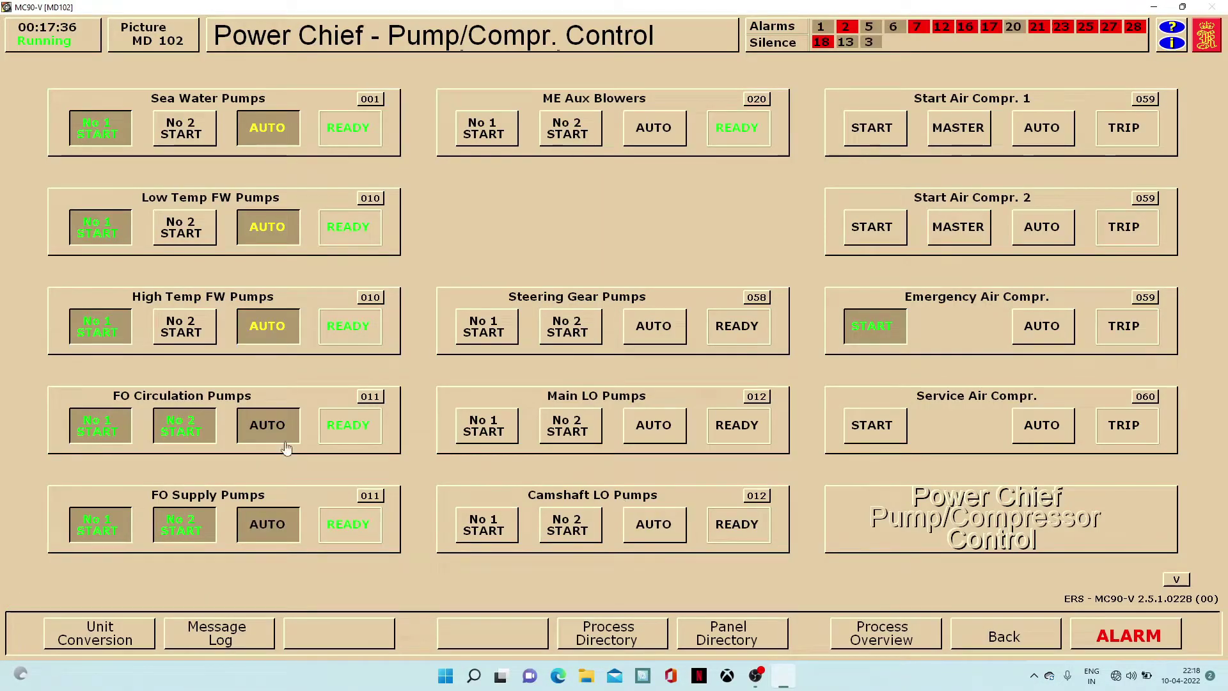
{"action": "left_click", "coordinate": [268, 426]}
{"action": "left_click", "coordinate": [292, 540]}
{"action": "left_click", "coordinate": [275, 429]}
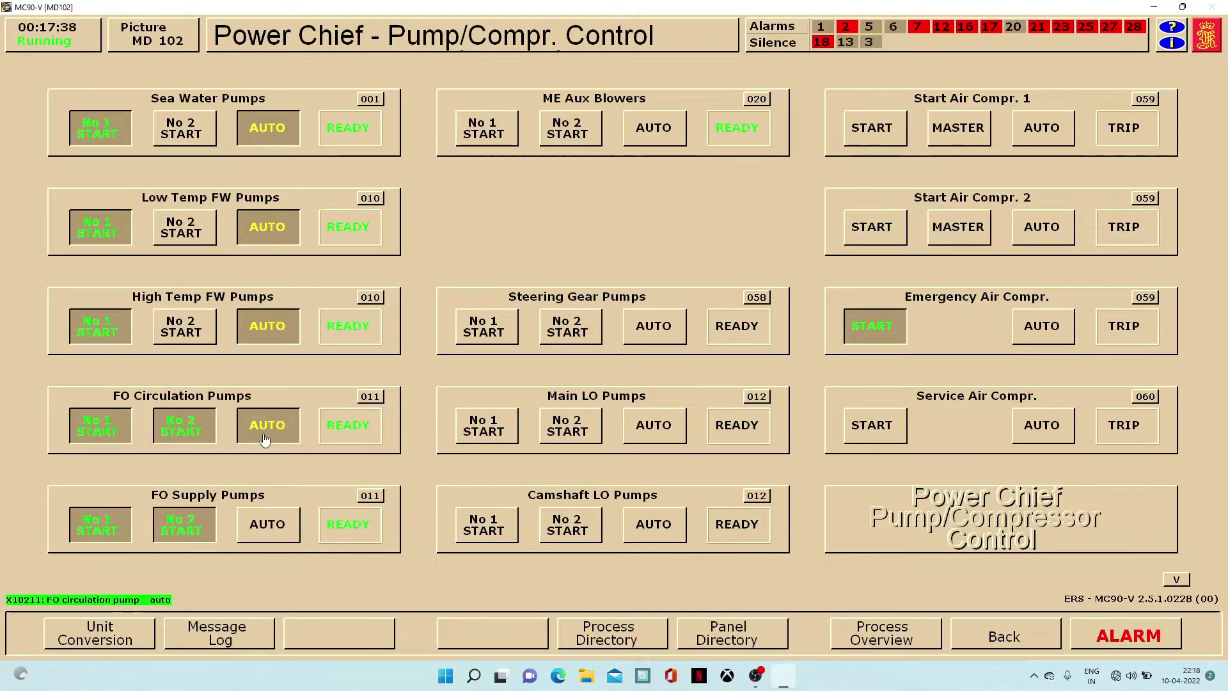
{"action": "left_click", "coordinate": [279, 526]}
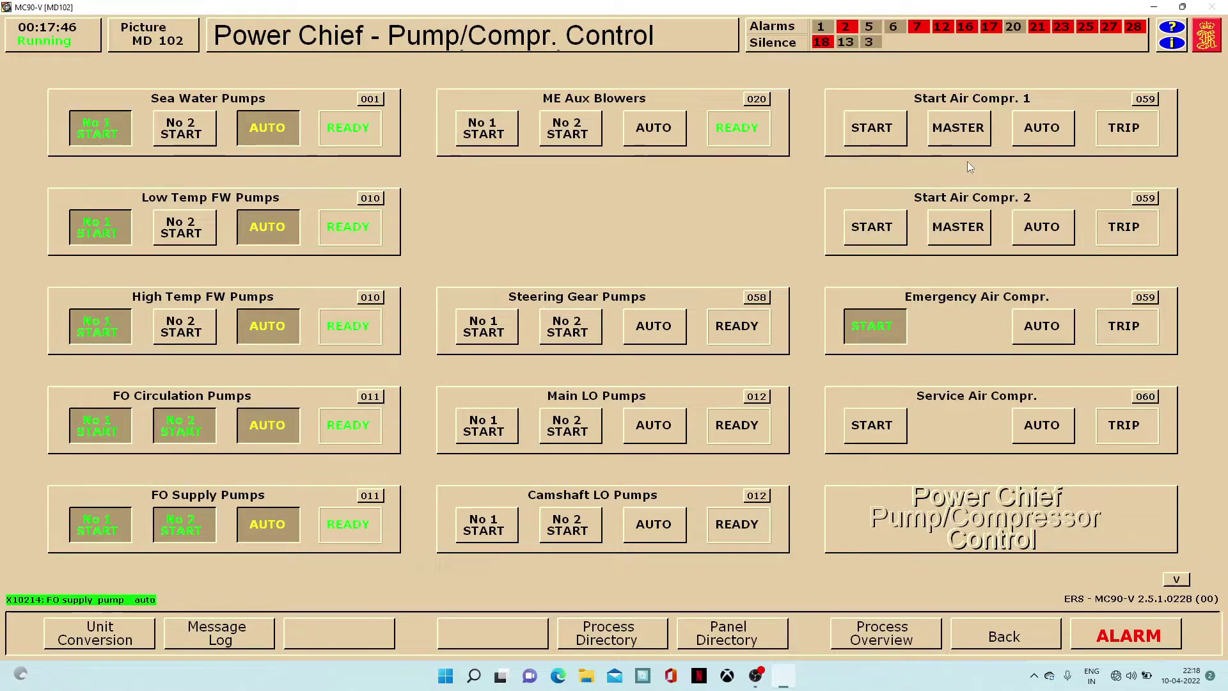
{"action": "left_click", "coordinate": [669, 140]}
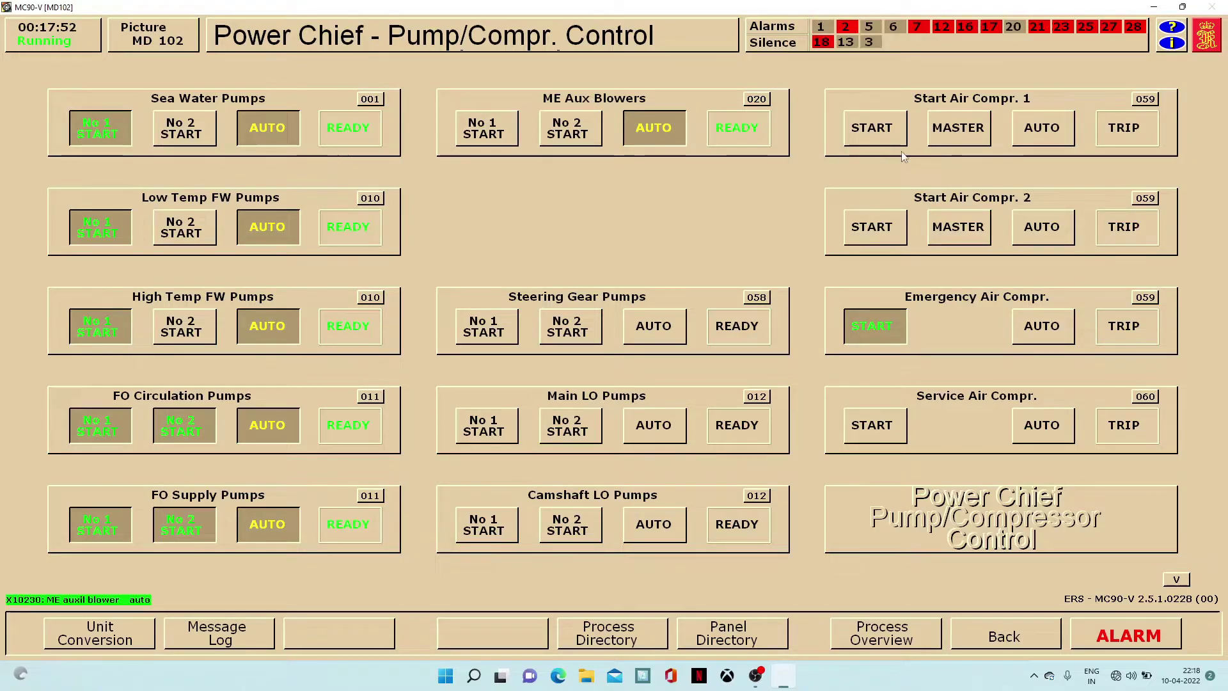
In the Start Air System, drain and start air compressor 2, close its drains, and open its air cooler's cooling water valve
{"action": "left_click", "coordinate": [1143, 100]}
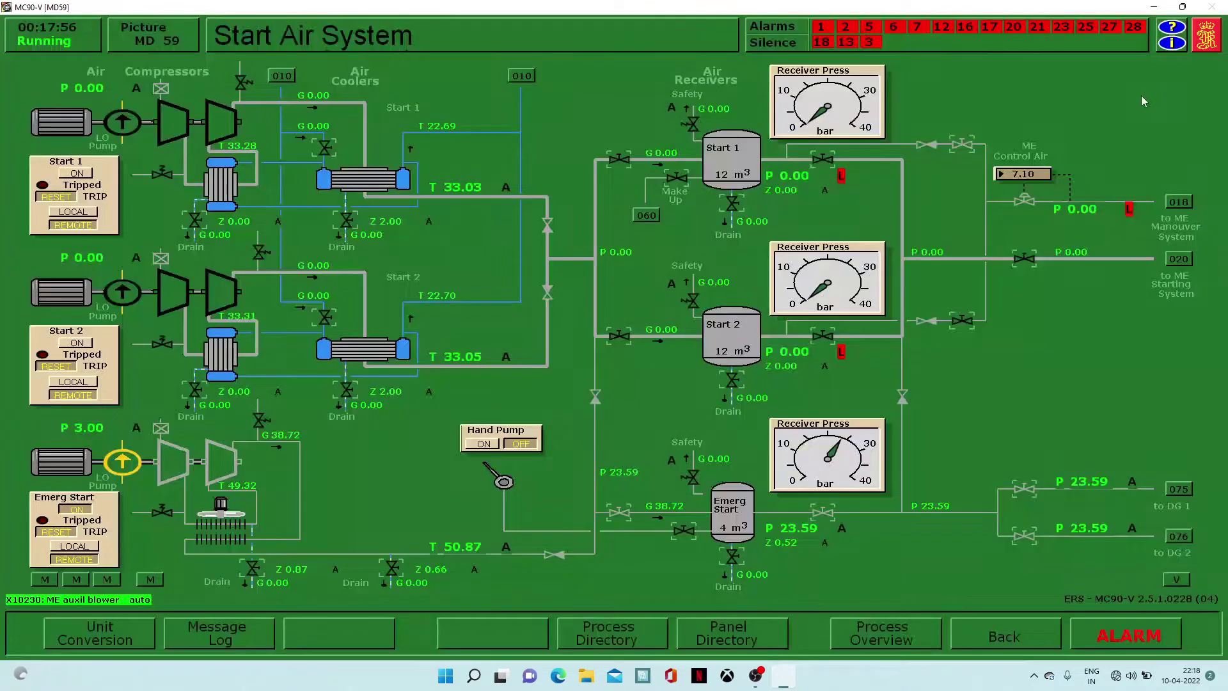
{"action": "left_click", "coordinate": [197, 395]}
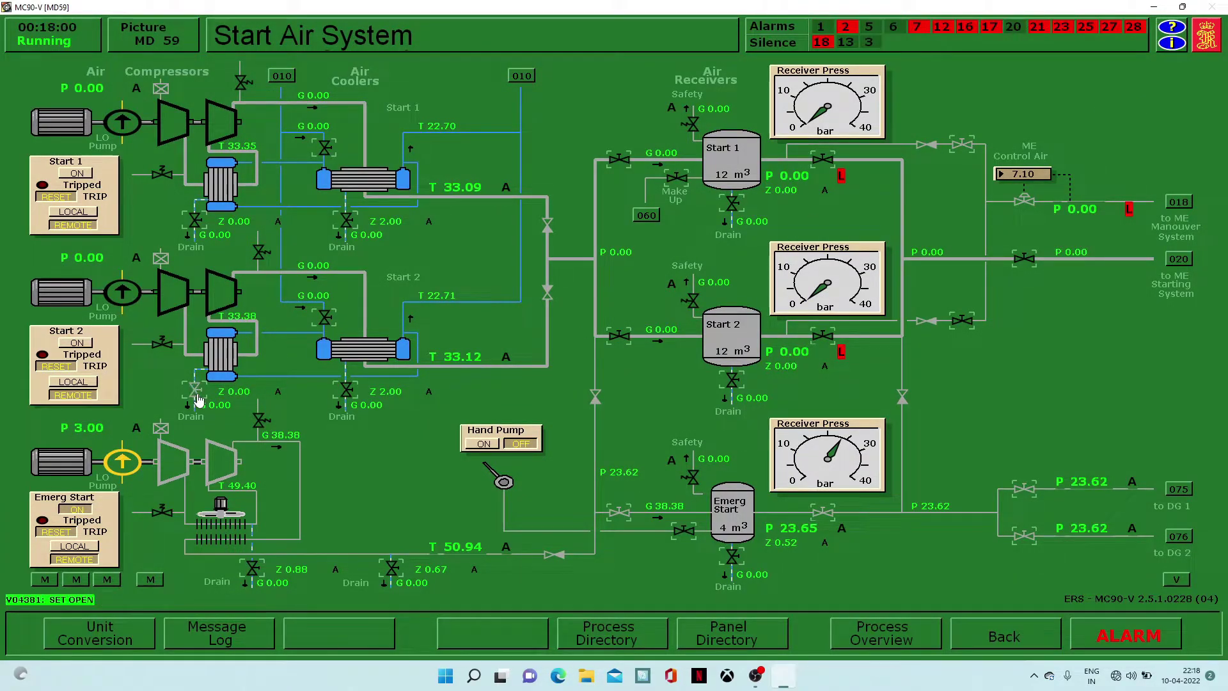
{"action": "left_click", "coordinate": [344, 397]}
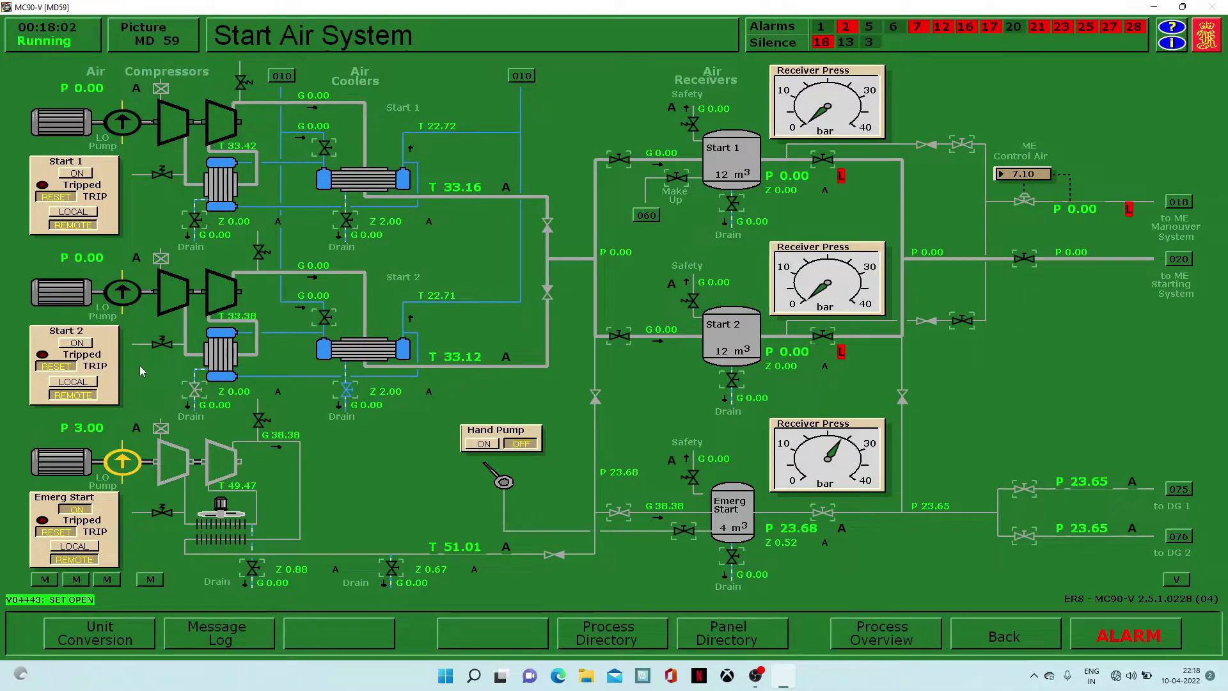
{"action": "left_click", "coordinate": [83, 345]}
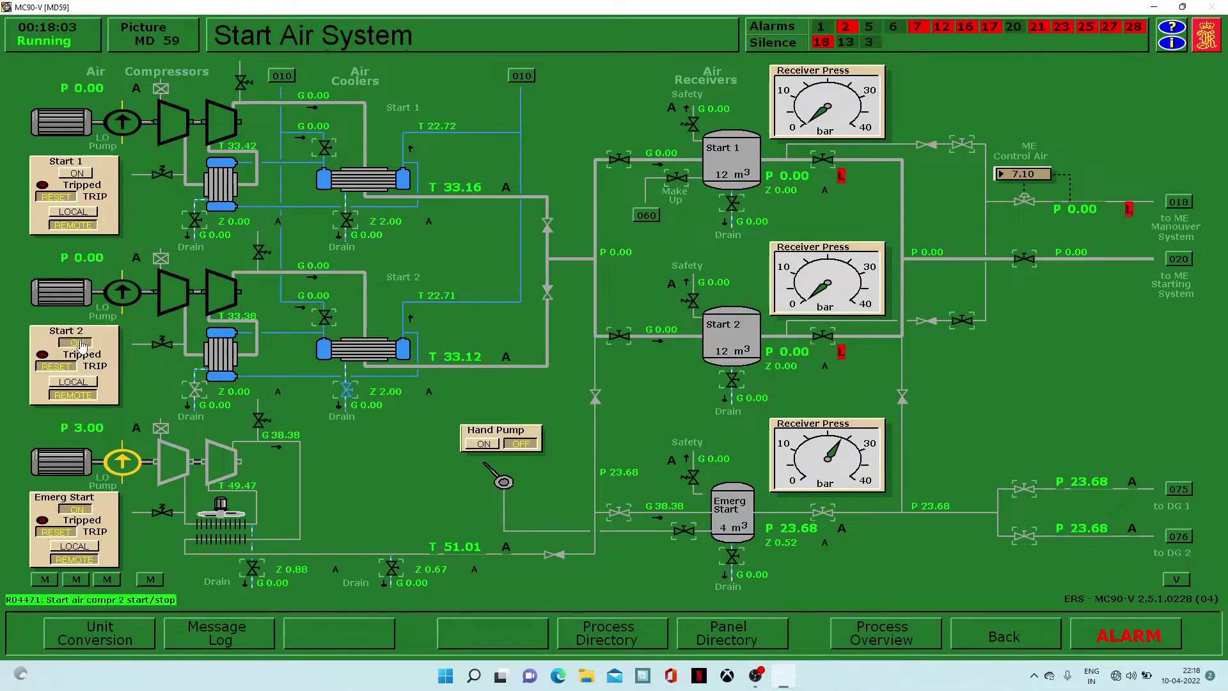
{"action": "left_click", "coordinate": [195, 390]}
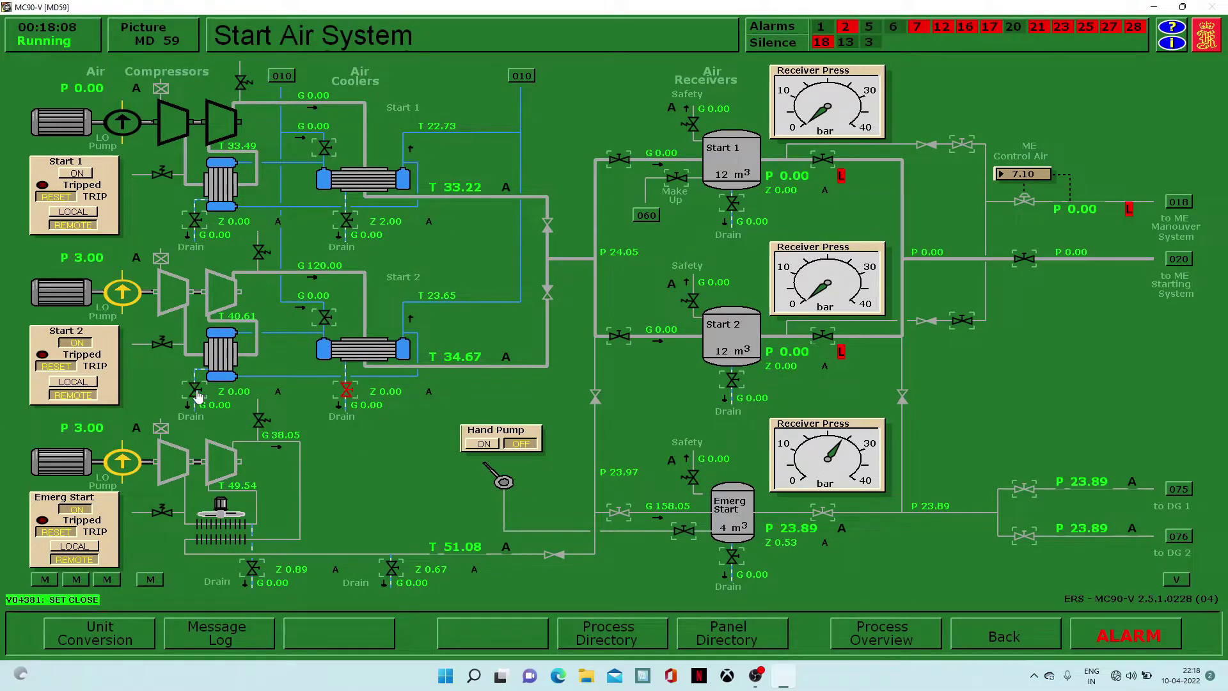
{"action": "left_click", "coordinate": [326, 326]}
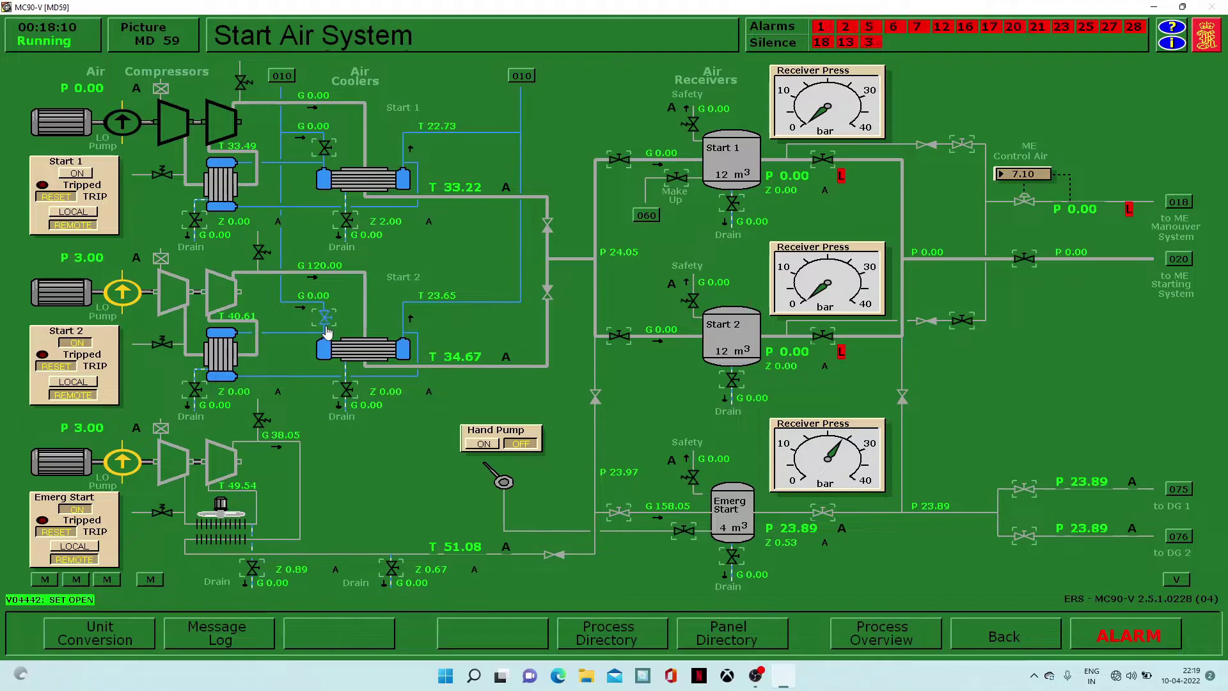
Open the intercooler and air cooler drains of start air compressor 1, start the compressor, and close both drains
{"action": "left_click", "coordinate": [193, 229]}
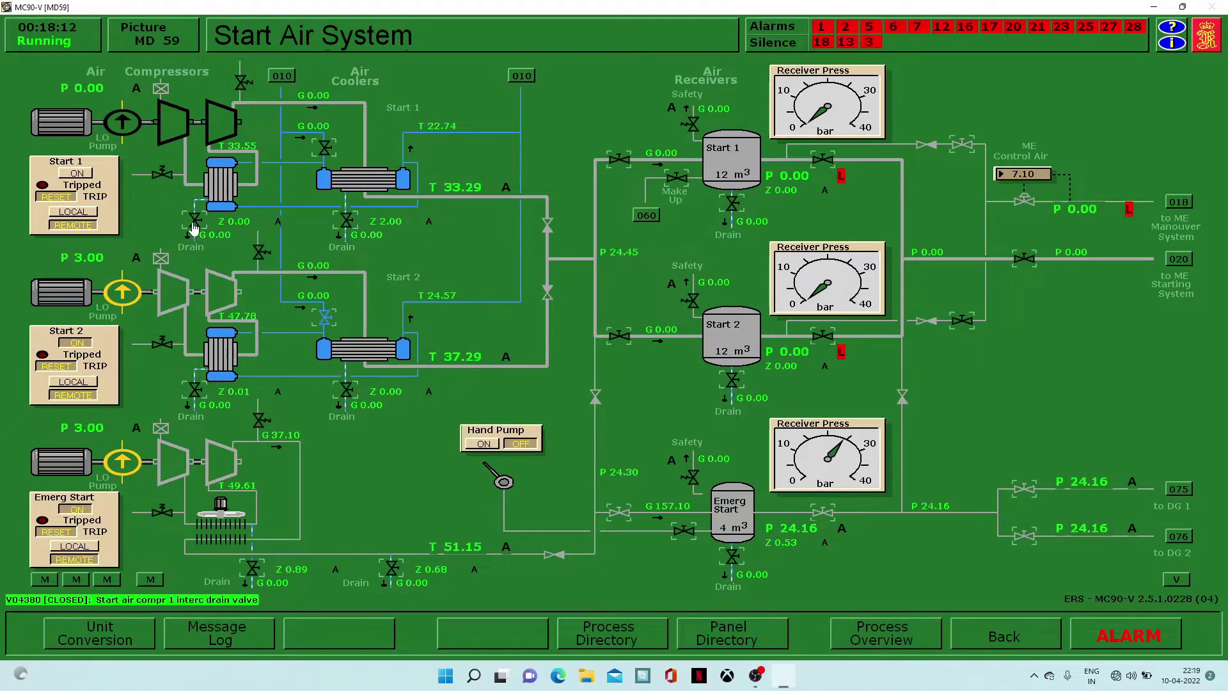
{"action": "left_click", "coordinate": [345, 228]}
{"action": "left_click", "coordinate": [77, 172]}
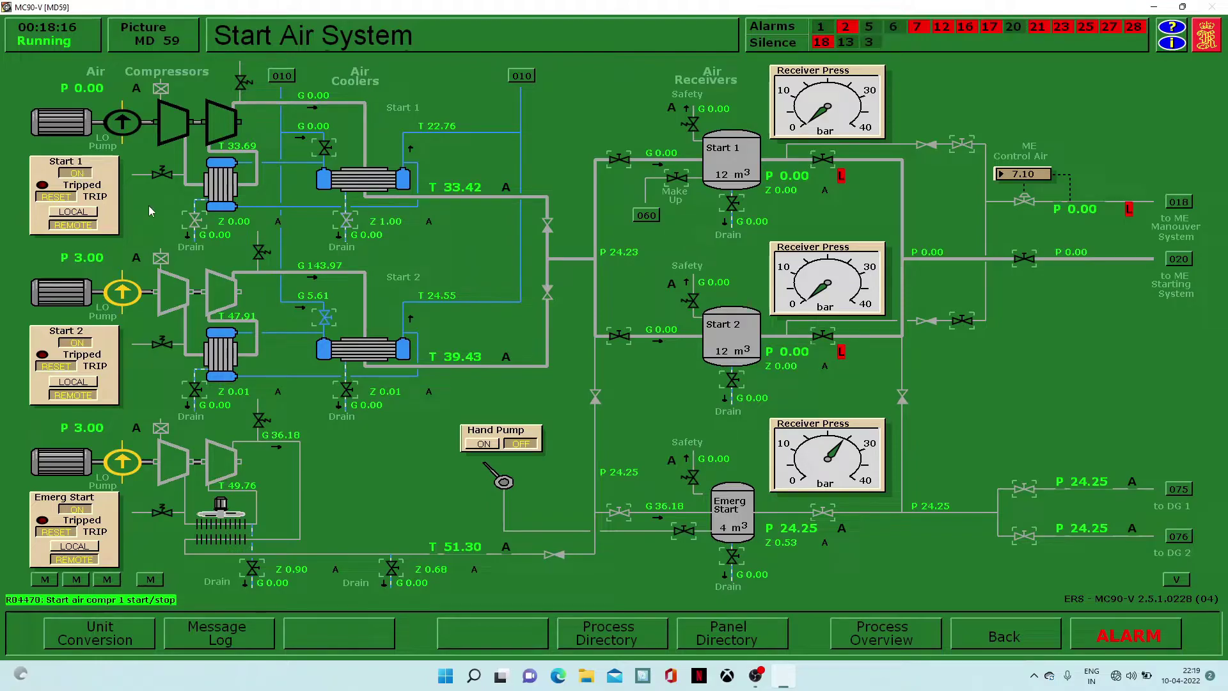
{"action": "left_click", "coordinate": [197, 229]}
{"action": "left_click", "coordinate": [346, 228]}
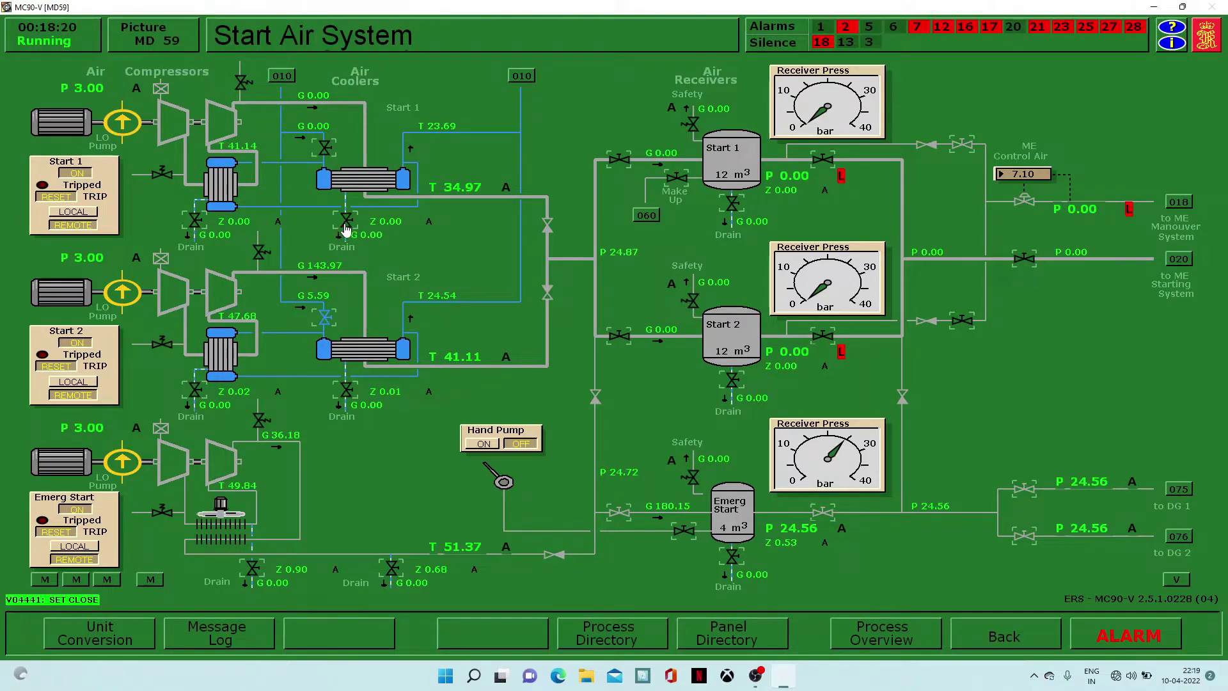
Open air compressor 1's air cooler cooling water valve, both start air receivers' inlet and outlet valves, and the valve to the ME Starting System
{"action": "left_click", "coordinate": [329, 156]}
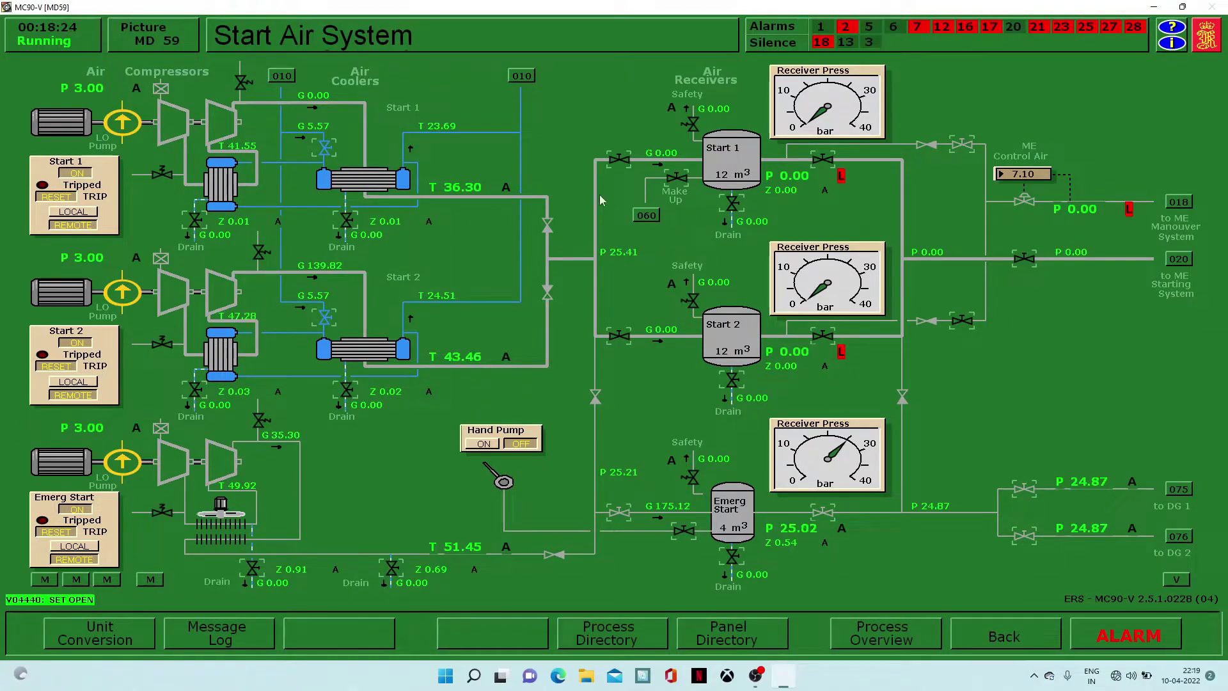
{"action": "left_click", "coordinate": [620, 161]}
{"action": "left_click", "coordinate": [830, 337]}
{"action": "left_click", "coordinate": [827, 166]}
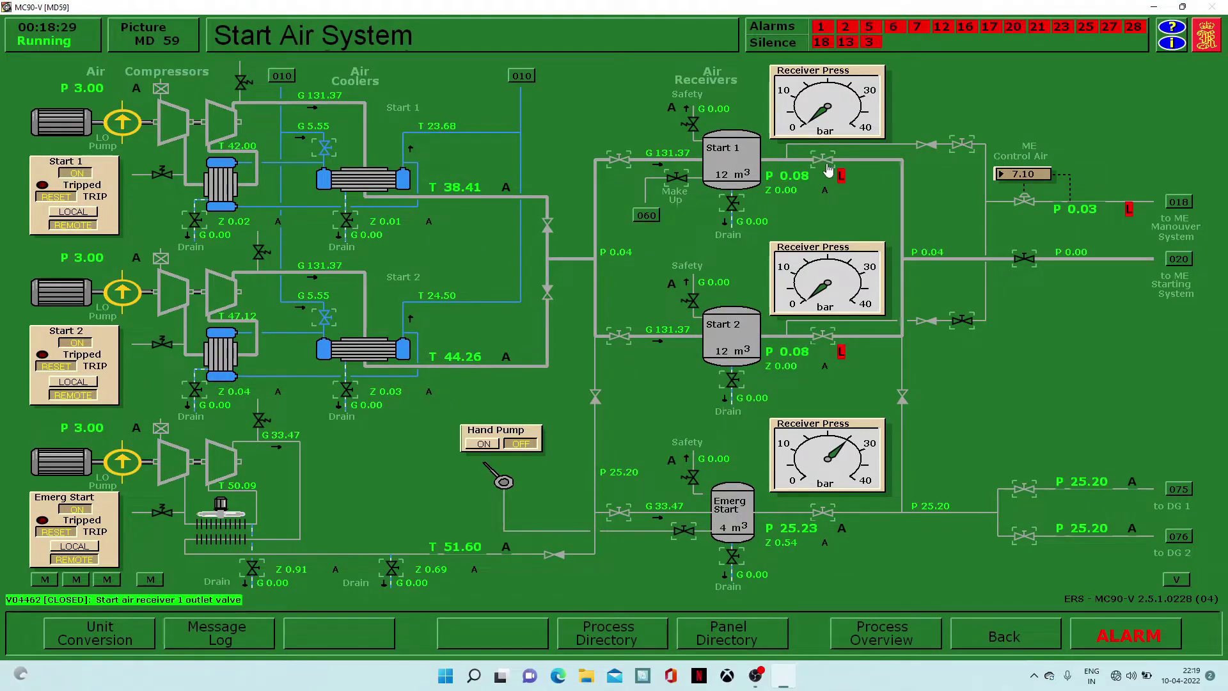
{"action": "left_click", "coordinate": [1024, 267]}
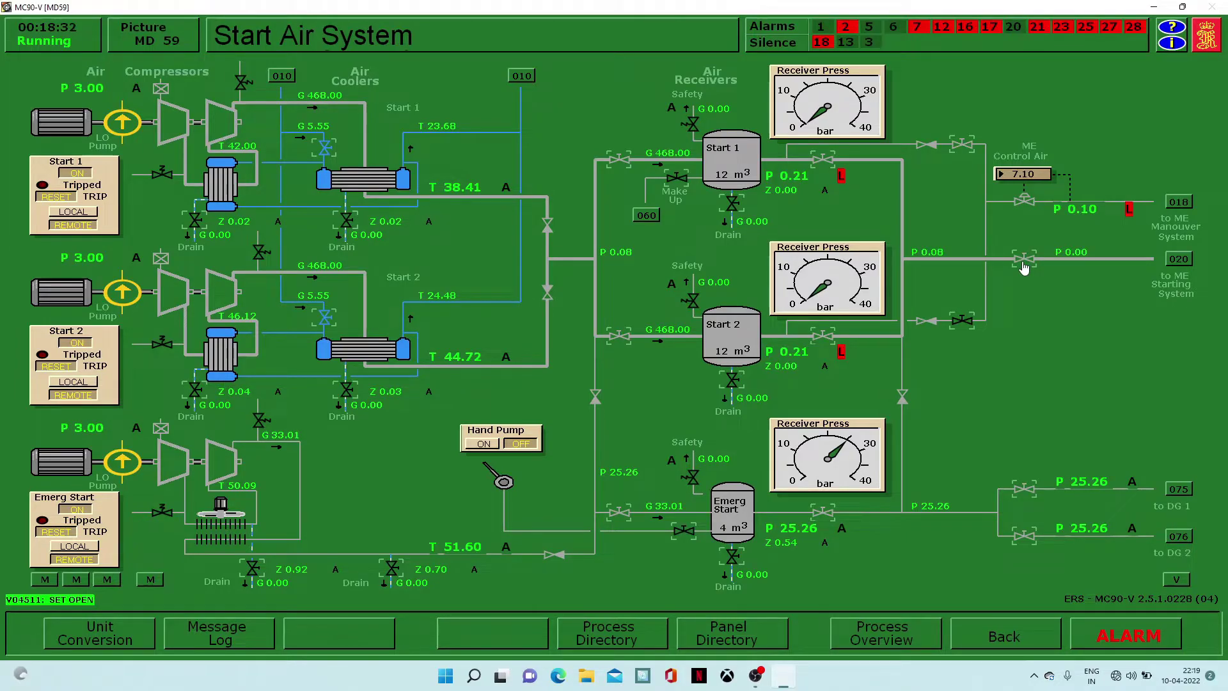
On Power Chief, make Start Air Compr. 2 the master and put both start air compressors and the Emergency Air Compr. in auto
{"action": "left_click", "coordinate": [999, 637]}
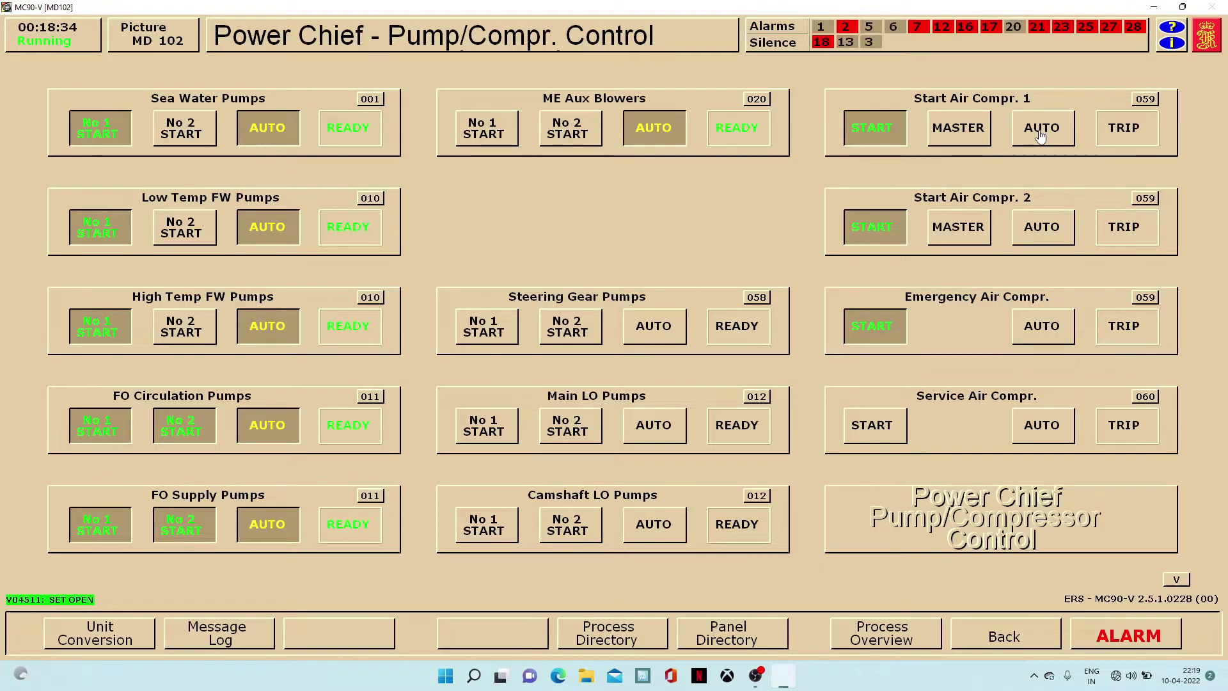
{"action": "left_click", "coordinate": [1043, 142]}
{"action": "left_click", "coordinate": [955, 220]}
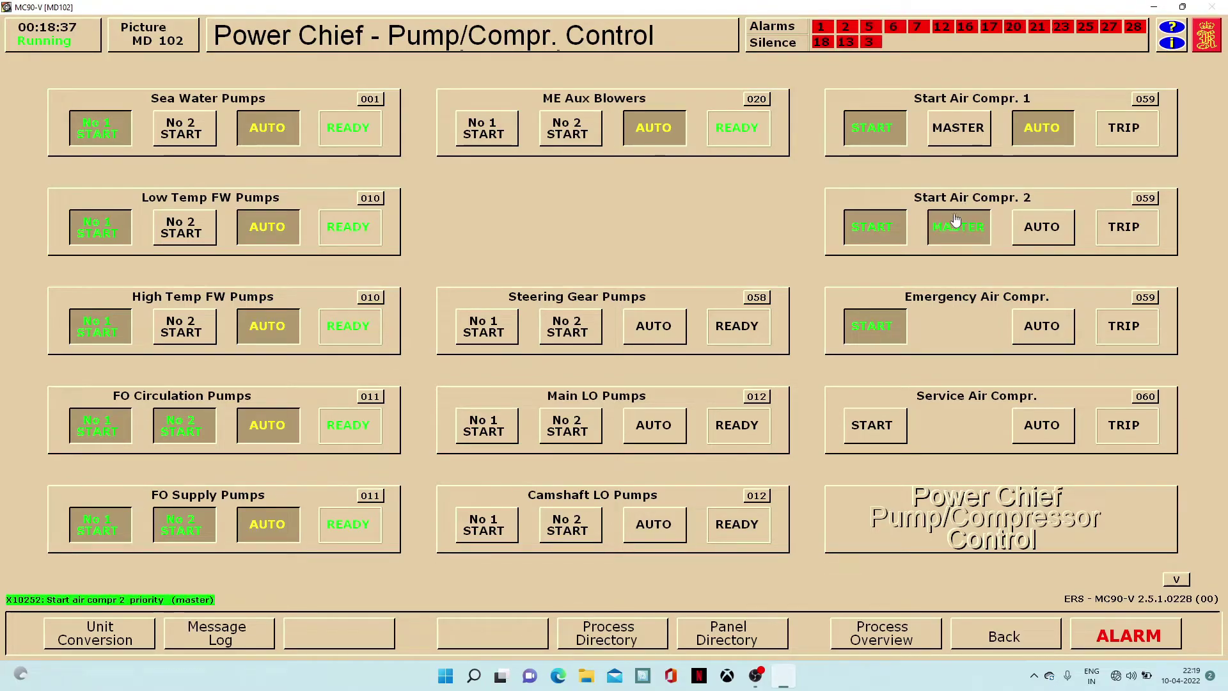
{"action": "left_click", "coordinate": [1040, 228]}
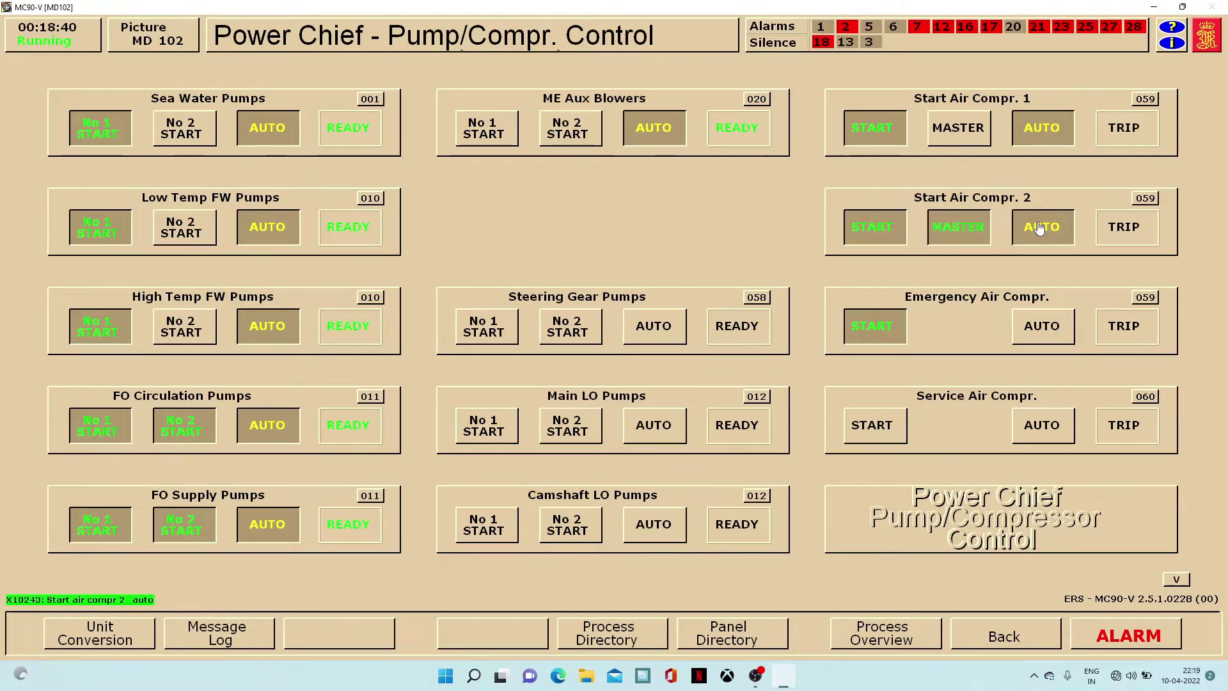
{"action": "left_click", "coordinate": [1049, 330]}
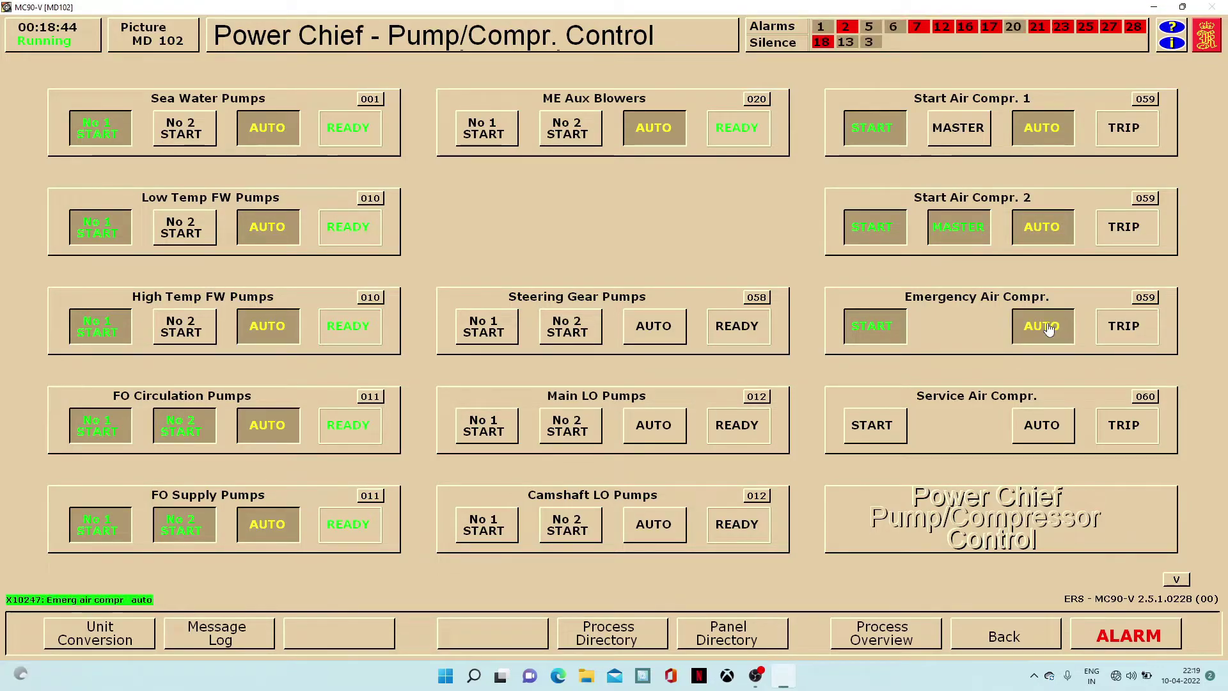
In the Service Air System, open the intercooler and air cooler drains, start the service air compressor, and close both drains
{"action": "left_click", "coordinate": [1145, 397]}
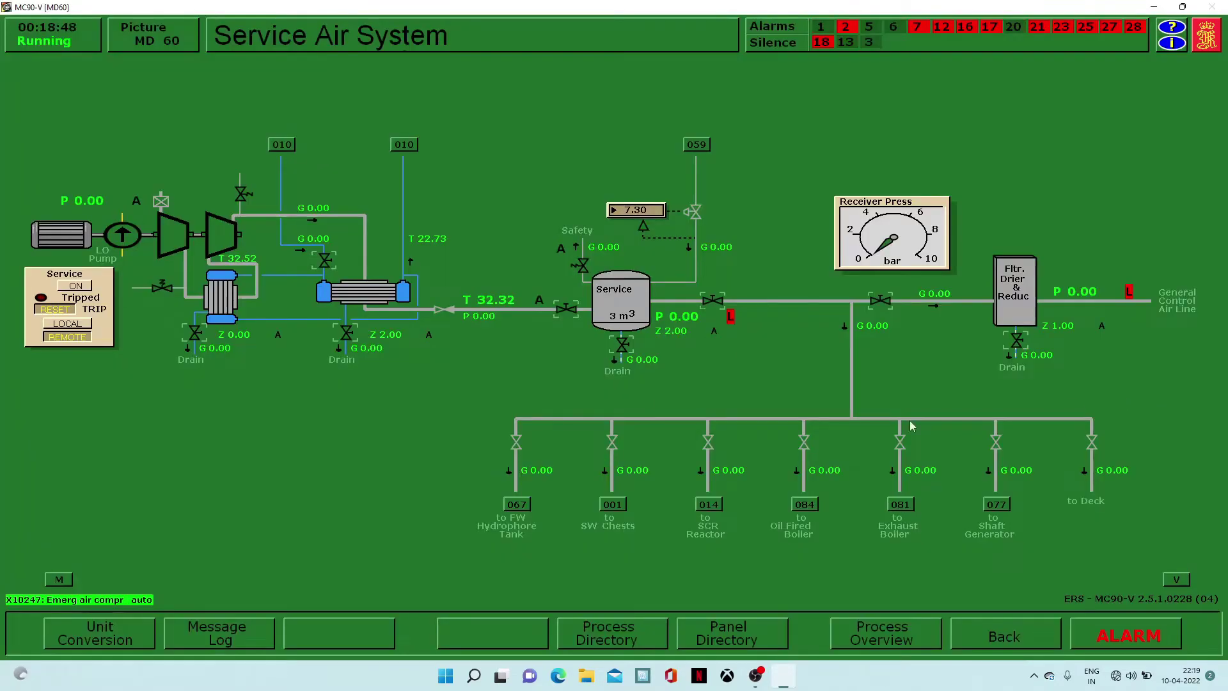
{"action": "left_click", "coordinate": [196, 338]}
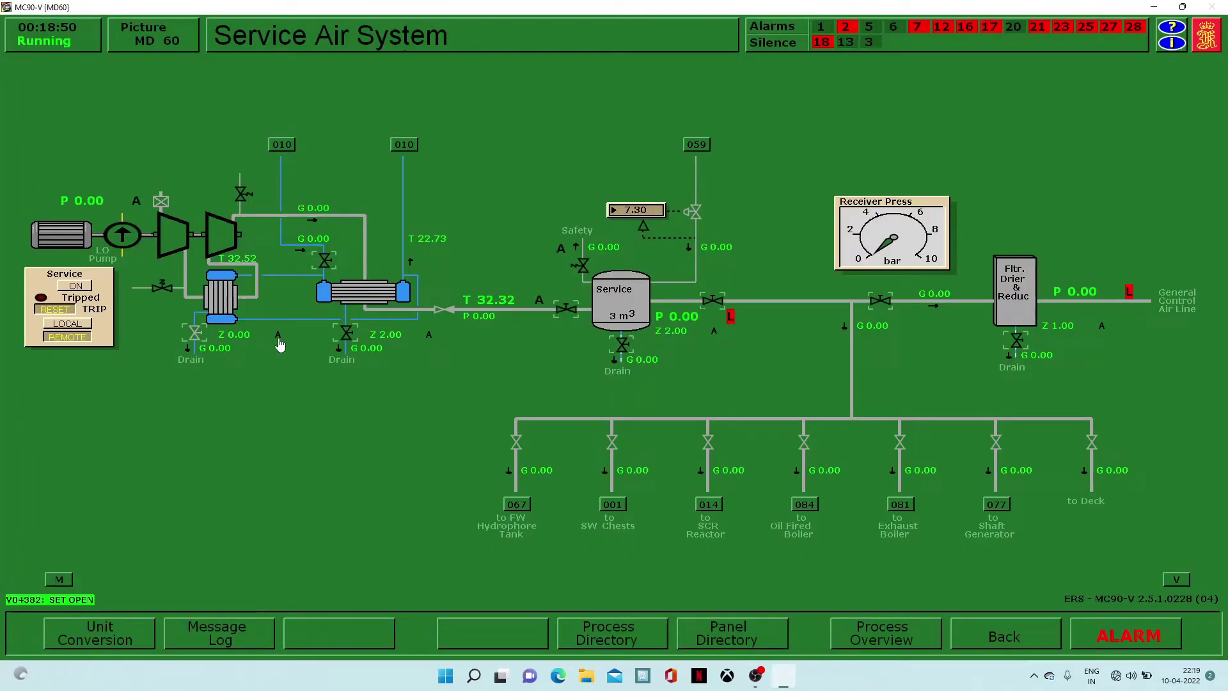
{"action": "left_click", "coordinate": [349, 337]}
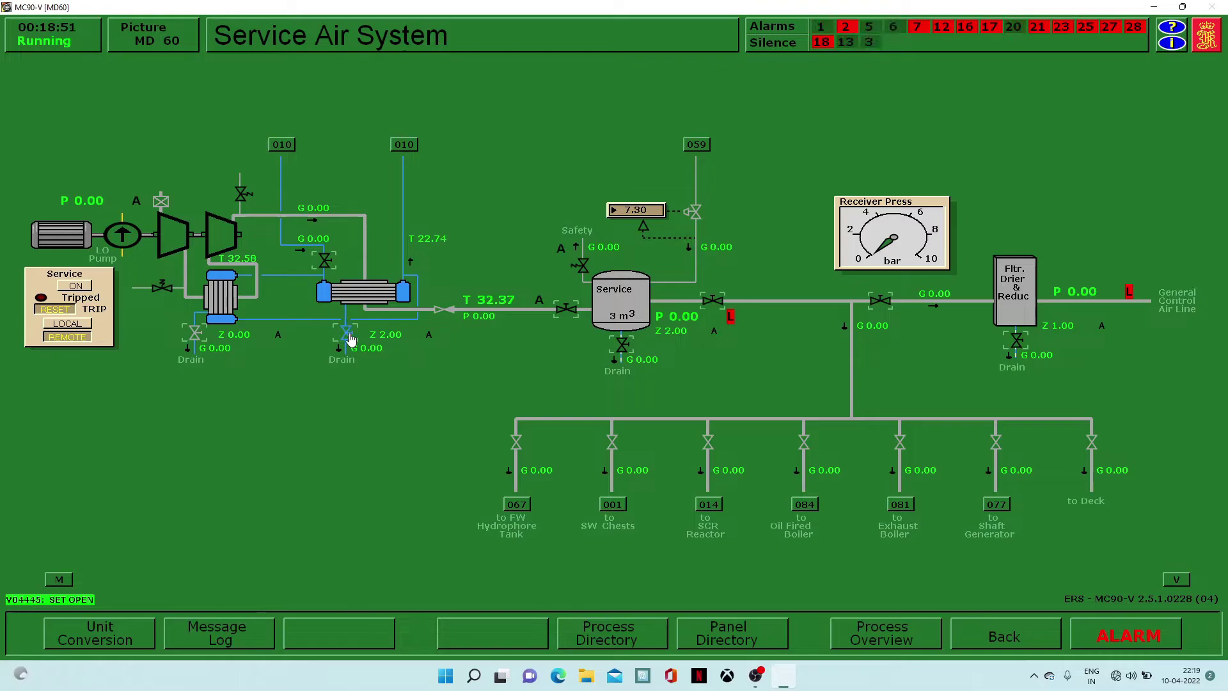
{"action": "left_click", "coordinate": [75, 286]}
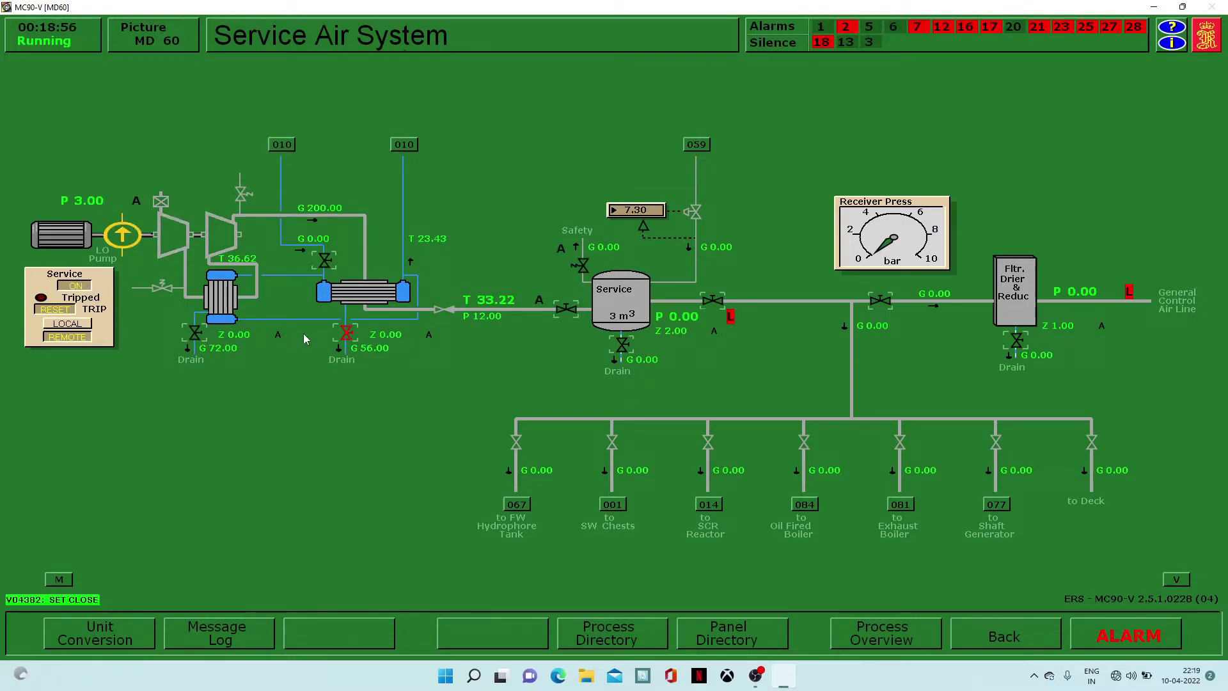
{"action": "left_click", "coordinate": [346, 337]}
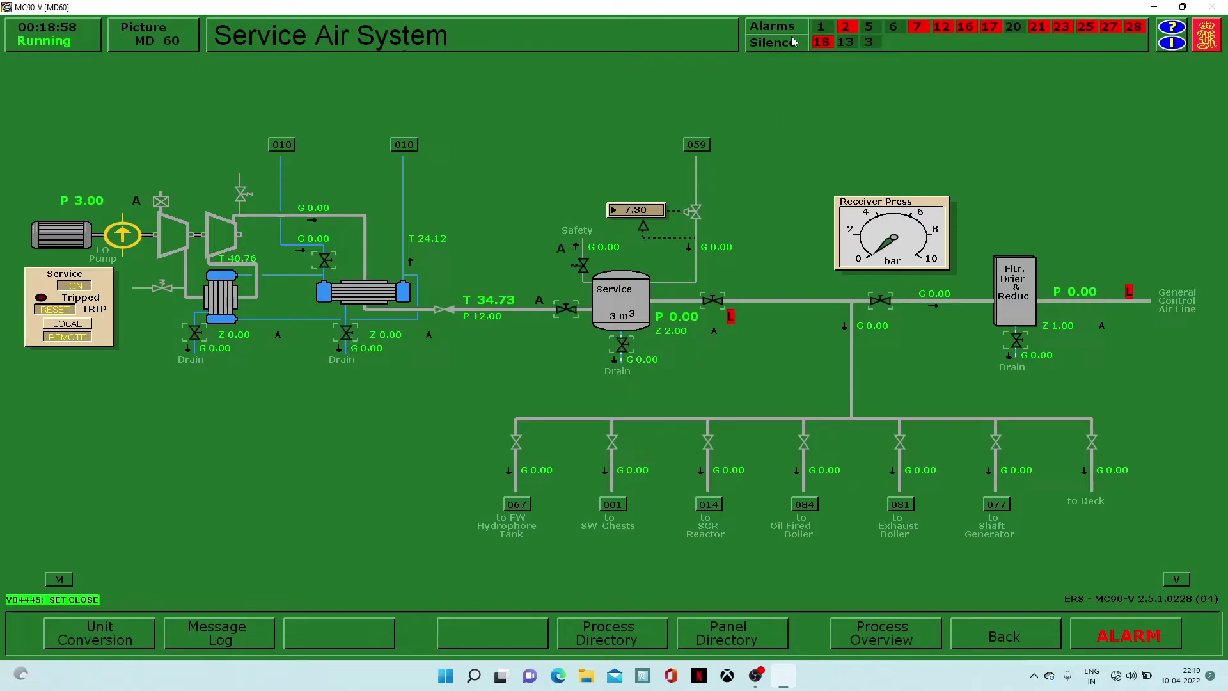
Open the service air receiver's inlet and outlet valves and the general control air supply valve, and put the Service Air Compr. in auto on Power Chief
{"action": "left_click", "coordinate": [567, 309]}
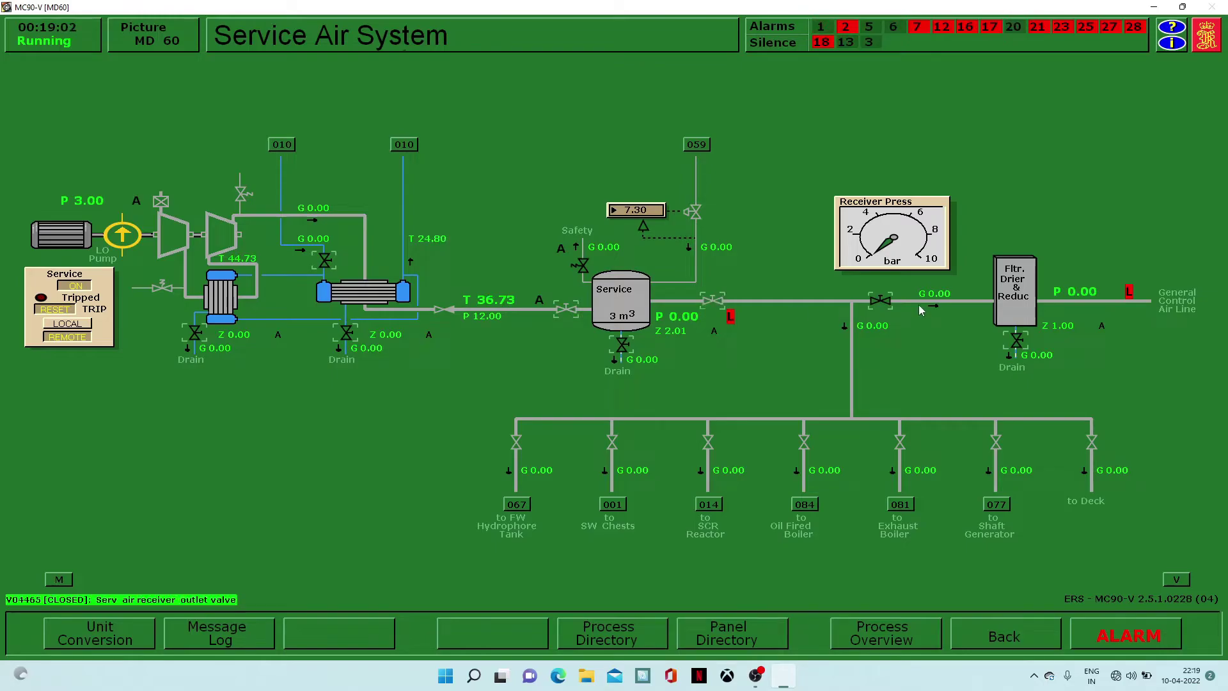
{"action": "left_click", "coordinate": [888, 307]}
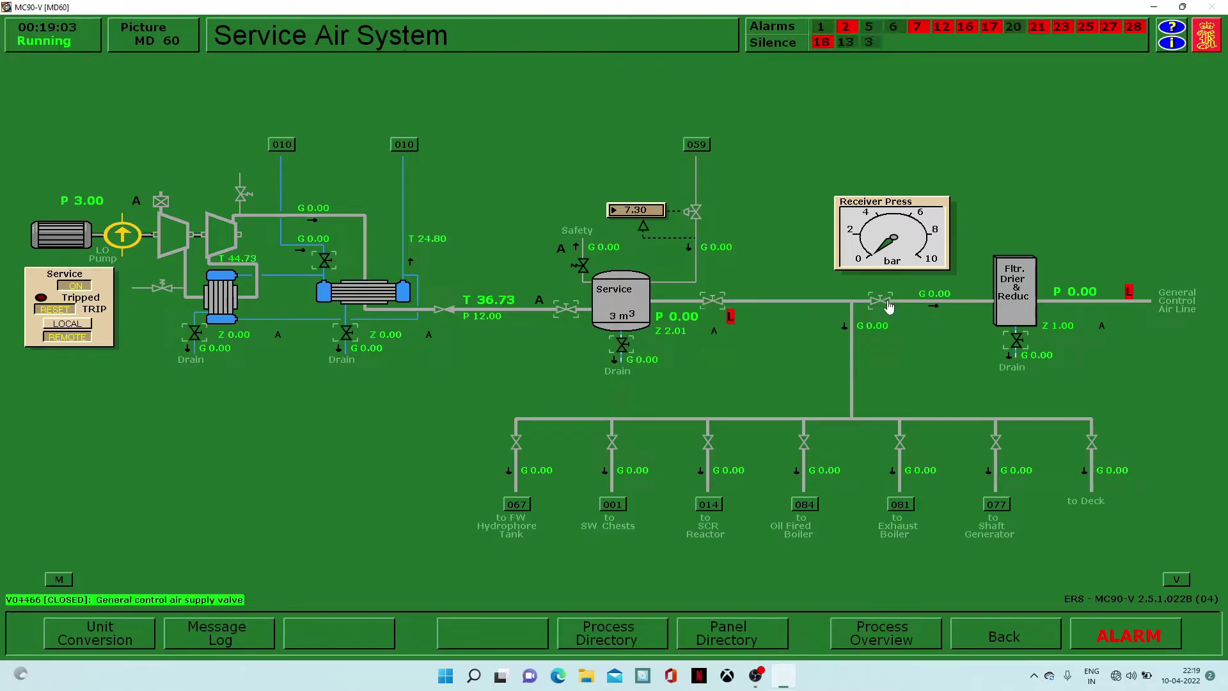
{"action": "left_click", "coordinate": [974, 637]}
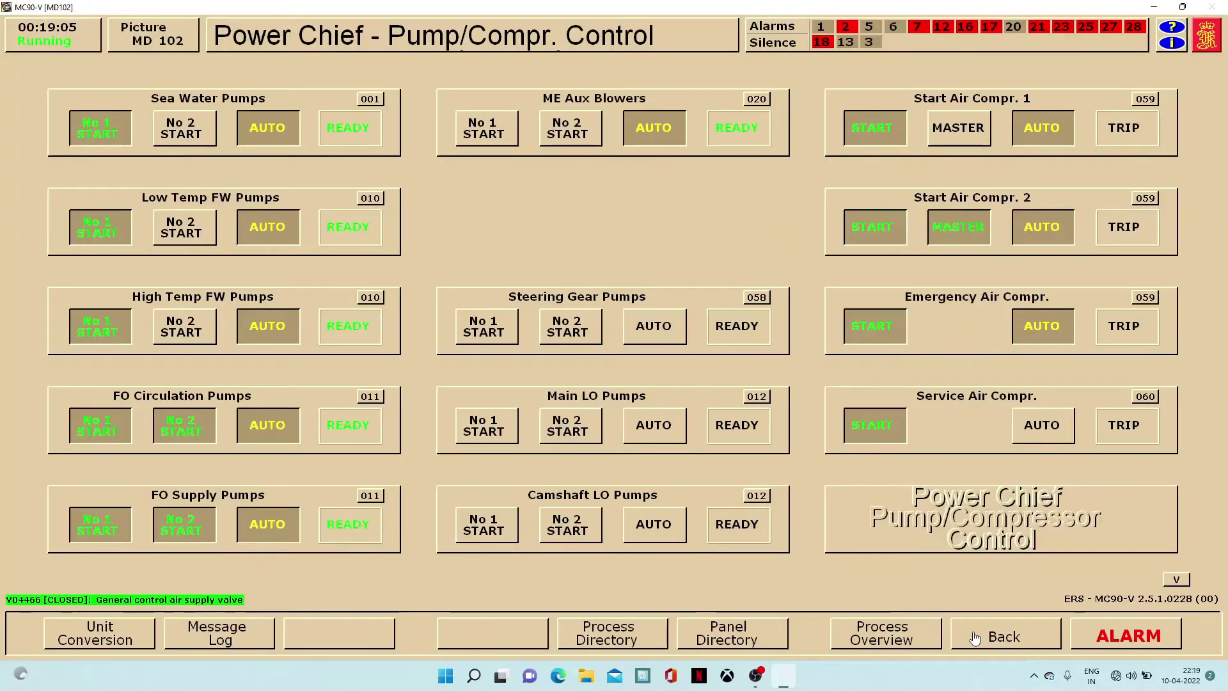
{"action": "left_click", "coordinate": [1045, 441]}
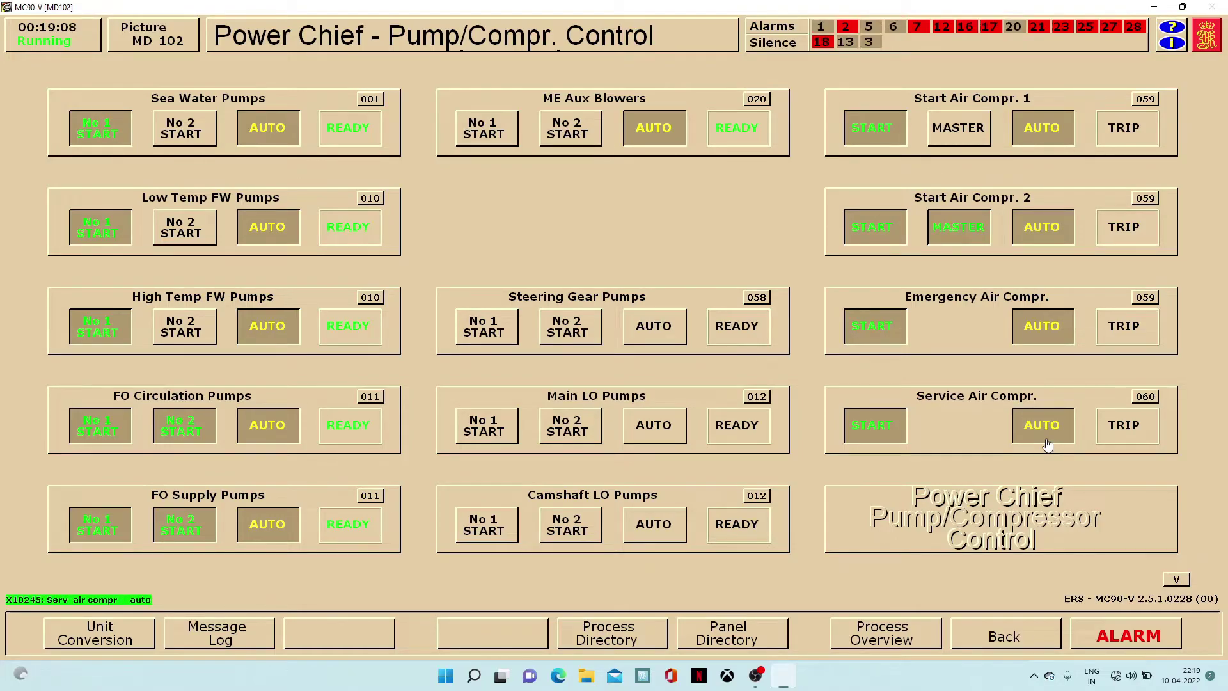
In the Electric Power Plant, set the emergency generator's engine control to auto and stop the generator
{"action": "left_click", "coordinate": [633, 644]}
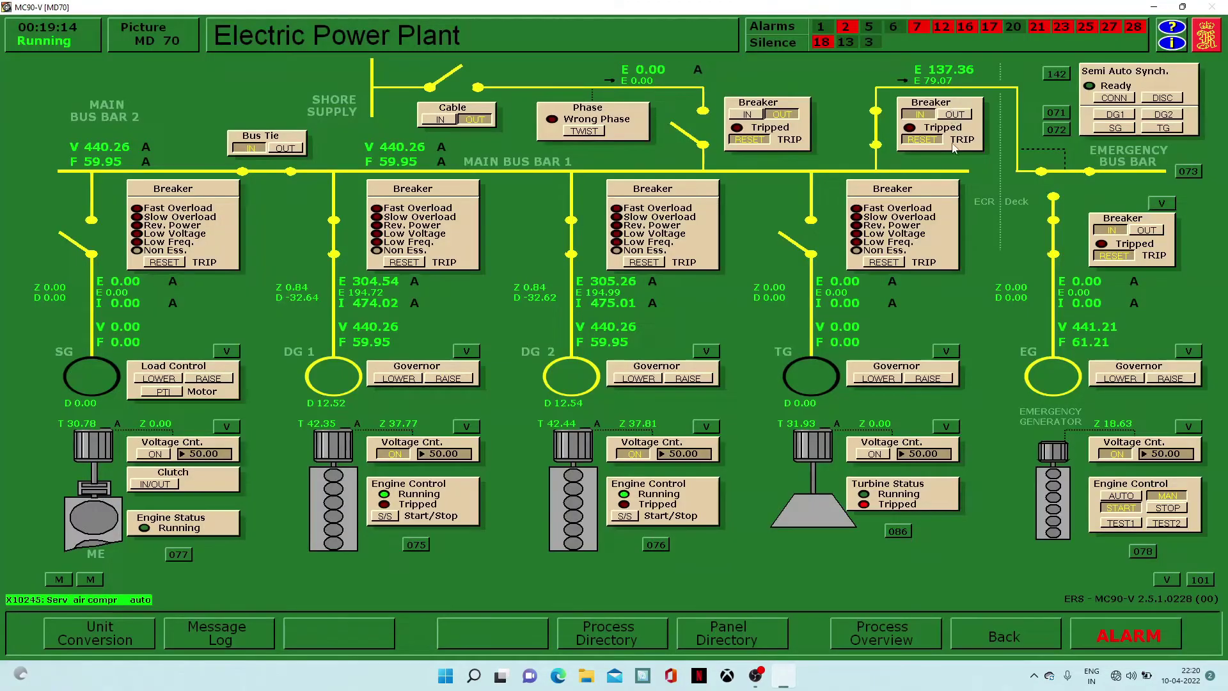
{"action": "left_click", "coordinate": [953, 112]}
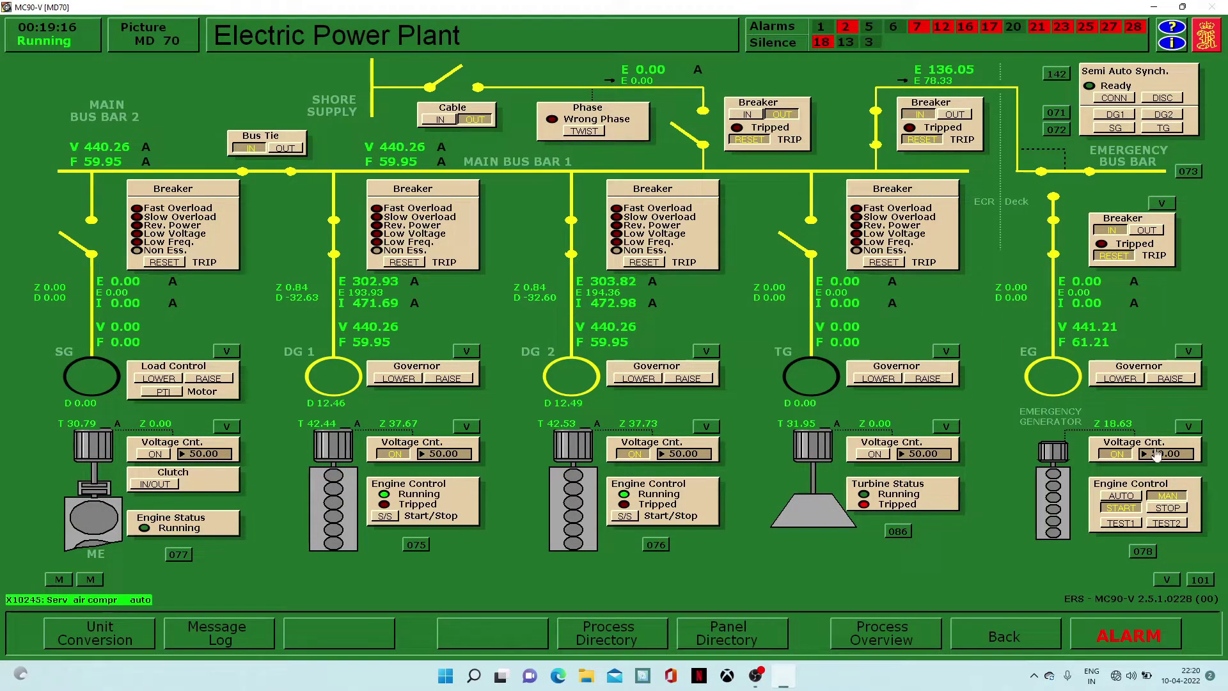
{"action": "left_click", "coordinate": [1127, 495]}
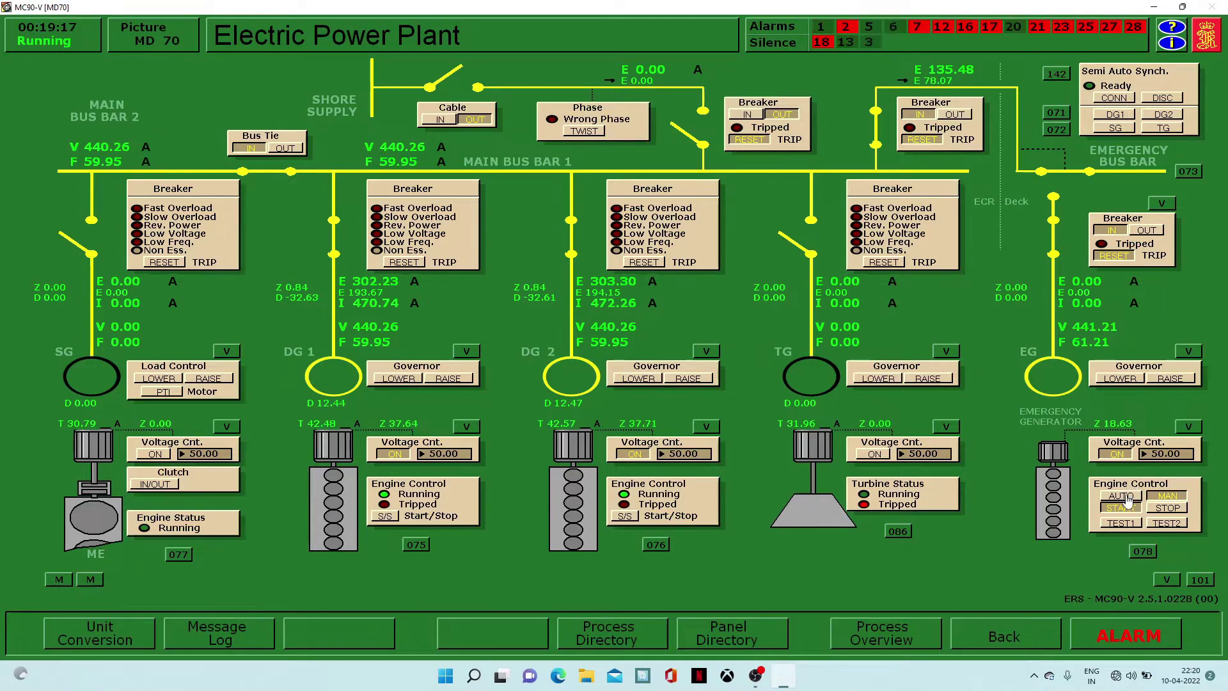
{"action": "left_click", "coordinate": [1160, 510]}
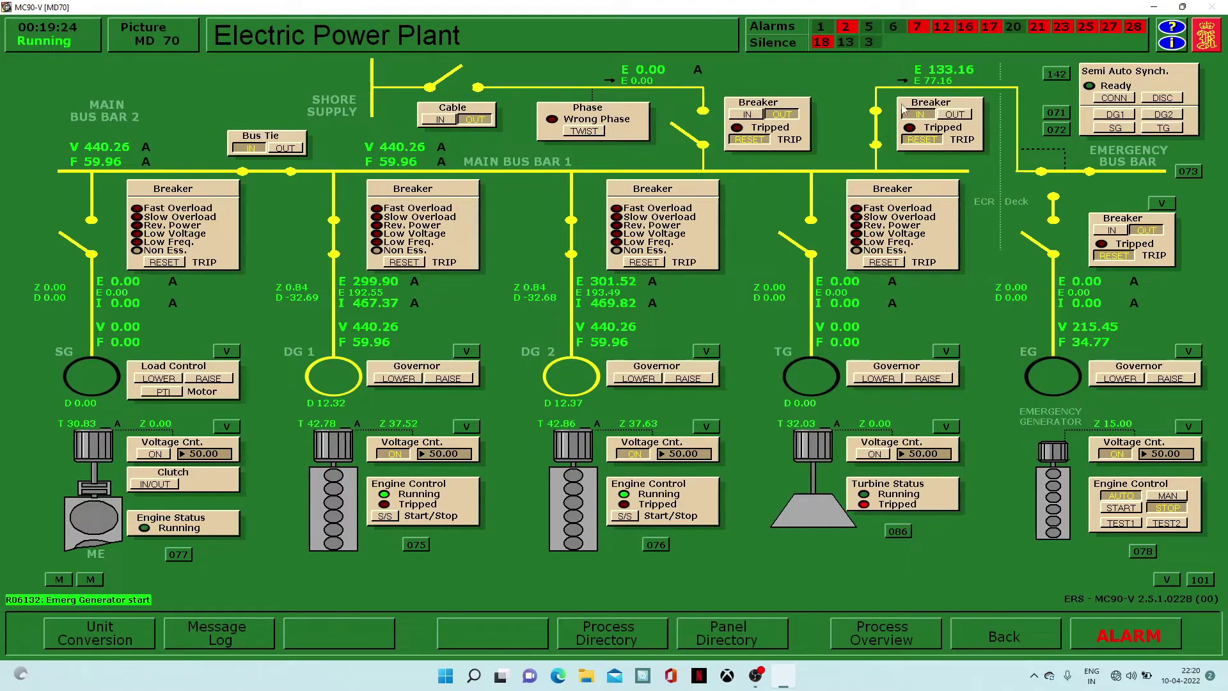
Acknowledge the FO pressure, FO viscosity inlet ME, and FO supply pump pressure alarms in alarm group 1
{"action": "left_click", "coordinate": [827, 30]}
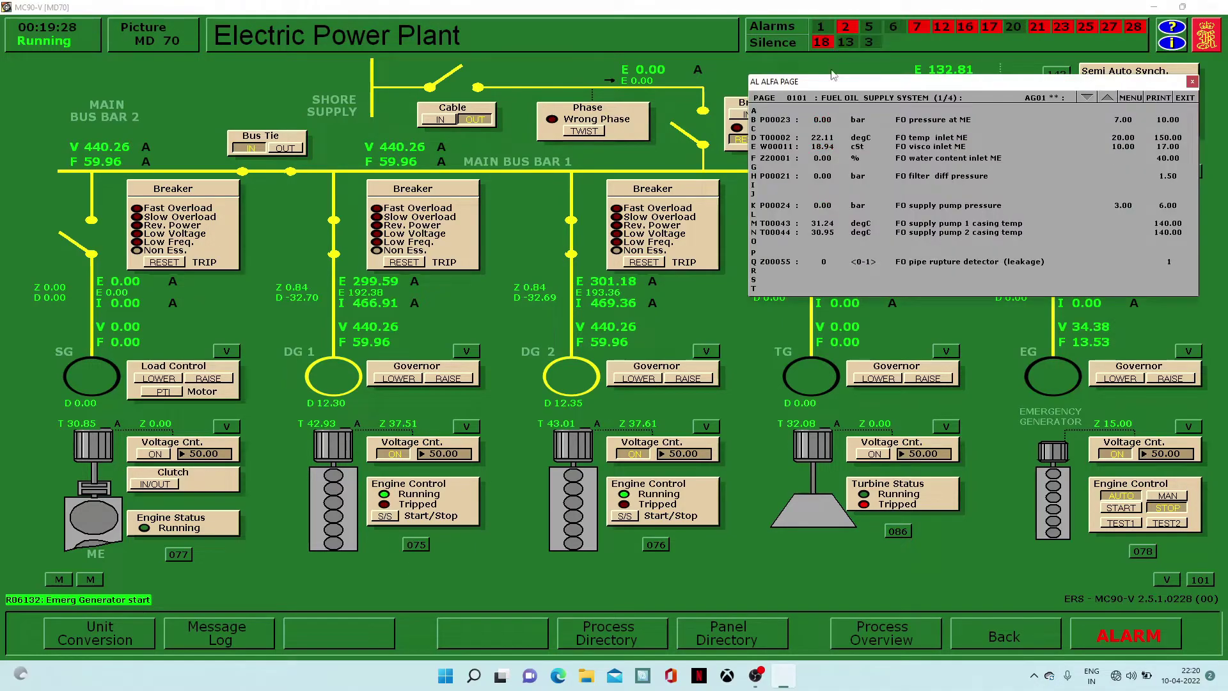
{"action": "left_click", "coordinate": [820, 122]}
{"action": "left_click", "coordinate": [821, 121]}
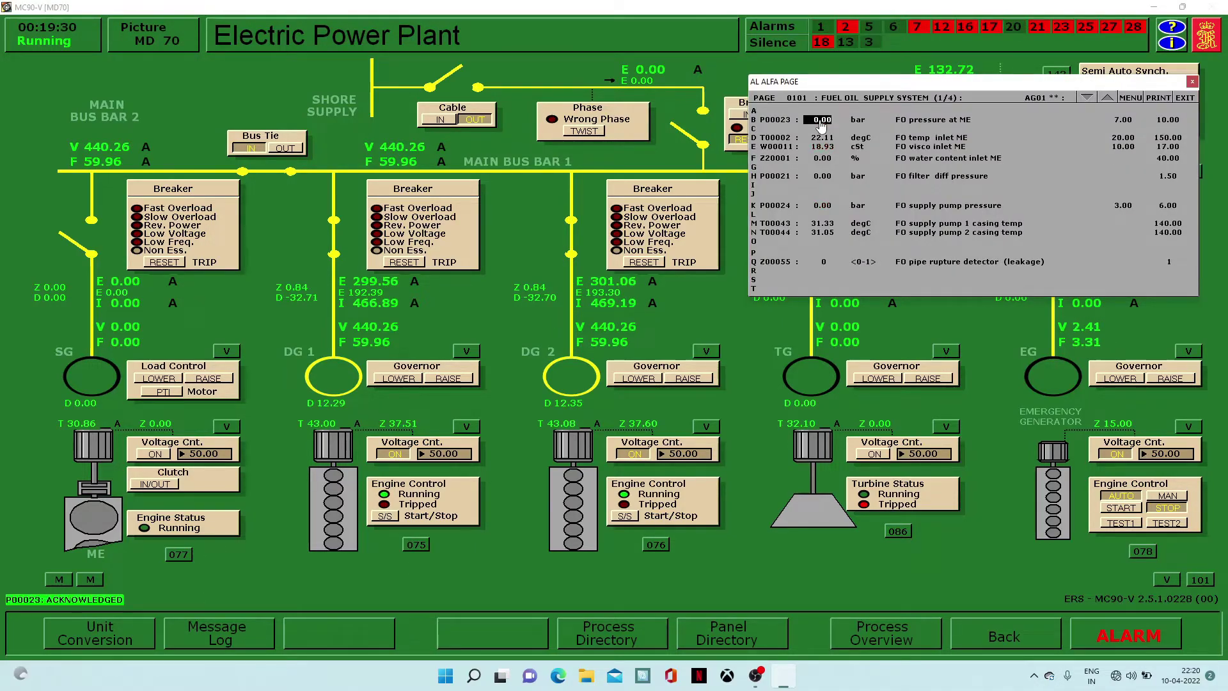
{"action": "left_click", "coordinate": [823, 148]}
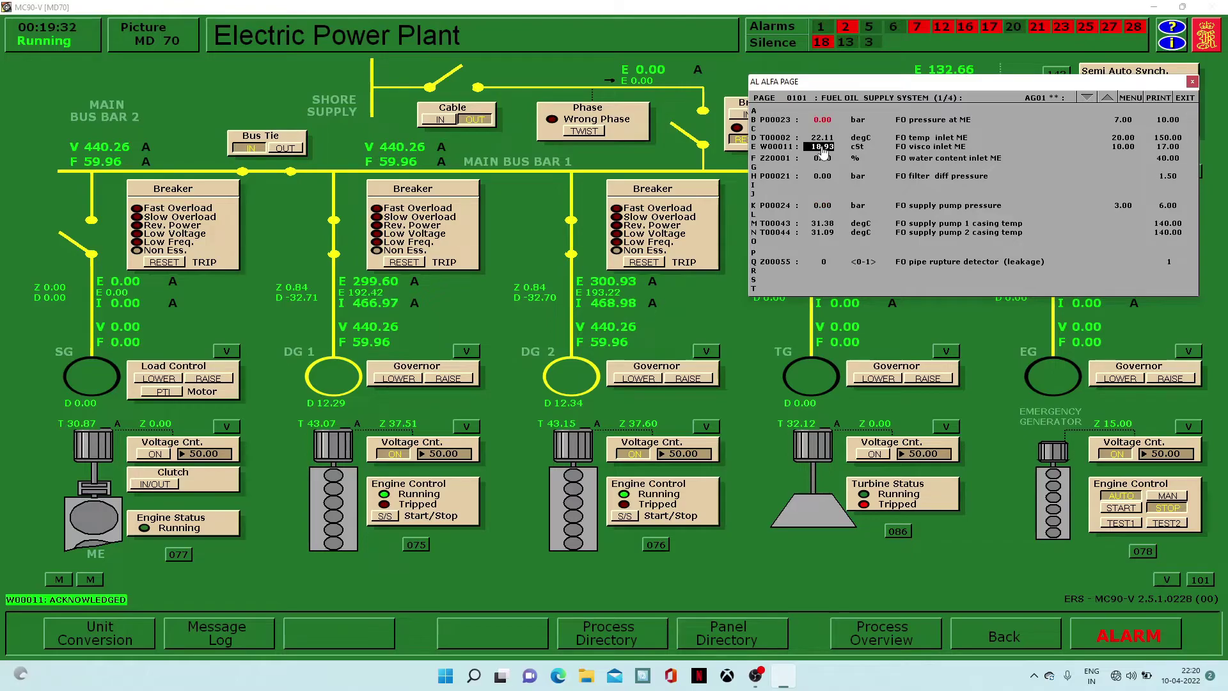
{"action": "left_click", "coordinate": [824, 208]}
{"action": "left_click", "coordinate": [823, 207]}
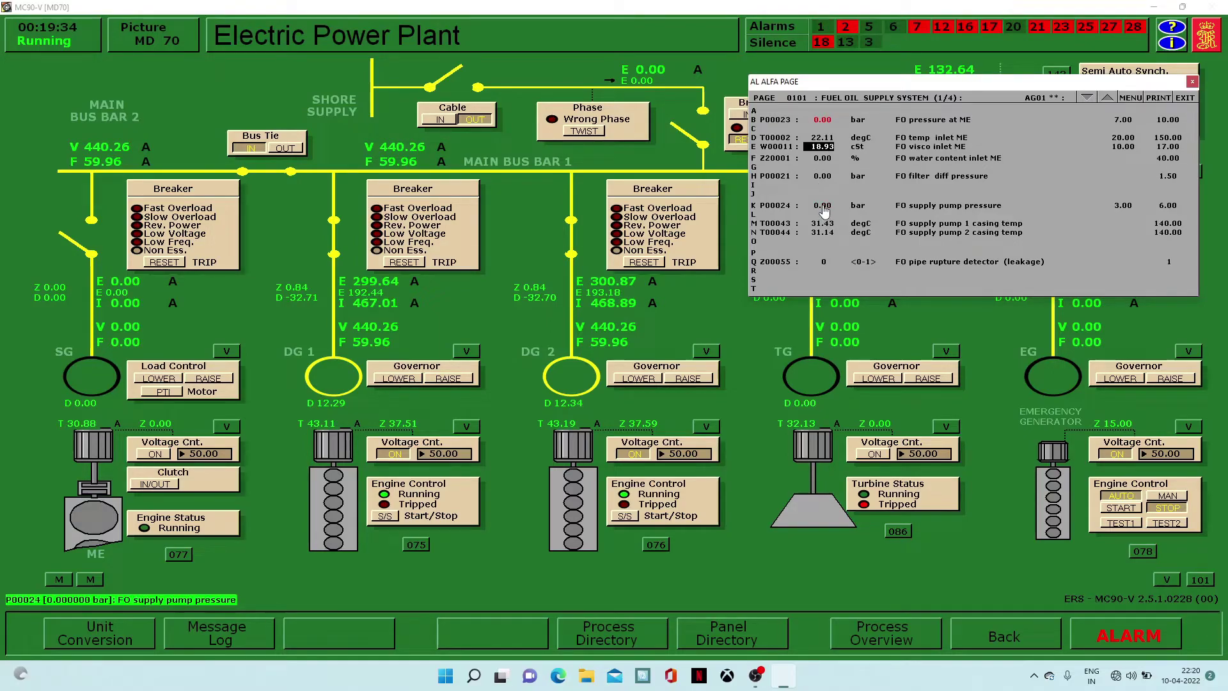
Acknowledge the expansion tank level, HTFW and LTFW alarms in alarm group 5, and the emergency air compressor safety valve alarm in group 6
{"action": "left_click", "coordinate": [871, 30]}
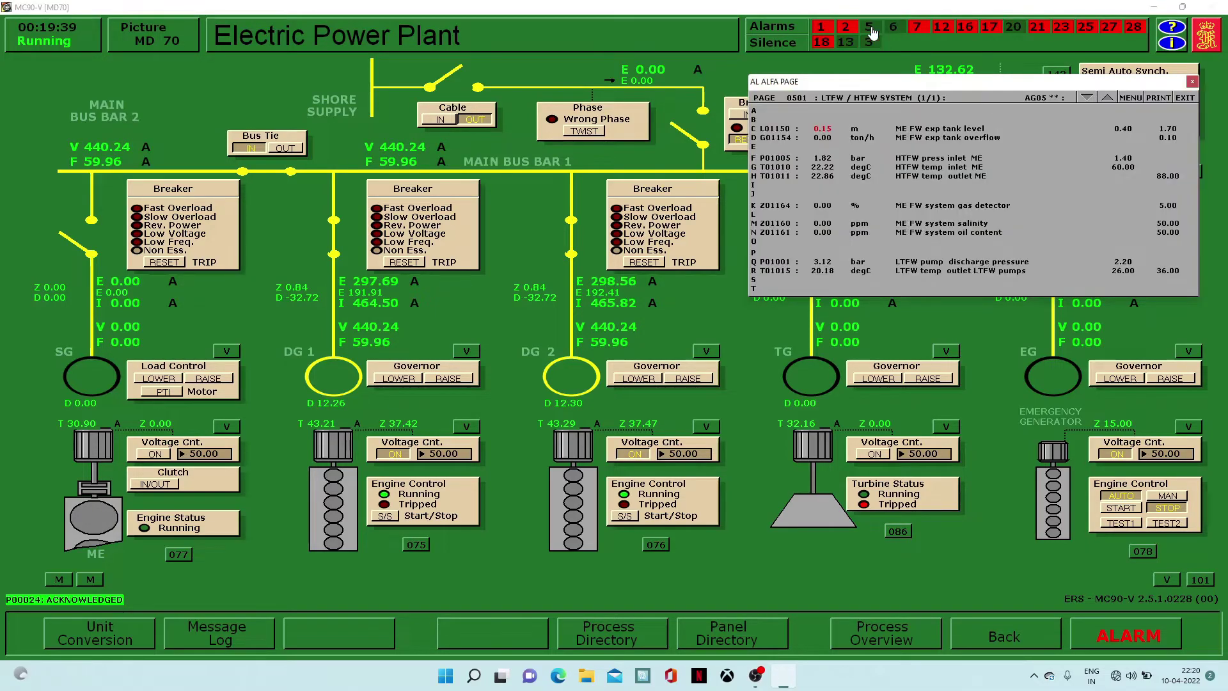
{"action": "left_click", "coordinate": [823, 131]}
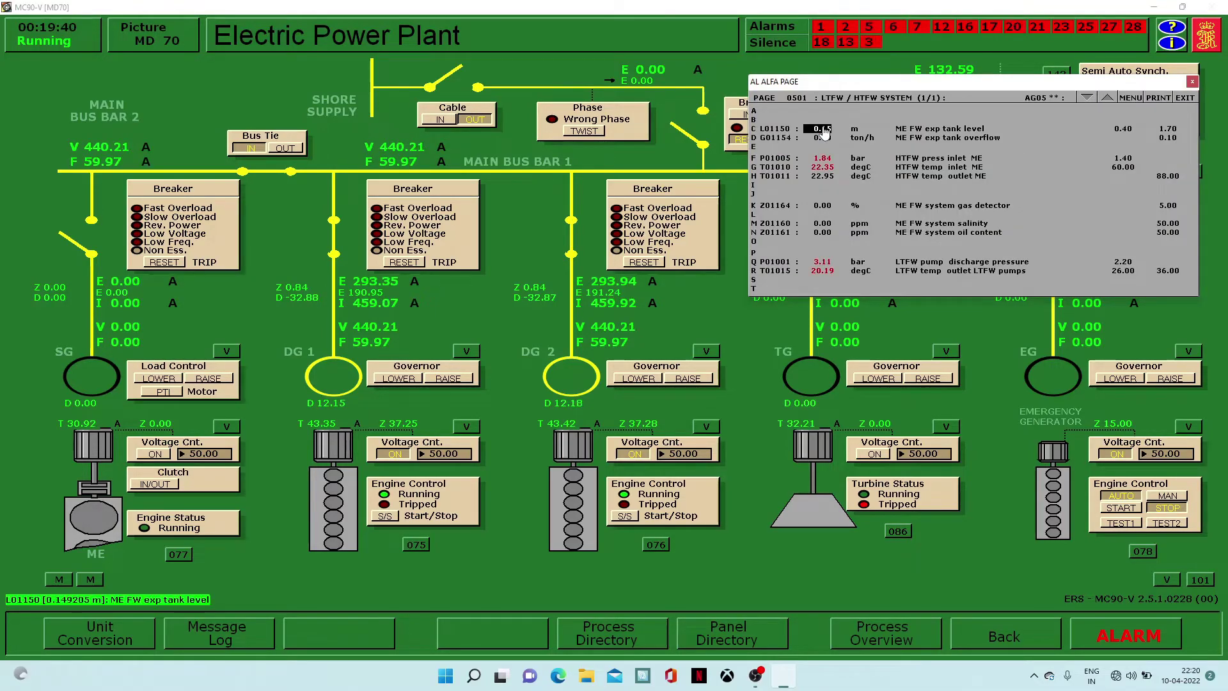
{"action": "left_click", "coordinate": [827, 167]}
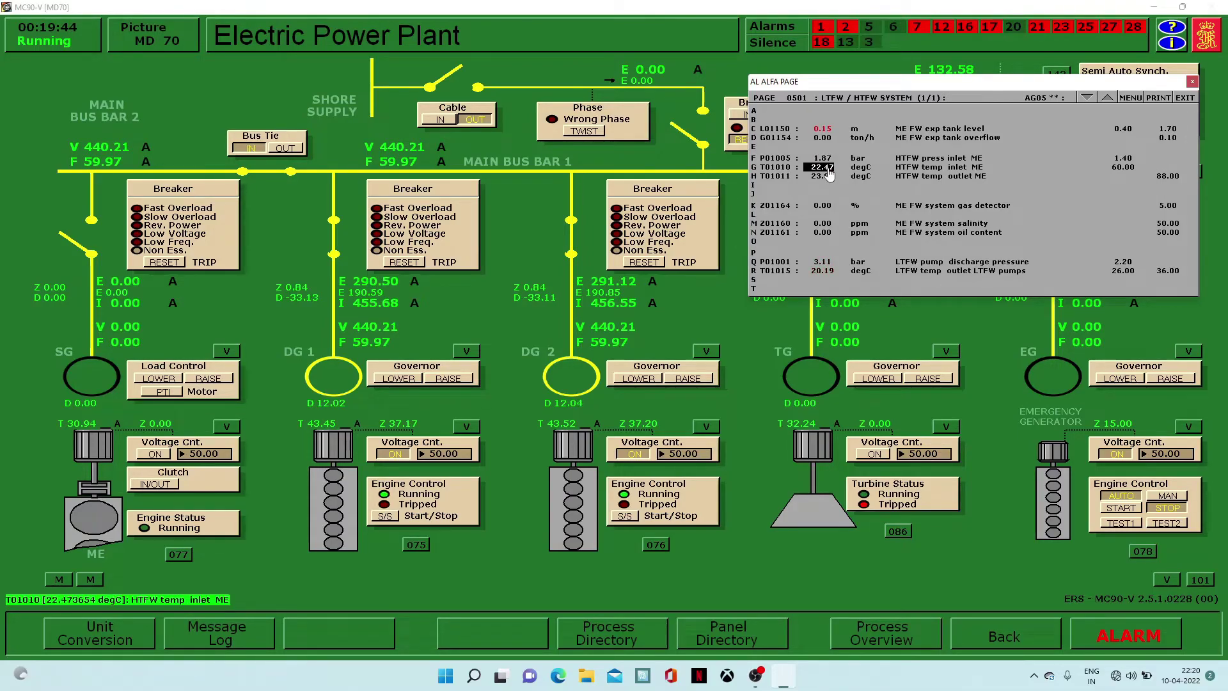
{"action": "left_click", "coordinate": [823, 263]}
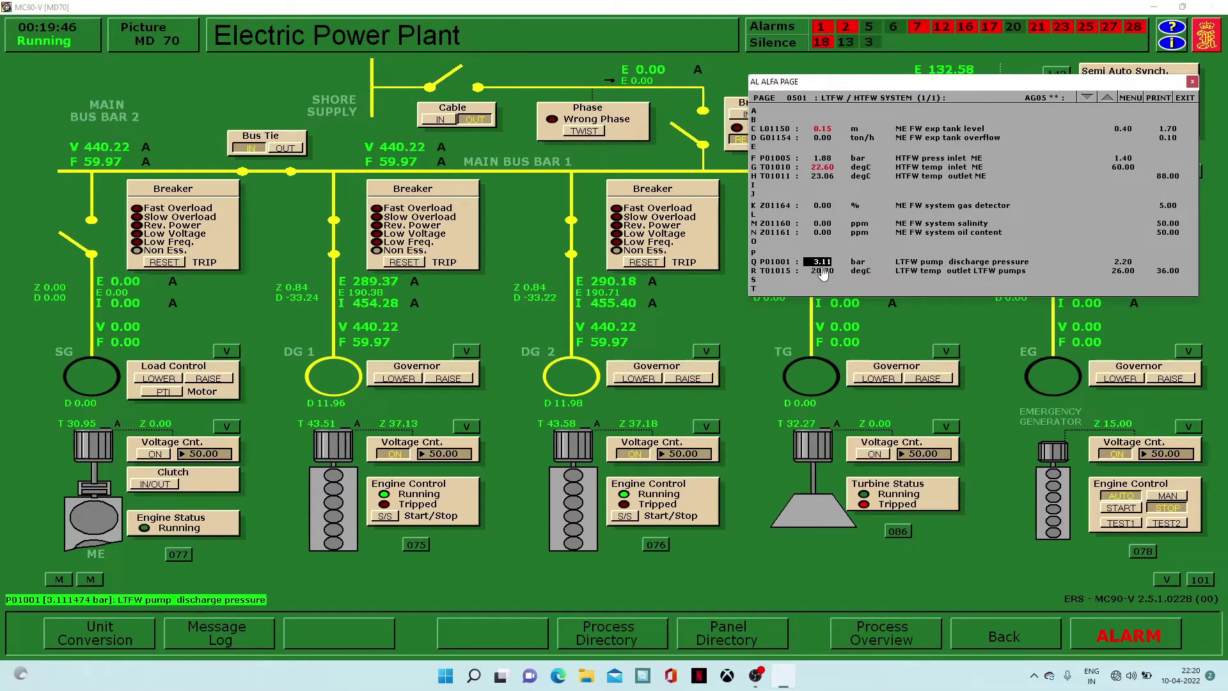
{"action": "left_click", "coordinate": [822, 271]}
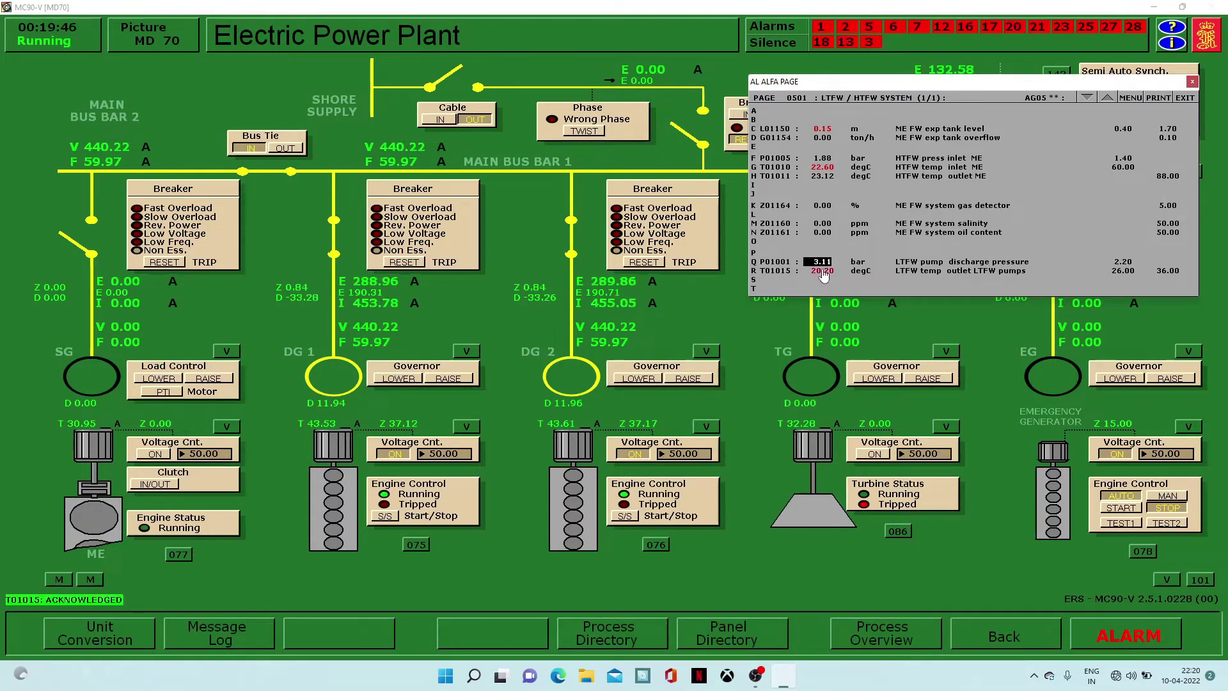
{"action": "left_click", "coordinate": [894, 30]}
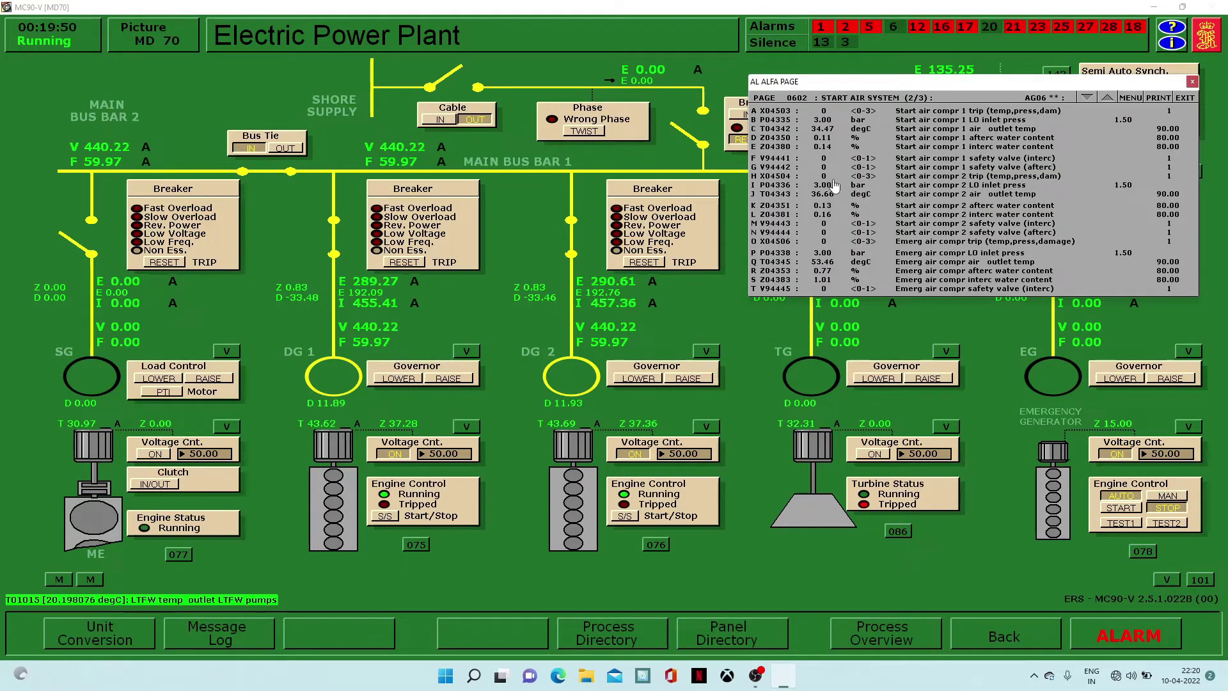
{"action": "left_click", "coordinate": [825, 289]}
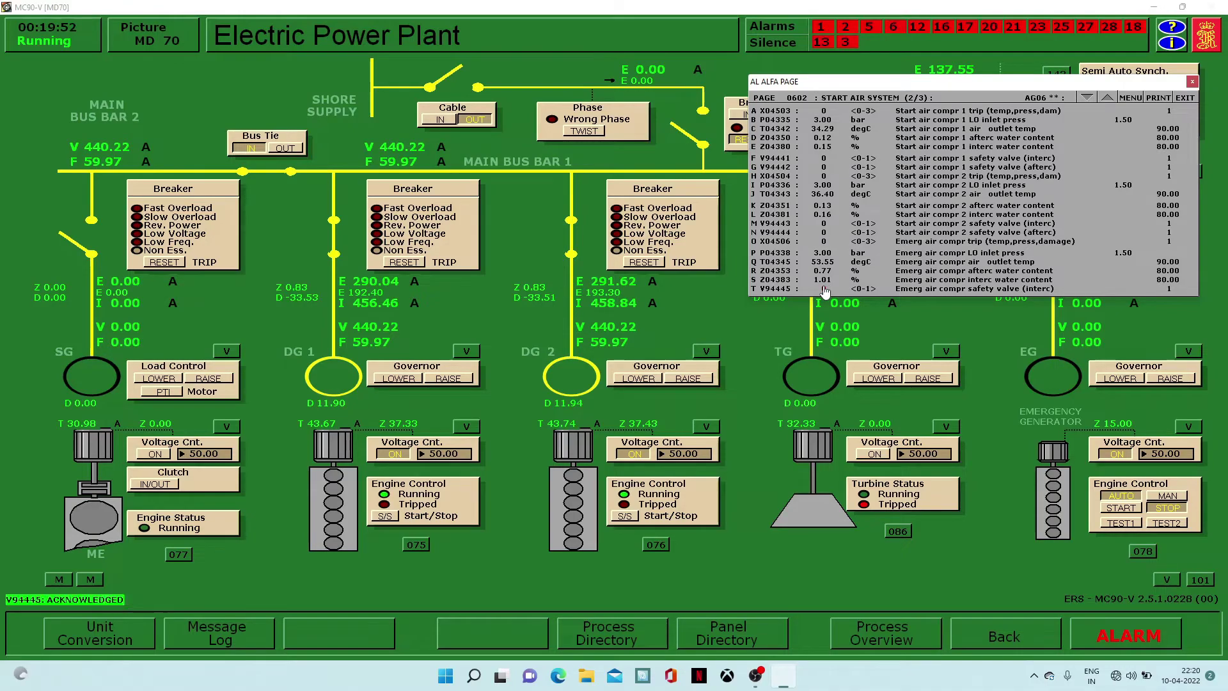
Acknowledge the HTFW inlet and LO inlet temperature alarms for DG 1 and DG 2 in alarm group 20
{"action": "left_click", "coordinate": [993, 33]}
{"action": "left_click", "coordinate": [828, 130]}
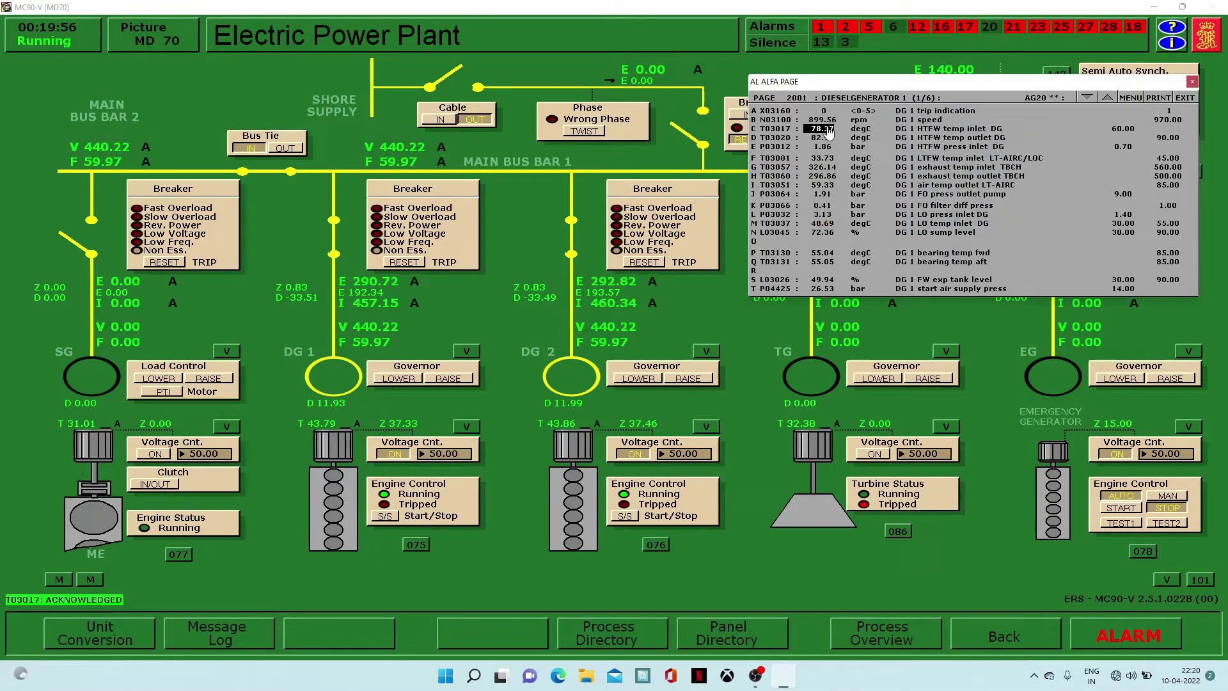
{"action": "left_click", "coordinate": [826, 227]}
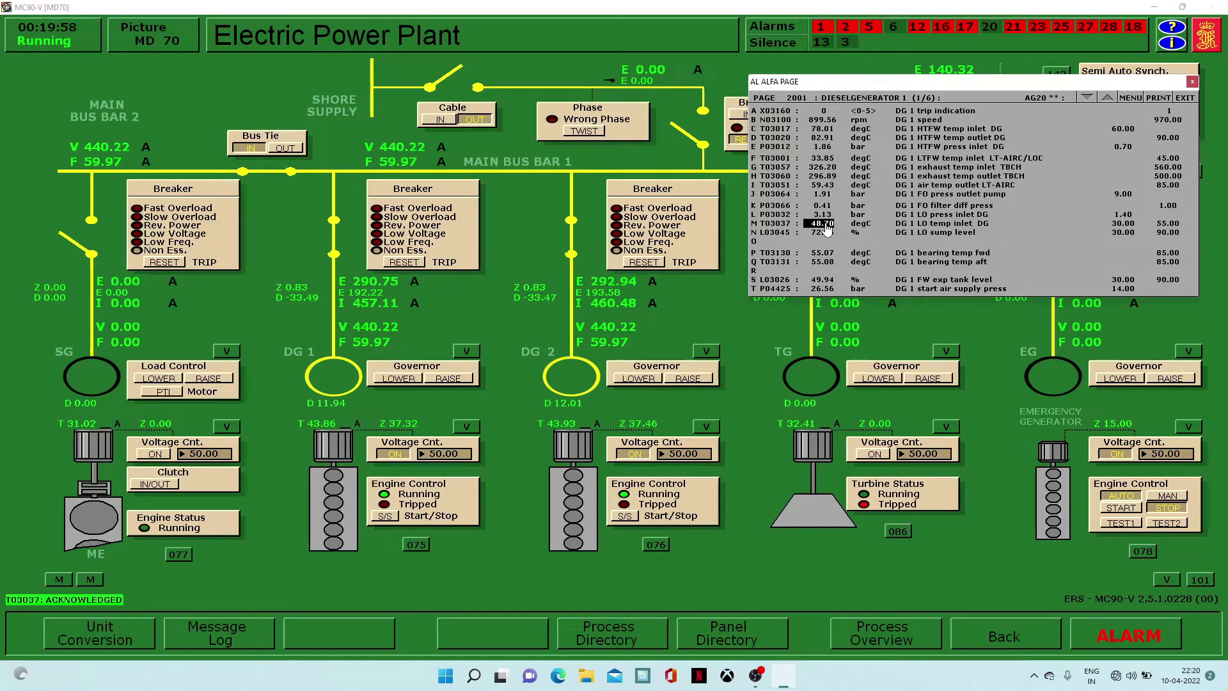
{"action": "left_click", "coordinate": [991, 24]}
{"action": "left_click", "coordinate": [992, 27]}
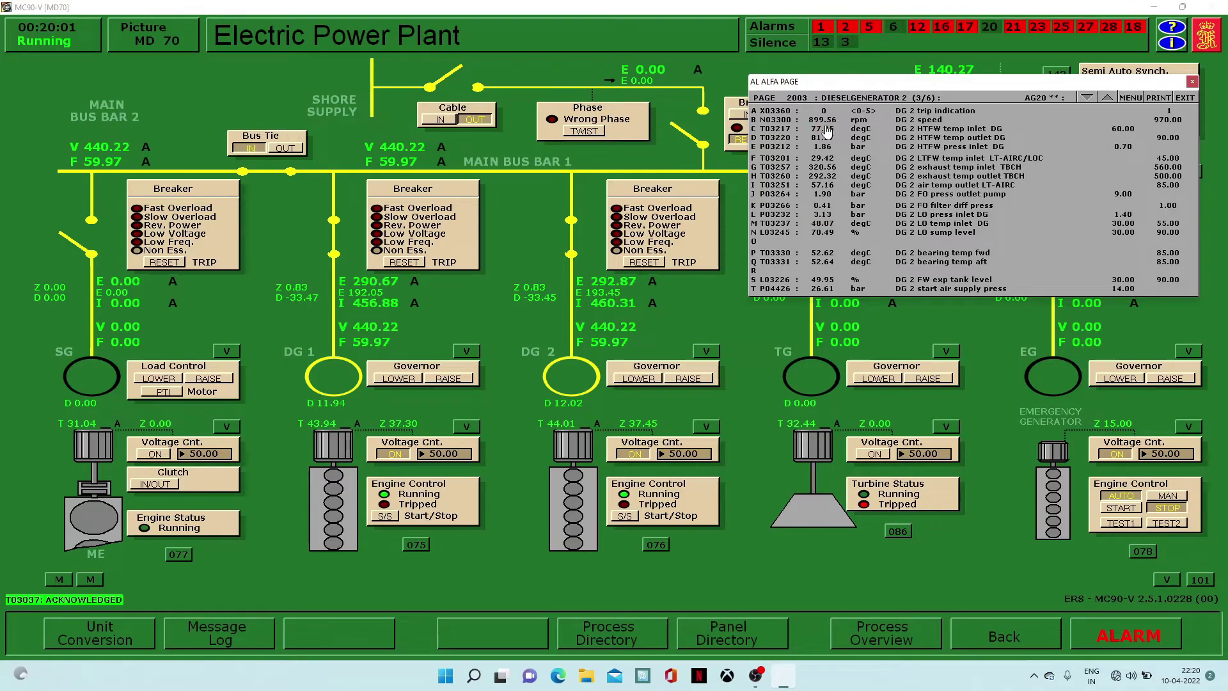
{"action": "left_click", "coordinate": [820, 225]}
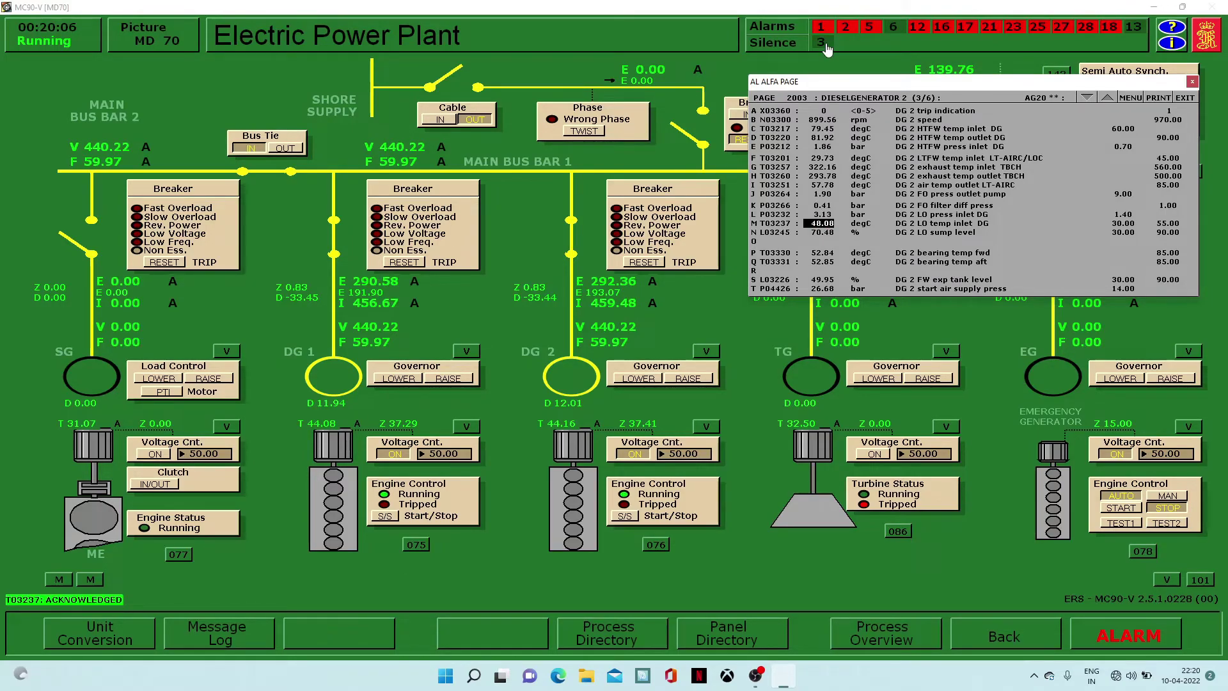
Acknowledge the Autochief shut down, slow down and fail alarms in alarm group 3
{"action": "left_click", "coordinate": [825, 45]}
{"action": "left_click", "coordinate": [823, 129]}
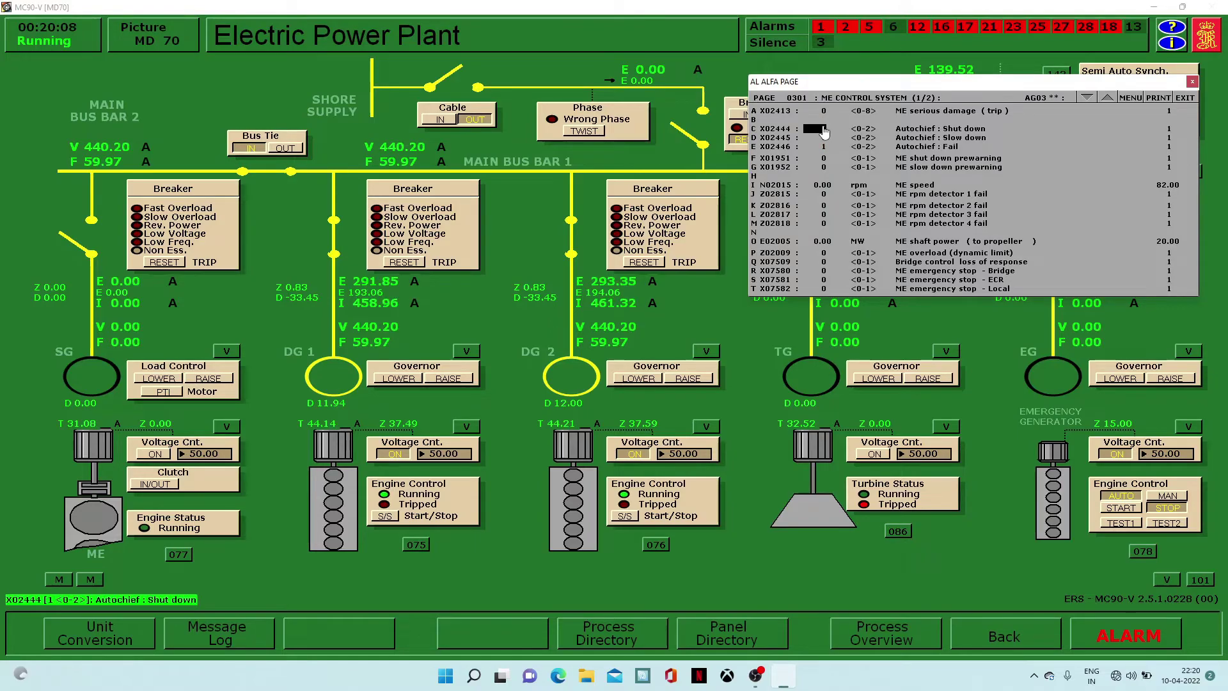
{"action": "left_click", "coordinate": [825, 138]}
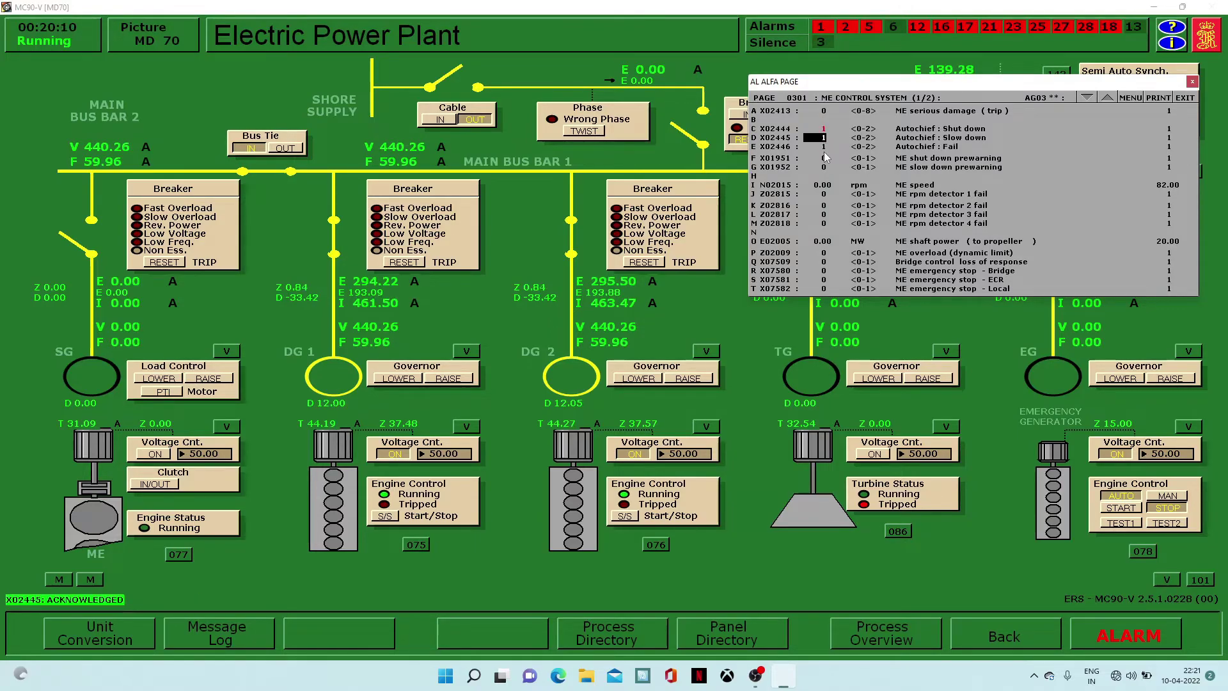
{"action": "left_click", "coordinate": [824, 147]}
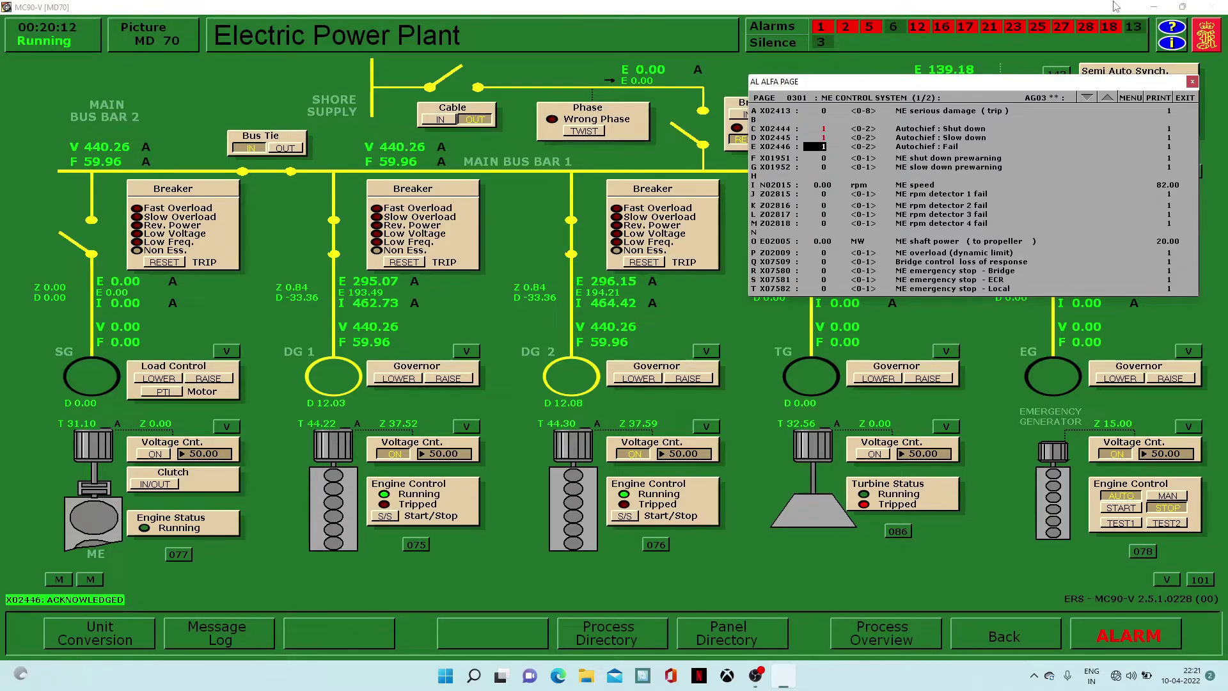
Acknowledge the main SW line supply pressure alarm in group 13 and both service air compressor safety valve alarms in group 6
{"action": "left_click", "coordinate": [1134, 26]}
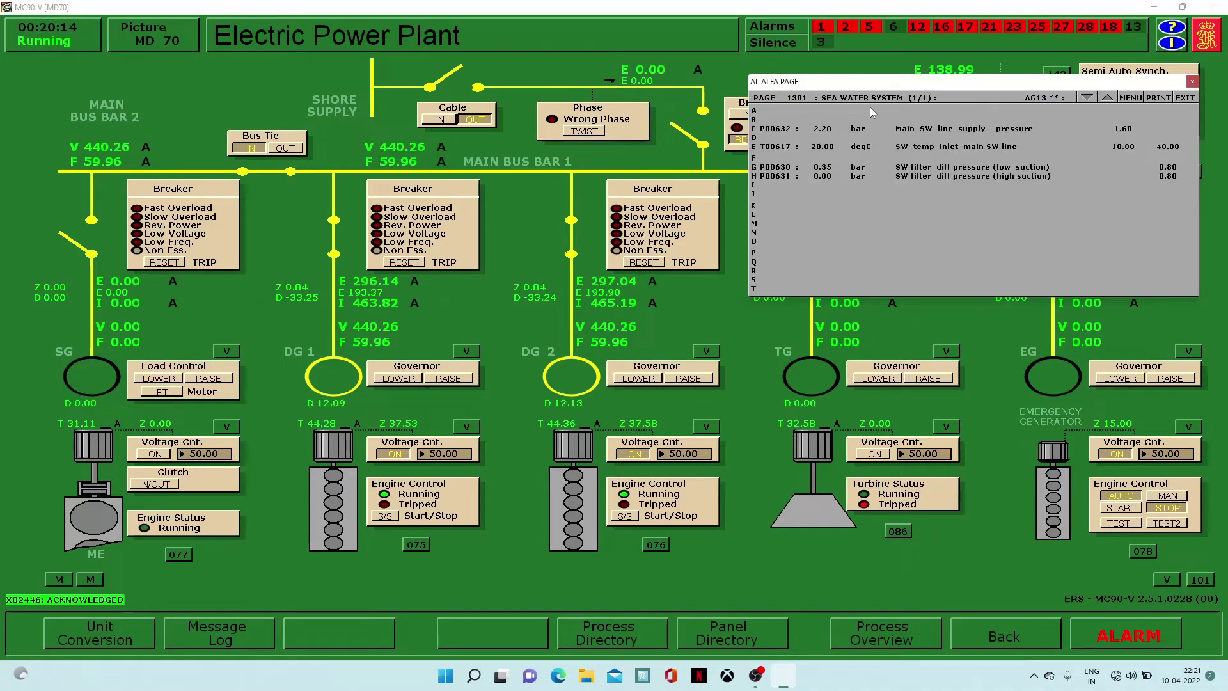
{"action": "left_click", "coordinate": [818, 129]}
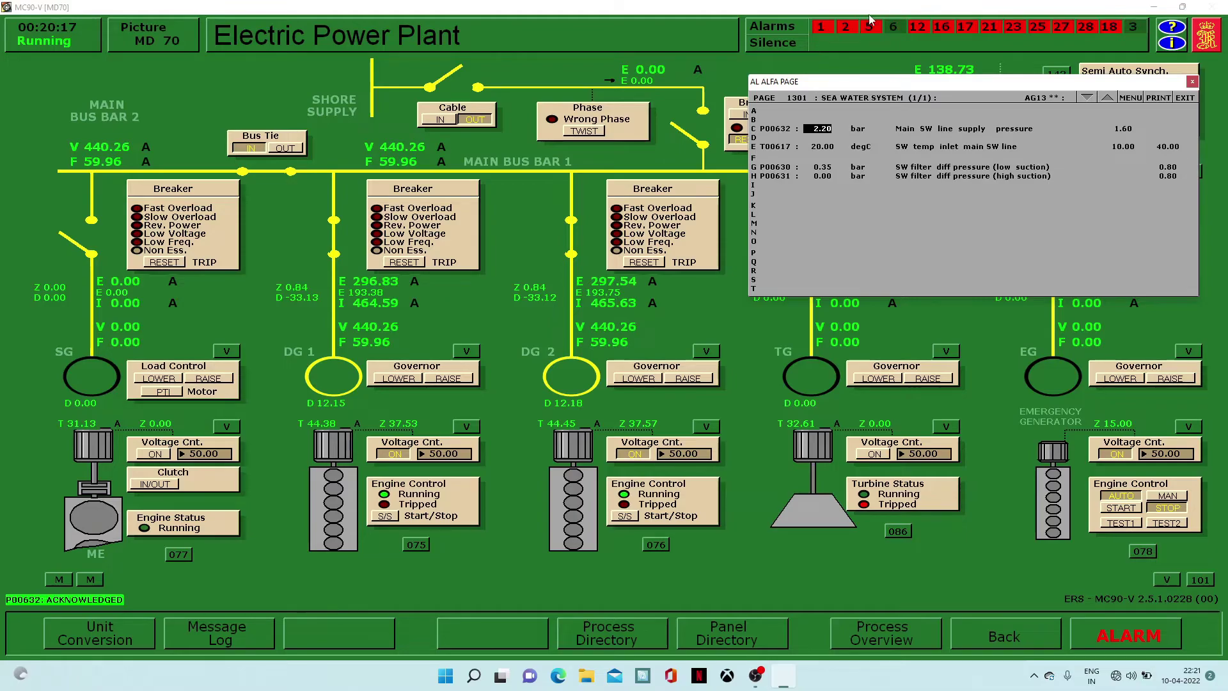
{"action": "left_click", "coordinate": [892, 27]}
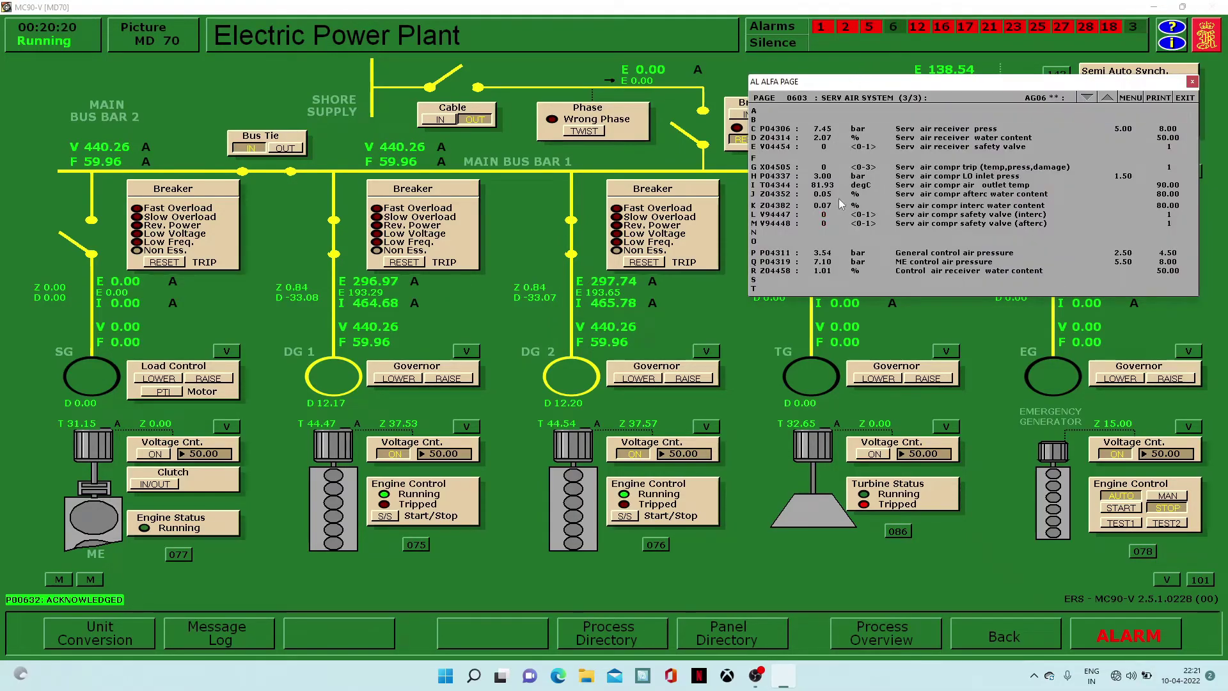
{"action": "left_click", "coordinate": [822, 216]}
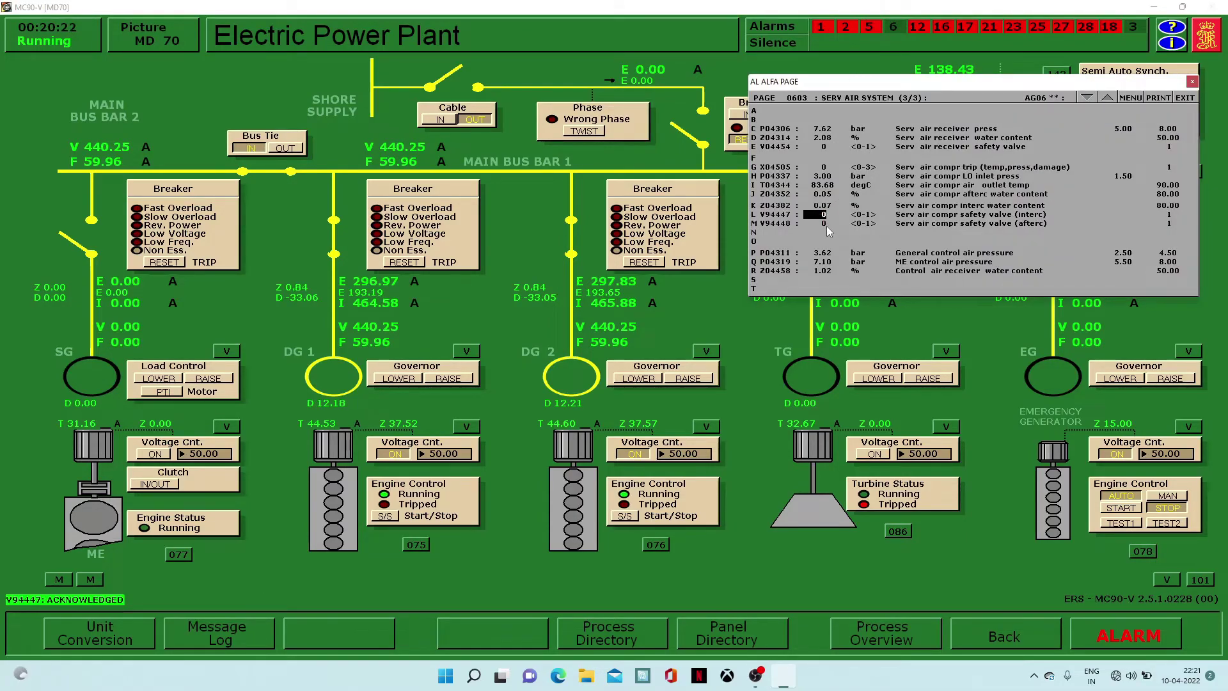
{"action": "left_click", "coordinate": [823, 224]}
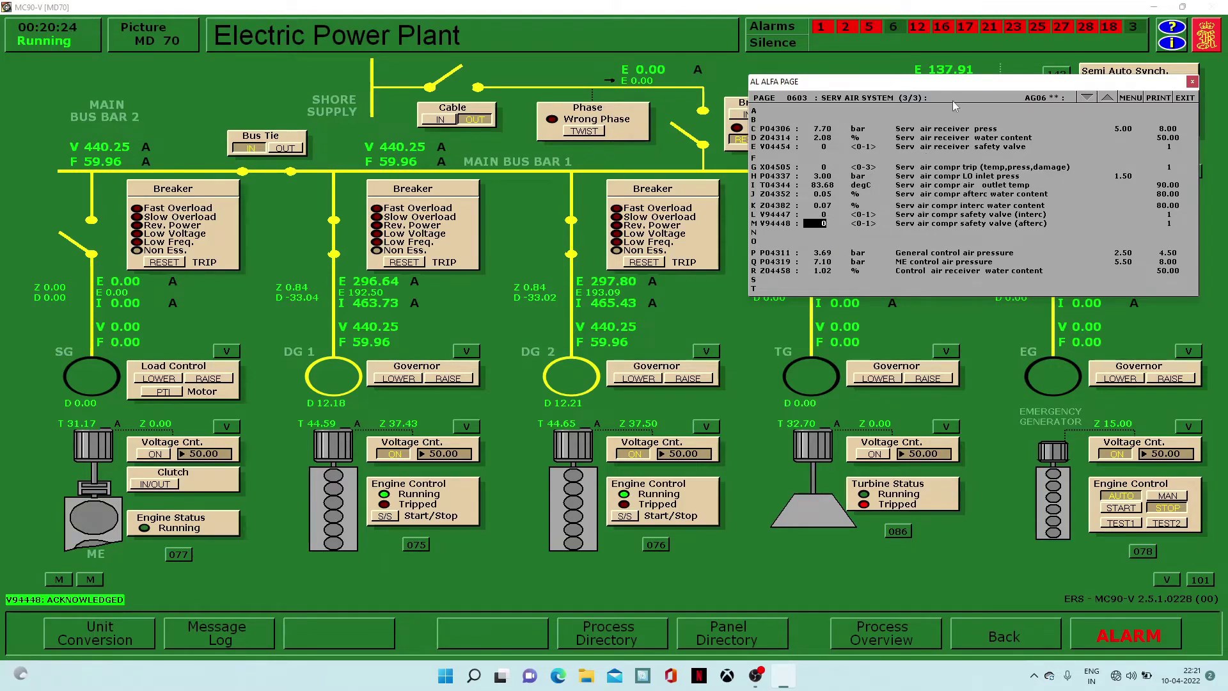
Acknowledge the Powerchief pump control auto fail alarm in alarm group 3 and close the alarm page
{"action": "left_click", "coordinate": [1130, 37]}
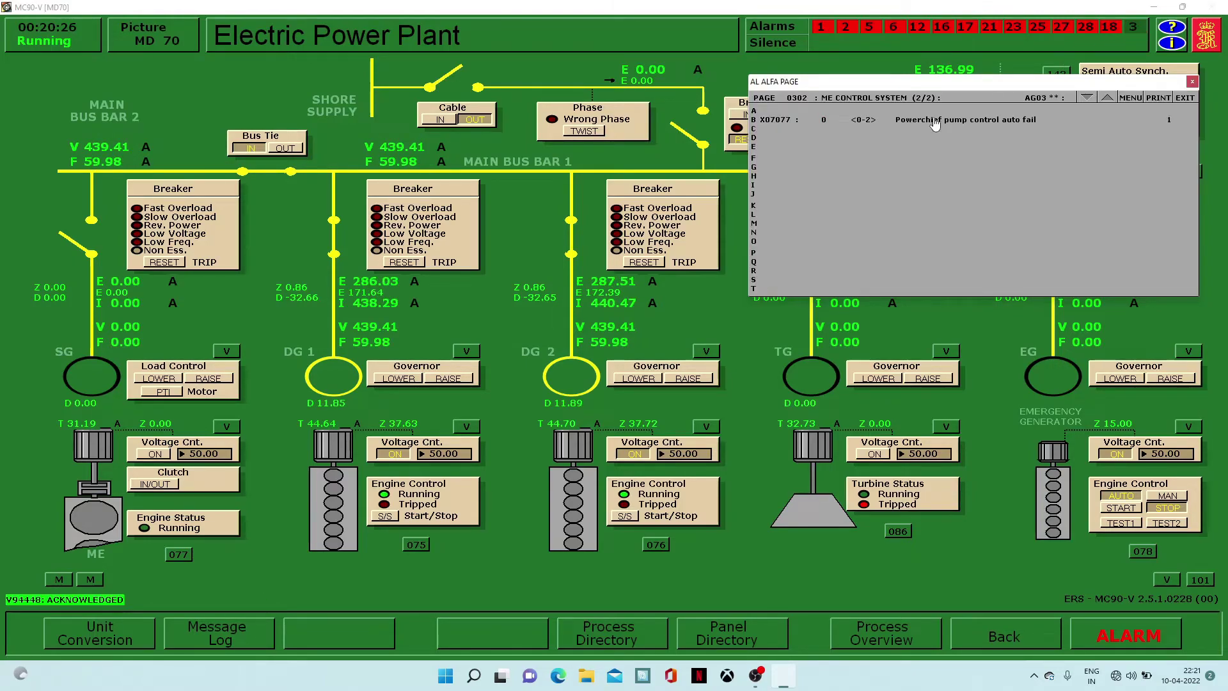
{"action": "left_click", "coordinate": [823, 121]}
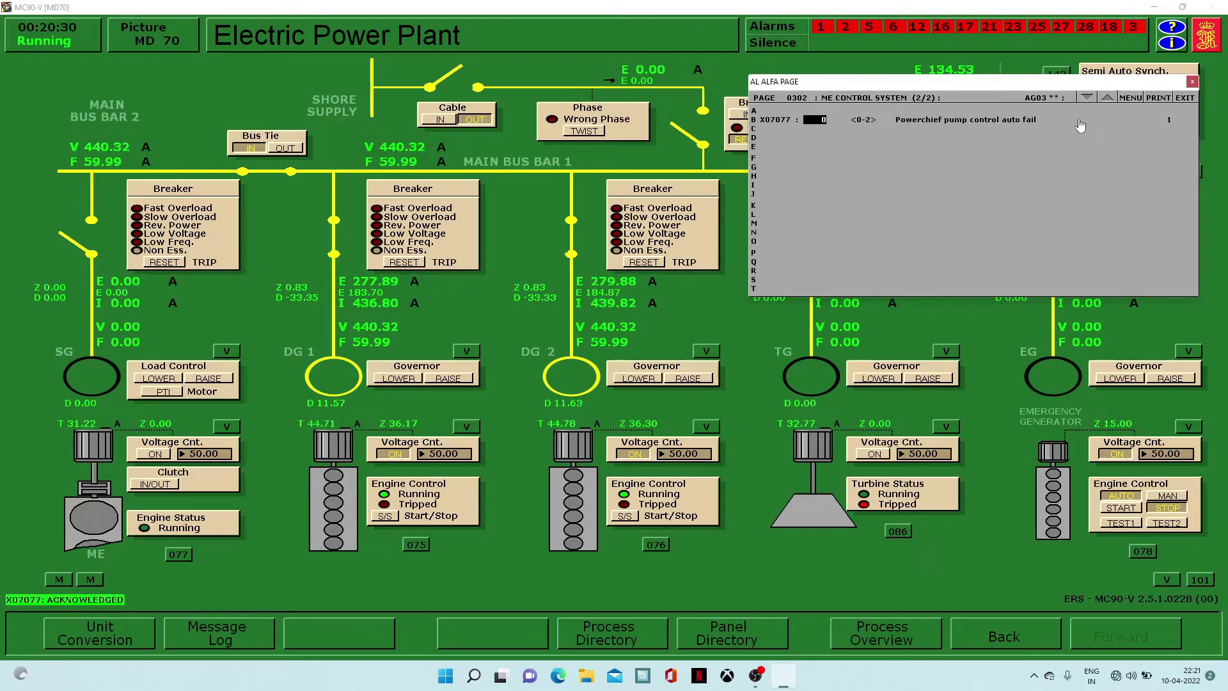
{"action": "left_click", "coordinate": [1191, 82]}
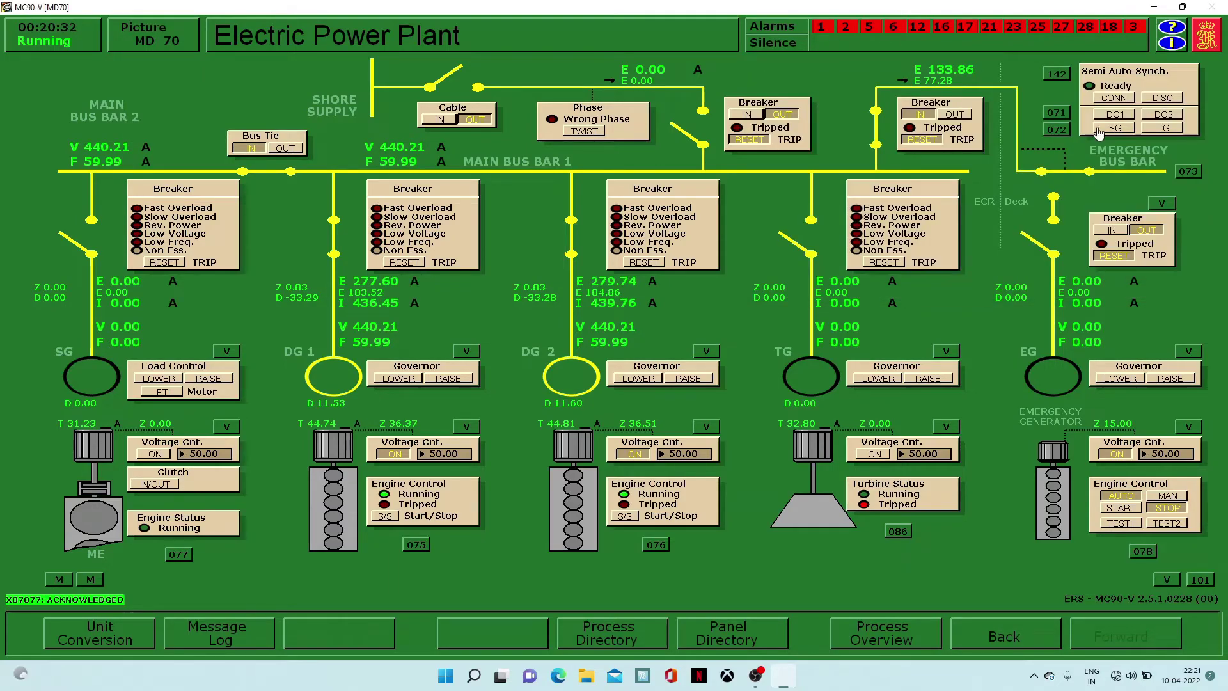